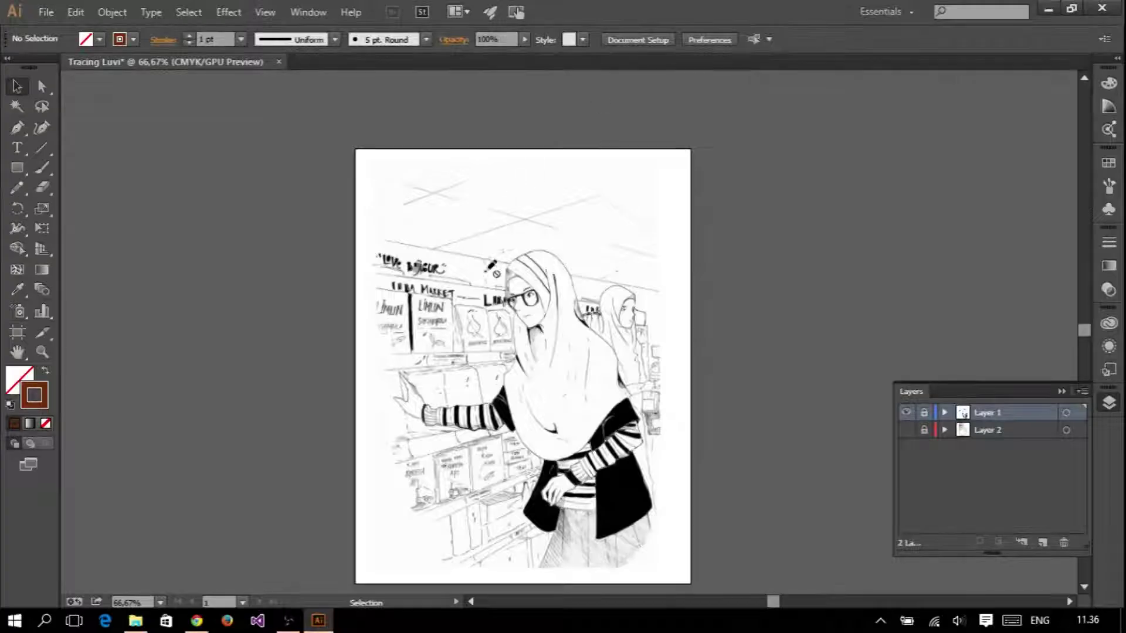
# - Switch to the Pen tool and zoom in on the girl's face
pyautogui.scroll(2, 555, 342)
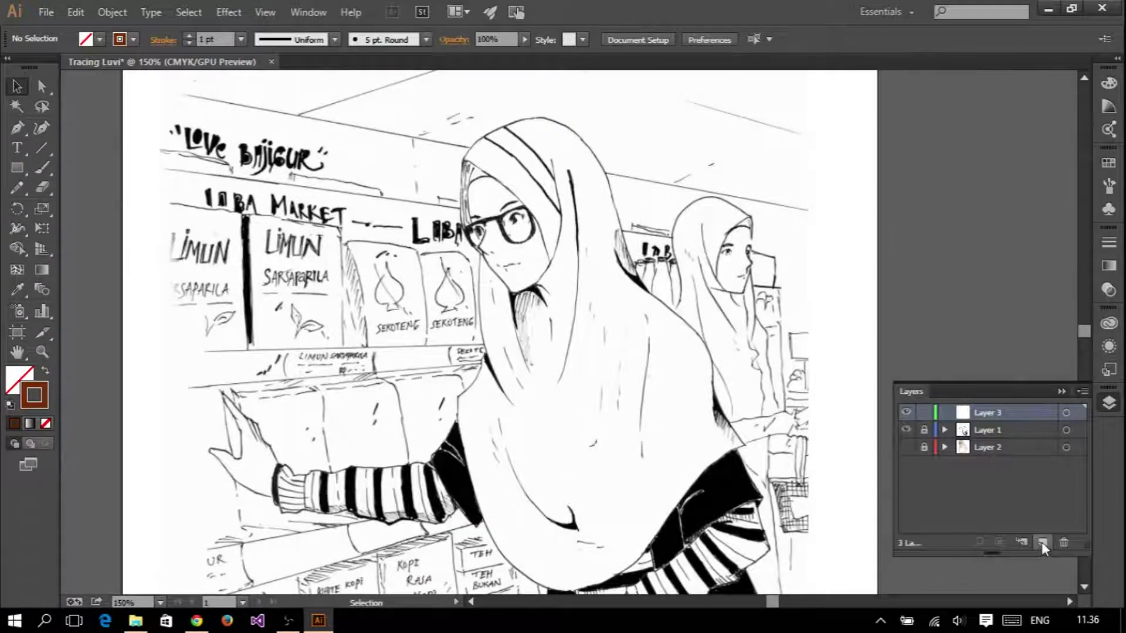
pyautogui.click(23, 130)
pyautogui.scroll(1, 426, 215)
pyautogui.scroll(1, 426, 215)
pyautogui.scroll(2, 426, 214)
pyautogui.scroll(1, 411, 187)
# - Trace the left face edge under the hood down past the left lens
pyautogui.click(484, 114)
pyautogui.moveTo(388, 157); pyautogui.dragTo(386, 185)
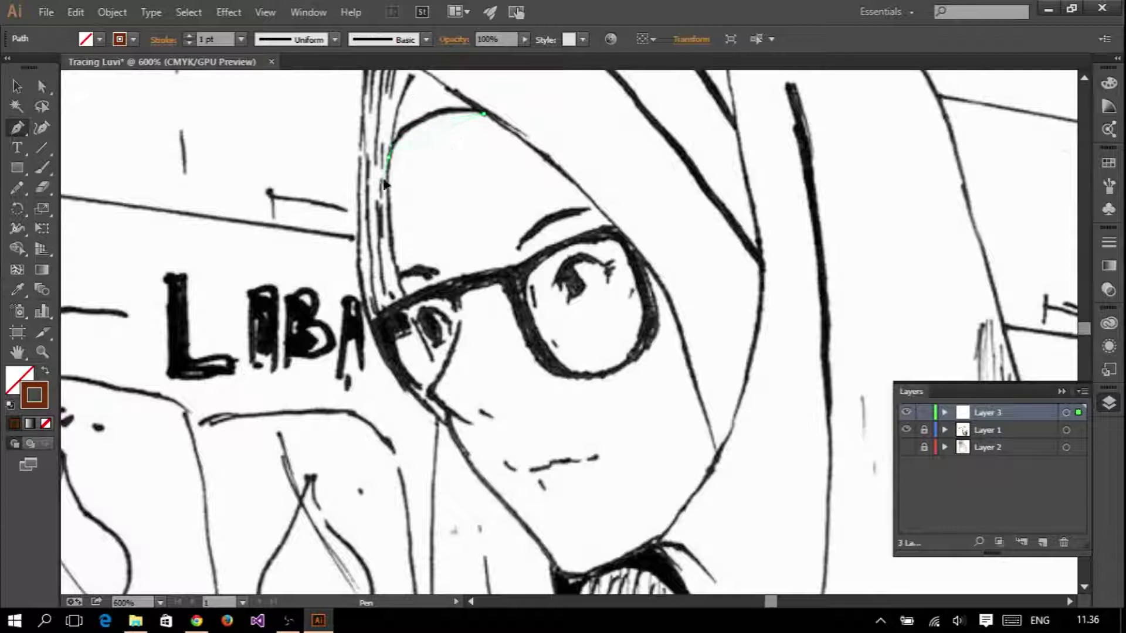
pyautogui.moveTo(402, 287); pyautogui.dragTo(369, 217)
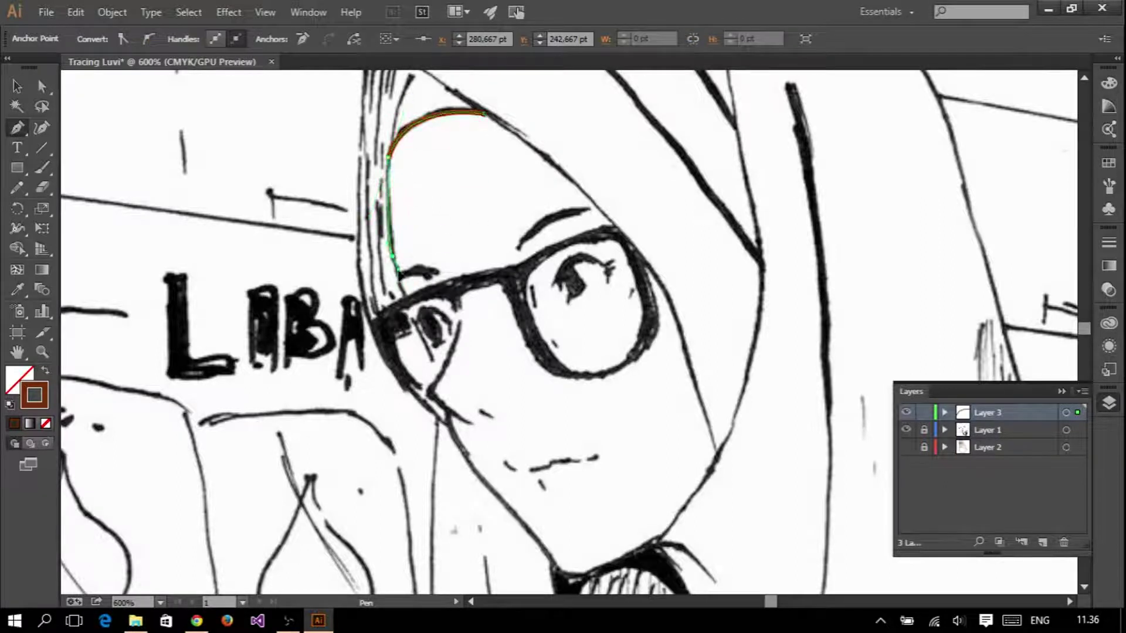
pyautogui.moveTo(405, 275); pyautogui.dragTo(394, 265)
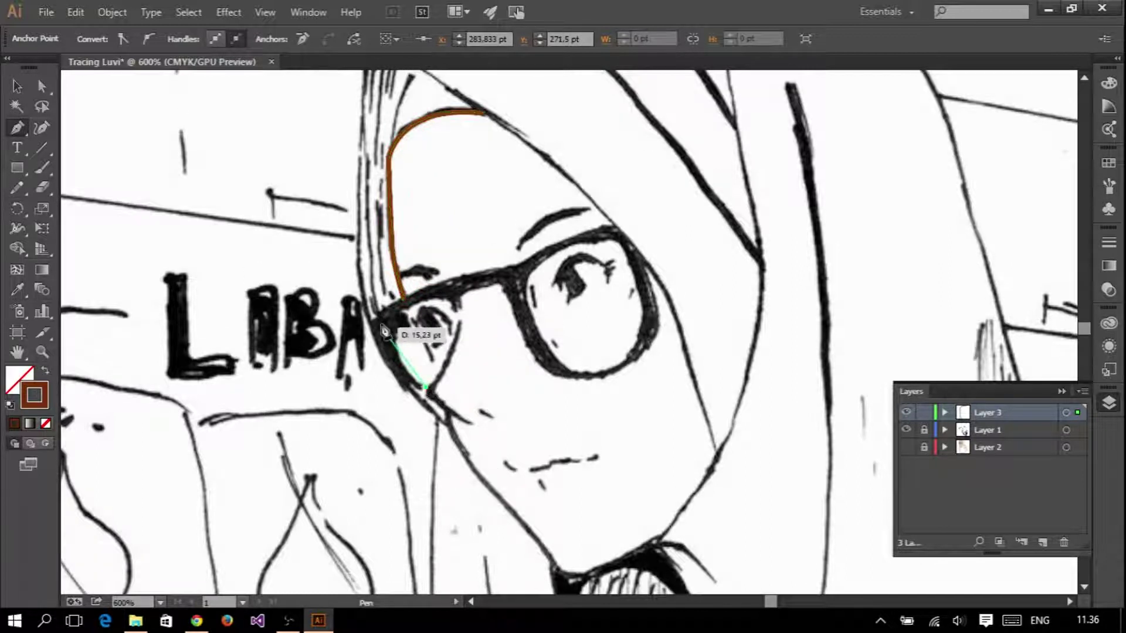
pyautogui.moveTo(384, 331); pyautogui.dragTo(382, 334)
pyautogui.moveTo(490, 292); pyautogui.dragTo(384, 335)
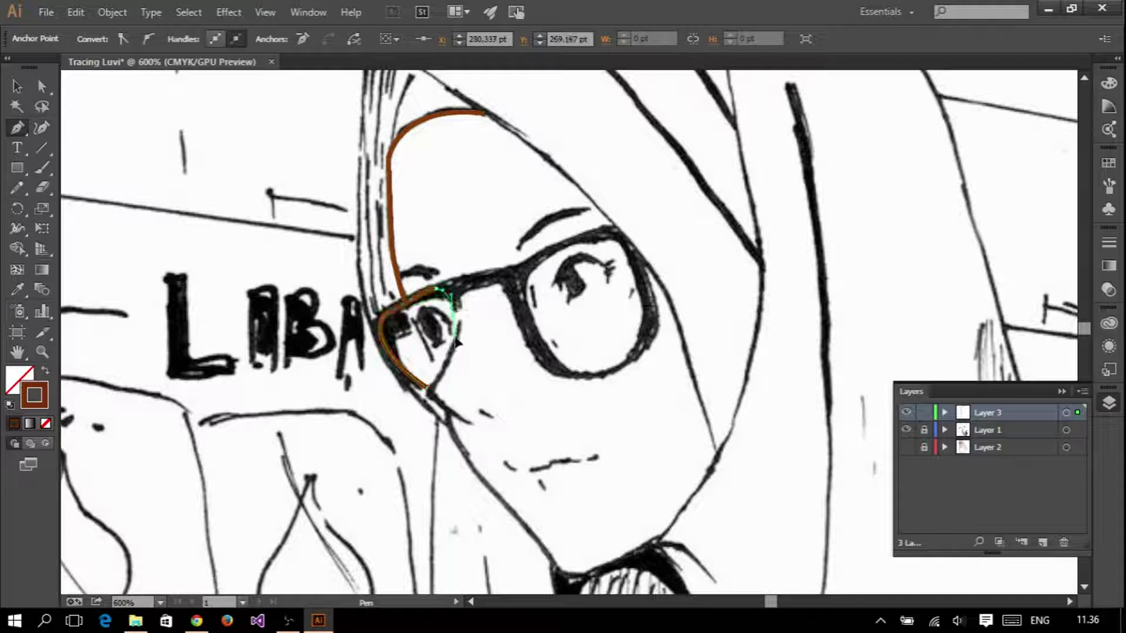
pyautogui.scroll(1, 623, 243)
# - Trace the right lens of the glasses as a closed curved outline
pyautogui.click(622, 233)
pyautogui.moveTo(658, 337); pyautogui.dragTo(619, 418)
pyautogui.moveTo(520, 397); pyautogui.dragTo(485, 317)
pyautogui.moveTo(497, 270); pyautogui.dragTo(533, 251)
pyautogui.click(613, 234)
pyautogui.scroll(2, 405, 323)
# - Trace the glasses' nose bridge and reshape it with Direct Selection to match the sketch
pyautogui.click(404, 301)
pyautogui.moveTo(432, 260); pyautogui.dragTo(461, 254)
pyautogui.click(542, 237)
pyautogui.click(582, 299)
pyautogui.scroll(-2, 558, 275)
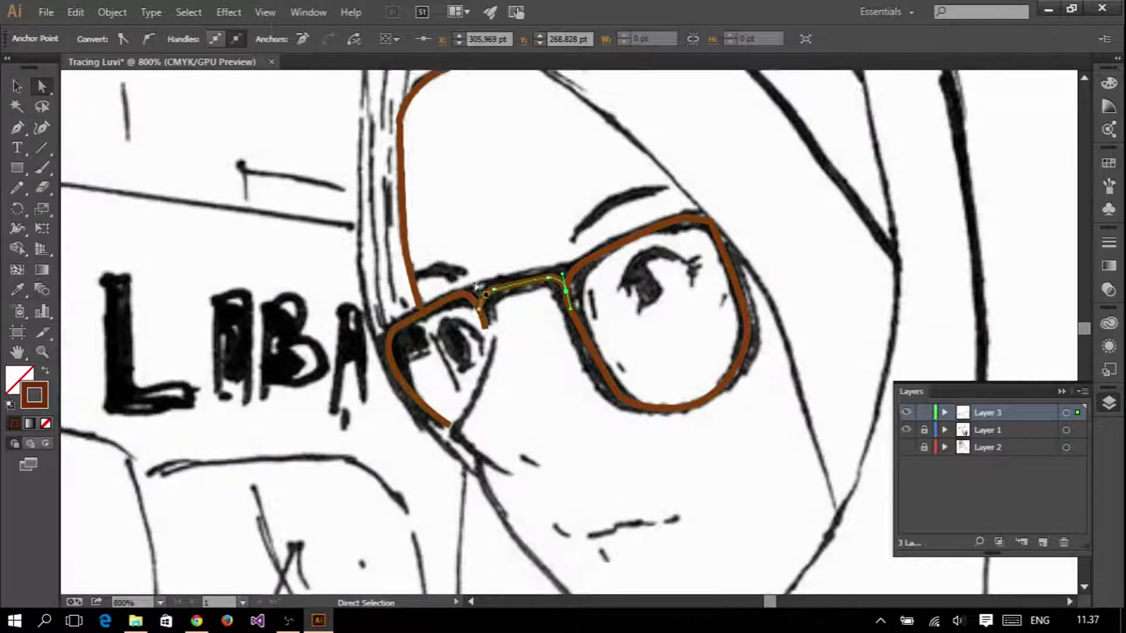
pyautogui.scroll(1, 475, 286)
pyautogui.moveTo(522, 326); pyautogui.dragTo(539, 338)
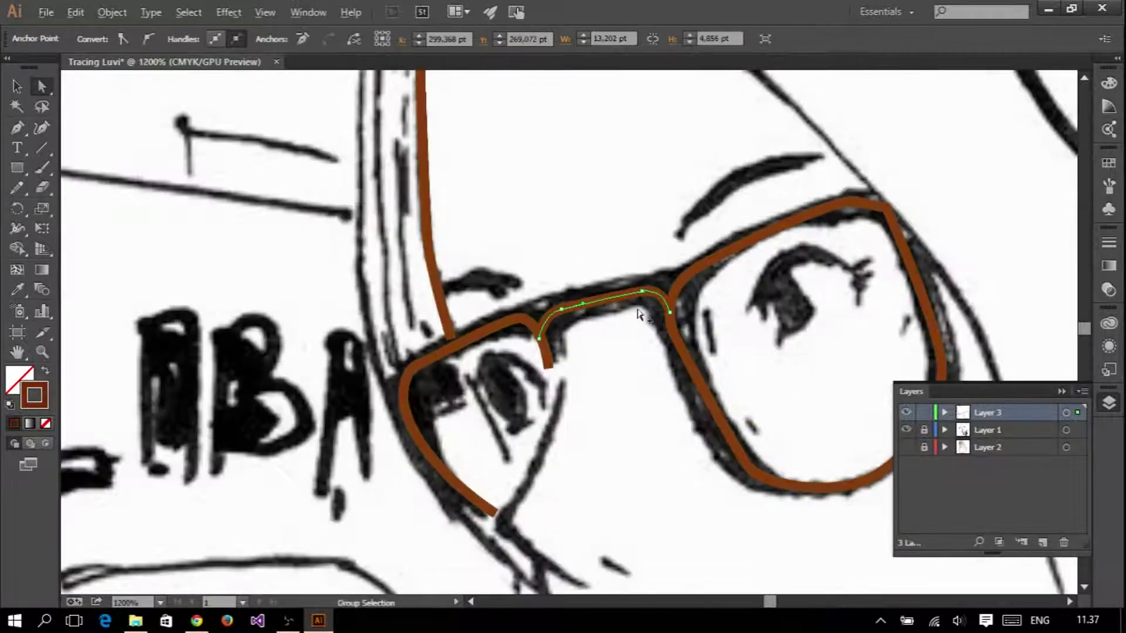
# - Nudge anchor points on the right lens outline, then deselect it
pyautogui.click(638, 315)
pyautogui.moveTo(613, 344); pyautogui.dragTo(475, 397)
pyautogui.click(738, 258)
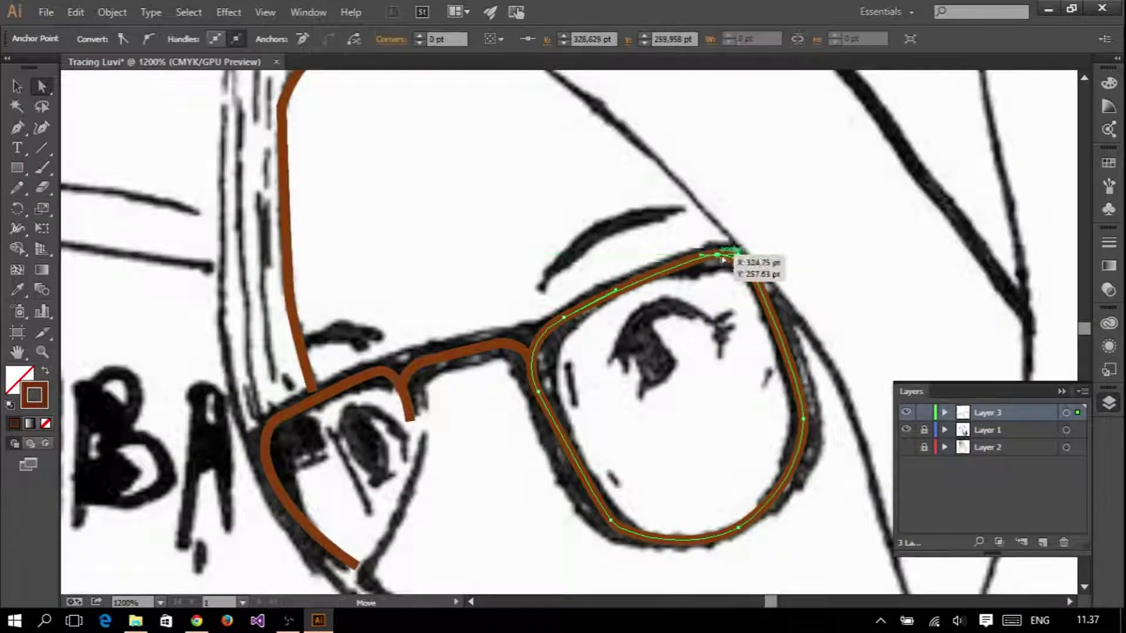
pyautogui.click(645, 405)
pyautogui.hscroll(-2, 581, 382)
pyautogui.press('p')
pyautogui.scroll(1, 408, 286)
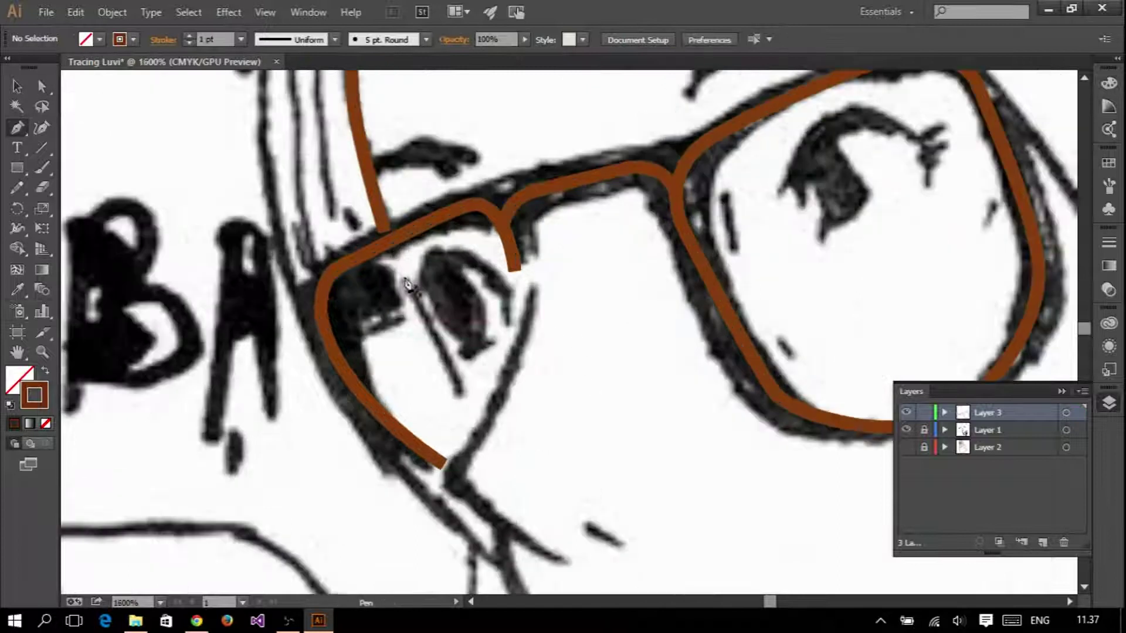
# - Trace the left eye inside the left lens with curved strokes
pyautogui.click(463, 456)
pyautogui.scroll(1, 464, 463)
pyautogui.scroll(1, 463, 463)
pyautogui.click(409, 302)
pyautogui.moveTo(438, 248); pyautogui.dragTo(467, 239)
pyautogui.moveTo(529, 294); pyautogui.dragTo(541, 310)
pyautogui.keyDown('ctrl'); pyautogui.click(478, 396); pyautogui.keyUp('ctrl')
pyautogui.click(468, 396)
pyautogui.moveTo(514, 375)
pyautogui.mouseDown()
pyautogui.moveTo(531, 358)
pyautogui.moveTo(492, 397)
pyautogui.mouseUp()
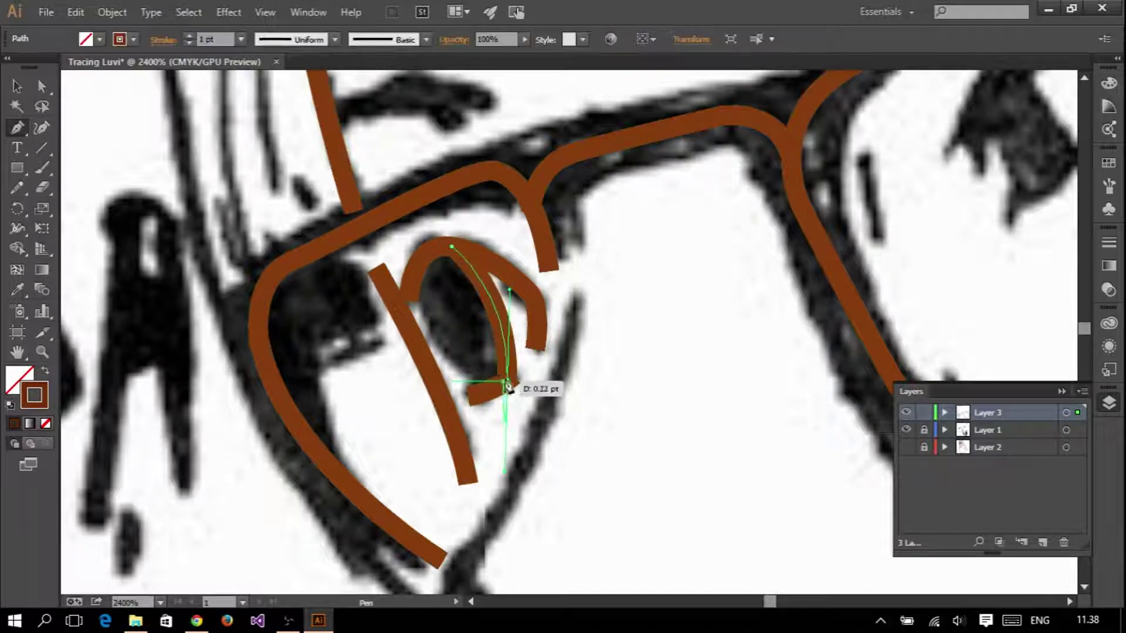
# - Draw a short stroke in the right lens and arc the right eye's upper lid
pyautogui.scroll(-3, 493, 397)
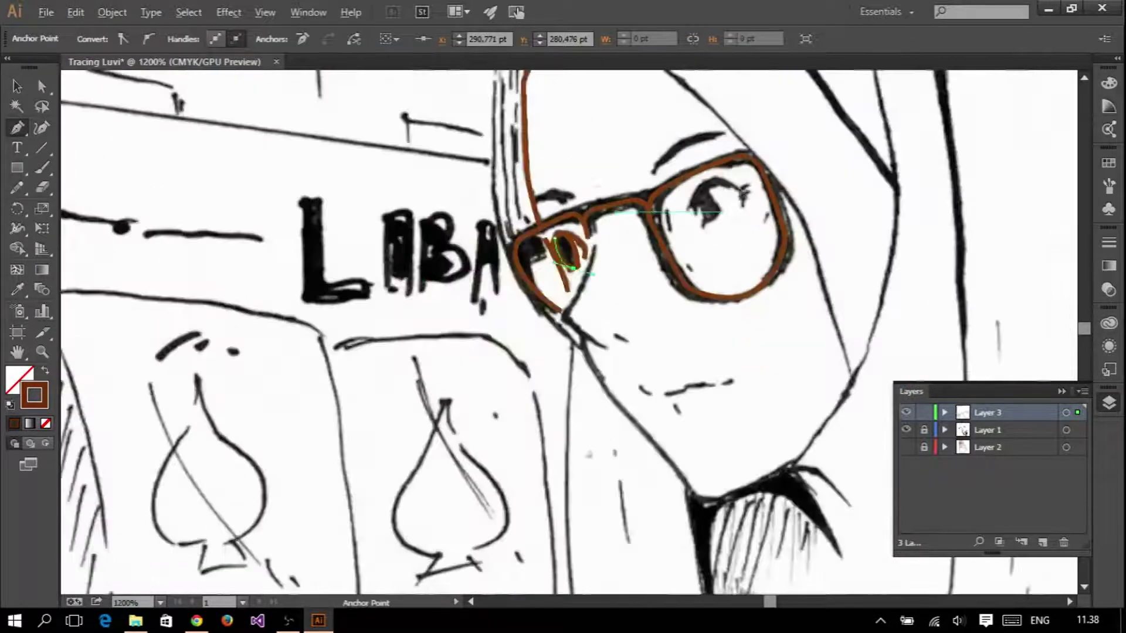
pyautogui.scroll(2, 645, 258)
pyautogui.click(560, 253)
pyautogui.moveTo(565, 313); pyautogui.dragTo(574, 325)
pyautogui.keyDown('ctrl'); pyautogui.click(666, 255); pyautogui.keyUp('ctrl')
pyautogui.moveTo(611, 252); pyautogui.dragTo(643, 216)
pyautogui.moveTo(716, 178); pyautogui.dragTo(768, 207)
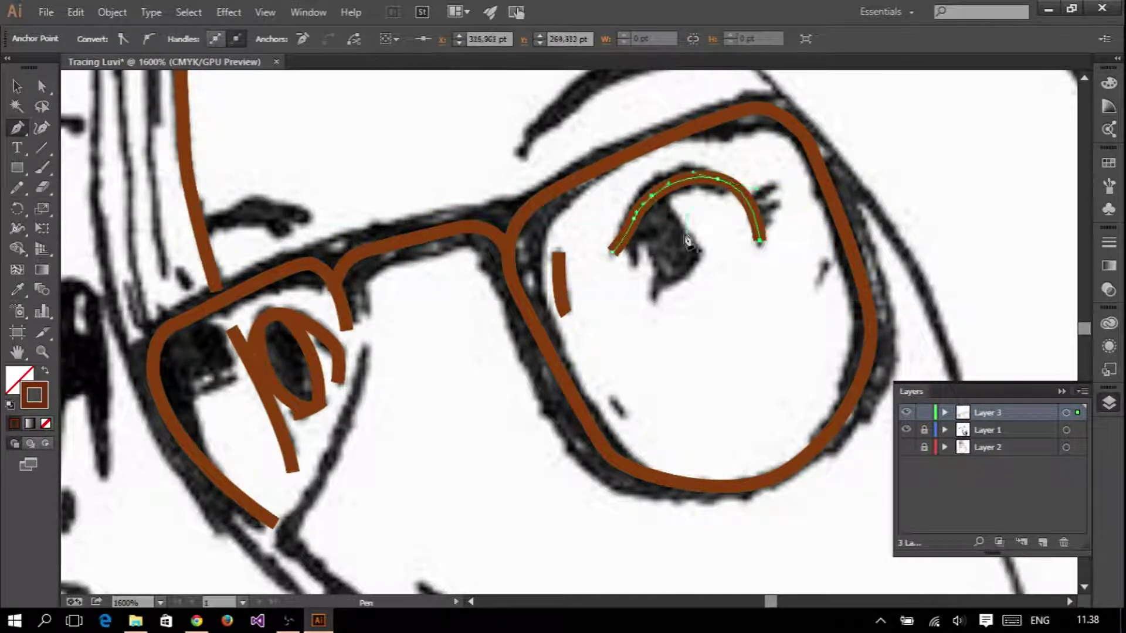
pyautogui.moveTo(611, 252); pyautogui.dragTo(699, 256)
pyautogui.moveTo(641, 197); pyautogui.dragTo(623, 179)
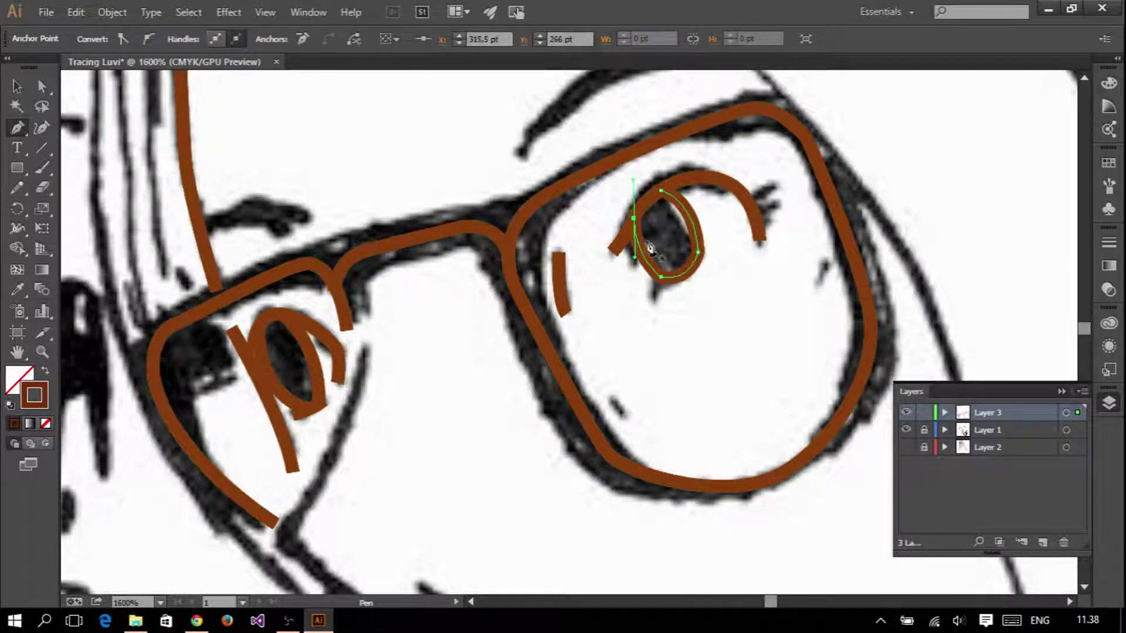
# - Trace the line under the right iris and the outer-corner lashes, then begin the nose line
pyautogui.click(651, 304)
pyautogui.moveTo(665, 277); pyautogui.dragTo(711, 254)
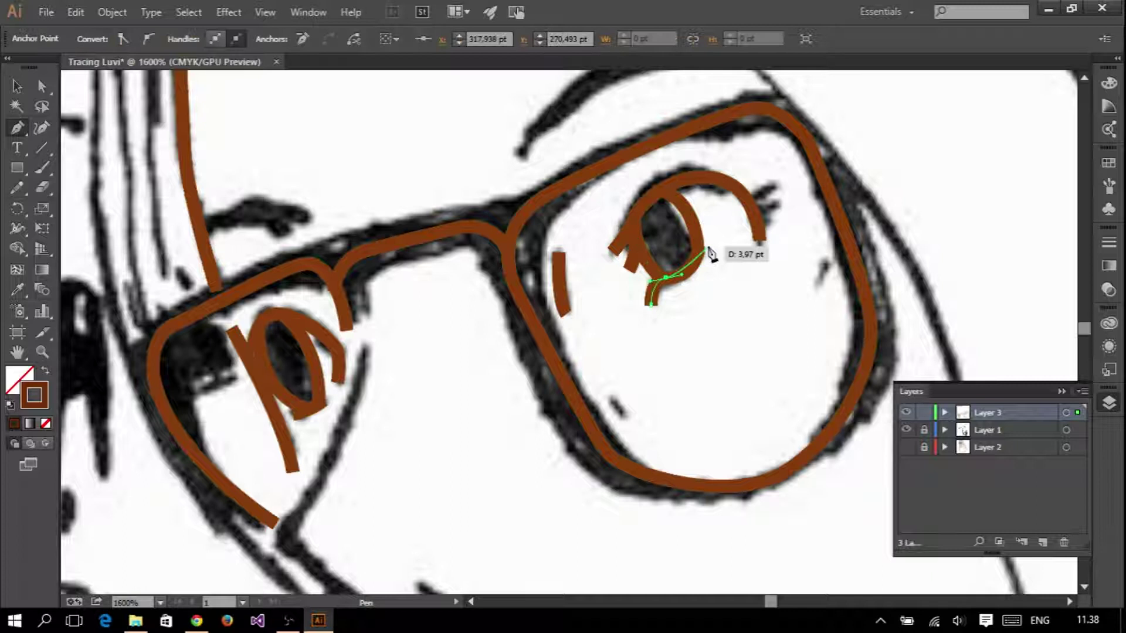
pyautogui.moveTo(758, 205)
pyautogui.mouseDown()
pyautogui.moveTo(766, 201)
pyautogui.moveTo(742, 225)
pyautogui.mouseUp()
pyautogui.click(783, 226)
pyautogui.keyDown('ctrl'); pyautogui.click(783, 179); pyautogui.keyUp('ctrl')
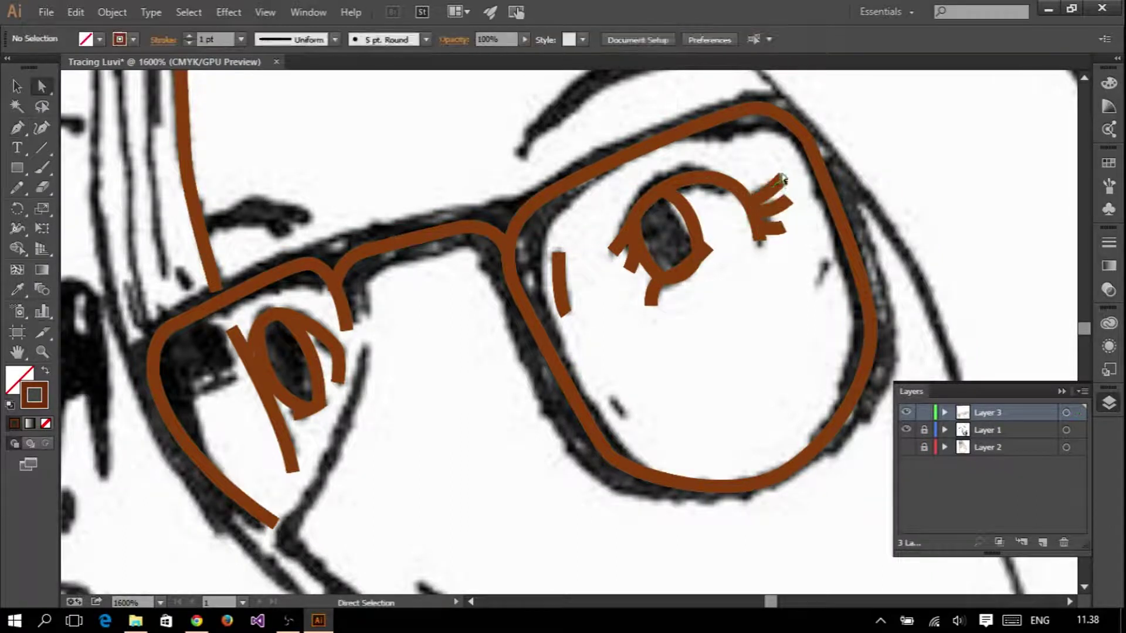
pyautogui.scroll(-1, 694, 307)
pyautogui.scroll(-1, 694, 293)
pyautogui.moveTo(381, 422); pyautogui.dragTo(387, 430)
# - Finish the nose line with a short mark at its tip
pyautogui.click(466, 489)
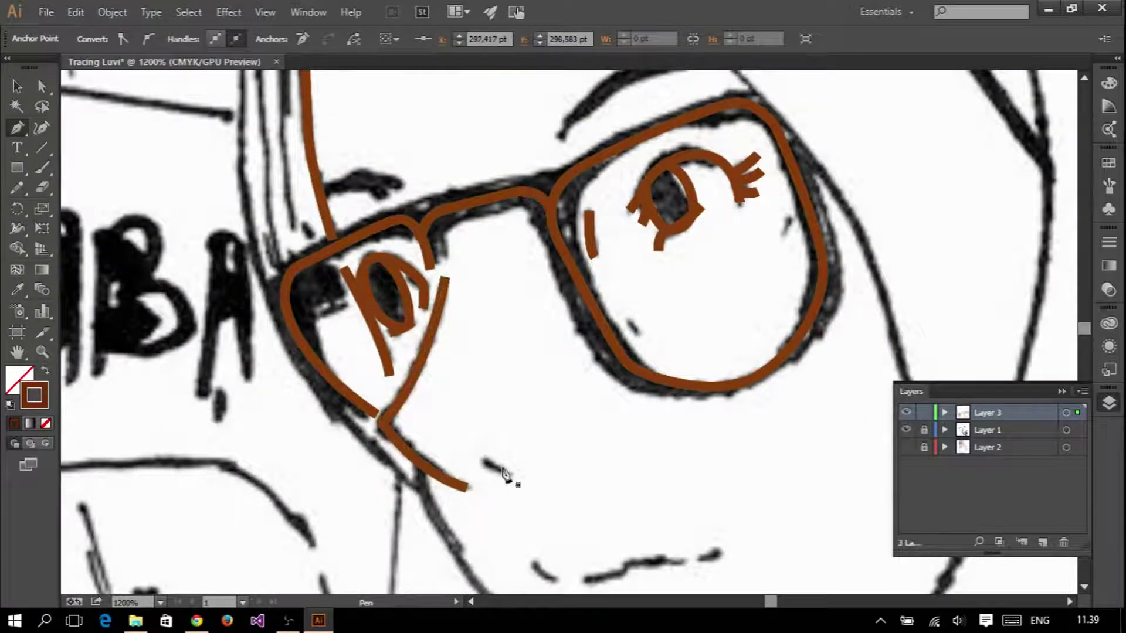
pyautogui.click(485, 462)
pyautogui.click(509, 473)
pyautogui.scroll(-1, 509, 474)
pyautogui.scroll(-2, 493, 411)
pyautogui.scroll(-3, 754, 363)
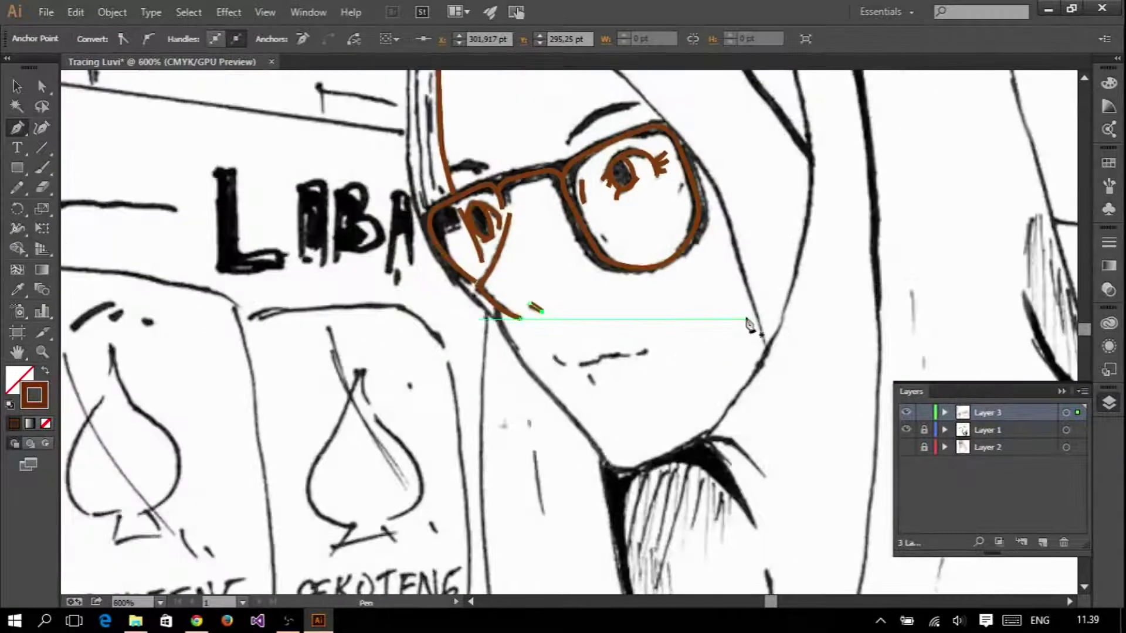
pyautogui.scroll(2, 754, 364)
# - Trace the jawline around the chin and nudge a jaw anchor to match the sketch
pyautogui.moveTo(690, 424); pyautogui.dragTo(693, 431)
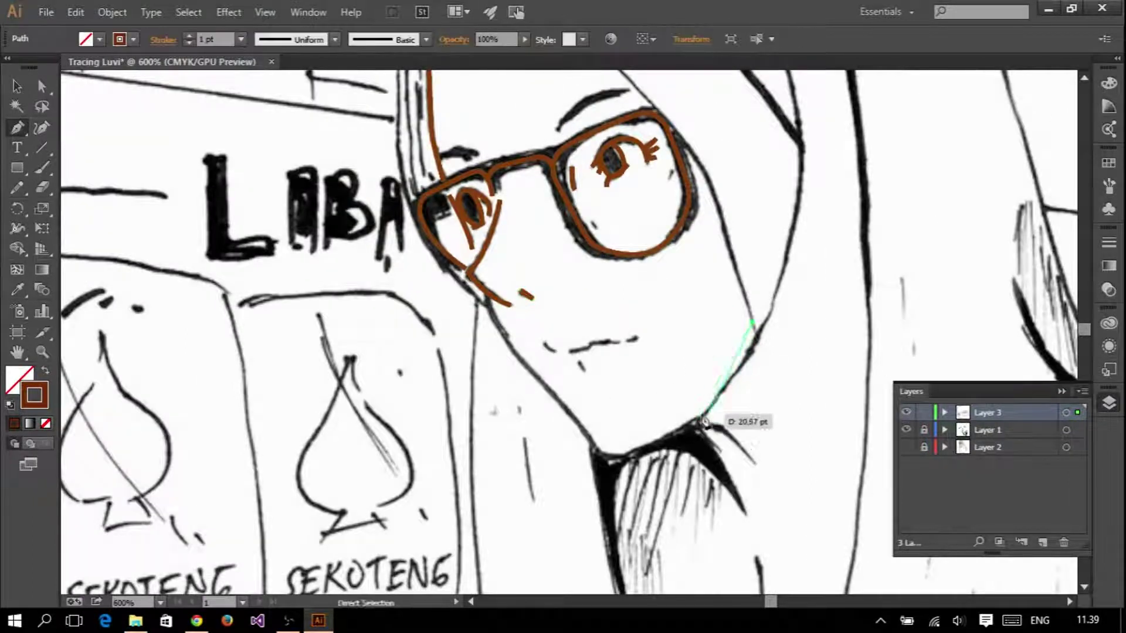
pyautogui.moveTo(596, 447); pyautogui.dragTo(594, 433)
pyautogui.click(488, 295)
pyautogui.scroll(3, 516, 293)
pyautogui.moveTo(504, 393); pyautogui.dragTo(503, 391)
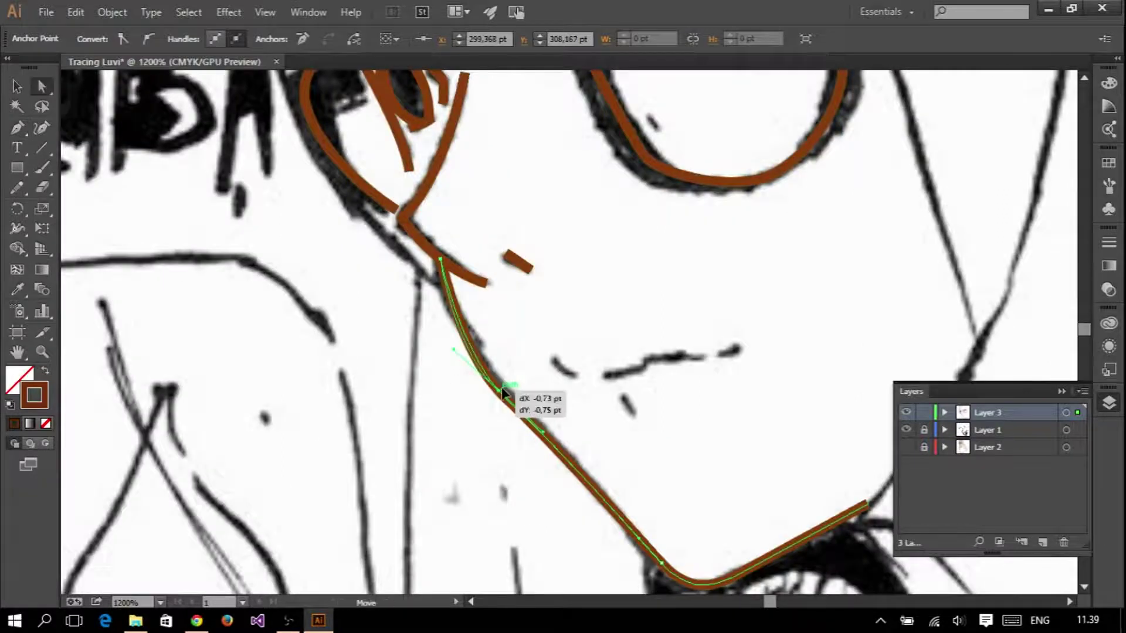
pyautogui.scroll(-3, 504, 393)
pyautogui.scroll(1, 470, 201)
# - Trace the right and left eyebrows with curved strokes
pyautogui.press('p')
pyautogui.scroll(2, 511, 288)
pyautogui.click(511, 289)
pyautogui.moveTo(575, 225); pyautogui.dragTo(661, 216)
pyautogui.click(273, 339)
pyautogui.moveTo(355, 334); pyautogui.dragTo(317, 314)
pyautogui.scroll(-2, 389, 280)
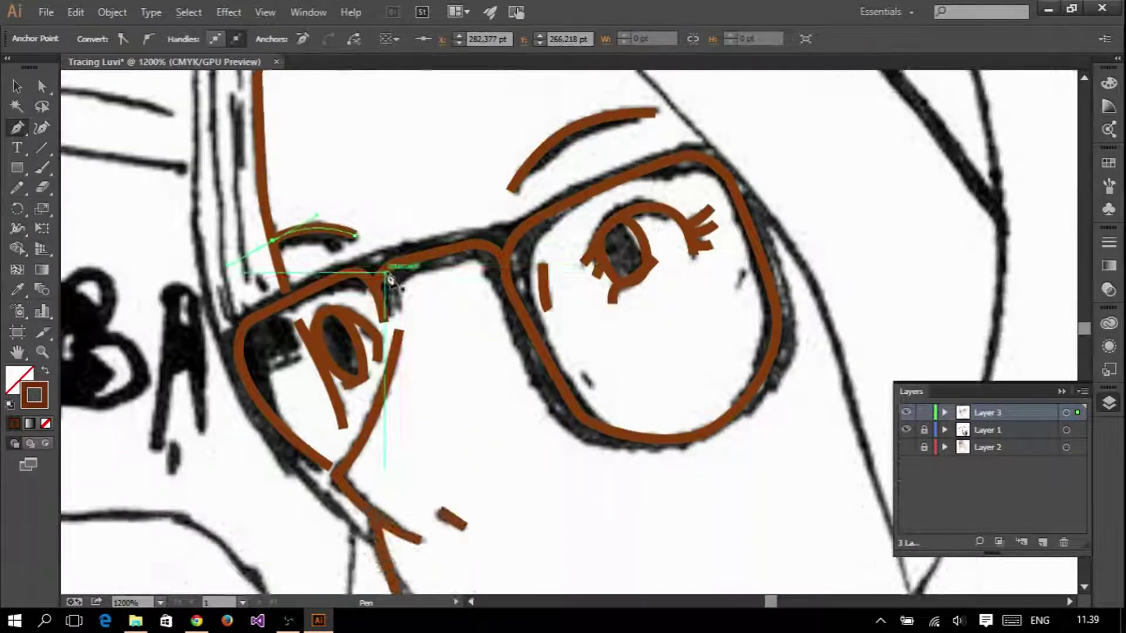
pyautogui.scroll(-4, 389, 280)
pyautogui.scroll(2, 363, 252)
pyautogui.scroll(-1, 463, 267)
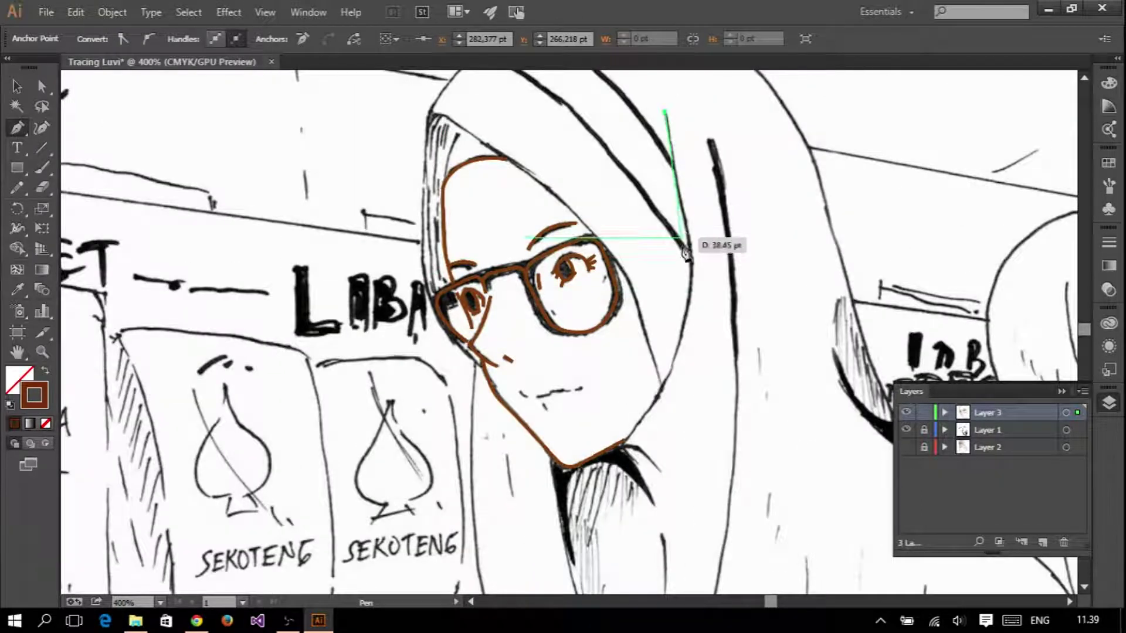
# - Trace the right face outline from the hood down toward the chin
pyautogui.moveTo(685, 252); pyautogui.dragTo(694, 275)
pyautogui.scroll(1, 696, 293)
pyautogui.moveTo(595, 477); pyautogui.dragTo(586, 493)
pyautogui.scroll(-1, 623, 393)
pyautogui.scroll(1, 624, 393)
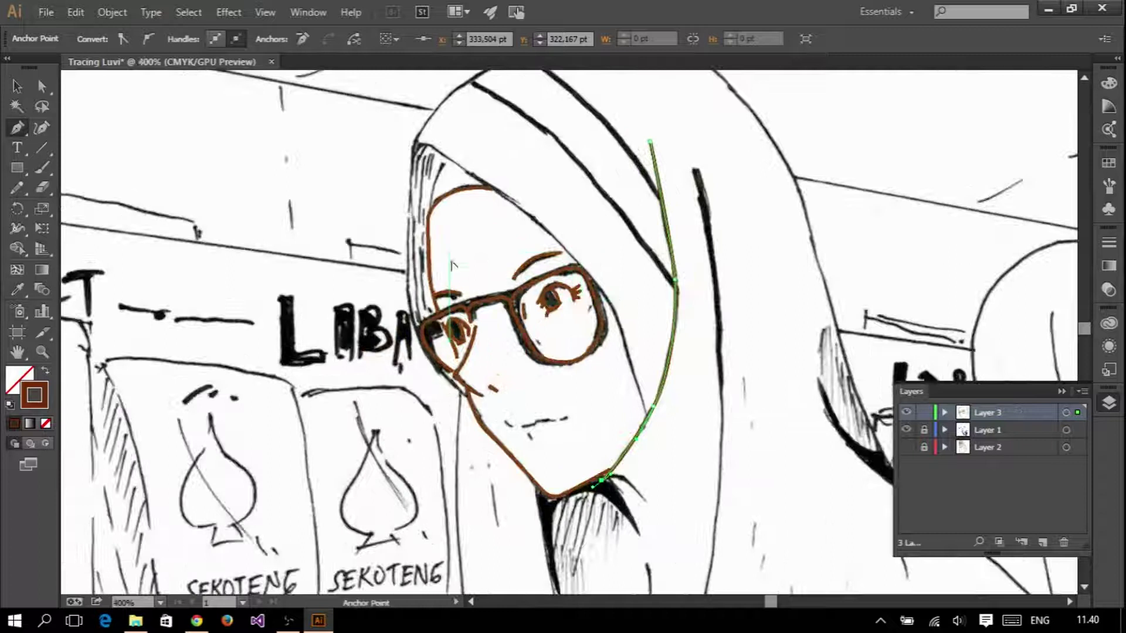
pyautogui.scroll(1, 451, 167)
pyautogui.scroll(1, 450, 167)
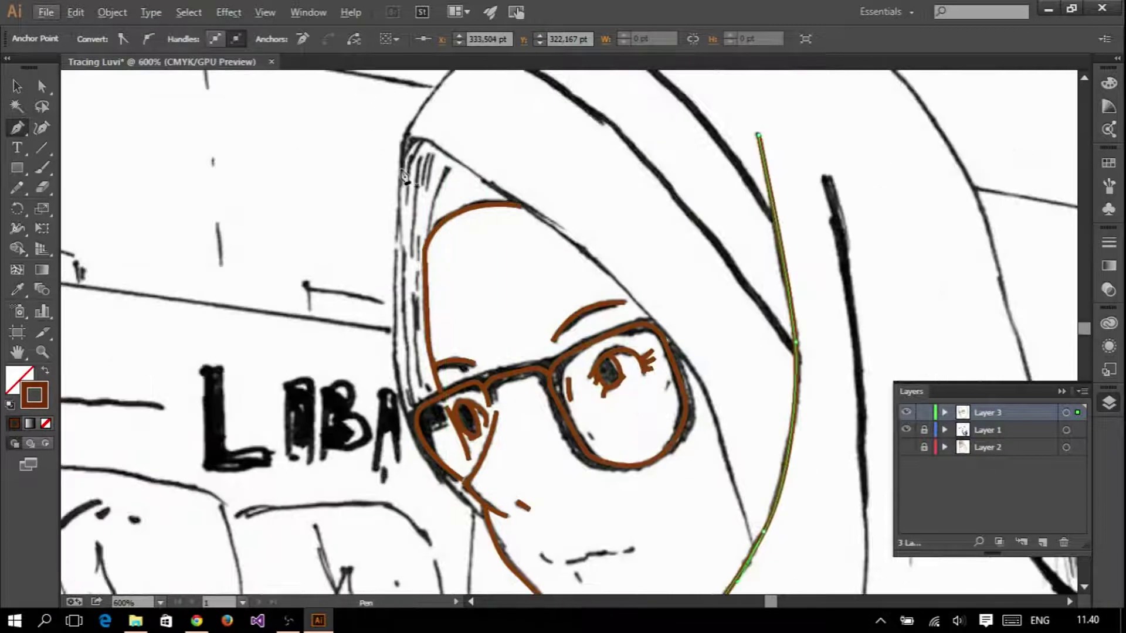
# - Trace the hood edge above the face, carrying it down and curving it at the glasses
pyautogui.moveTo(403, 154); pyautogui.dragTo(425, 151)
pyautogui.click(716, 416)
pyautogui.click(754, 540)
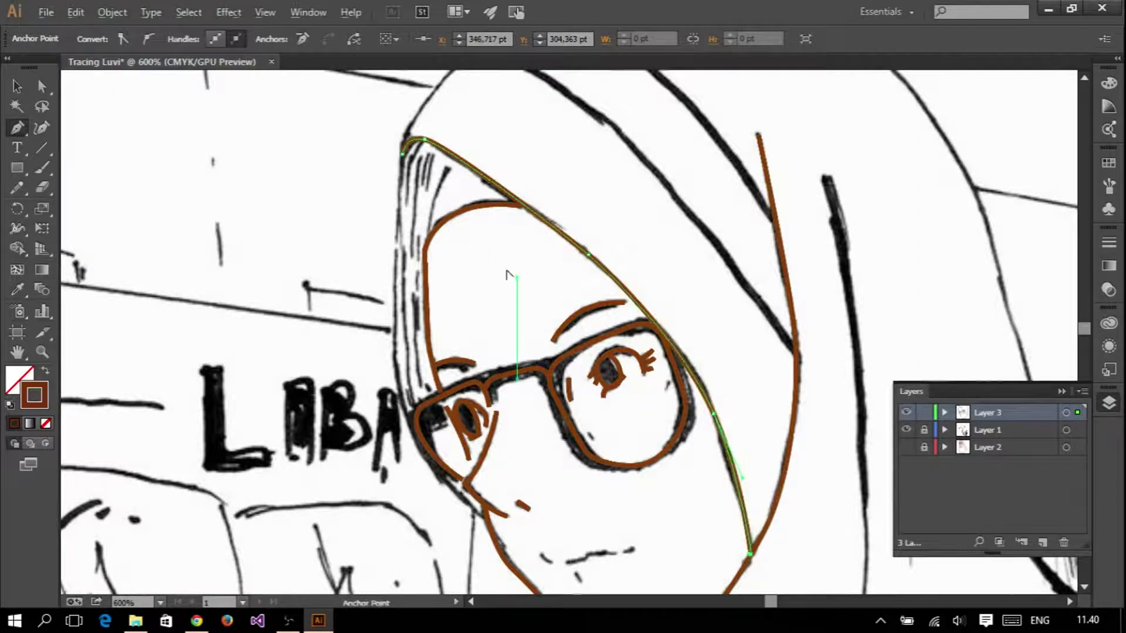
pyautogui.scroll(2, 753, 540)
pyautogui.scroll(-2, 753, 540)
pyautogui.scroll(2, 587, 299)
pyautogui.scroll(1, 542, 138)
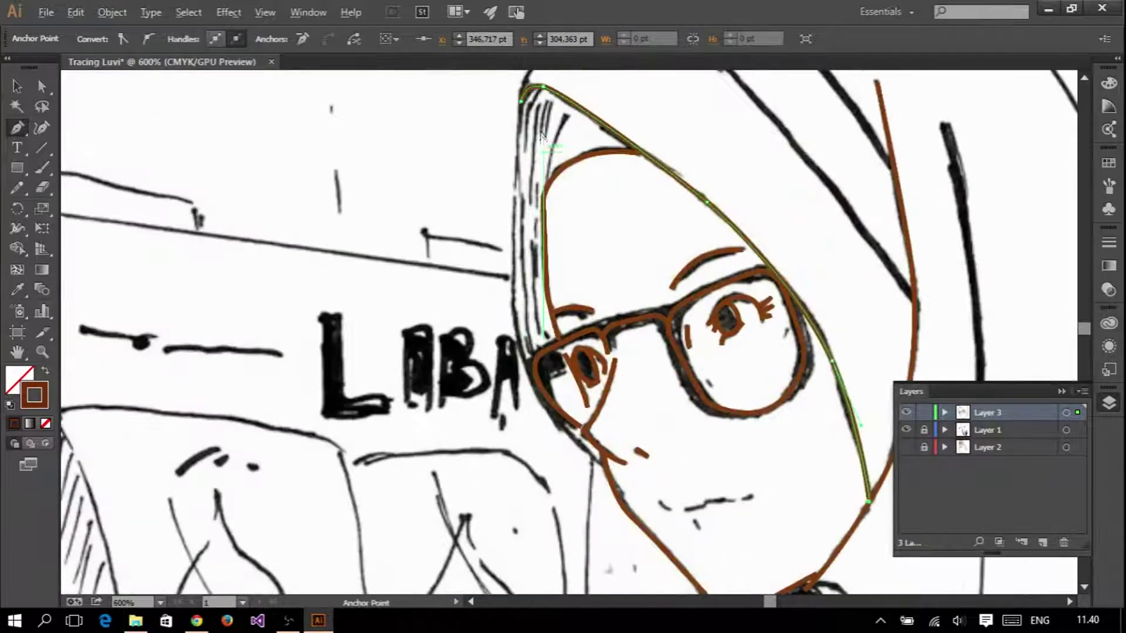
pyautogui.moveTo(543, 352); pyautogui.dragTo(578, 434)
# - Extend the traced line up along the hijab's edge
pyautogui.scroll(-2, 578, 434)
pyautogui.scroll(3, 439, 392)
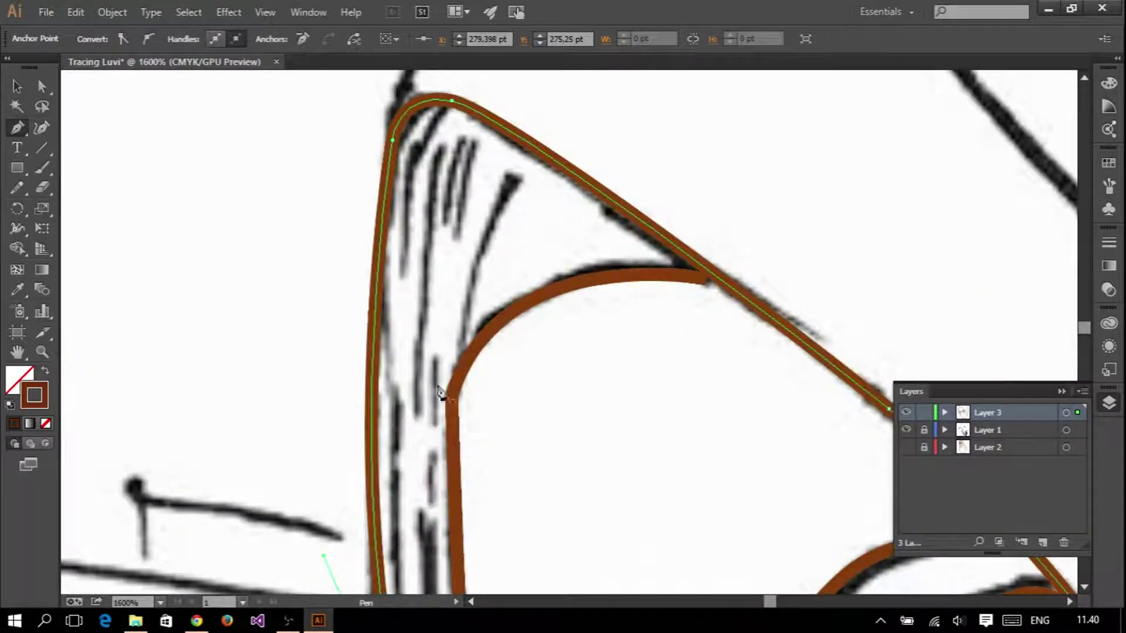
pyautogui.moveTo(535, 151); pyautogui.dragTo(587, 94)
pyautogui.scroll(-2, 636, 197)
pyautogui.scroll(-1, 604, 346)
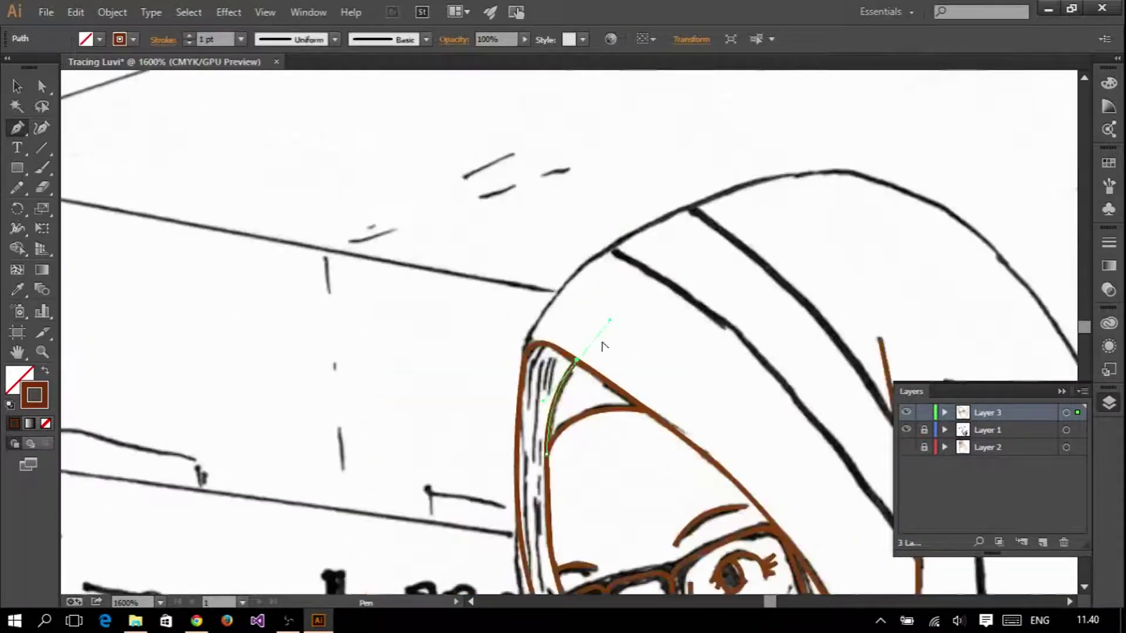
pyautogui.scroll(-2, 604, 346)
pyautogui.scroll(2, 505, 328)
pyautogui.scroll(2, 495, 445)
# - Trace the mouth with a short curved line
pyautogui.moveTo(492, 439); pyautogui.dragTo(617, 415)
pyautogui.click(574, 417)
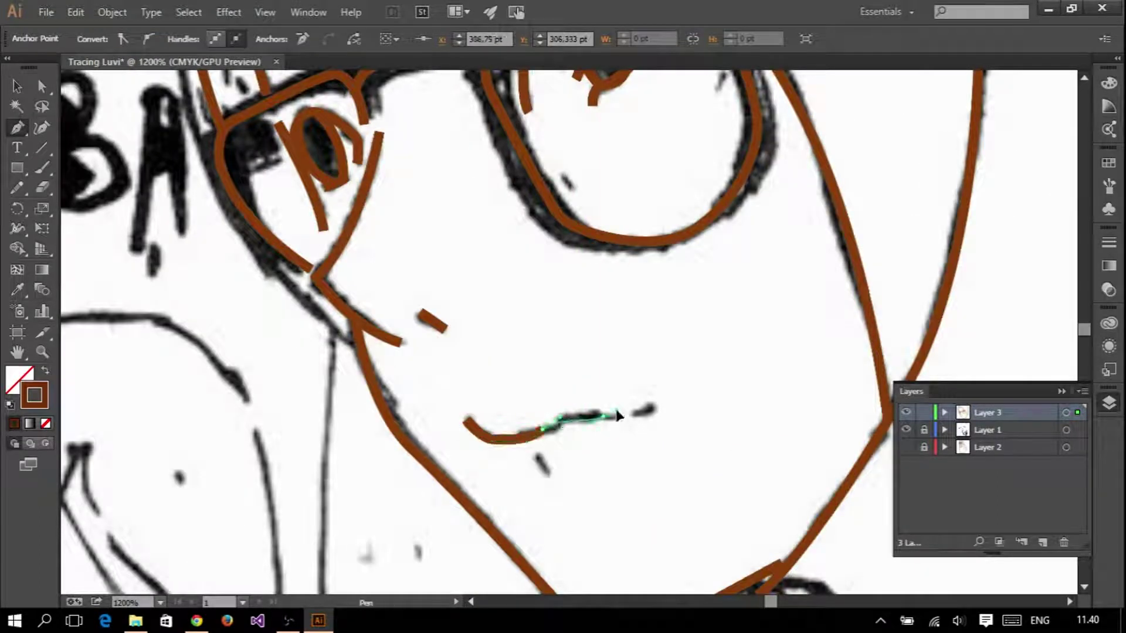
pyautogui.scroll(-1, 543, 465)
pyautogui.scroll(-2, 535, 422)
pyautogui.scroll(-1, 528, 432)
pyautogui.scroll(1, 480, 202)
# - Trace the hijab's top outline and curve it down the right edge
pyautogui.moveTo(477, 174); pyautogui.dragTo(537, 134)
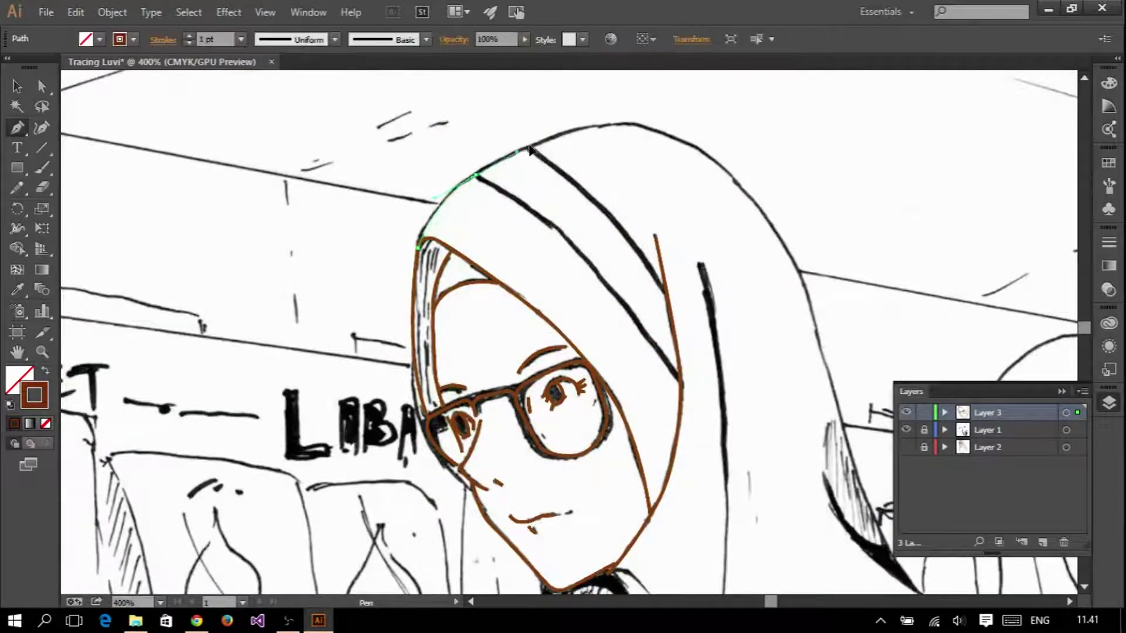
pyautogui.click(658, 127)
pyautogui.scroll(-2, 661, 134)
pyautogui.scroll(1, 661, 134)
pyautogui.scroll(-2, 661, 134)
pyautogui.scroll(2, 730, 305)
pyautogui.moveTo(758, 332)
pyautogui.mouseDown()
pyautogui.moveTo(685, 265)
pyautogui.moveTo(793, 448)
pyautogui.mouseUp()
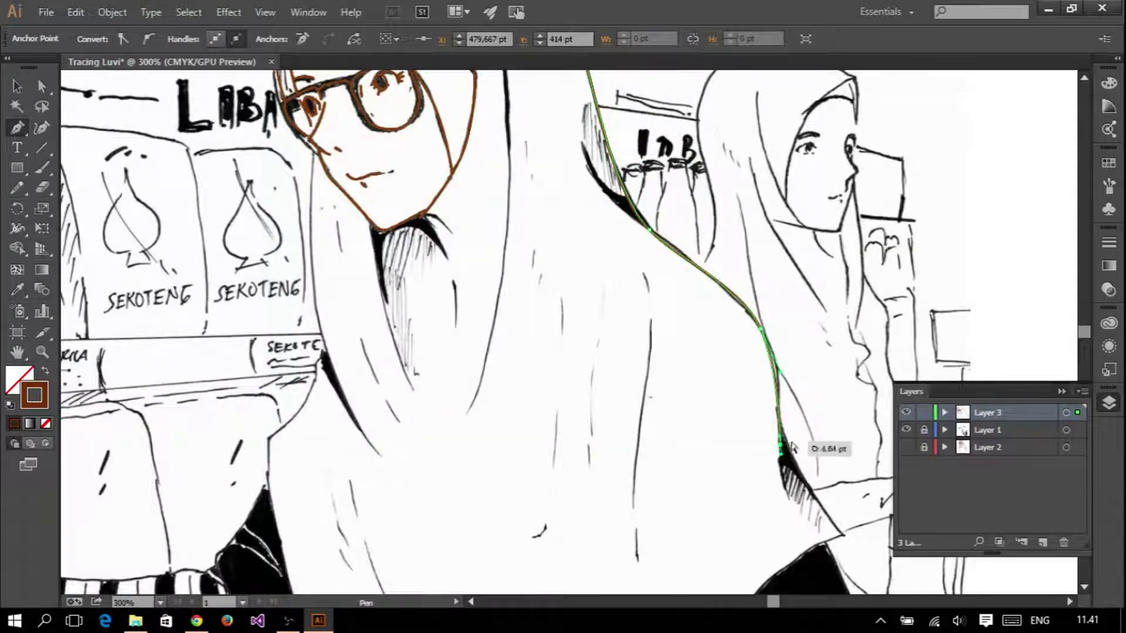
# - Continue the hijab outline along its lower edge and up the left side
pyautogui.scroll(-4, 874, 566)
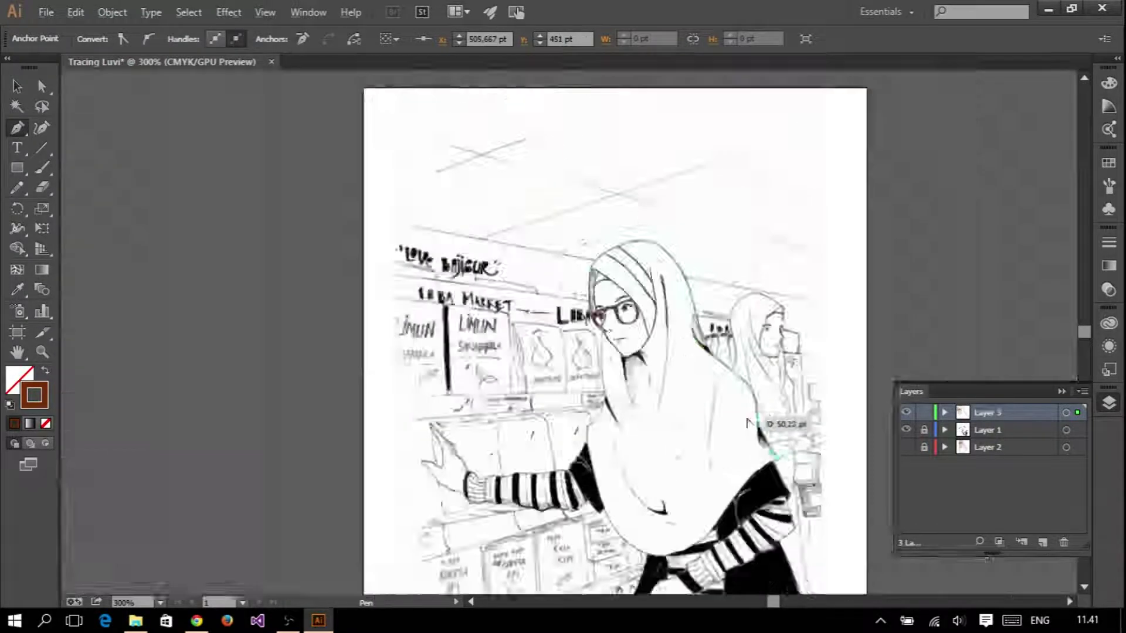
pyautogui.scroll(4, 683, 446)
pyautogui.moveTo(599, 492); pyautogui.dragTo(378, 496)
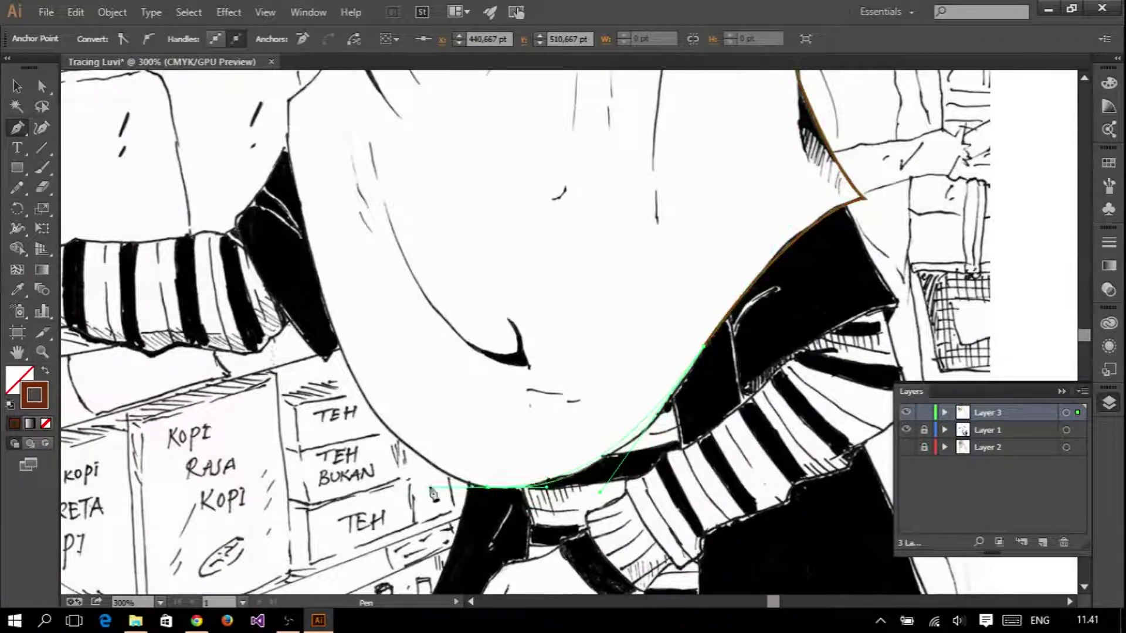
pyautogui.moveTo(336, 347); pyautogui.dragTo(296, 238)
pyautogui.scroll(3, 293, 232)
pyautogui.click(288, 223)
pyautogui.scroll(3, 363, 325)
pyautogui.click(350, 303)
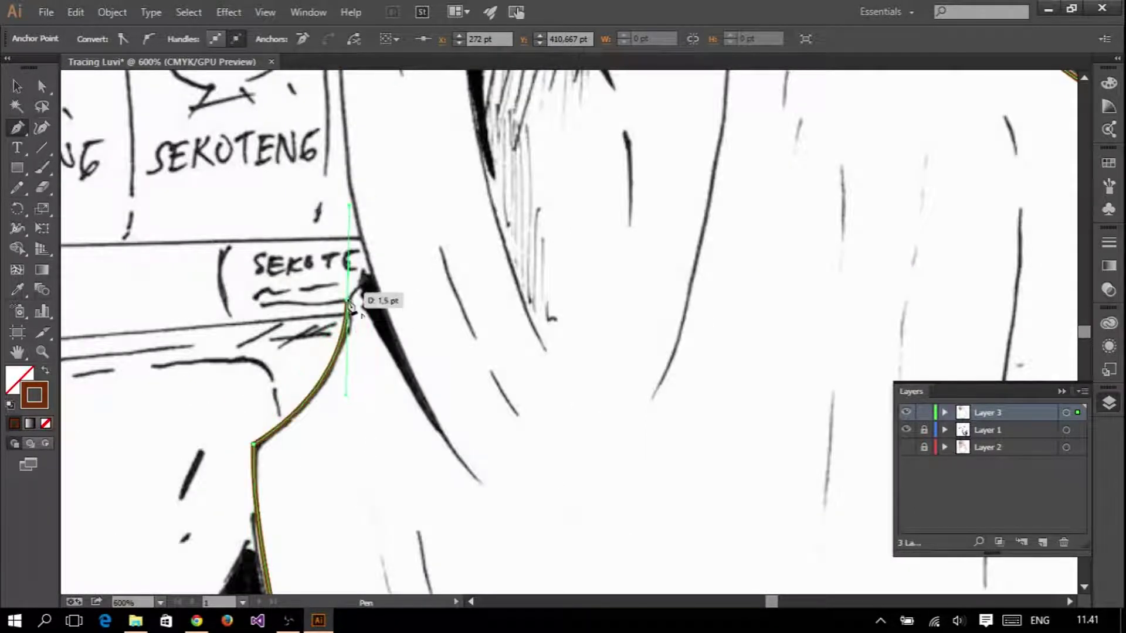
pyautogui.click(360, 237)
# - Join the hijab outline to the face edge and curve it along the cheek
pyautogui.scroll(-1, 414, 284)
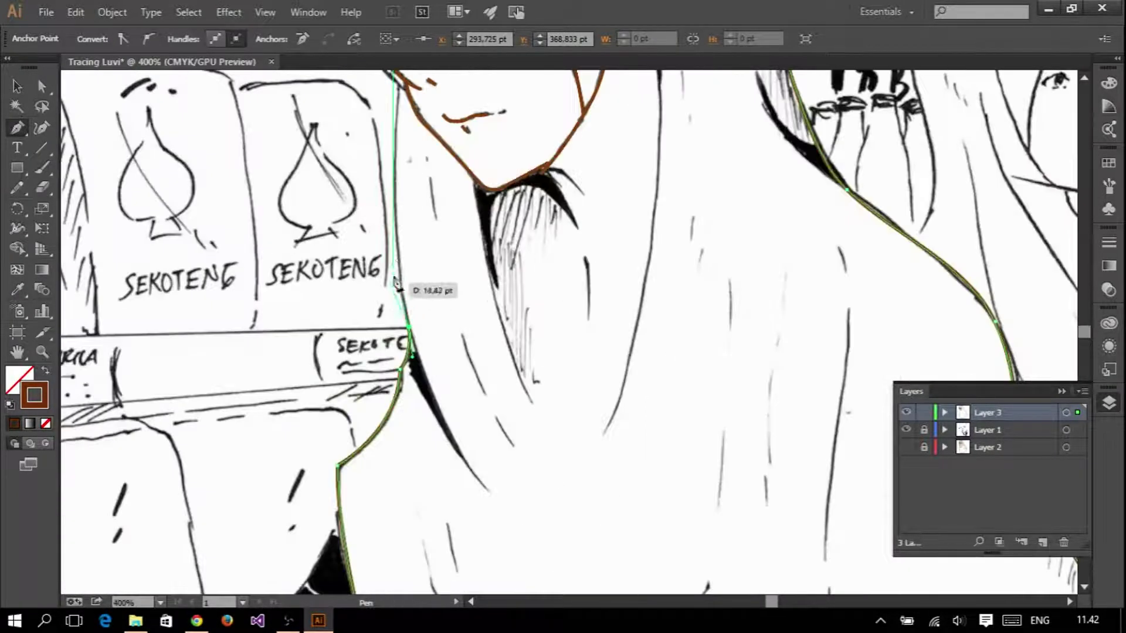
pyautogui.scroll(3, 396, 222)
pyautogui.scroll(2, 415, 231)
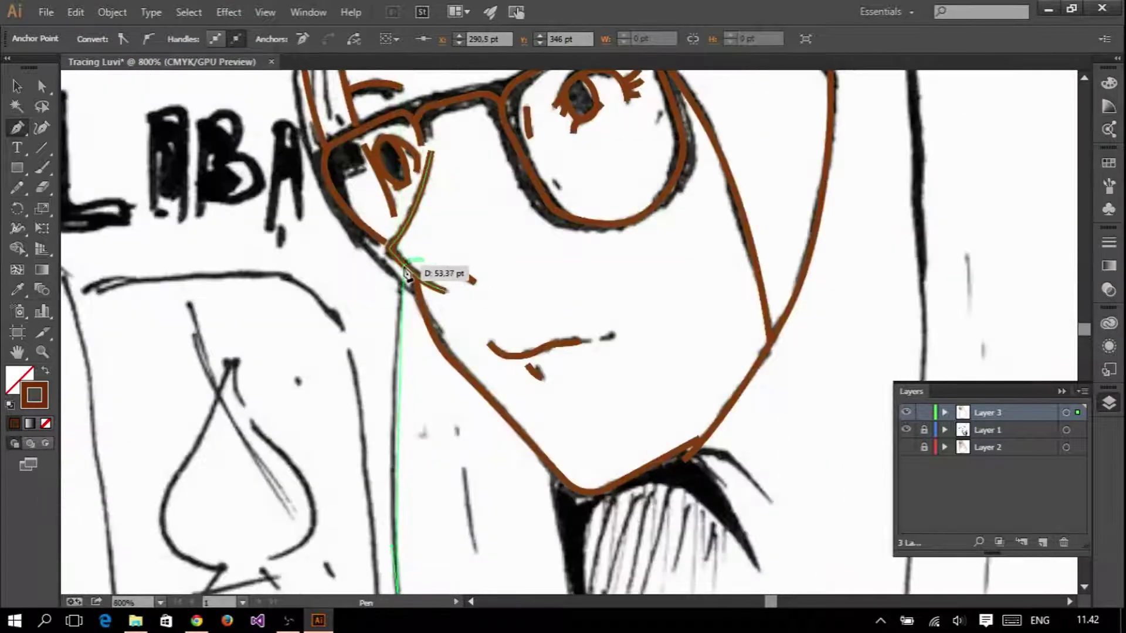
pyautogui.click(406, 265)
pyautogui.click(417, 302)
pyautogui.moveTo(358, 221); pyautogui.dragTo(340, 177)
pyautogui.scroll(-5, 434, 359)
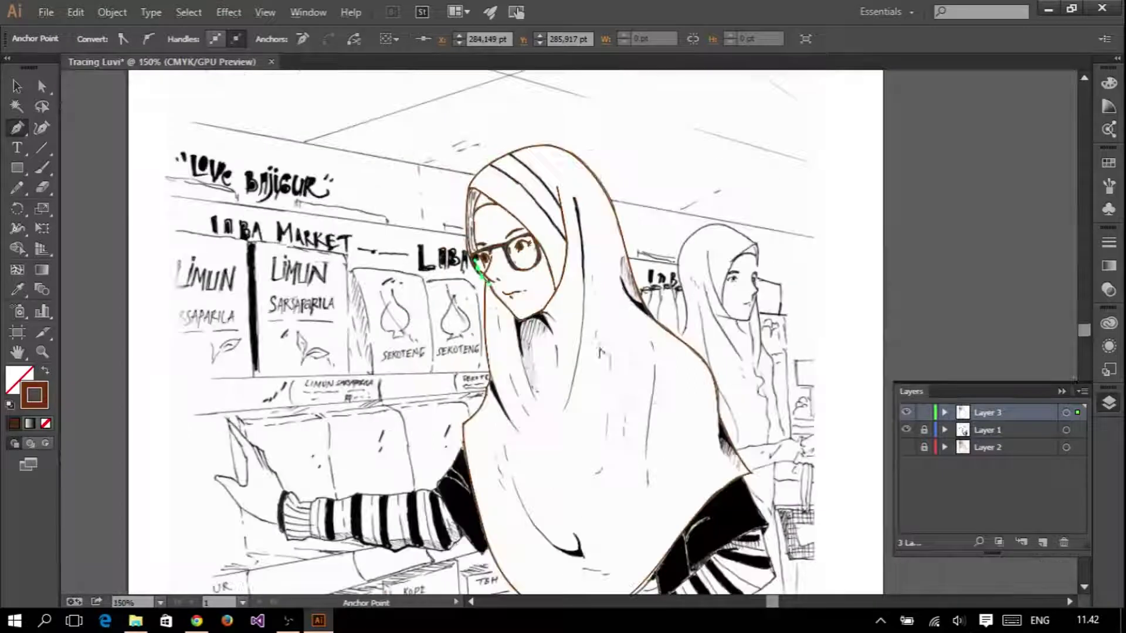
# - Hide the scanned sketch layer to check the traced line art
pyautogui.click(906, 430)
pyautogui.press('v')
pyautogui.scroll(1, 631, 265)
pyautogui.click(906, 430)
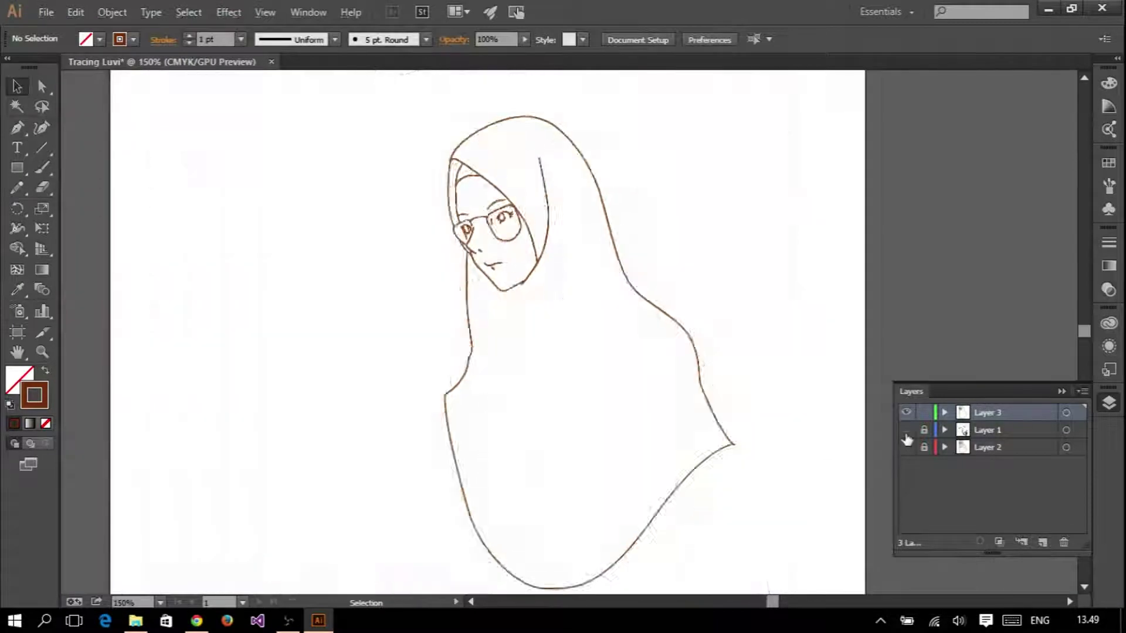
# - Trace the shadow stroke under the chin and along the hijab's inner line
pyautogui.scroll(3, 453, 293)
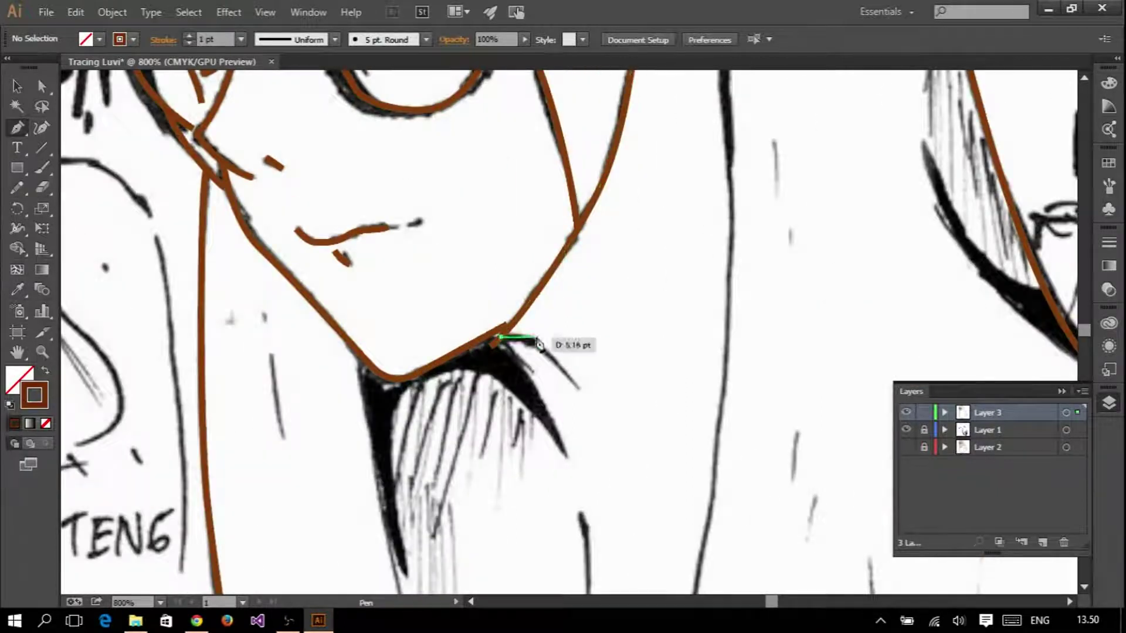
pyautogui.moveTo(538, 345); pyautogui.dragTo(573, 382)
pyautogui.scroll(-5, 624, 322)
pyautogui.moveTo(581, 338); pyautogui.dragTo(590, 390)
pyautogui.click(587, 456)
pyautogui.scroll(-1, 593, 457)
pyautogui.scroll(-2, 434, 469)
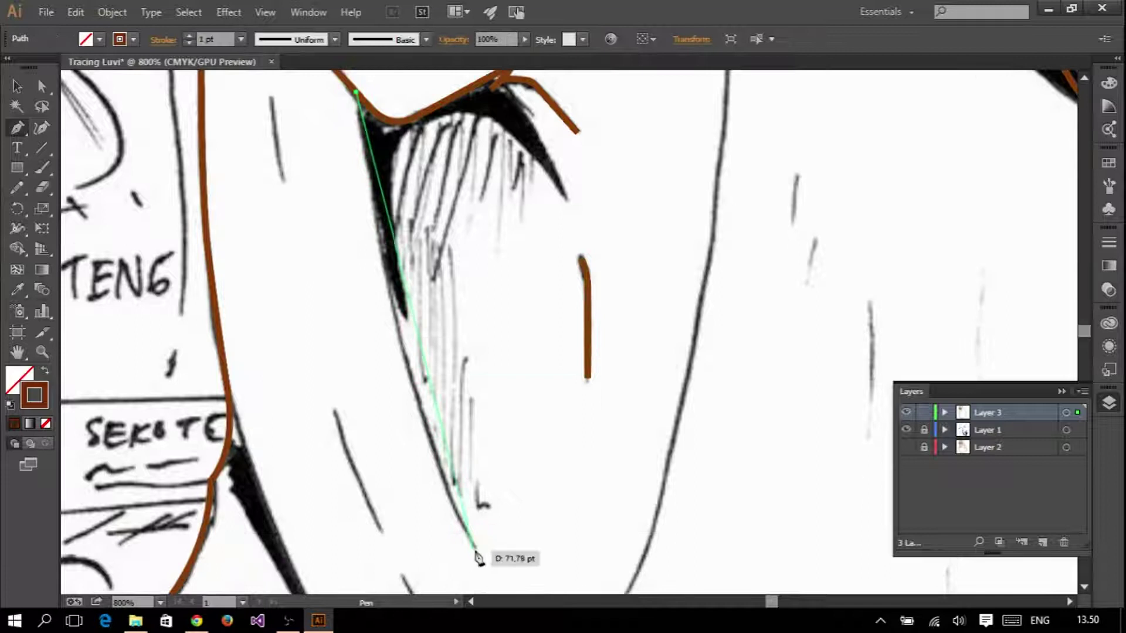
pyautogui.click(478, 559)
pyautogui.scroll(-4, 478, 558)
pyautogui.click(561, 556)
pyautogui.hotkey('ctrl', '-')
pyautogui.hotkey('ctrl', '-')
pyautogui.hotkey('ctrl', '-')
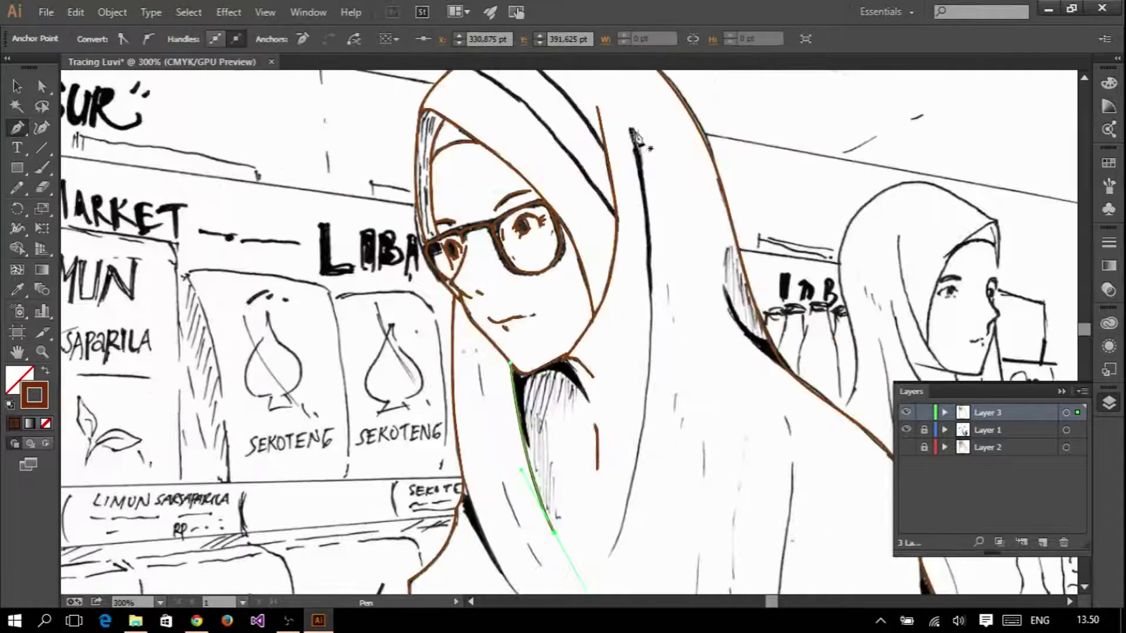
# - Trace a fold line inside the hijab, with points near the neck and along the shadow
pyautogui.click(638, 465)
pyautogui.moveTo(639, 562); pyautogui.dragTo(624, 536)
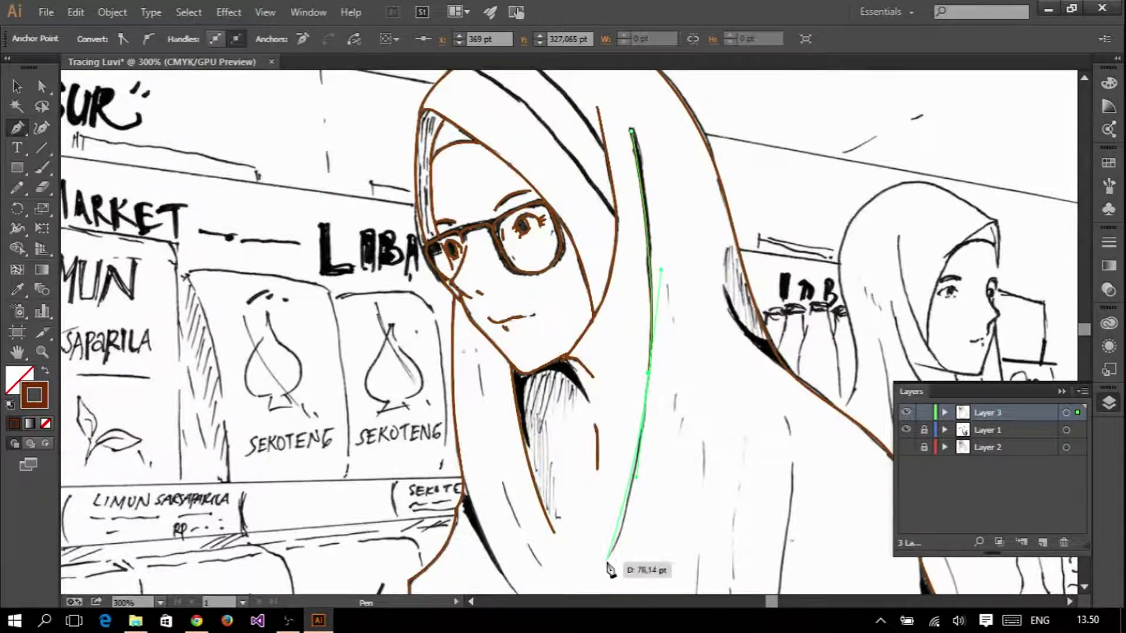
pyautogui.scroll(-2, 604, 390)
pyautogui.hotkey('ctrl', '+')
pyautogui.scroll(1, 477, 326)
pyautogui.click(480, 346)
pyautogui.hotkey('ctrl', '-')
pyautogui.hotkey('ctrl', '-')
pyautogui.hotkey('ctrl', '-')
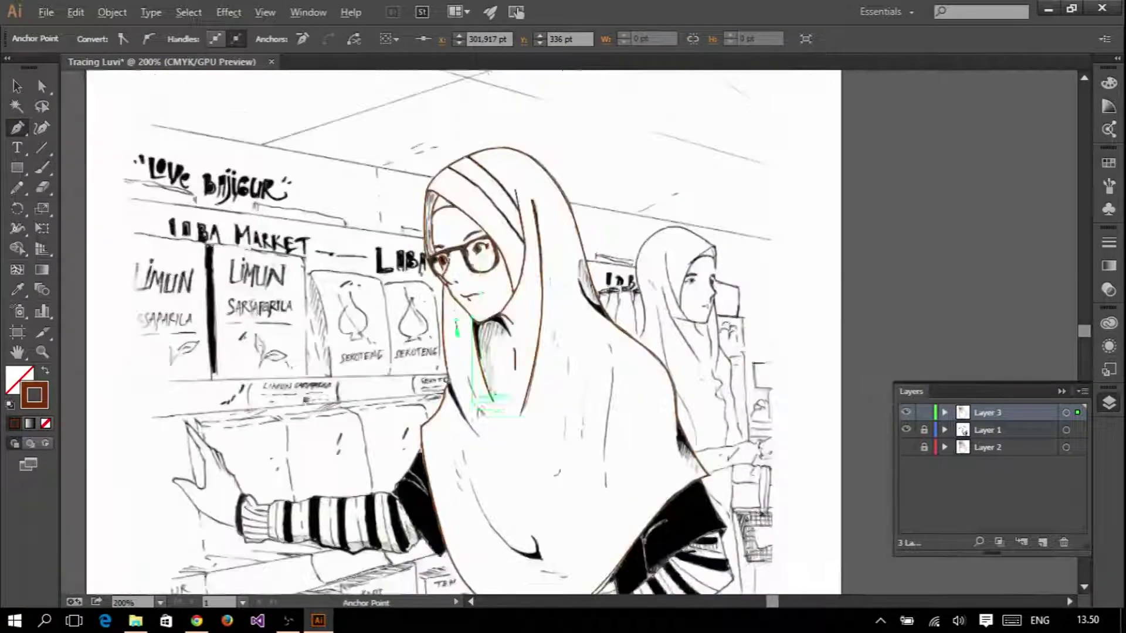
pyautogui.hotkey('ctrl', '+')
pyautogui.hotkey('ctrl', '+')
pyautogui.hotkey('ctrl', '+')
pyautogui.click(486, 459)
pyautogui.click(539, 515)
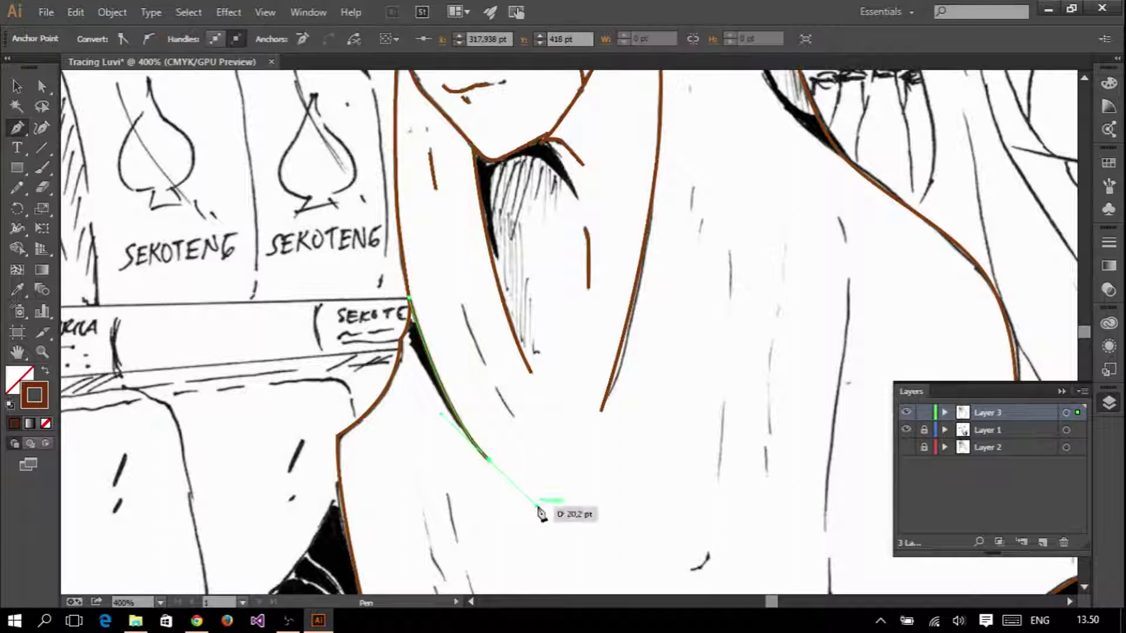
pyautogui.hotkey('ctrl', '-')
pyautogui.hotkey('ctrl', '-')
# - Draw a curved stroke along the dark shadow on the hijab's right edge, then deselect it
pyautogui.click(503, 176)
pyautogui.moveTo(537, 282); pyautogui.dragTo(575, 333)
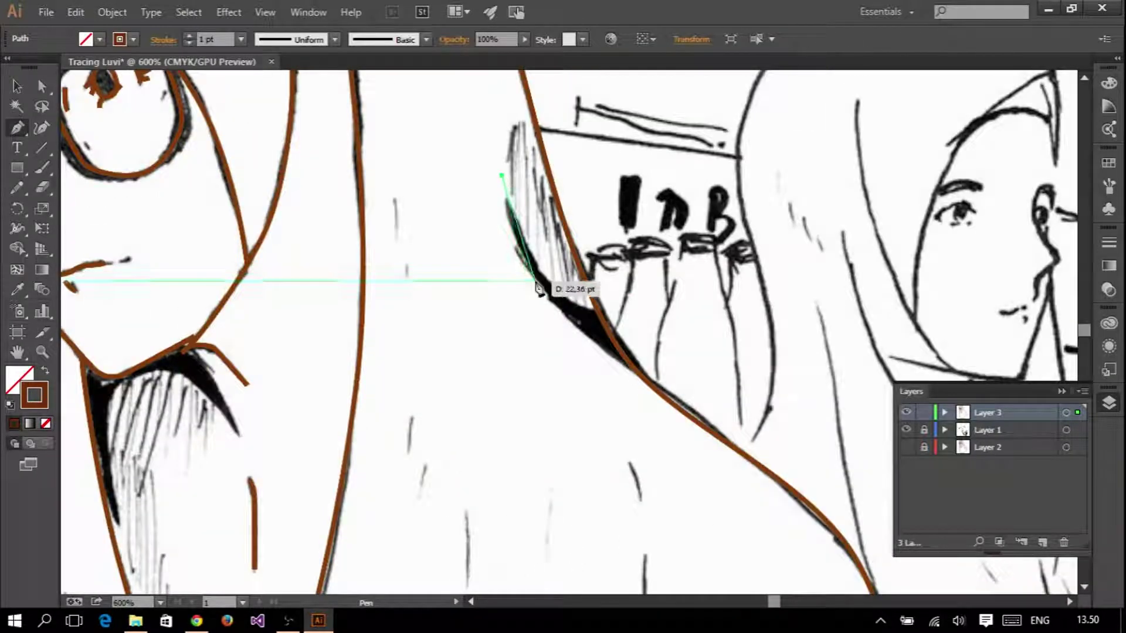
pyautogui.moveTo(642, 375); pyautogui.dragTo(650, 387)
pyautogui.hotkey('ctrl', '-')
pyautogui.hotkey('ctrl', '-')
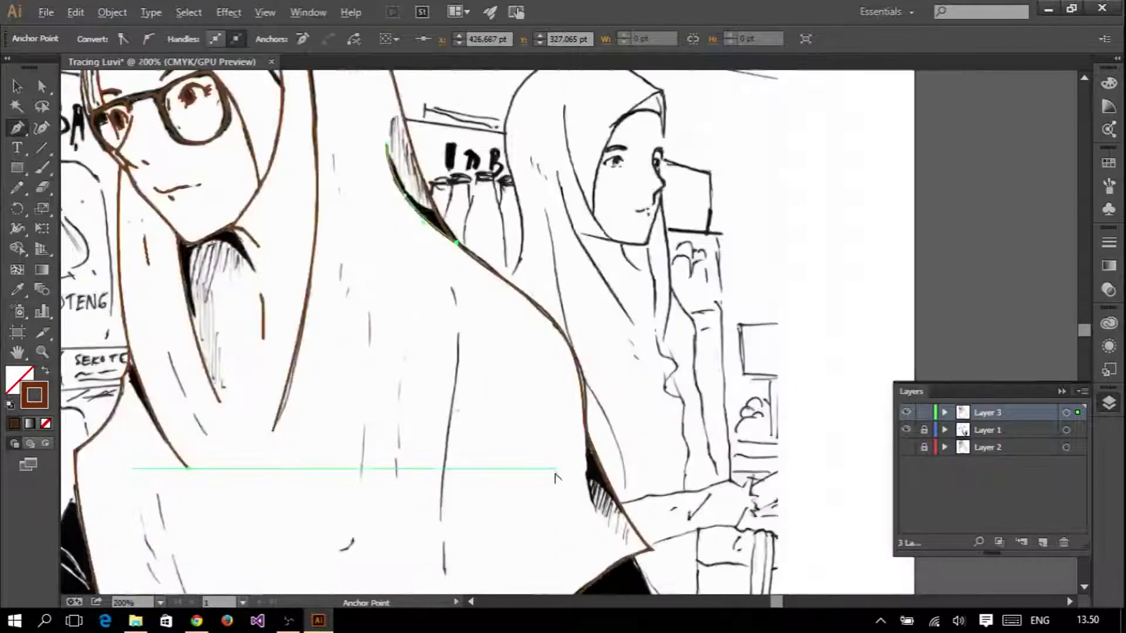
pyautogui.hotkey('ctrl', '+')
pyautogui.hotkey('ctrl', '+')
pyautogui.click(582, 313)
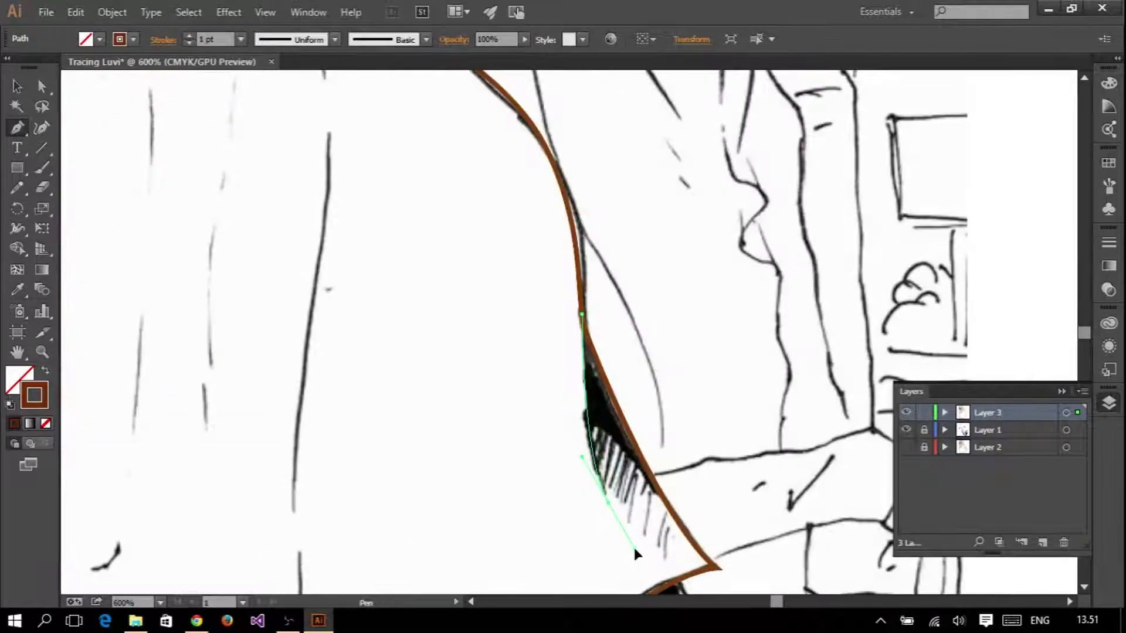
pyautogui.click(636, 554)
pyautogui.hotkey('ctrl', '-')
pyautogui.hotkey('ctrl', '-')
pyautogui.hotkey('ctrl', '+')
pyautogui.hotkey('ctrl', '+')
pyautogui.hotkey('ctrl', '+')
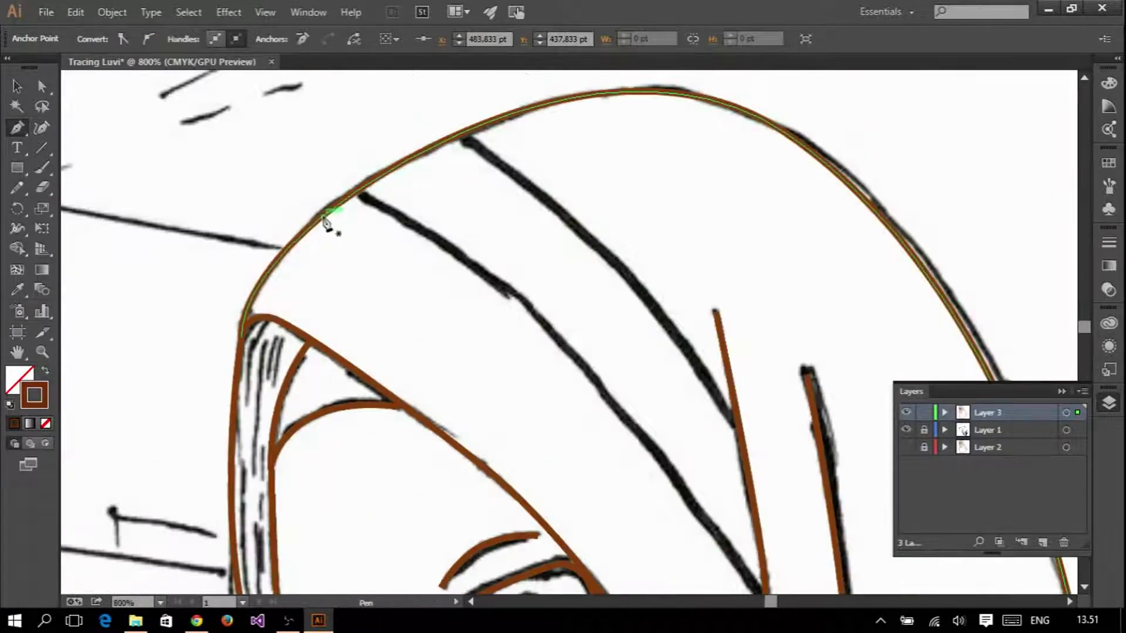
pyautogui.hotkey('ctrl', 'shift', 'a')
# - Trace a stroke from the head outline curving along the inner hijab line toward the fold
pyautogui.click(334, 206)
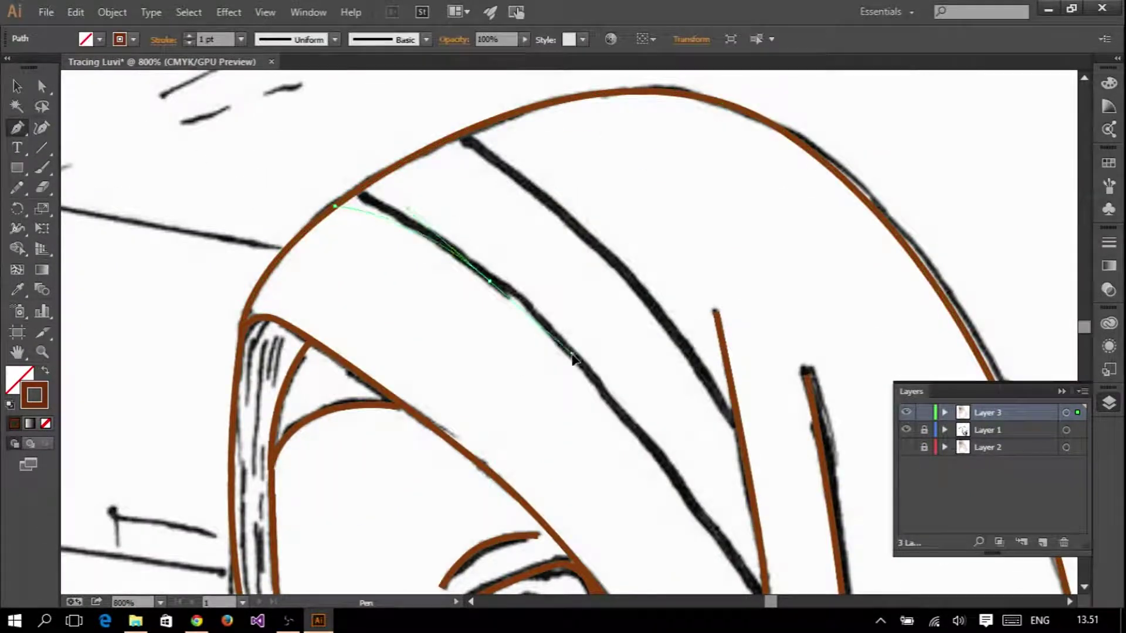
pyautogui.hotkey('ctrl', '-')
pyautogui.scroll(-3, 604, 352)
pyautogui.moveTo(736, 472); pyautogui.dragTo(755, 532)
pyautogui.click(506, 111)
pyautogui.hotkey('ctrl', '+')
pyautogui.moveTo(784, 405); pyautogui.dragTo(839, 521)
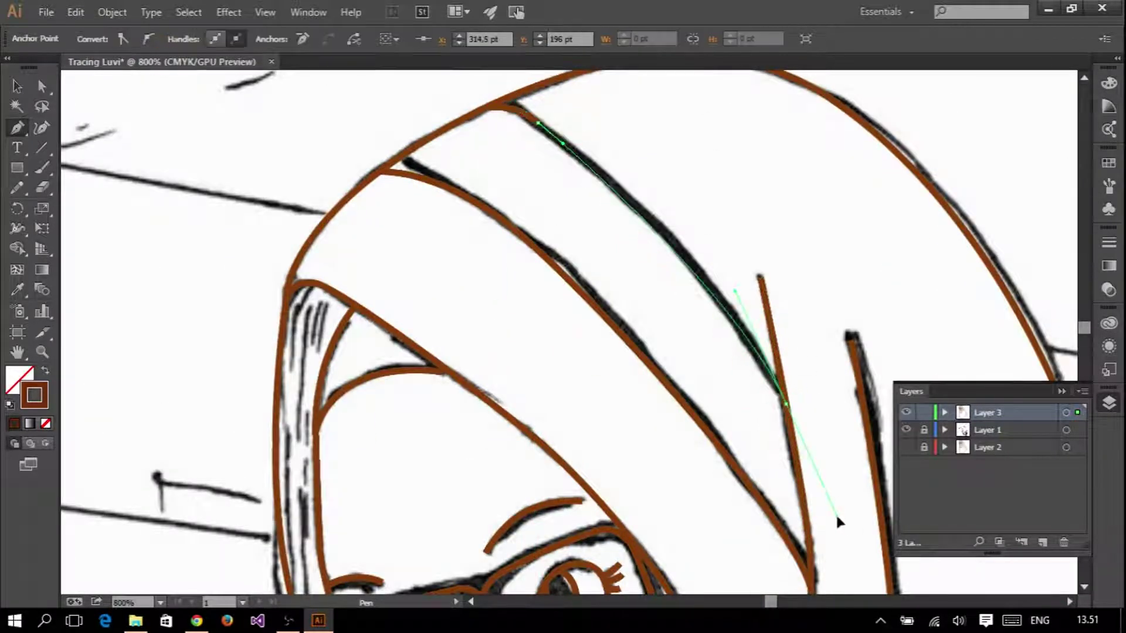
pyautogui.scroll(-5, 578, 345)
pyautogui.scroll(3, 511, 298)
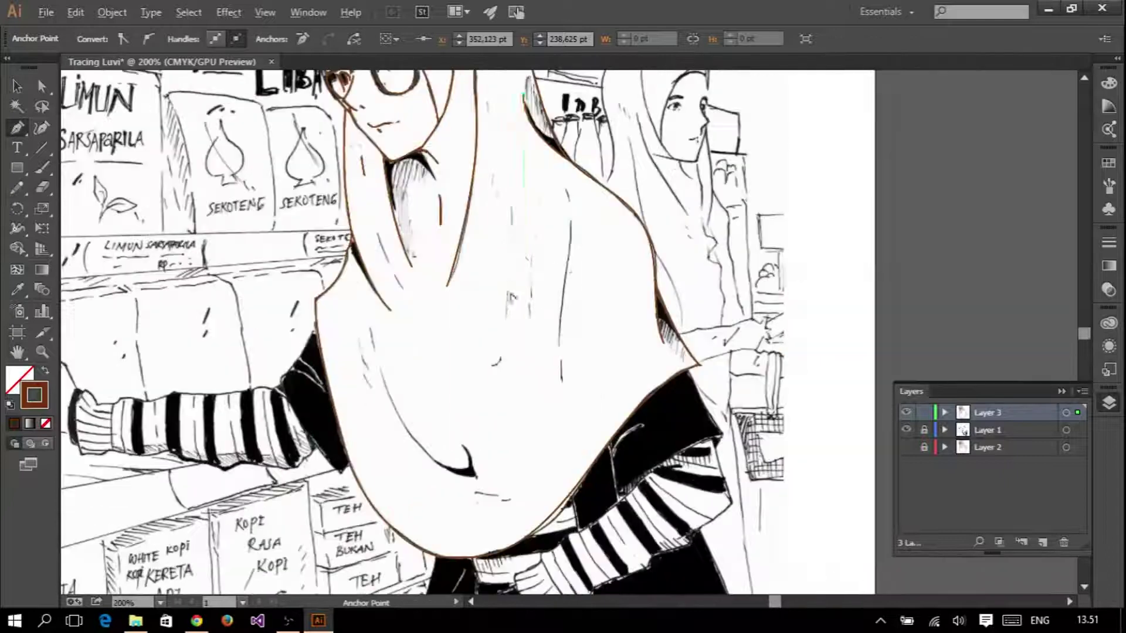
pyautogui.scroll(2, 511, 298)
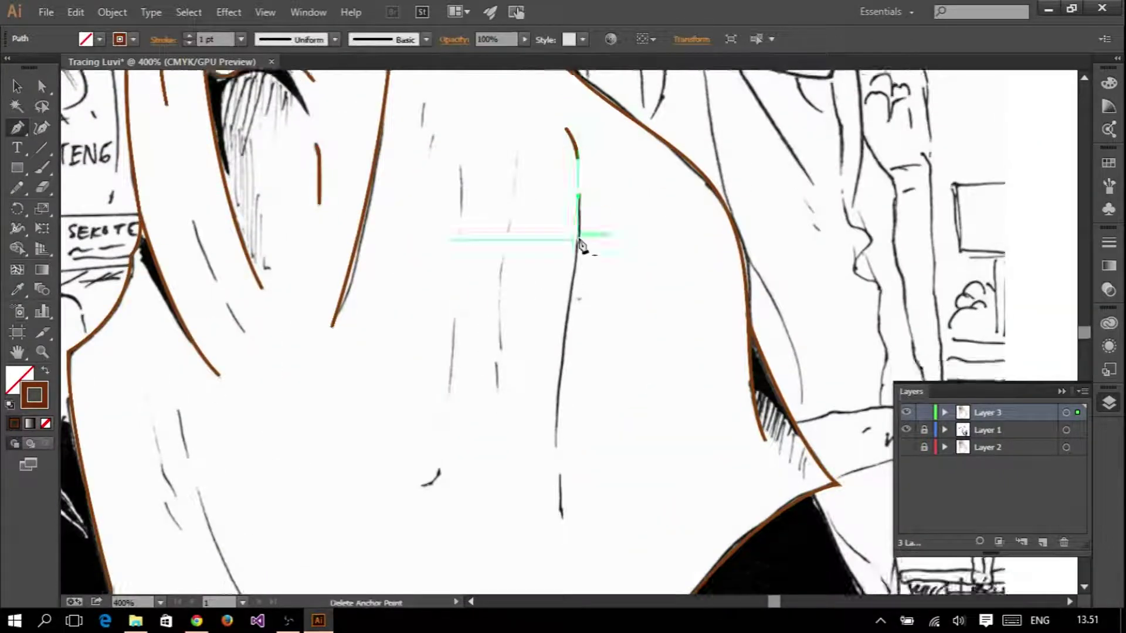
pyautogui.scroll(-1, 583, 240)
# - Draw short curved fold strokes running down the hijab
pyautogui.moveTo(579, 217); pyautogui.dragTo(580, 350)
pyautogui.click(557, 490)
pyautogui.scroll(-5, 558, 411)
pyautogui.moveTo(565, 437); pyautogui.dragTo(582, 485)
pyautogui.scroll(-3, 582, 486)
pyautogui.scroll(4, 391, 230)
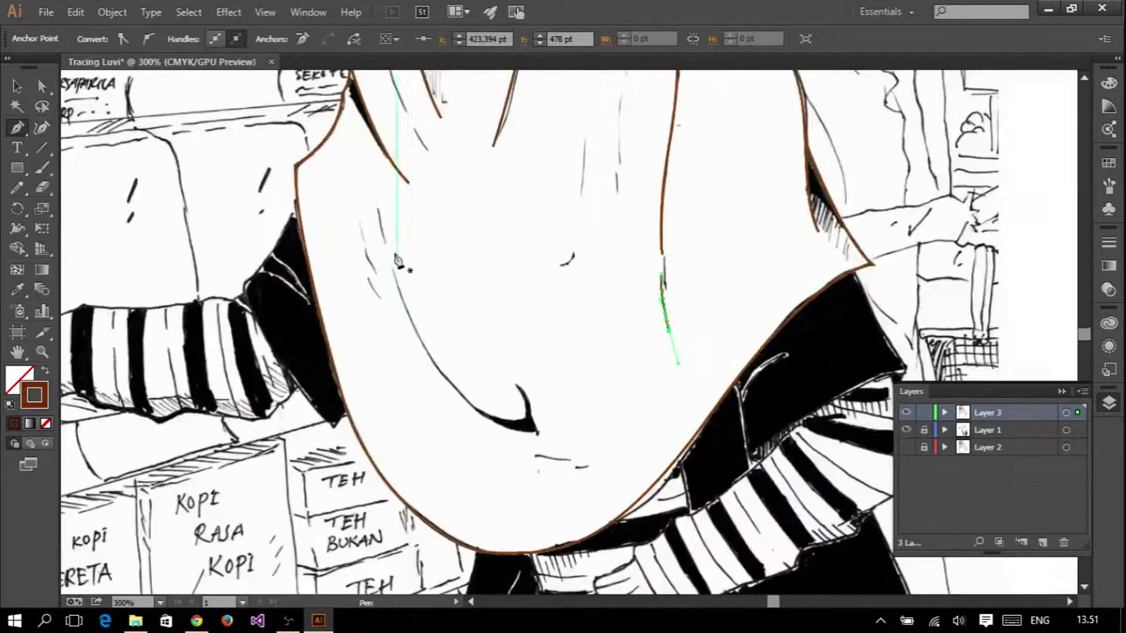
pyautogui.scroll(1, 392, 230)
pyautogui.moveTo(404, 299); pyautogui.dragTo(409, 307)
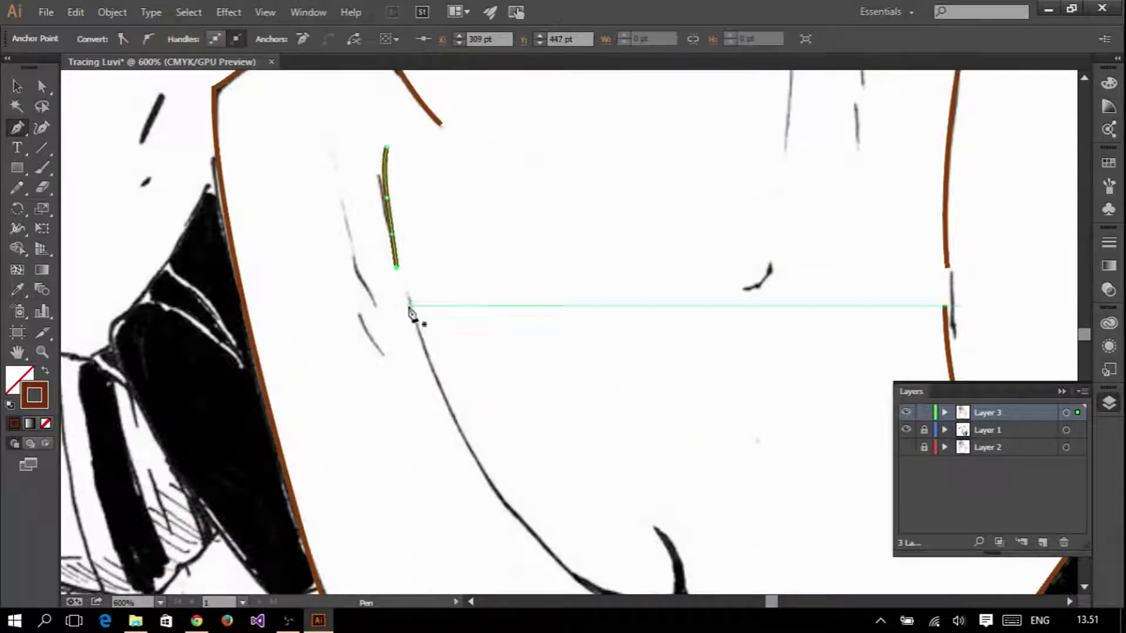
pyautogui.scroll(-6, 410, 307)
pyautogui.moveTo(698, 441); pyautogui.dragTo(691, 395)
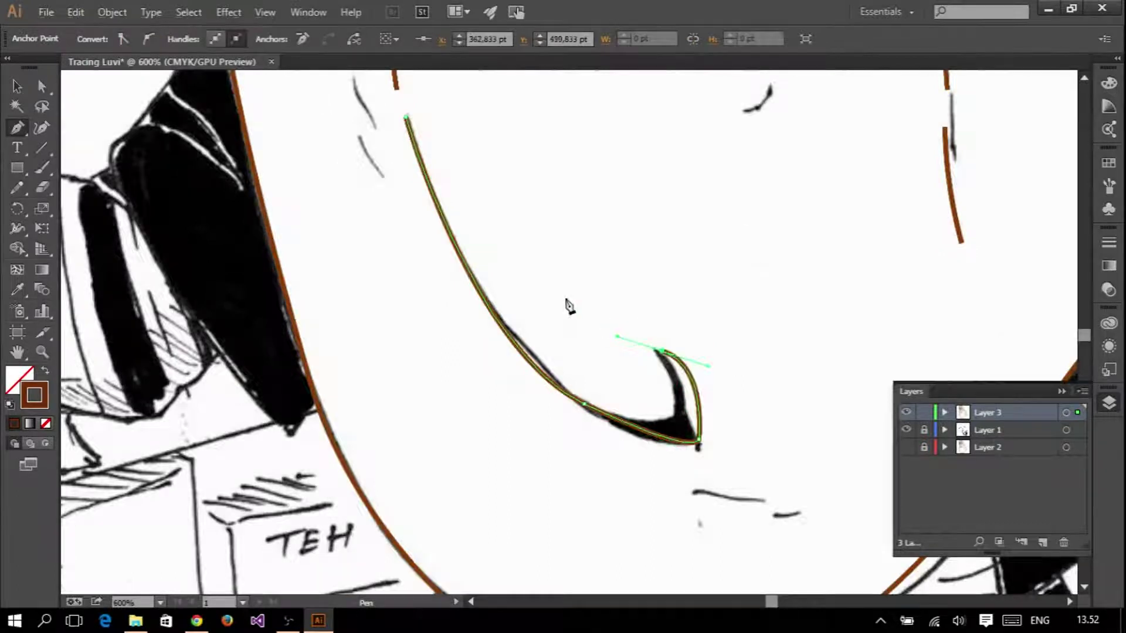
pyautogui.scroll(-3, 568, 302)
pyautogui.scroll(-5, 569, 302)
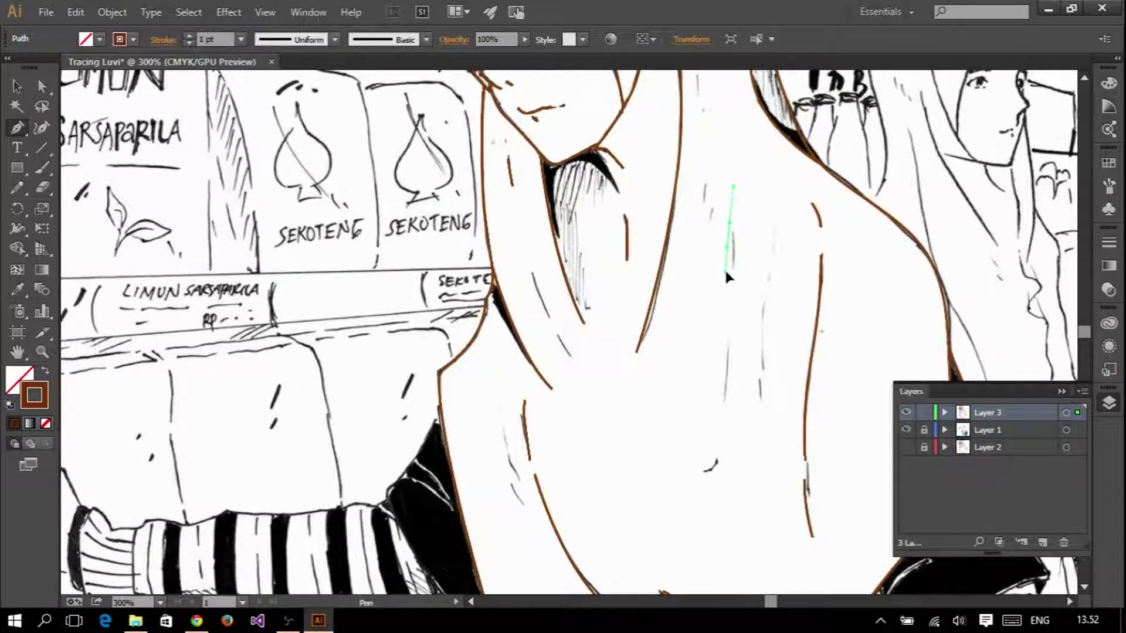
# - Trace a new fold line down the hijab ending in a level curve
pyautogui.click(720, 304)
pyautogui.keyDown('ctrl'); pyautogui.click(724, 317); pyautogui.keyUp('ctrl')
pyautogui.moveTo(720, 327); pyautogui.dragTo(723, 409)
pyautogui.click(713, 463)
pyautogui.moveTo(713, 463); pyautogui.dragTo(889, 448)
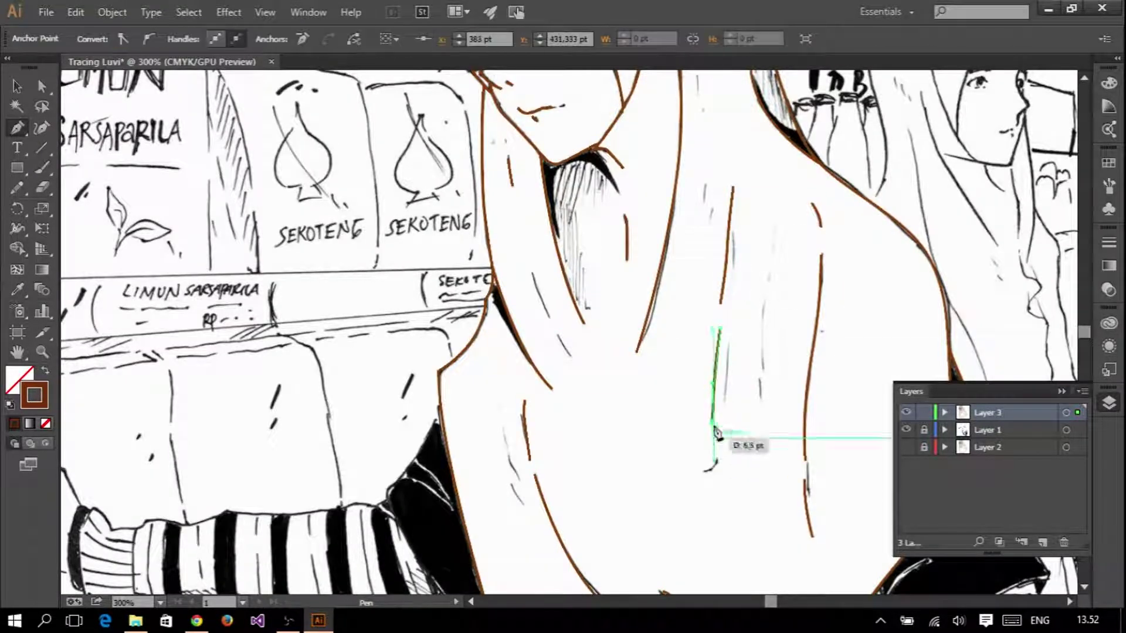
pyautogui.scroll(3, 524, 284)
# - Add a short curved stroke below the fold, then hide and re-show Layer 1 to check the lines
pyautogui.click(595, 412)
pyautogui.moveTo(611, 443); pyautogui.dragTo(664, 531)
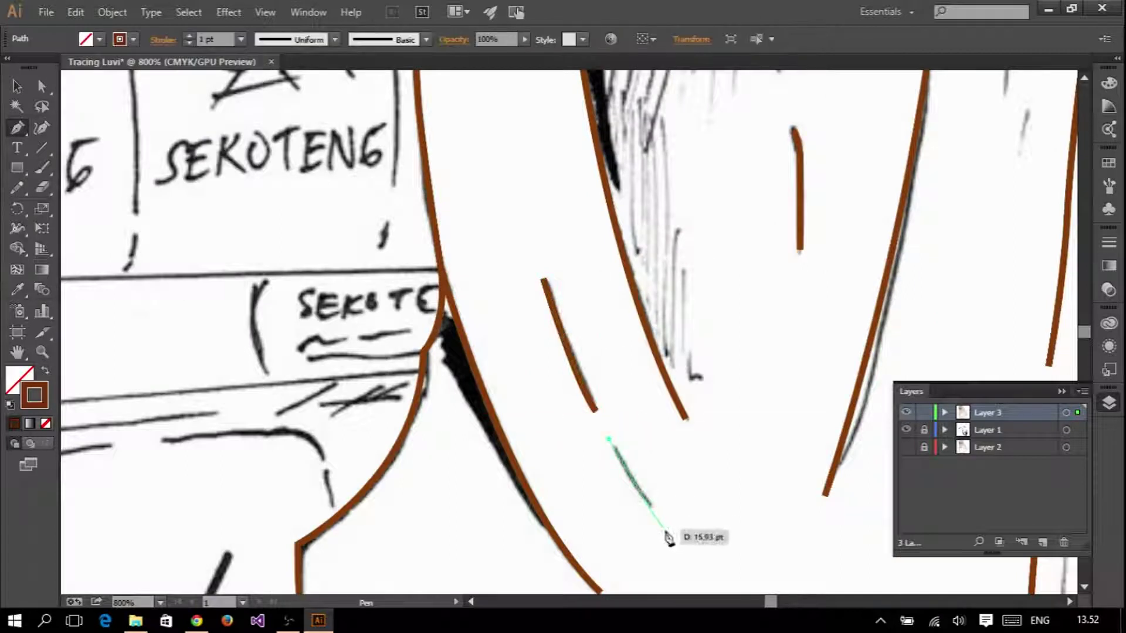
pyautogui.scroll(-4, 666, 532)
pyautogui.scroll(-5, 737, 251)
pyautogui.scroll(1, 738, 251)
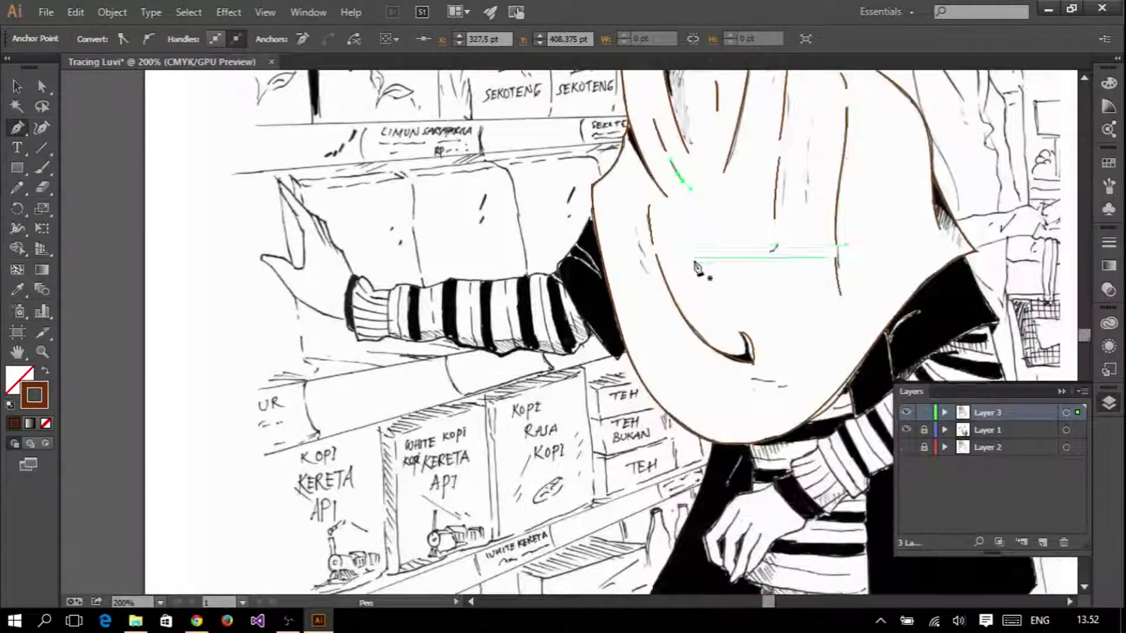
pyautogui.scroll(4, 738, 251)
pyautogui.click(906, 430)
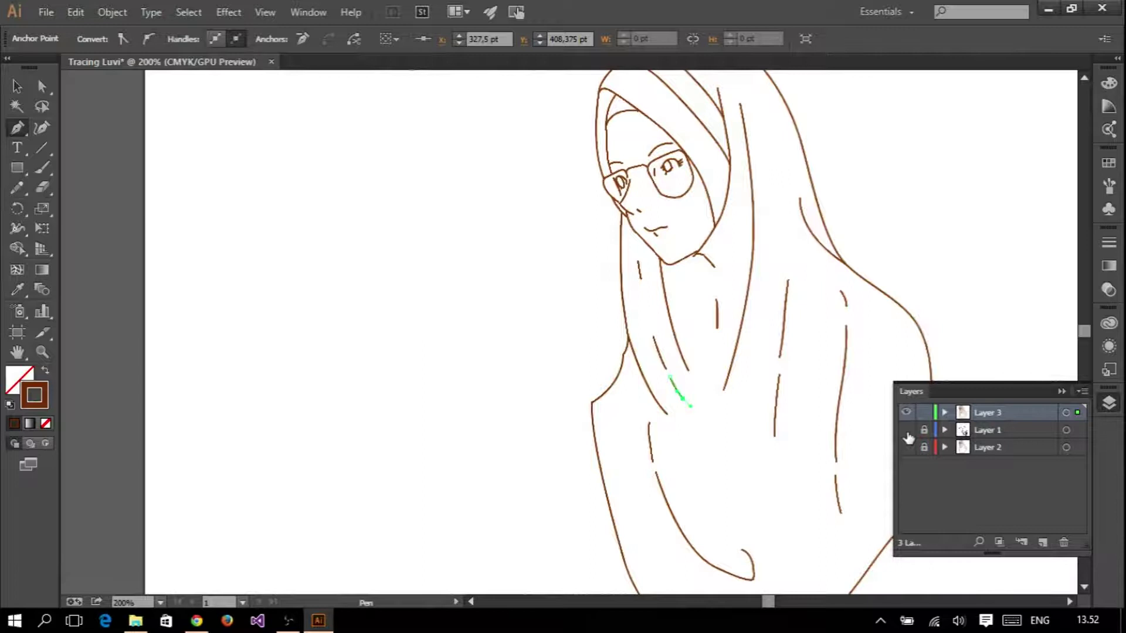
pyautogui.click(907, 432)
# - Start the sleeve outline at the cuff top and trace down the cuff edge and bottom
pyautogui.scroll(3, 661, 256)
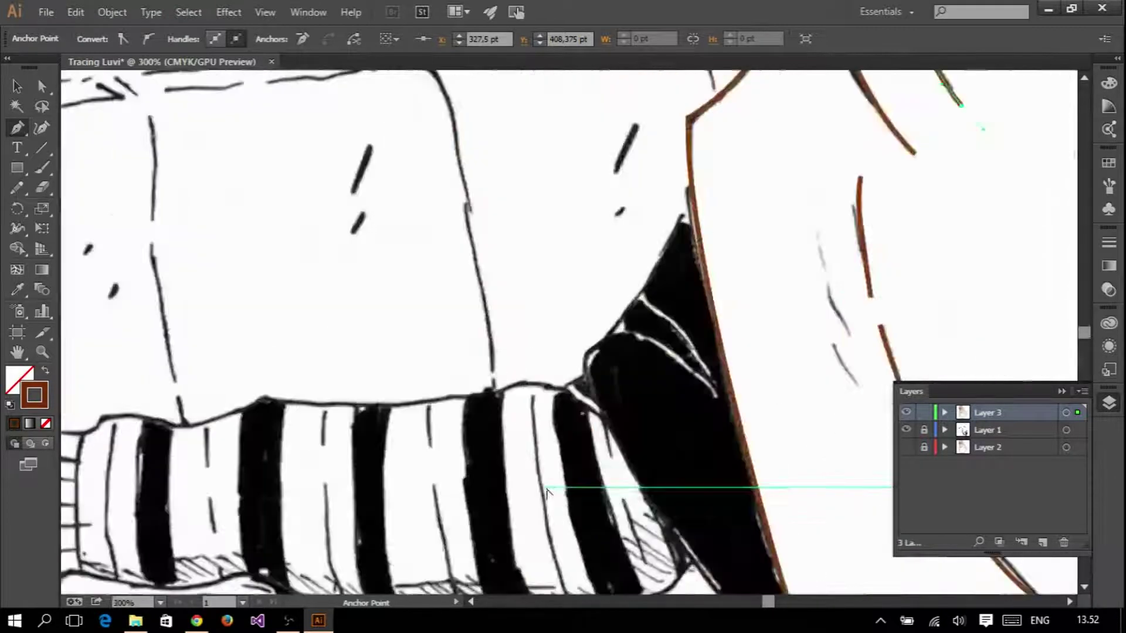
pyautogui.scroll(-2, 661, 256)
pyautogui.scroll(-2, 661, 256)
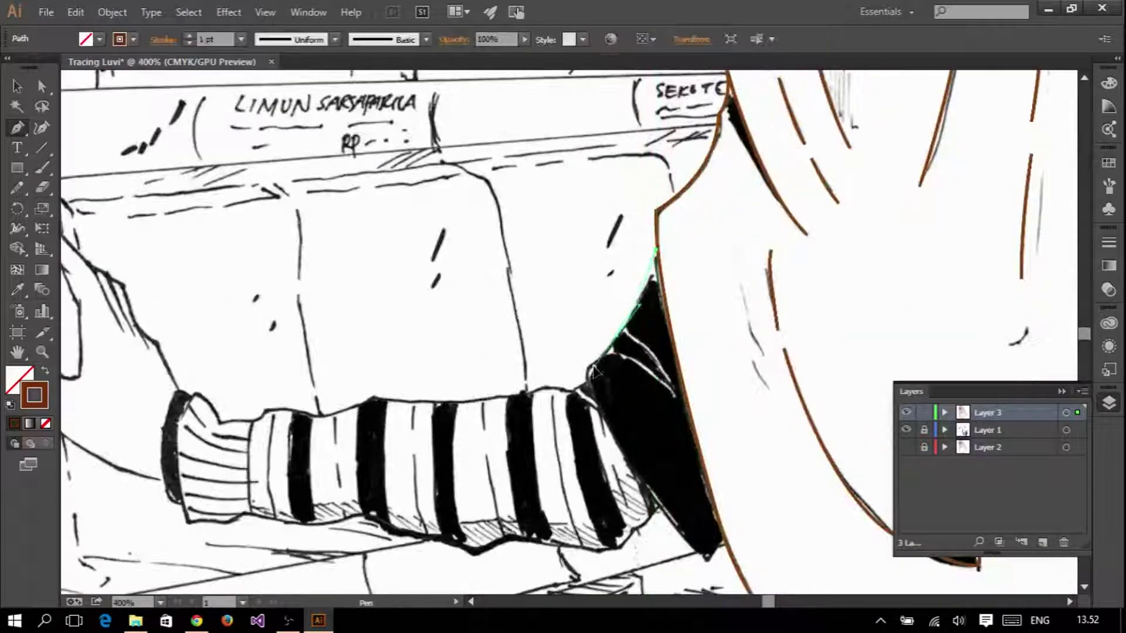
pyautogui.scroll(3, 594, 372)
pyautogui.scroll(-3, 593, 372)
pyautogui.scroll(1, 623, 449)
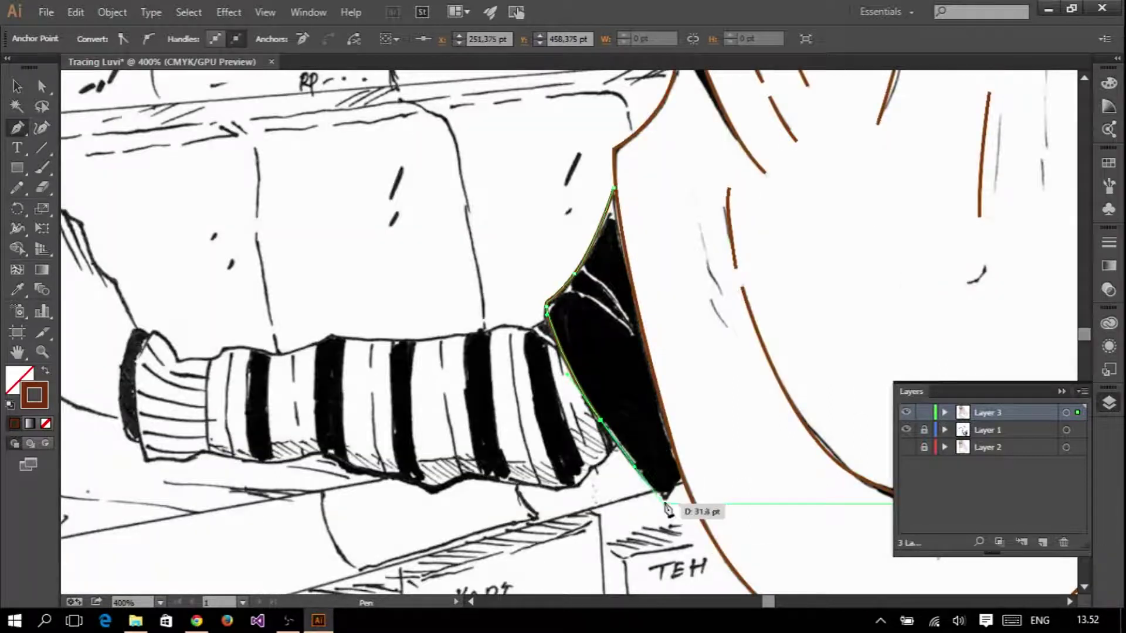
pyautogui.hscroll(-5, 527, 352)
pyautogui.scroll(2, 387, 347)
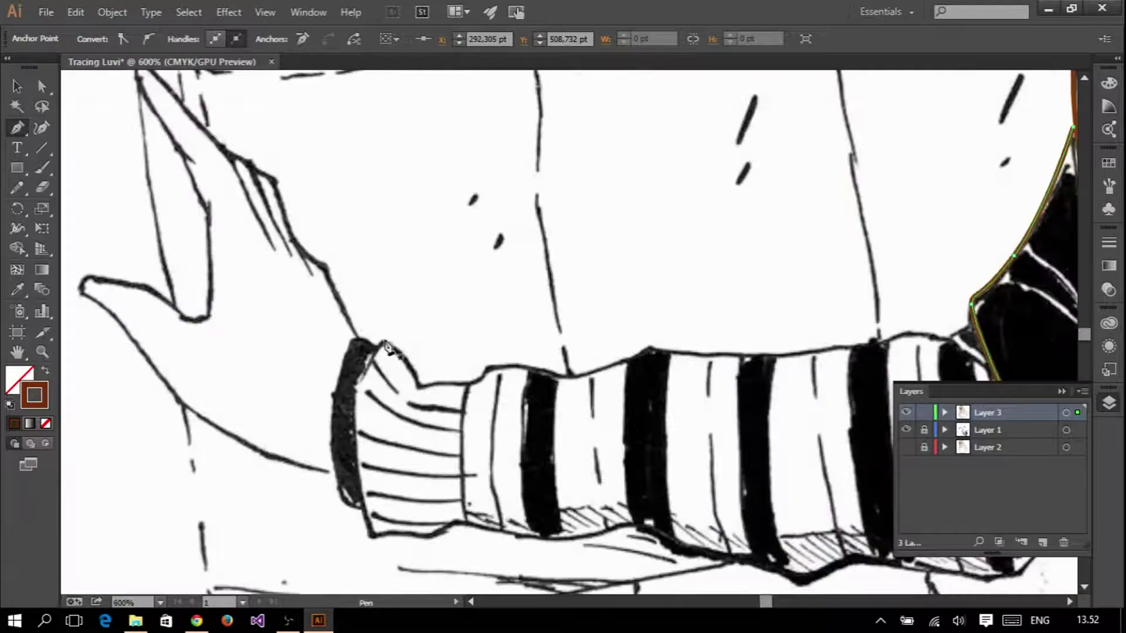
pyautogui.click(381, 340)
pyautogui.moveTo(371, 536); pyautogui.dragTo(376, 549)
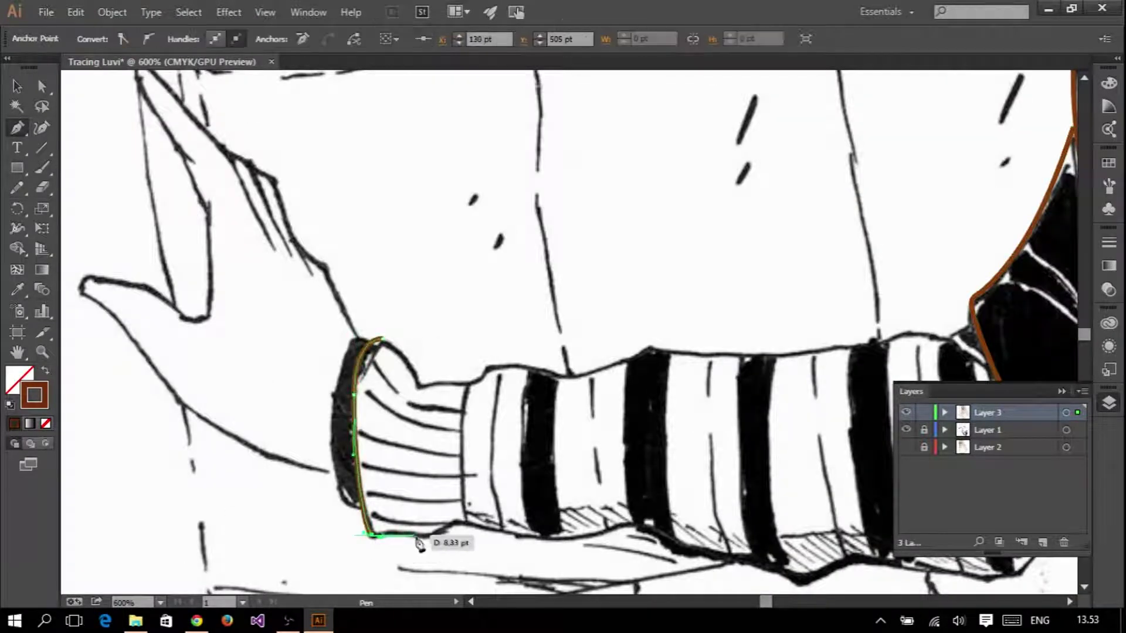
pyautogui.click(648, 526)
# - Continue the outline along the sleeve's lower edge and around the cuff's top corner
pyautogui.scroll(-5, 648, 525)
pyautogui.scroll(5, 586, 504)
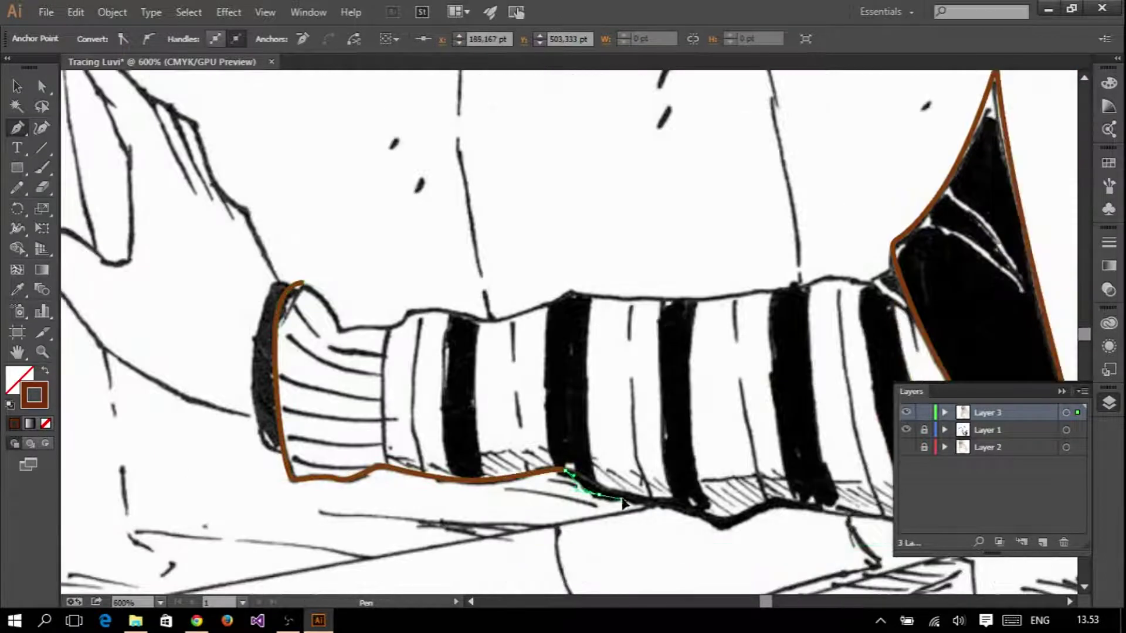
pyautogui.click(718, 523)
pyautogui.scroll(-2, 719, 523)
pyautogui.scroll(3, 685, 375)
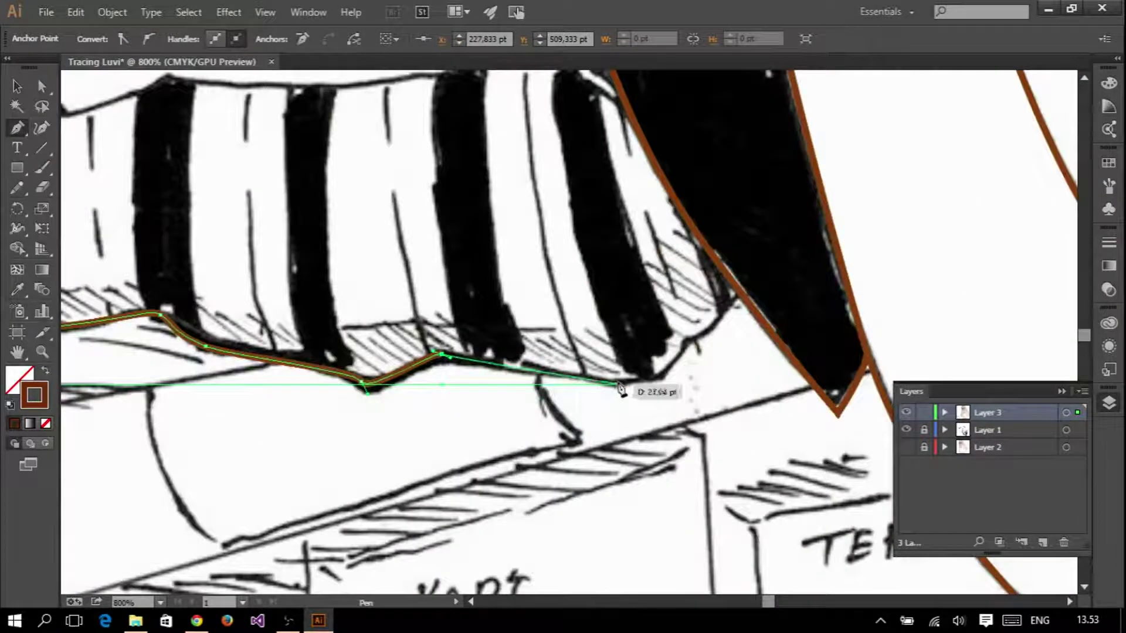
pyautogui.moveTo(733, 292); pyautogui.dragTo(739, 302)
pyautogui.click(741, 299)
pyautogui.hotkey('ctrl', '-')
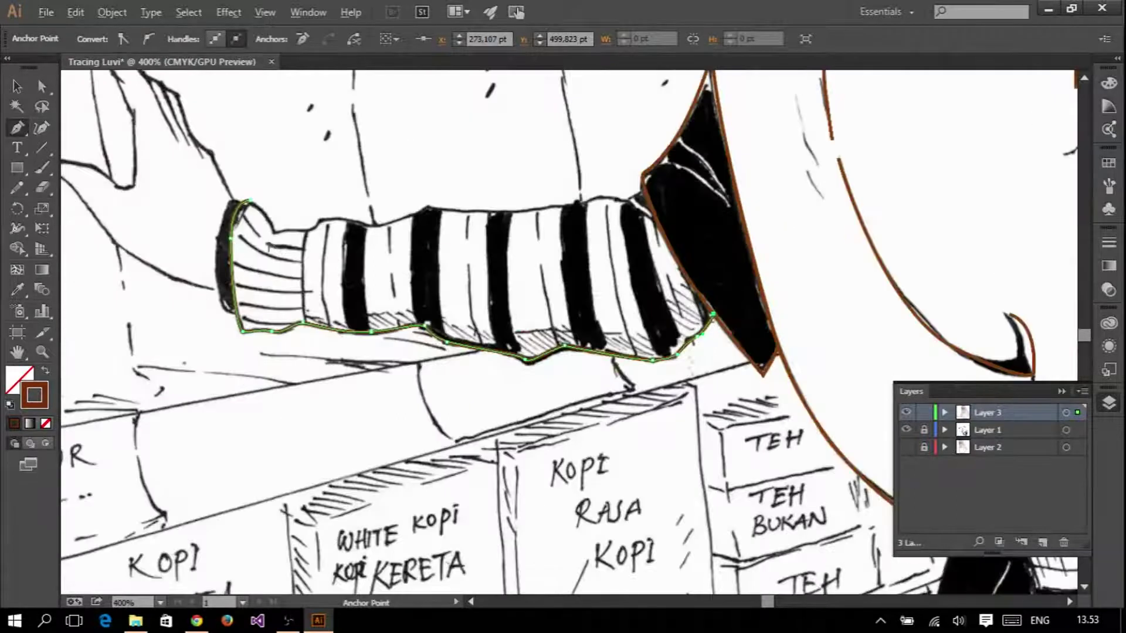
pyautogui.hotkey('ctrl', '+')
pyautogui.moveTo(293, 256); pyautogui.dragTo(330, 268)
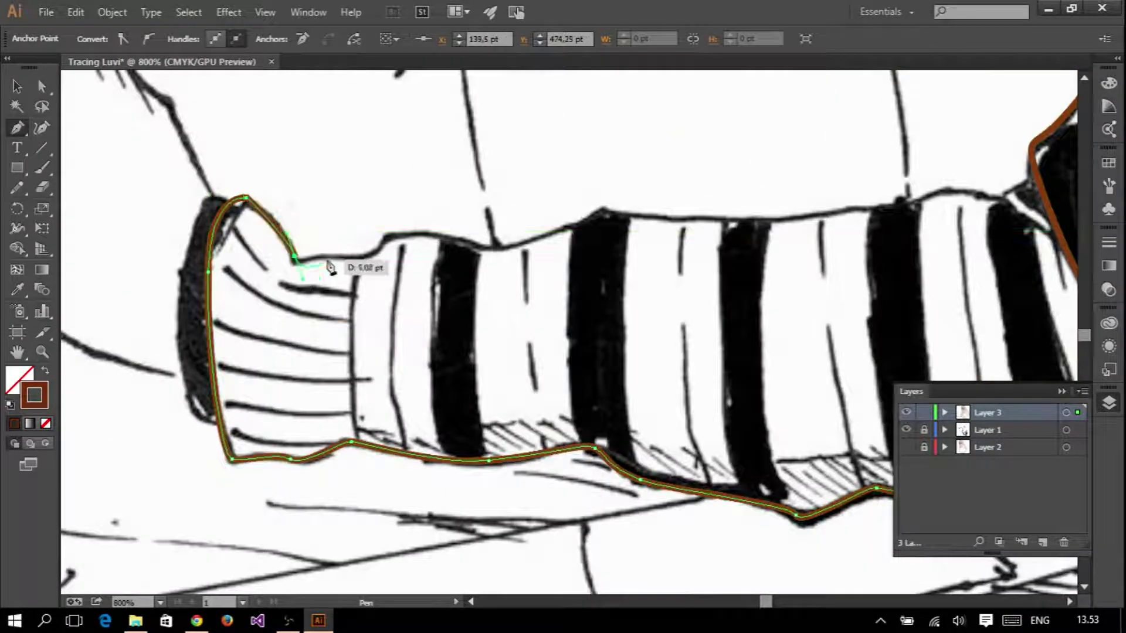
# - Trace the sleeve's top edge up to where it meets the dark shoulder
pyautogui.click(384, 237)
pyautogui.click(490, 247)
pyautogui.moveTo(604, 208); pyautogui.dragTo(618, 196)
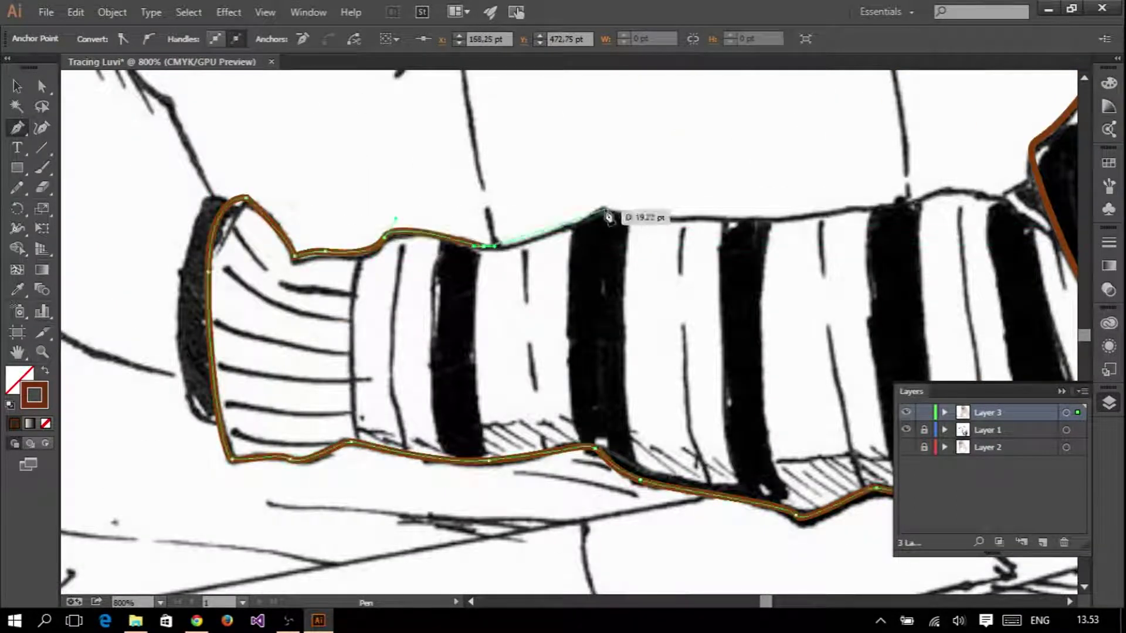
pyautogui.moveTo(777, 219); pyautogui.dragTo(812, 211)
pyautogui.moveTo(880, 207); pyautogui.dragTo(892, 206)
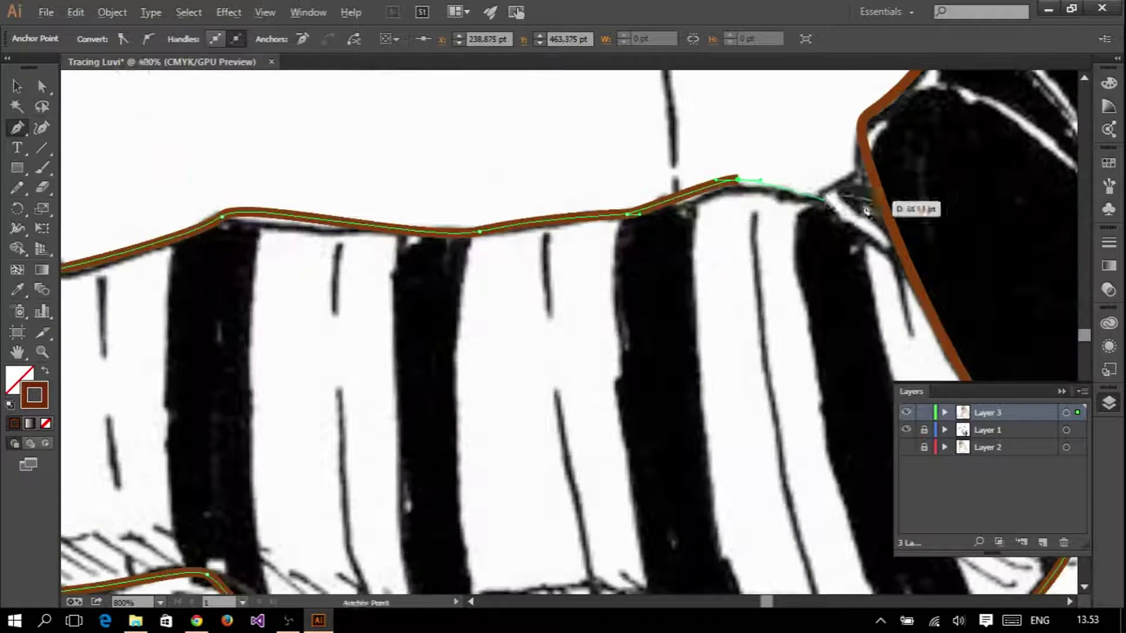
pyautogui.click(844, 172)
pyautogui.click(867, 144)
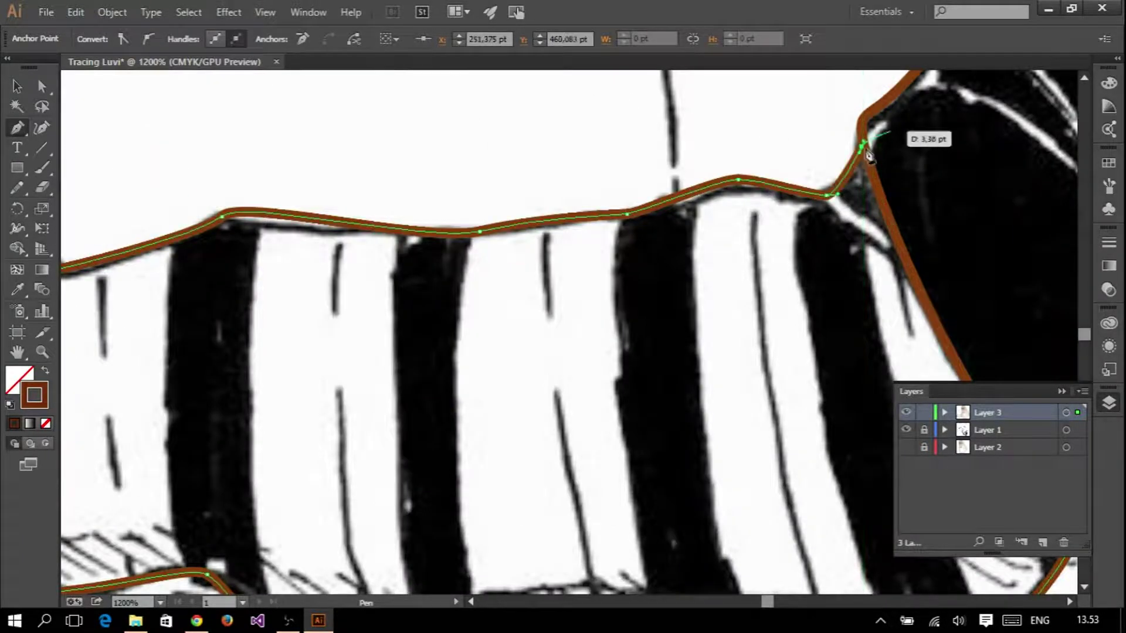
pyautogui.hotkey('ctrl', '-')
pyautogui.hotkey('ctrl', '+')
# - Nudge a cuff-edge anchor with Direct Selection, then resume the sleeve path with the Pen tool
pyautogui.press('a')
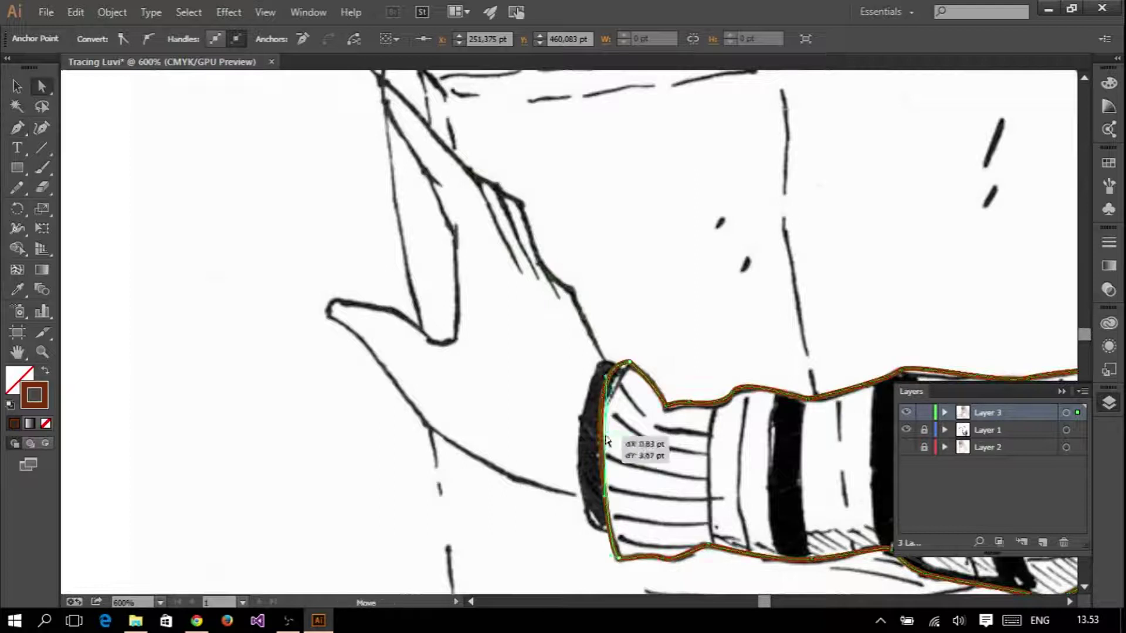
pyautogui.click(618, 327)
pyautogui.press('p')
pyautogui.hotkey('ctrl', '+')
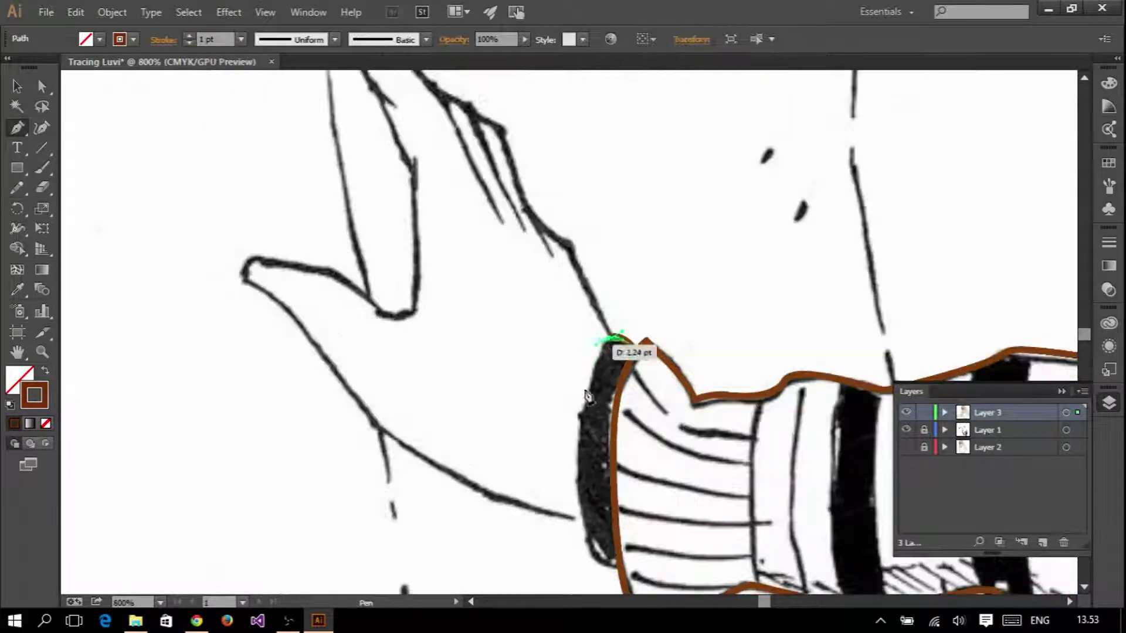
pyautogui.click(613, 339)
pyautogui.scroll(-1, 592, 516)
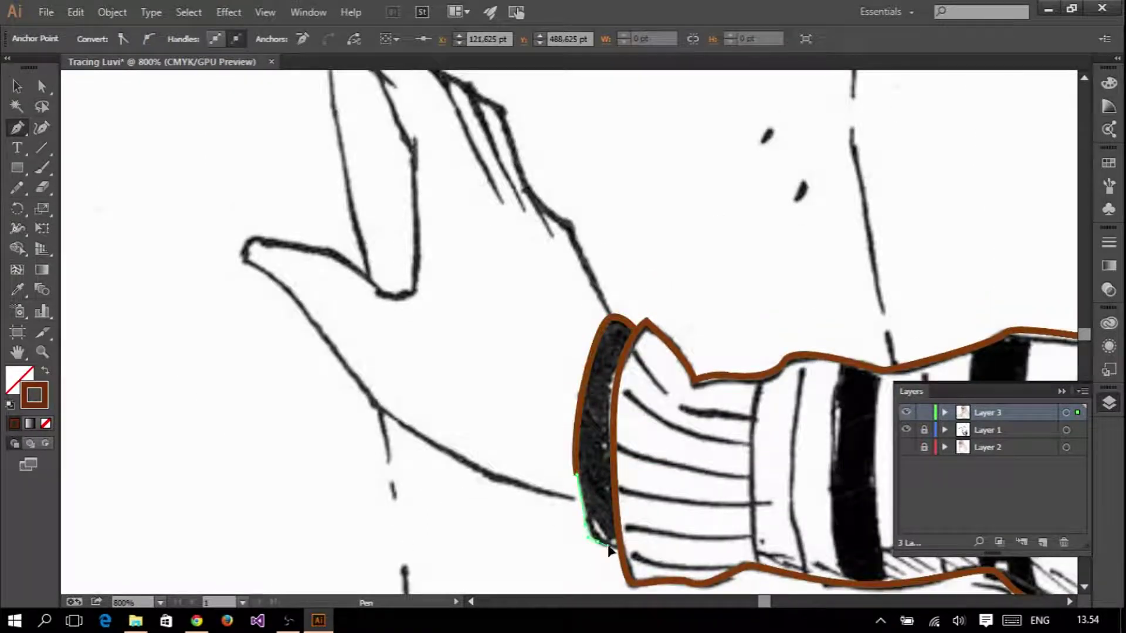
pyautogui.scroll(-2, 645, 411)
pyautogui.scroll(2, 592, 270)
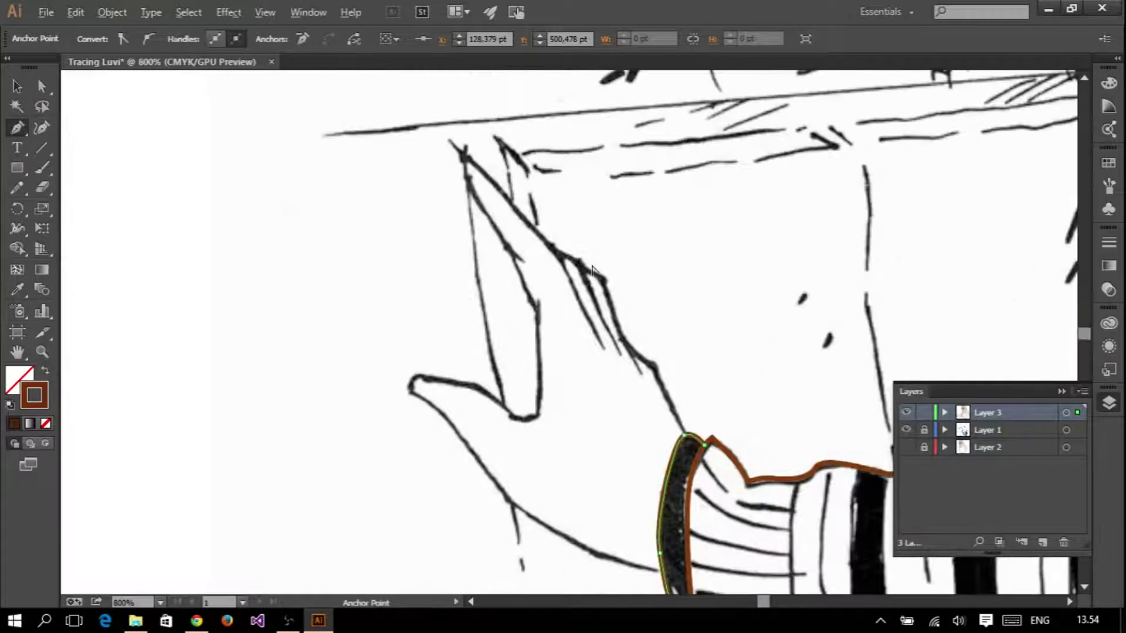
# - Outline the raised hand from the fingertip around the thumb, under to the wrist, and along the knuckles
pyautogui.click(463, 152)
pyautogui.click(459, 187)
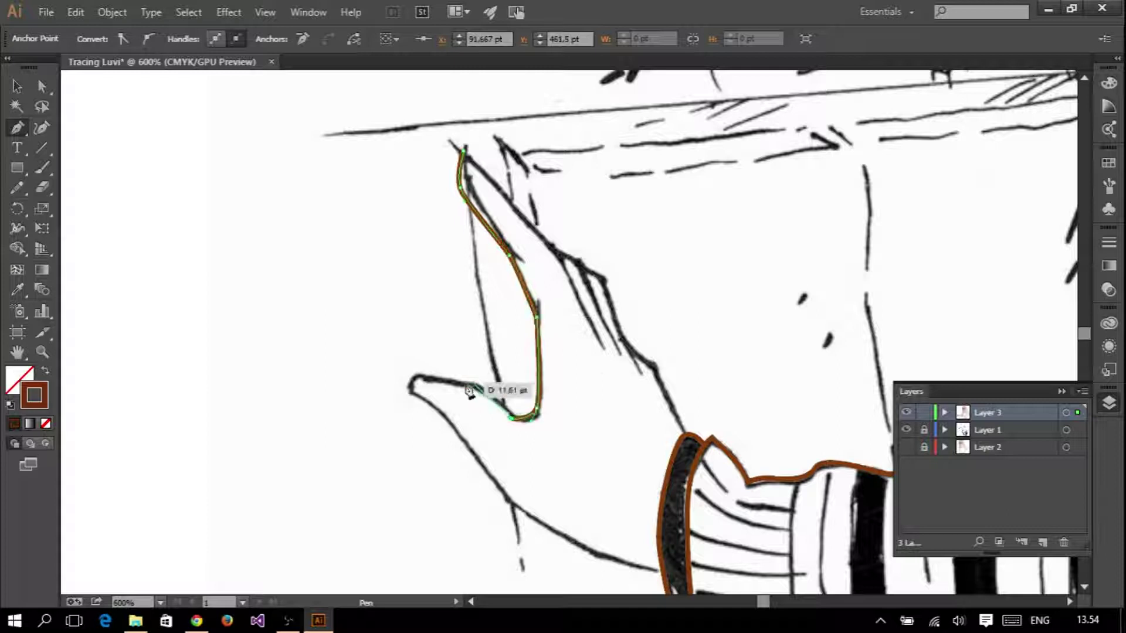
pyautogui.moveTo(412, 384)
pyautogui.mouseDown()
pyautogui.moveTo(403, 399)
pyautogui.moveTo(446, 424)
pyautogui.mouseUp()
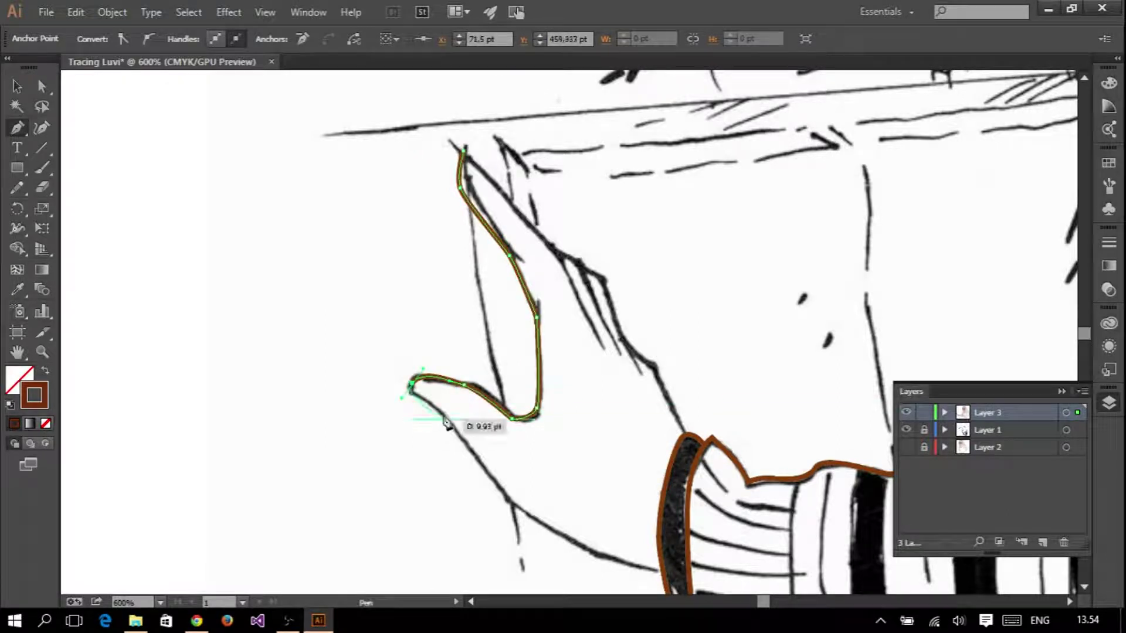
pyautogui.moveTo(664, 574); pyautogui.dragTo(718, 579)
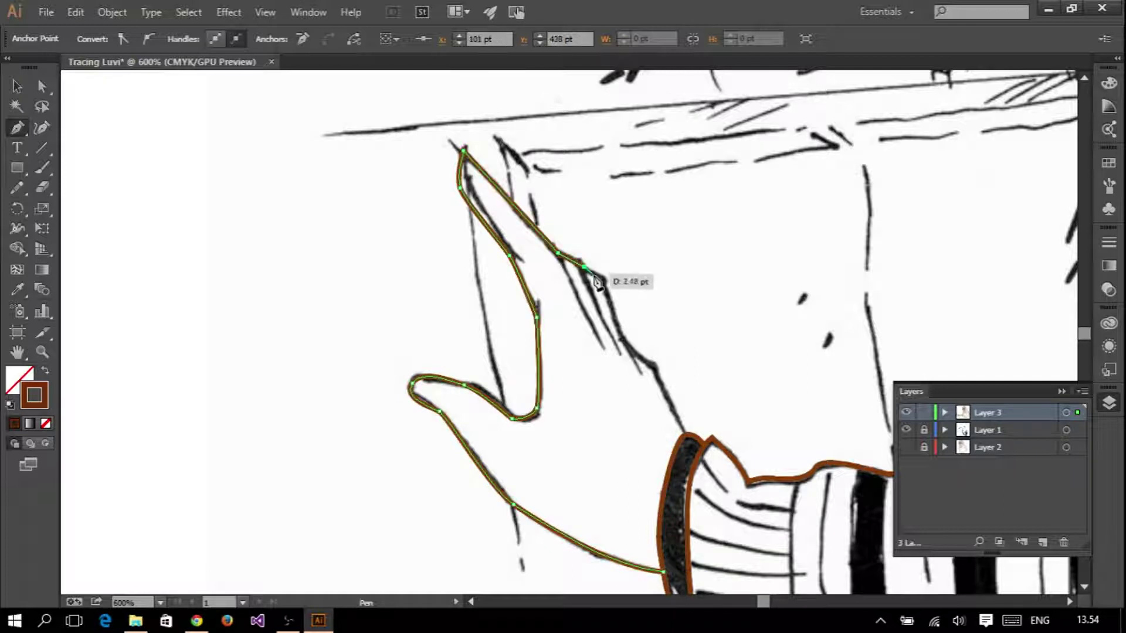
pyautogui.click(625, 343)
pyautogui.click(658, 372)
pyautogui.click(684, 435)
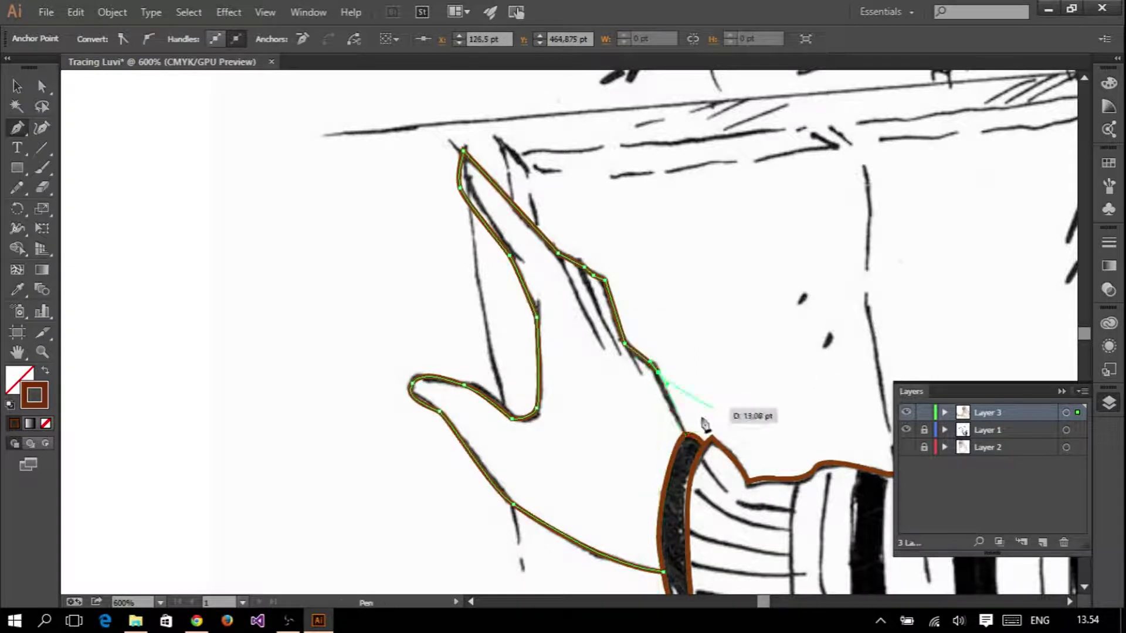
# - Draw the curved inner finger lines from the knuckles toward the wrist
pyautogui.hotkey('ctrl', '+')
pyautogui.hotkey('ctrl', '+')
pyautogui.click(617, 387)
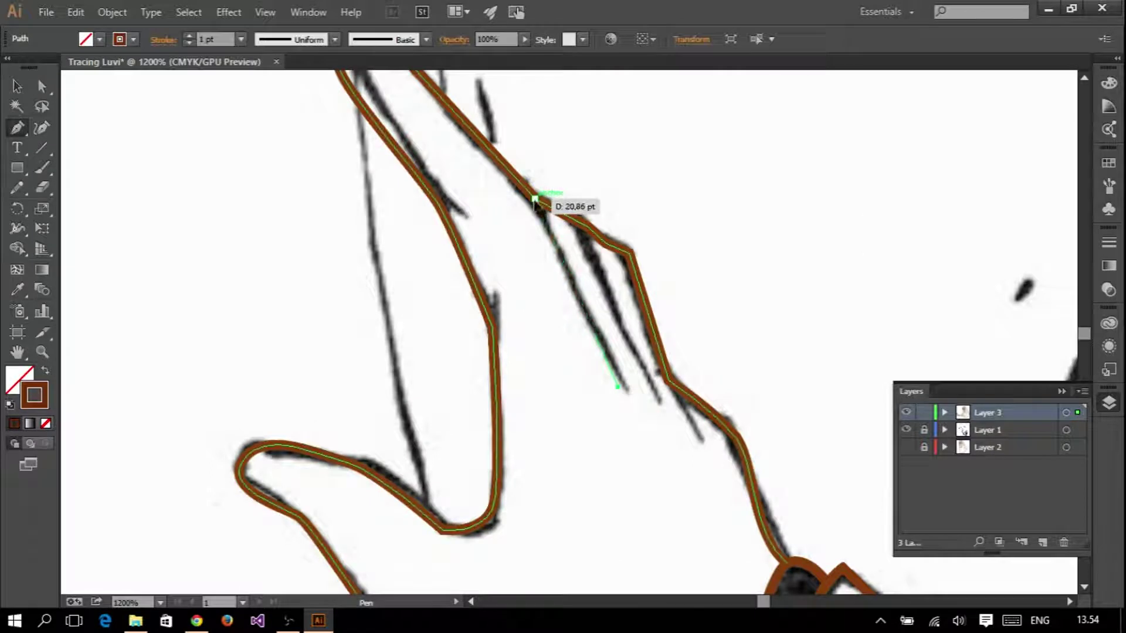
pyautogui.moveTo(535, 200); pyautogui.dragTo(514, 175)
pyautogui.moveTo(659, 404); pyautogui.dragTo(582, 230)
pyautogui.moveTo(710, 463); pyautogui.dragTo(642, 359)
pyautogui.scroll(-7, 659, 308)
pyautogui.scroll(3, 523, 328)
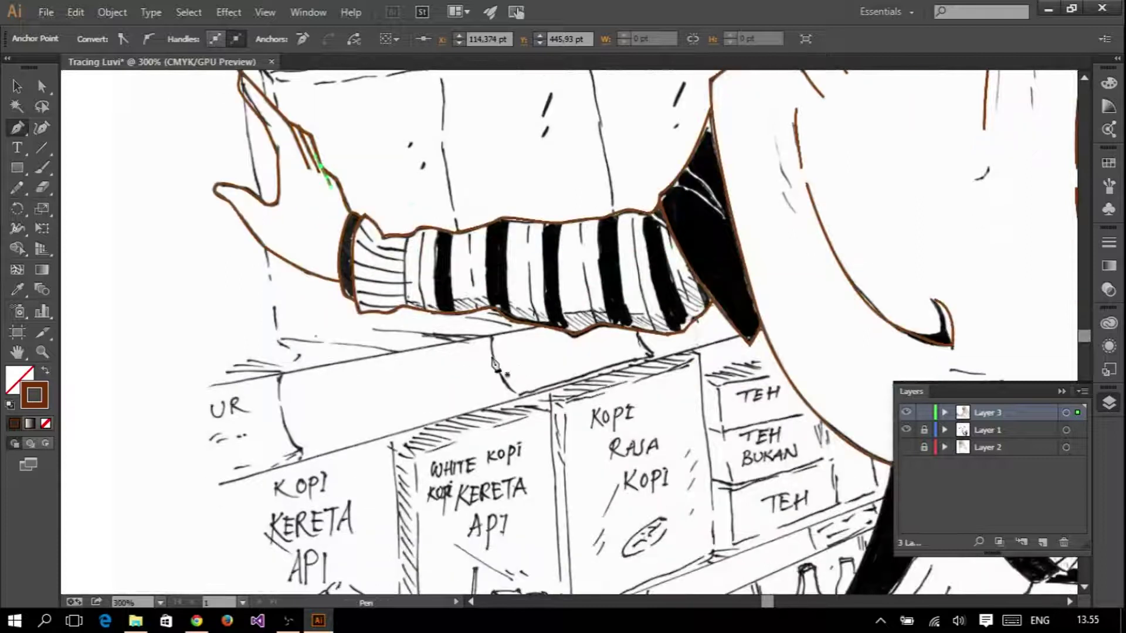
pyautogui.scroll(-4, 586, 343)
# - Hide Layer 1's sketch to review the full line art, then show it again
pyautogui.click(906, 429)
pyautogui.scroll(2, 632, 313)
pyautogui.scroll(-2, 632, 312)
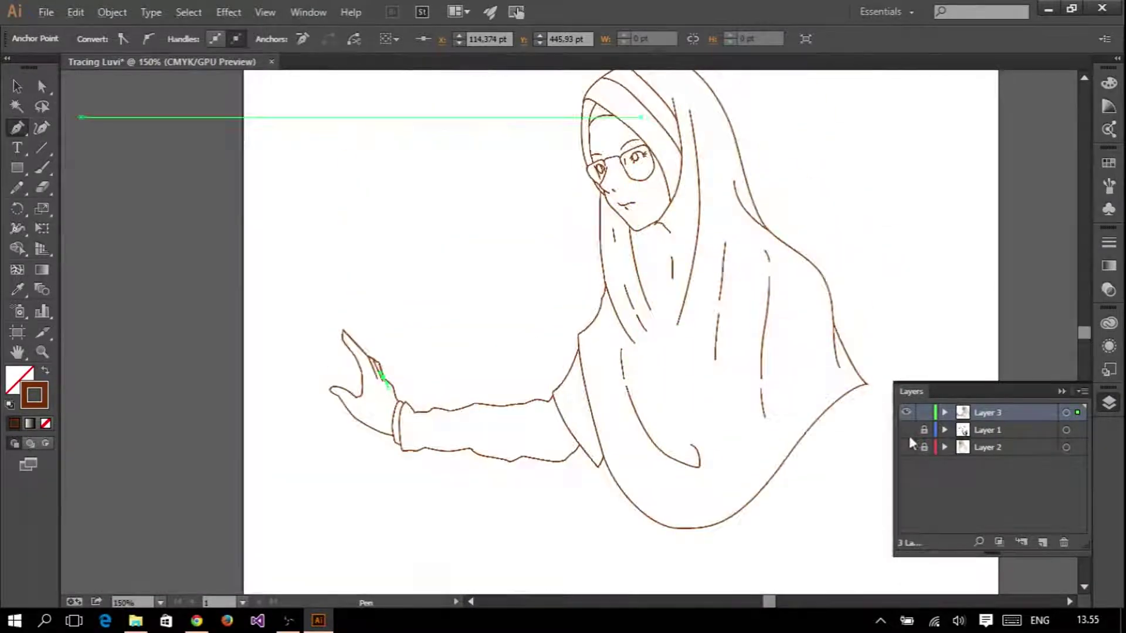
pyautogui.click(906, 430)
pyautogui.scroll(3, 700, 376)
pyautogui.scroll(3, 700, 376)
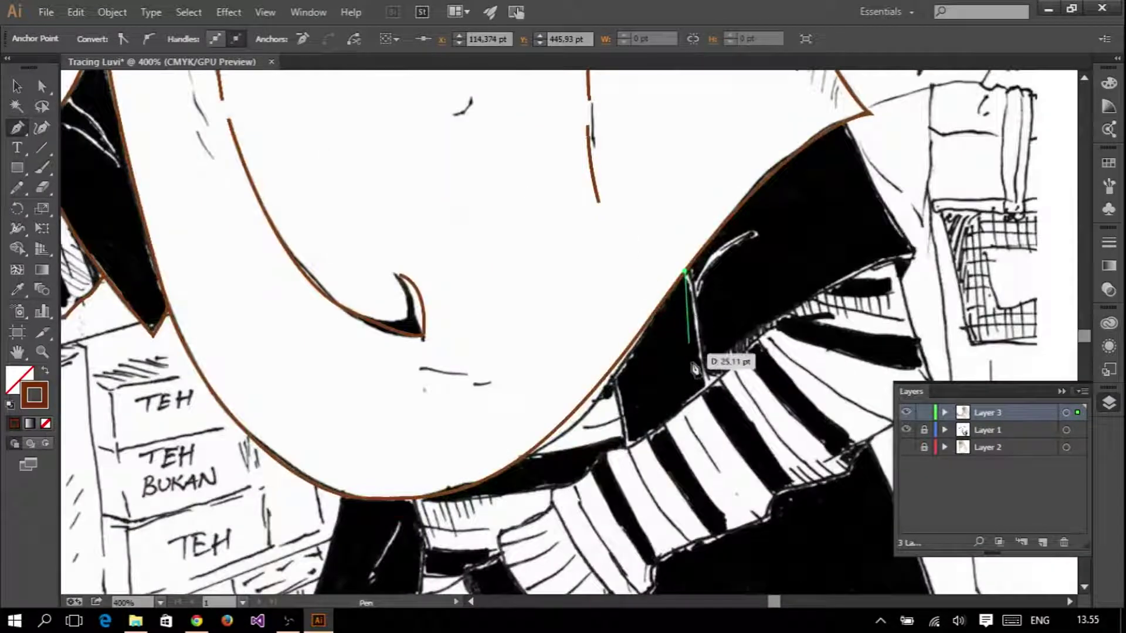
# - Extend the brown outline down the hood edge and up to the hood's right corner
pyautogui.moveTo(704, 370); pyautogui.dragTo(724, 383)
pyautogui.click(857, 122)
pyautogui.scroll(2, 912, 252)
pyautogui.moveTo(913, 240); pyautogui.dragTo(891, 304)
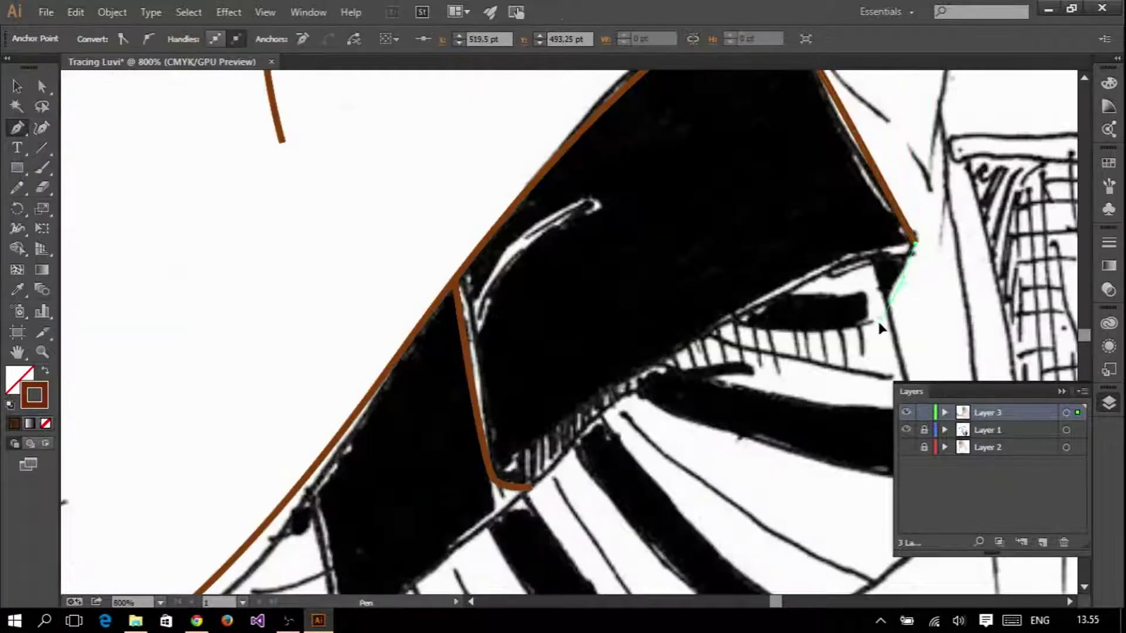
pyautogui.scroll(-1, 880, 328)
pyautogui.scroll(1, 633, 414)
pyautogui.click(648, 388)
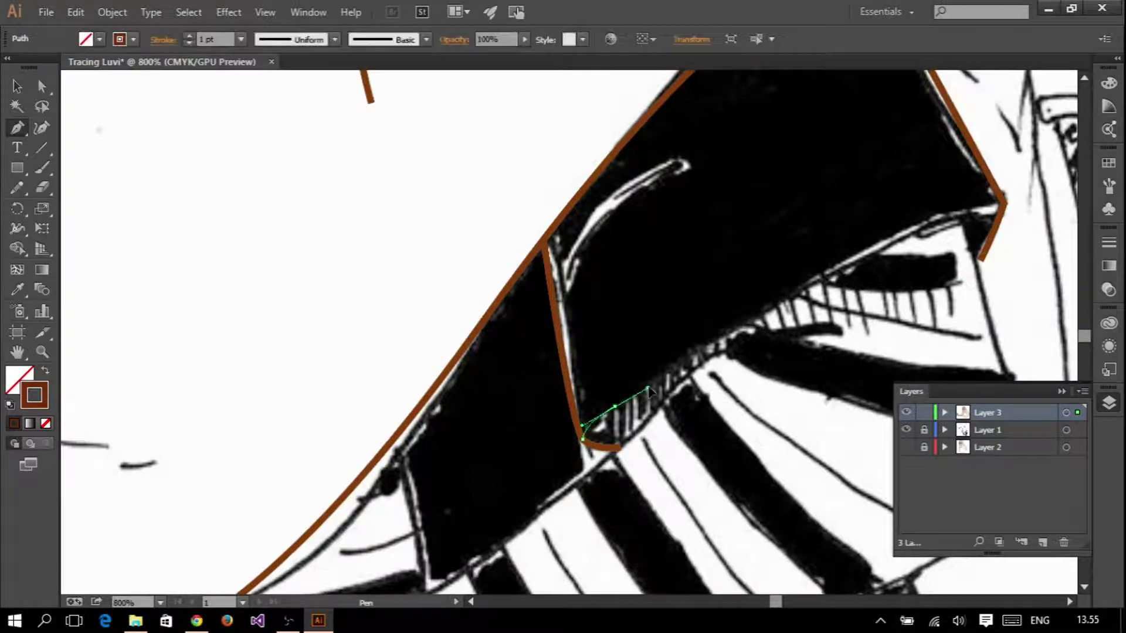
pyautogui.moveTo(997, 202); pyautogui.dragTo(1073, 228)
pyautogui.scroll(-2, 950, 249)
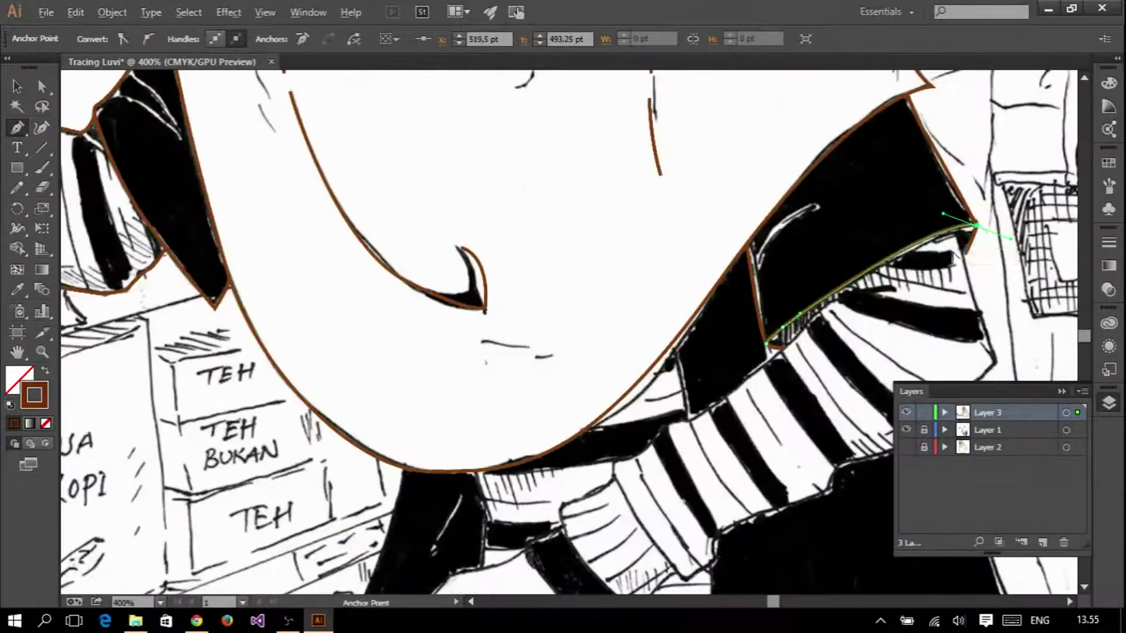
pyautogui.scroll(1, 819, 263)
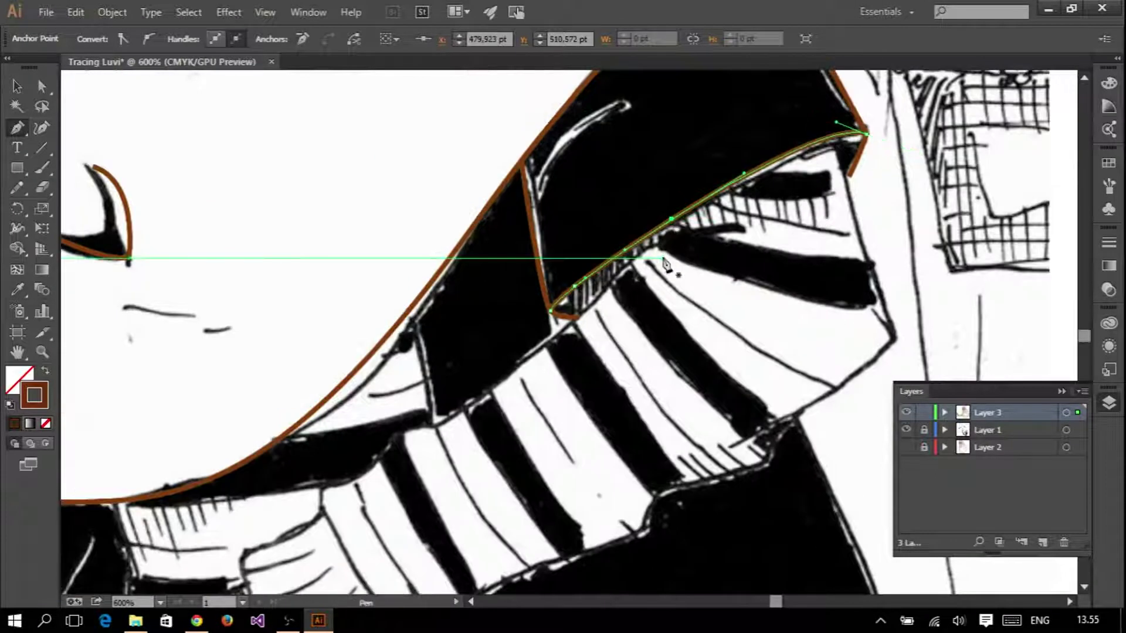
pyautogui.keyDown('ctrl'); pyautogui.click(666, 265); pyautogui.keyUp('ctrl')
pyautogui.click(672, 221)
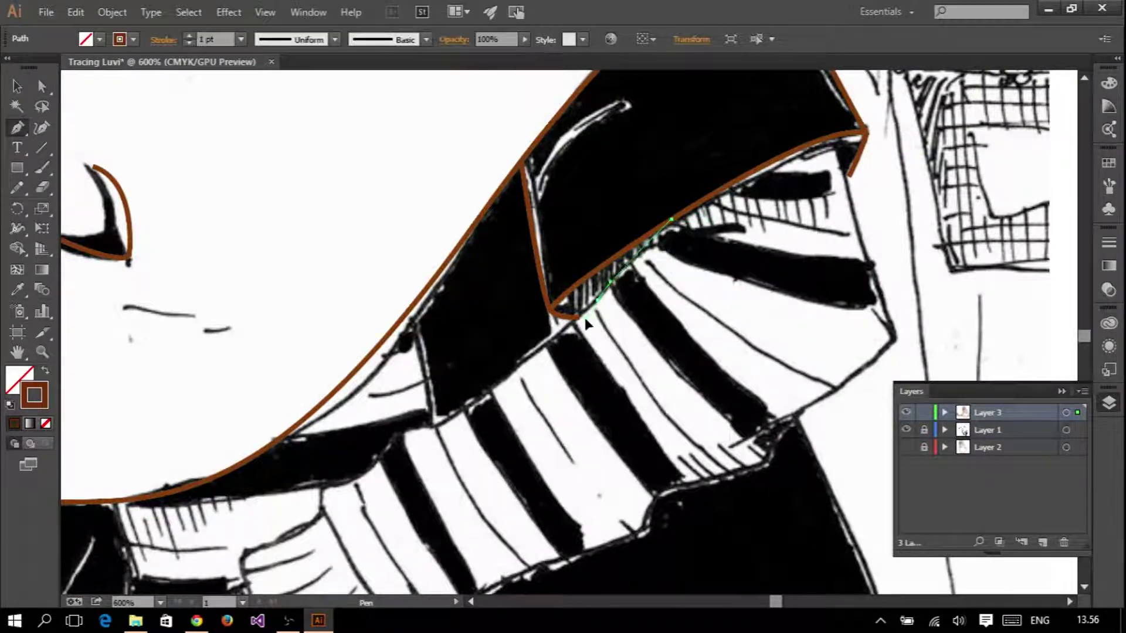
# - Undo the stray anchor, then trace the sleeve's lower edge and cuff toward its far end
pyautogui.hotkey('ctrl', 'z')
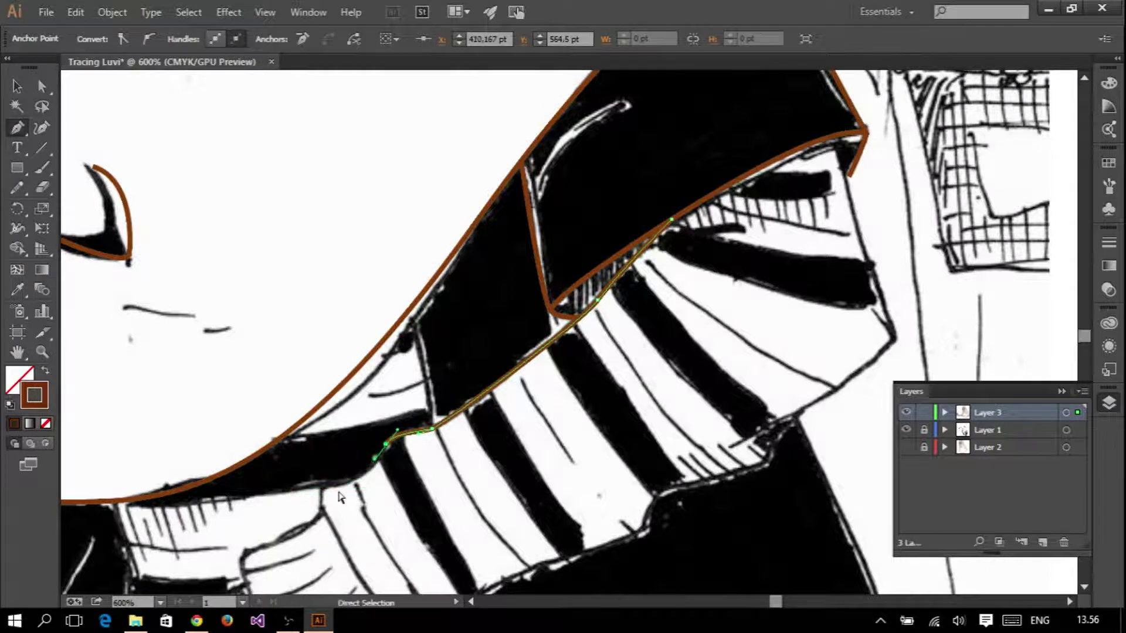
pyautogui.scroll(-3, 331, 494)
pyautogui.scroll(4, 350, 423)
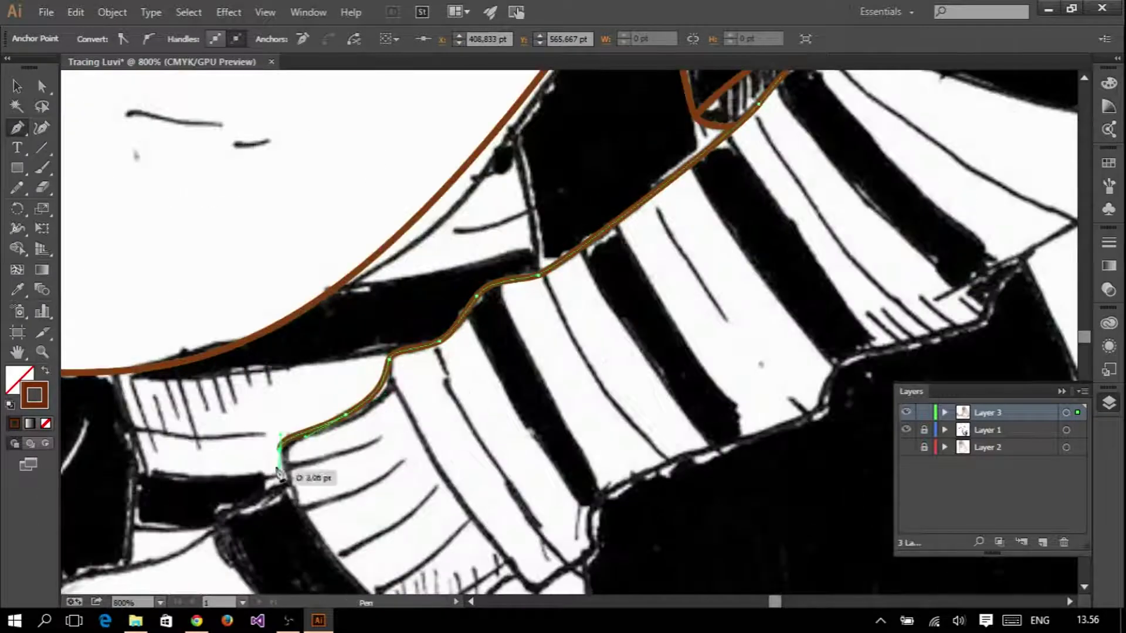
pyautogui.scroll(-3, 280, 475)
pyautogui.moveTo(320, 409); pyautogui.dragTo(343, 432)
pyautogui.moveTo(441, 509); pyautogui.dragTo(452, 509)
pyautogui.moveTo(516, 439); pyautogui.dragTo(530, 455)
pyautogui.click(597, 410)
pyautogui.click(646, 336)
pyautogui.moveTo(826, 264); pyautogui.dragTo(843, 227)
pyautogui.moveTo(918, 204); pyautogui.dragTo(1002, 175)
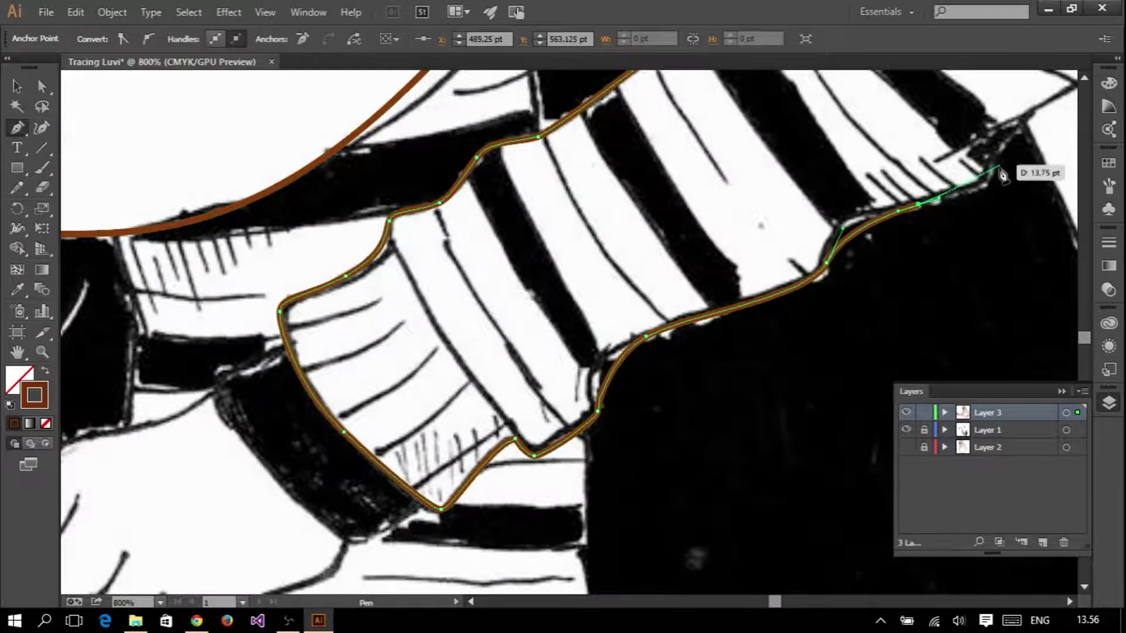
# - Start a brown finger outline from the fingertip top down to the knuckle
pyautogui.scroll(5, 938, 205)
pyautogui.scroll(-3, 821, 199)
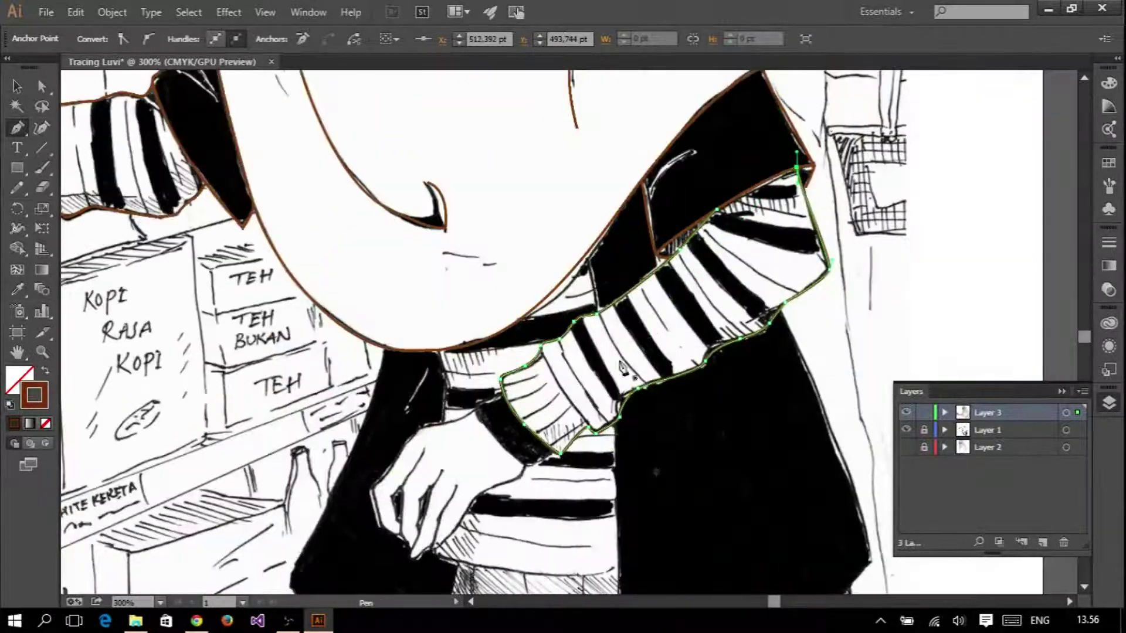
pyautogui.scroll(-2, 623, 368)
pyautogui.scroll(1, 560, 373)
pyautogui.scroll(-1, 568, 301)
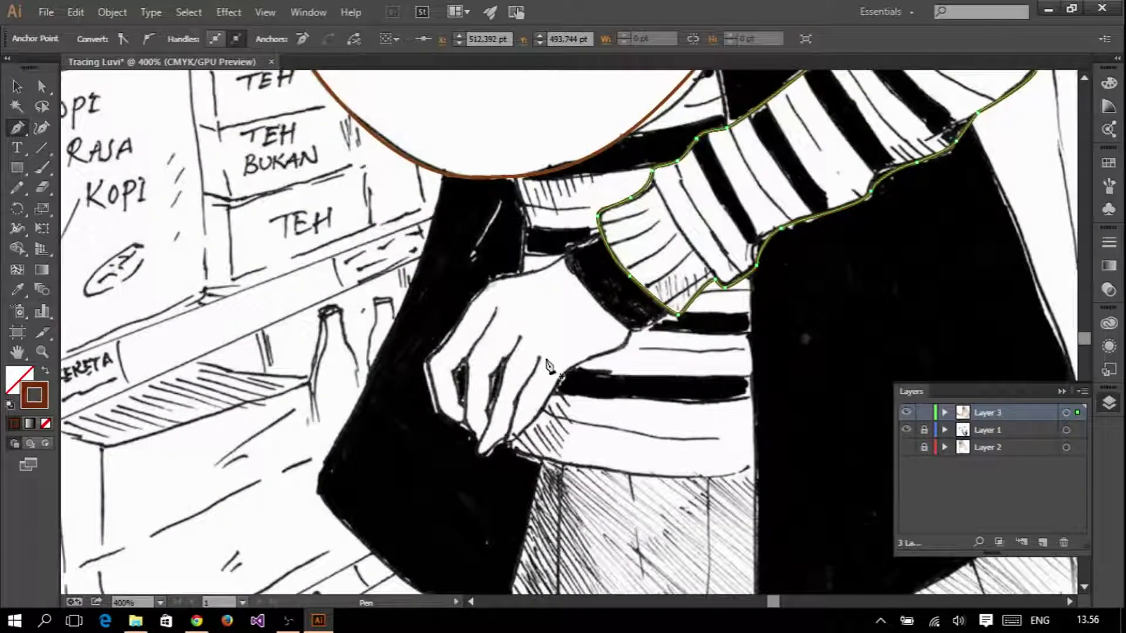
pyautogui.scroll(2, 560, 346)
pyautogui.click(554, 297)
pyautogui.click(513, 364)
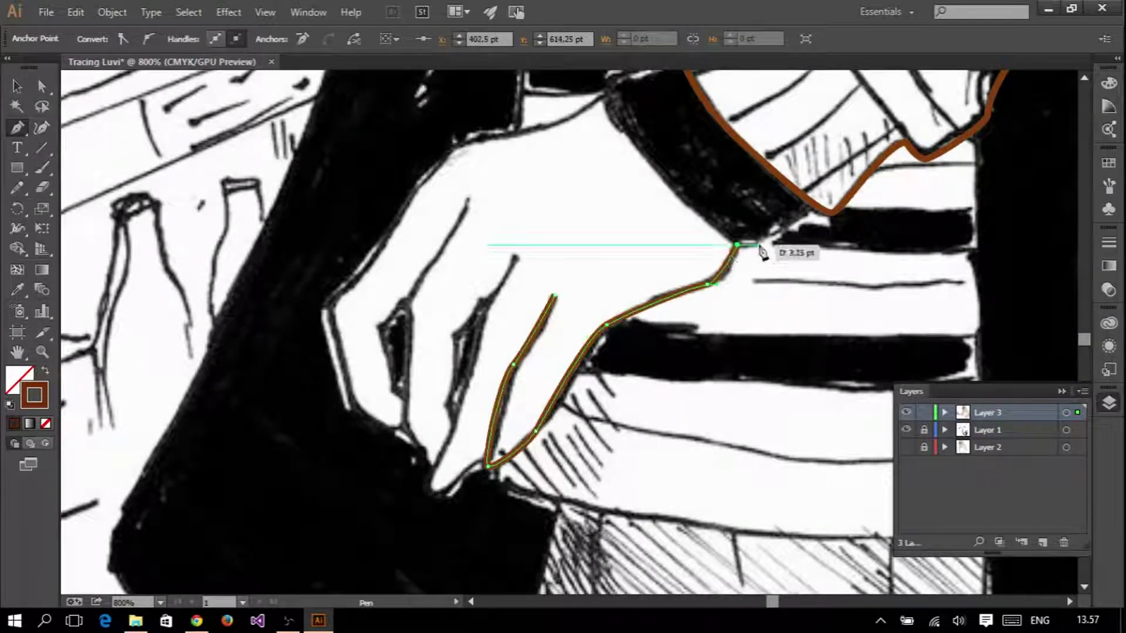
pyautogui.scroll(2, 751, 247)
pyautogui.click(487, 357)
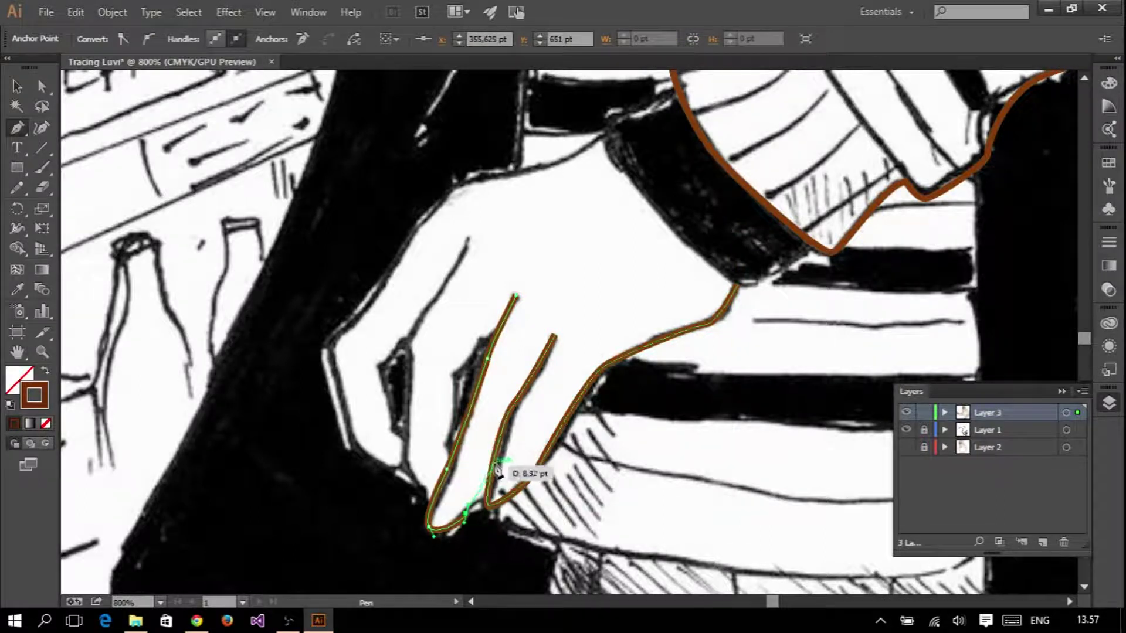
# - Continue the finger outline downward with four more anchors
pyautogui.scroll(1, 502, 337)
pyautogui.click(381, 302)
pyautogui.click(356, 349)
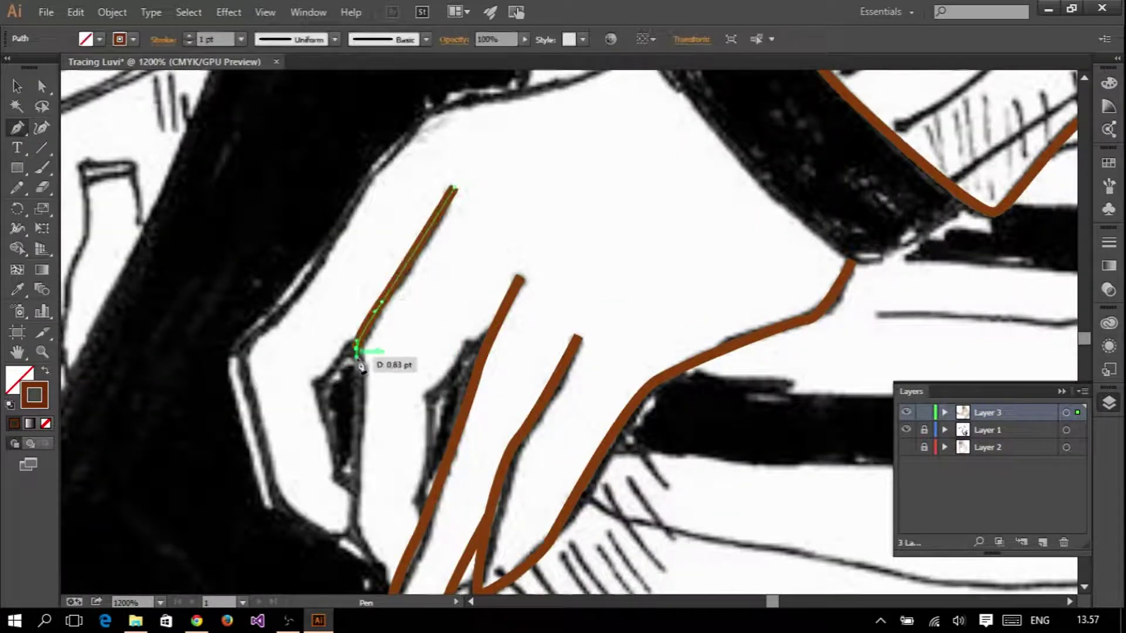
pyautogui.scroll(-3, 356, 349)
pyautogui.click(348, 465)
pyautogui.click(389, 541)
# - Draw a separate stroke along the middle finger ending at its fingertip
pyautogui.click(494, 275)
pyautogui.click(463, 286)
pyautogui.click(417, 479)
pyautogui.scroll(3, 346, 346)
pyautogui.scroll(-1, 328, 387)
pyautogui.scroll(-2, 389, 427)
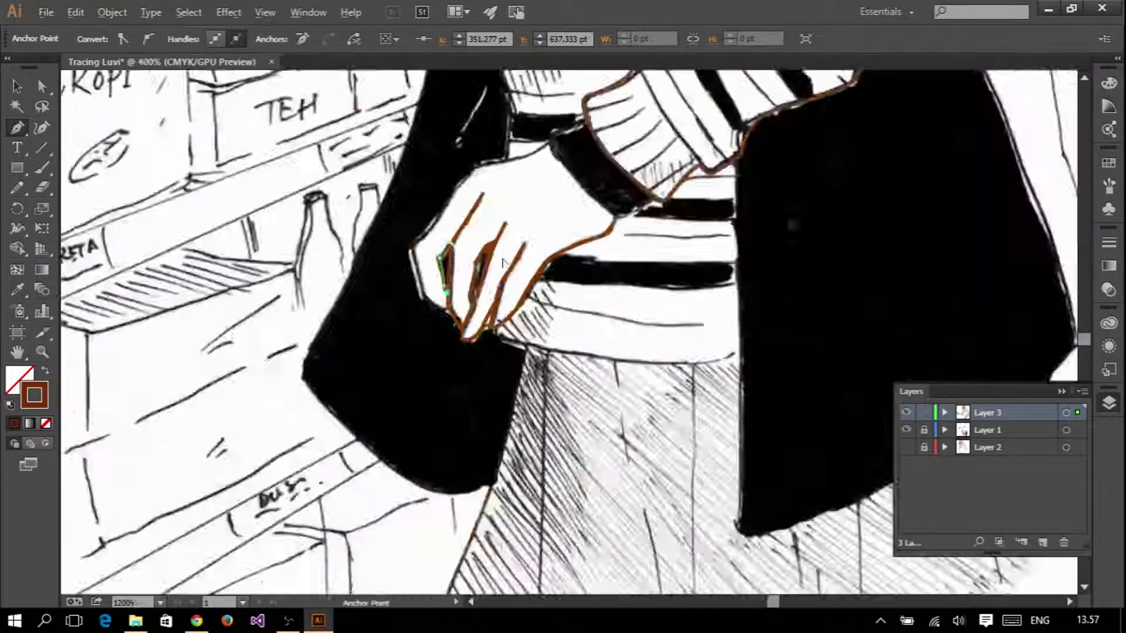
pyautogui.scroll(3, 503, 262)
# - Trace the hand's outer corner and upper edge up to the sleeve
pyautogui.click(297, 282)
pyautogui.scroll(5, 345, 281)
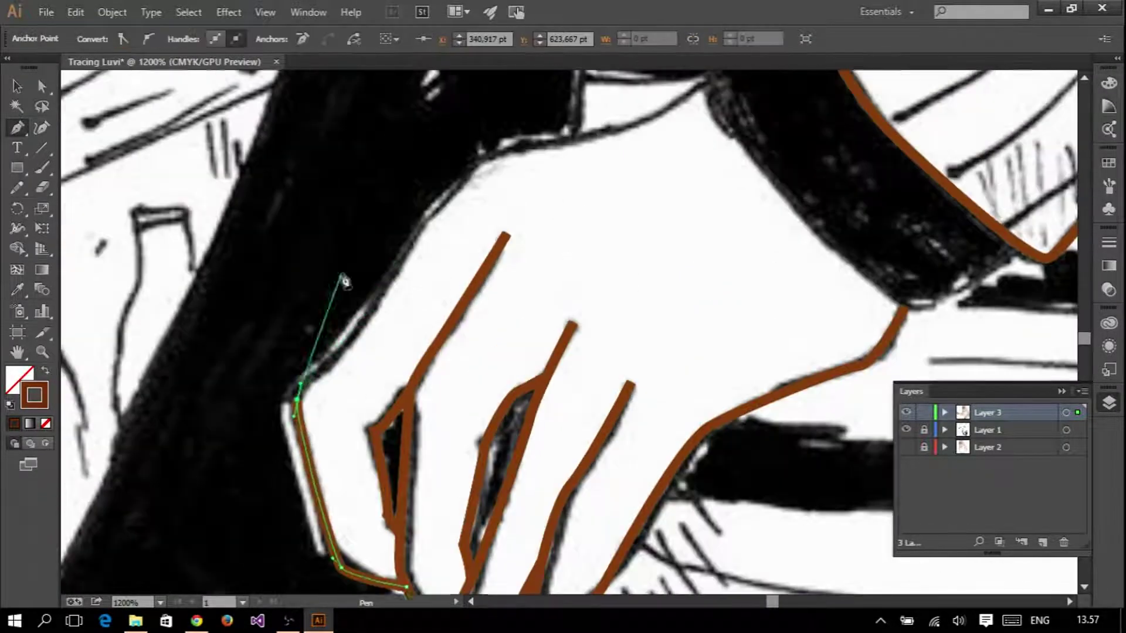
pyautogui.click(486, 155)
pyautogui.click(704, 82)
pyautogui.scroll(5, 703, 105)
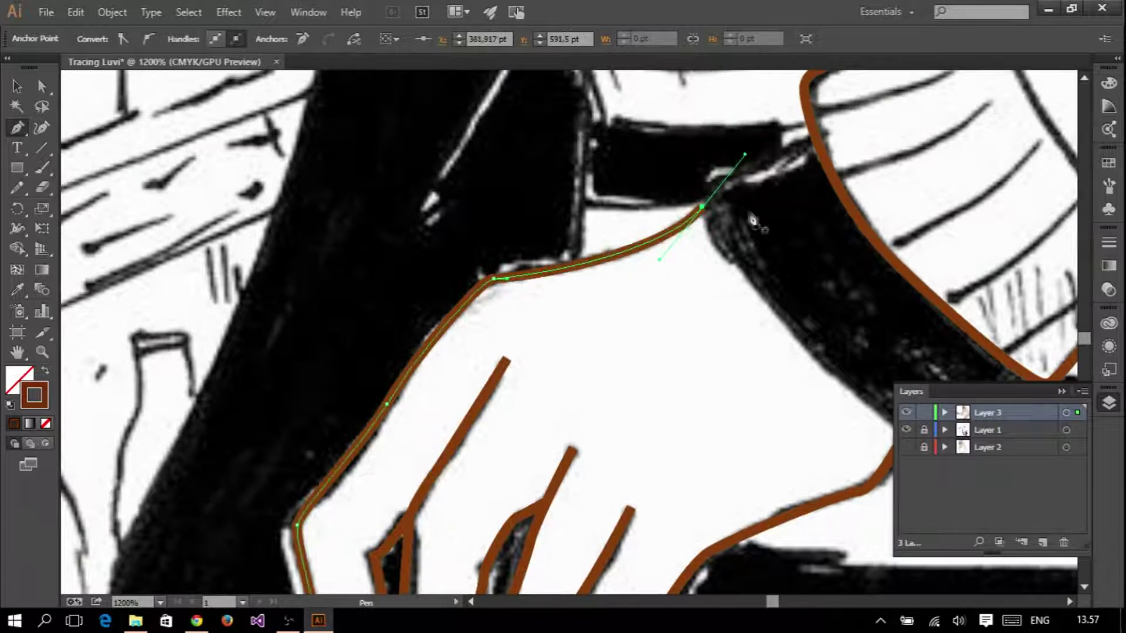
pyautogui.click(812, 132)
# - Extend the outline down the sleeve's lower edge
pyautogui.click(707, 182)
pyautogui.click(754, 291)
pyautogui.scroll(-5, 753, 290)
pyautogui.moveTo(906, 320); pyautogui.dragTo(924, 323)
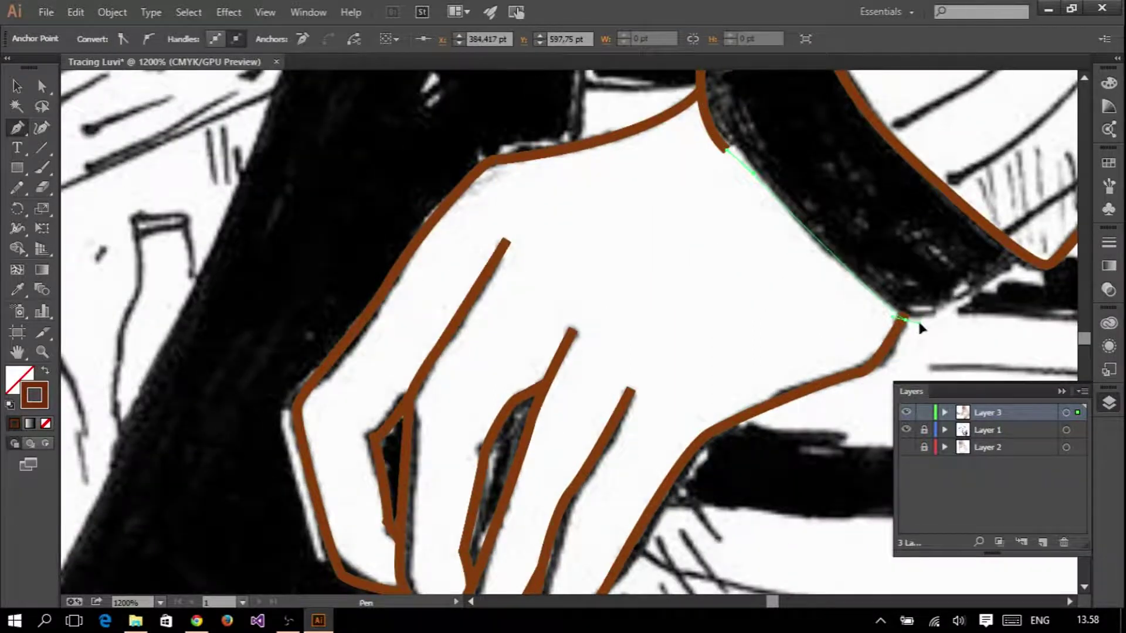
pyautogui.scroll(-2, 1026, 264)
pyautogui.keyDown('alt'); pyautogui.scroll(-10, 734, 329); pyautogui.keyUp('alt')
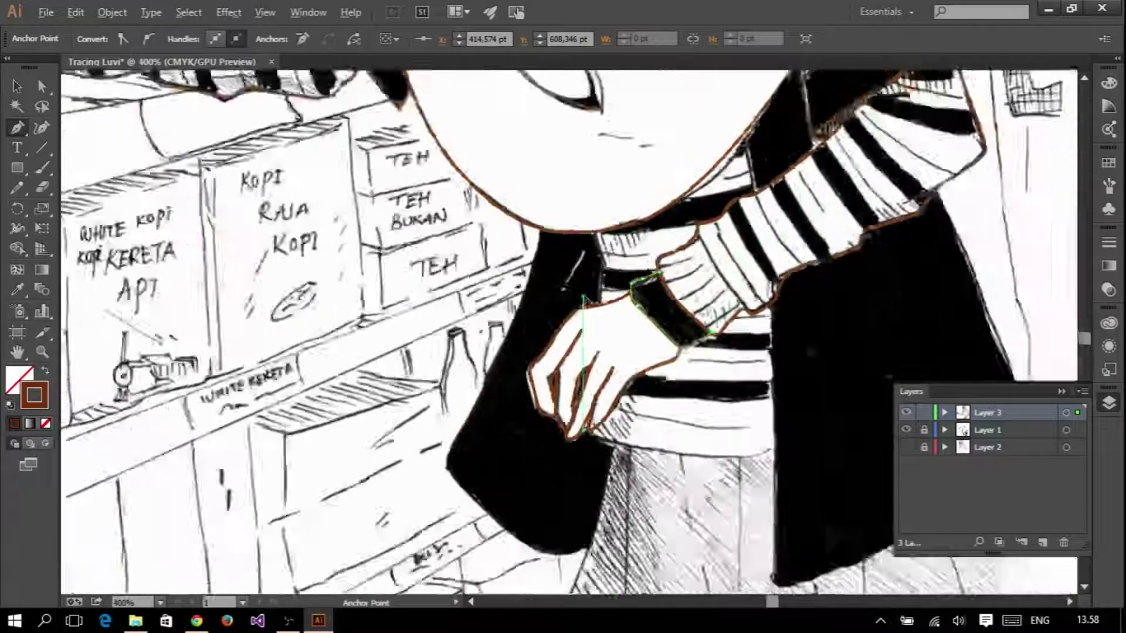
# - Start an outline where the hood meets the cloak and run it down the cloak edge
pyautogui.keyDown('alt'); pyautogui.scroll(3, 579, 273); pyautogui.keyUp('alt')
pyautogui.click(536, 191)
pyautogui.keyDown('alt'); pyautogui.scroll(2, 540, 399); pyautogui.keyUp('alt')
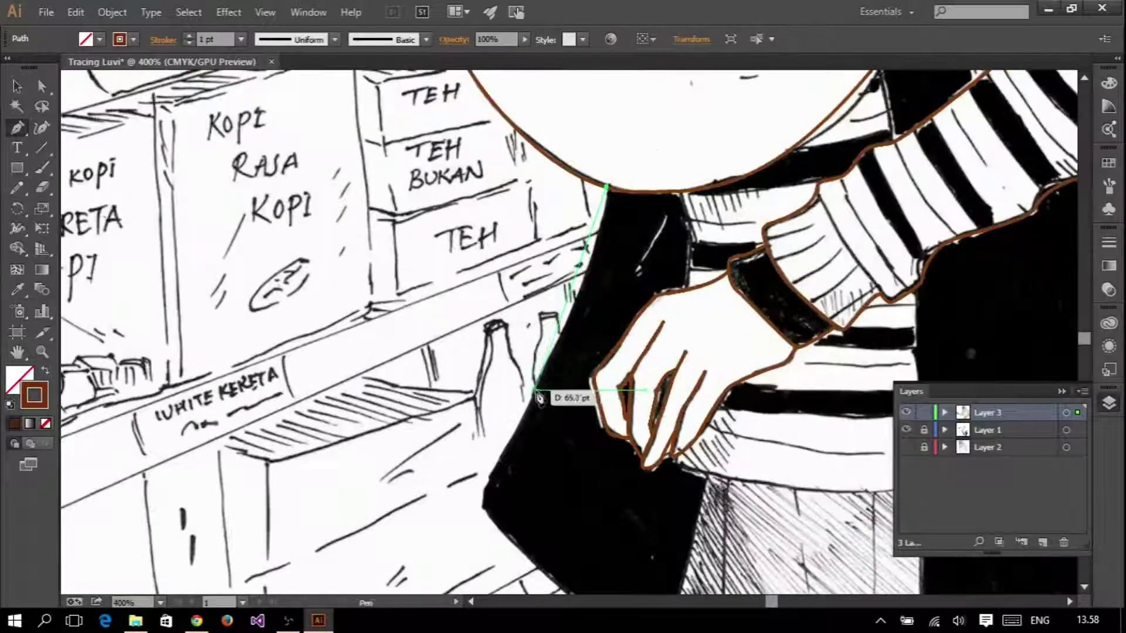
pyautogui.click(485, 510)
pyautogui.scroll(-4, 485, 510)
pyautogui.moveTo(620, 503); pyautogui.dragTo(678, 500)
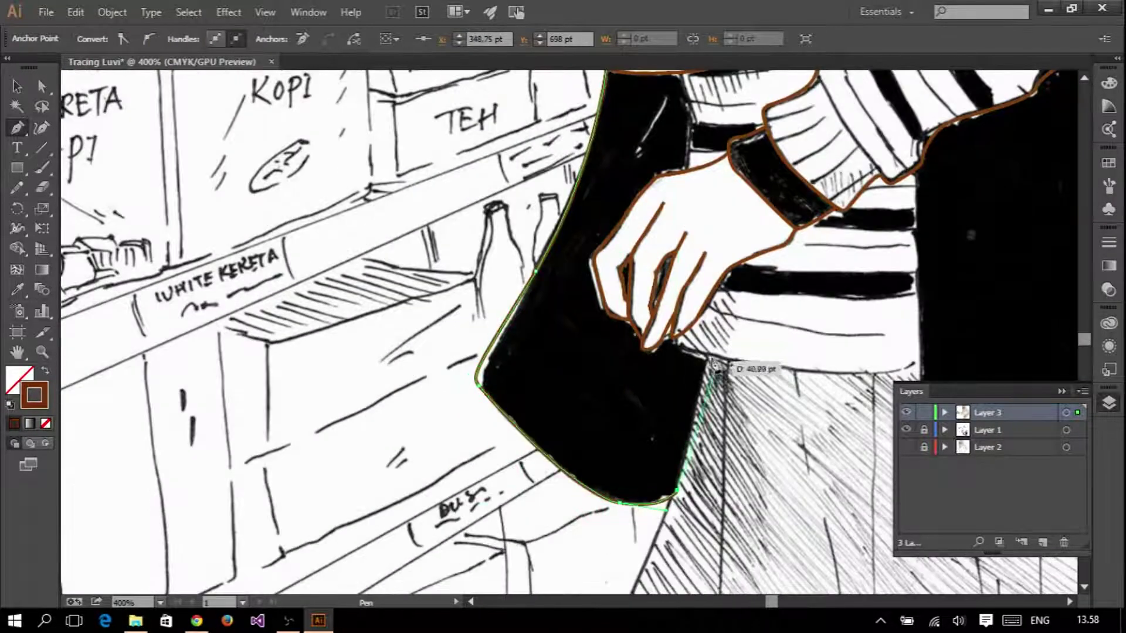
pyautogui.keyDown('alt'); pyautogui.scroll(-4, 695, 368); pyautogui.keyUp('alt')
pyautogui.keyDown('alt'); pyautogui.scroll(2, 645, 317); pyautogui.keyUp('alt')
pyautogui.keyDown('alt'); pyautogui.scroll(-1, 616, 293); pyautogui.keyUp('alt')
pyautogui.keyDown('alt'); pyautogui.scroll(2, 594, 269); pyautogui.keyUp('alt')
pyautogui.keyDown('alt'); pyautogui.scroll(2, 594, 269); pyautogui.keyUp('alt')
# - Outline the cloak edge from hood bottom to the wrist and around the right dark panel's corners
pyautogui.click(555, 143)
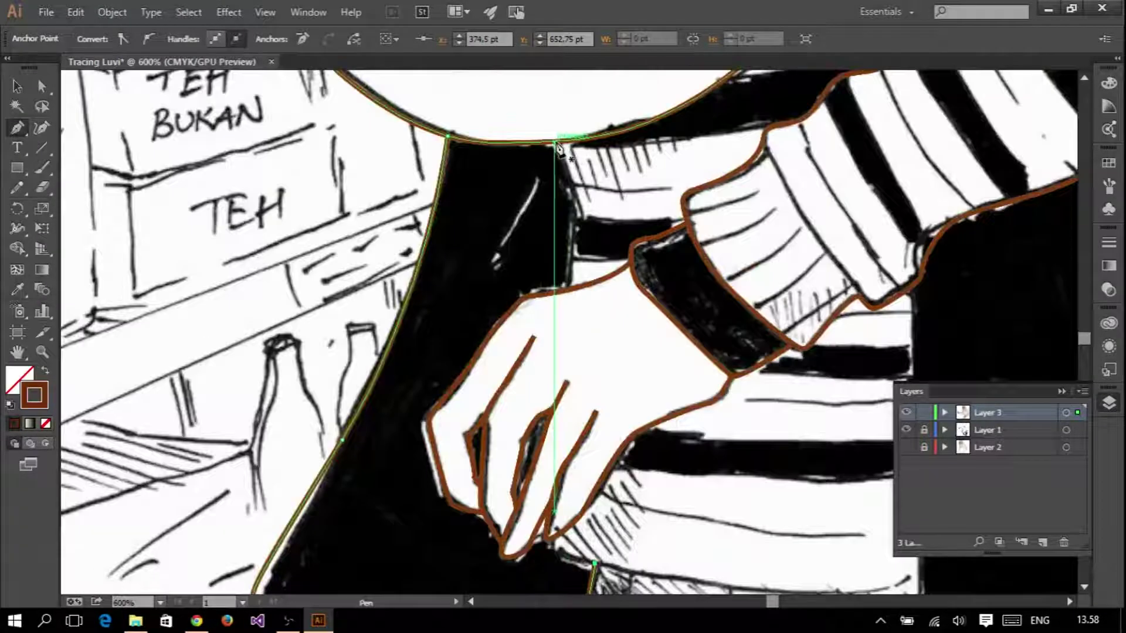
pyautogui.moveTo(564, 288); pyautogui.dragTo(568, 300)
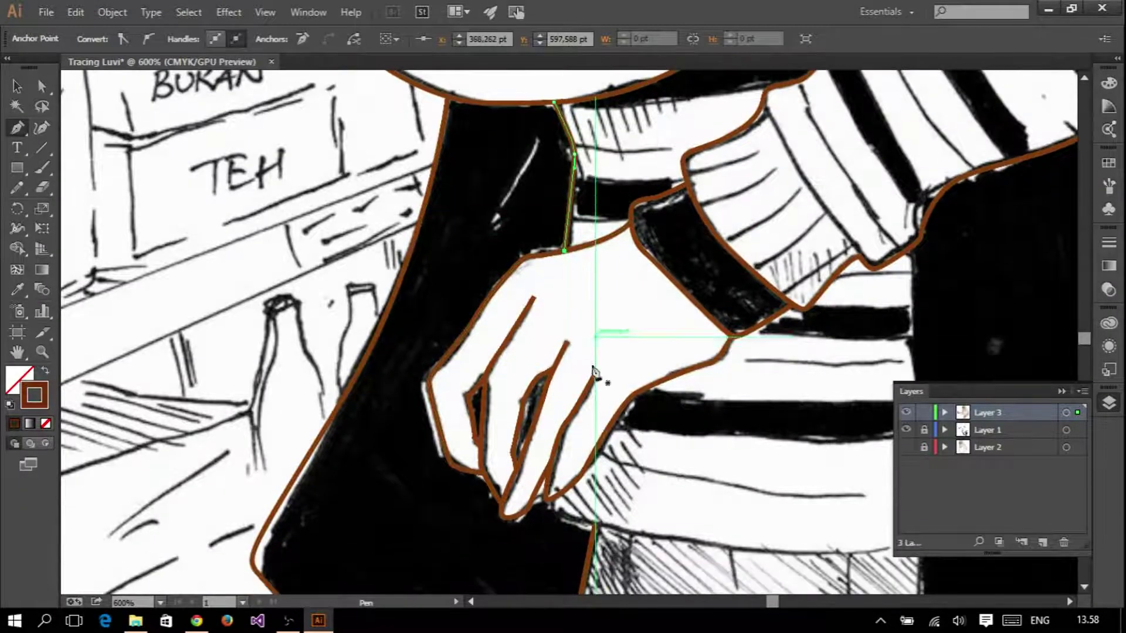
pyautogui.scroll(-5, 624, 239)
pyautogui.moveTo(571, 405); pyautogui.dragTo(587, 431)
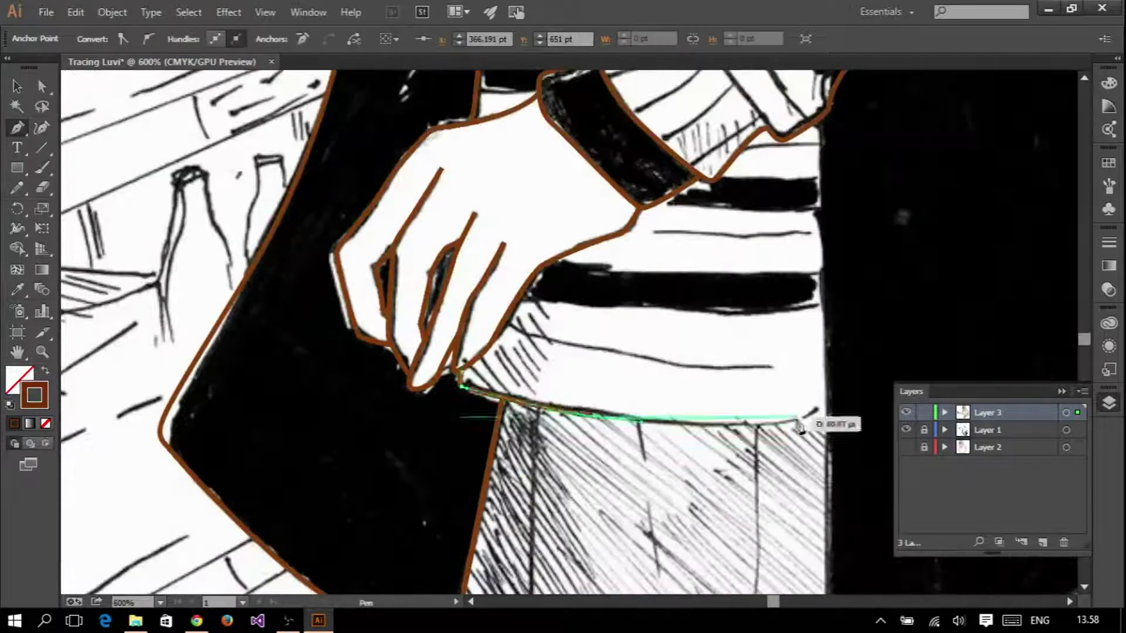
pyautogui.keyDown('alt'); pyautogui.scroll(-3, 656, 362); pyautogui.keyUp('alt')
pyautogui.keyDown('alt'); pyautogui.scroll(2, 661, 162); pyautogui.keyUp('alt')
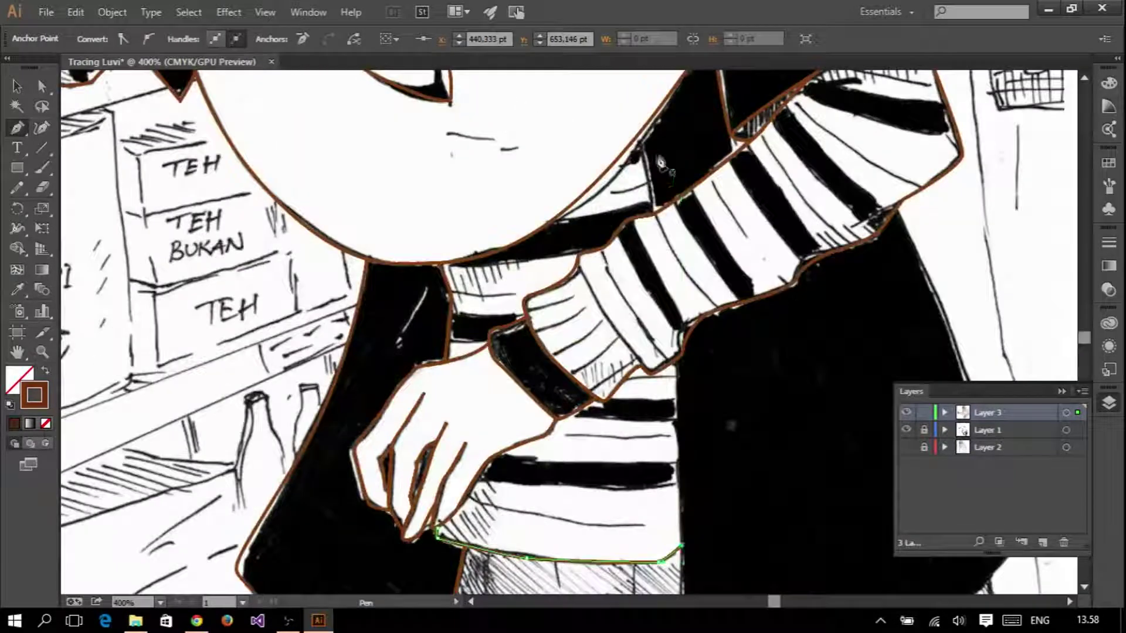
pyautogui.click(655, 218)
pyautogui.scroll(1, 657, 235)
pyautogui.keyDown('alt'); pyautogui.scroll(-1, 678, 315); pyautogui.keyUp('alt')
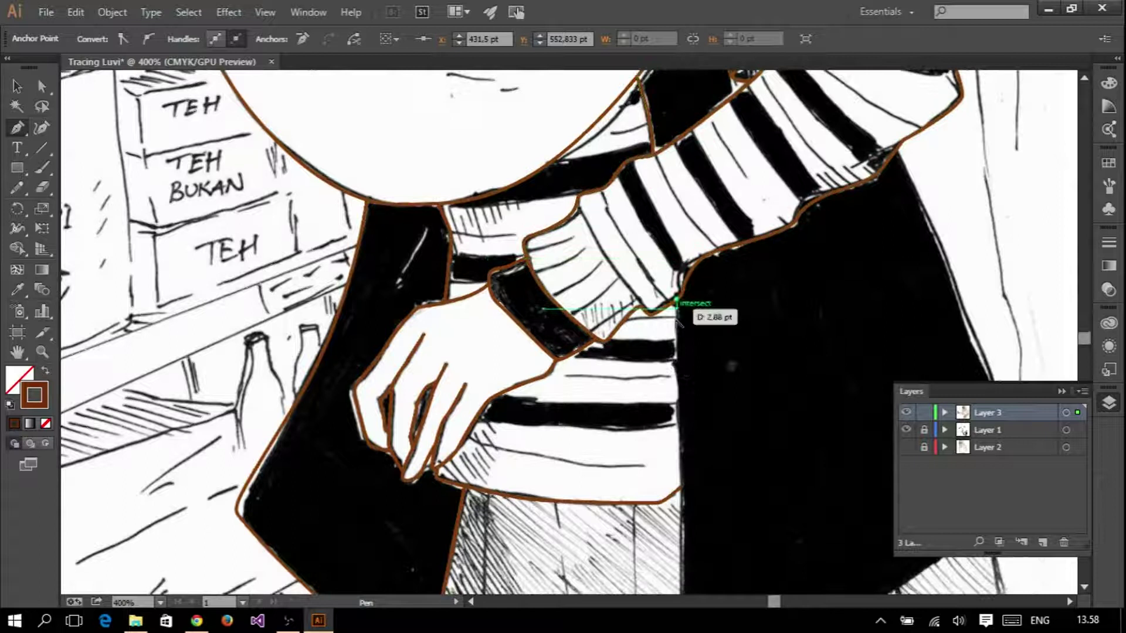
pyautogui.scroll(-3, 678, 314)
pyautogui.moveTo(675, 481); pyautogui.dragTo(704, 478)
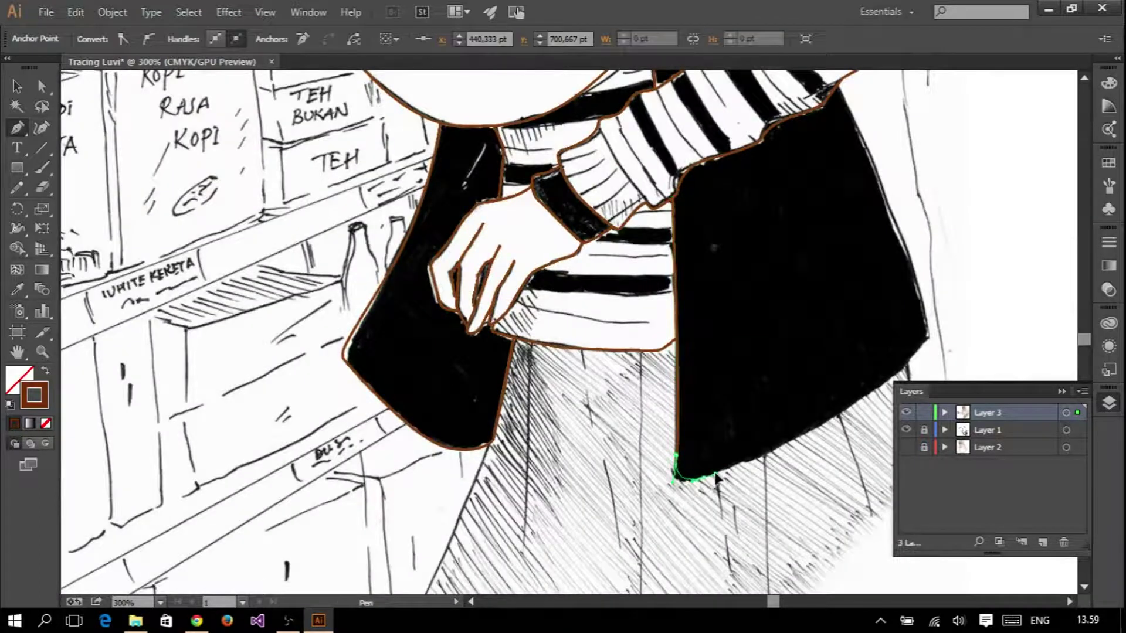
pyautogui.click(927, 340)
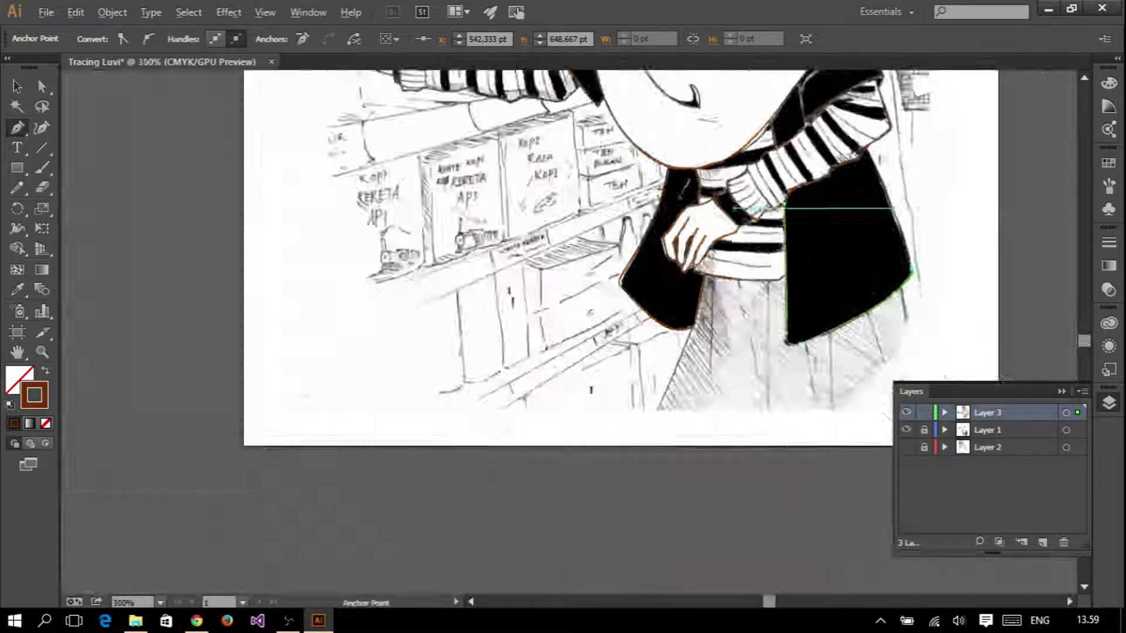
# - Close the right cloak panel outline at its top-right corner
pyautogui.keyDown('alt'); pyautogui.scroll(-2, 851, 141); pyautogui.keyUp('alt')
pyautogui.keyDown('alt'); pyautogui.scroll(3, 850, 141); pyautogui.keyUp('alt')
pyautogui.click(852, 140)
pyautogui.keyDown('alt'); pyautogui.scroll(-1, 851, 139); pyautogui.keyUp('alt')
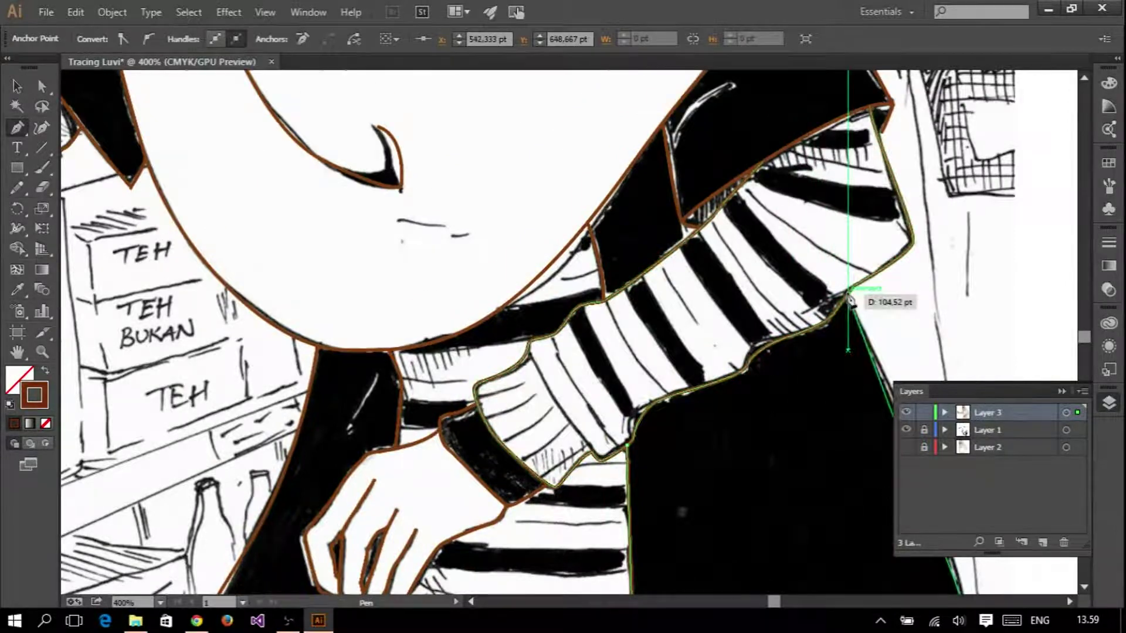
pyautogui.keyDown('alt'); pyautogui.scroll(-2, 841, 296); pyautogui.keyUp('alt')
pyautogui.keyDown('alt'); pyautogui.scroll(1, 621, 258); pyautogui.keyUp('alt')
pyautogui.keyDown('alt'); pyautogui.scroll(1, 621, 258); pyautogui.keyUp('alt')
pyautogui.keyDown('alt'); pyautogui.scroll(-2, 637, 180); pyautogui.keyUp('alt')
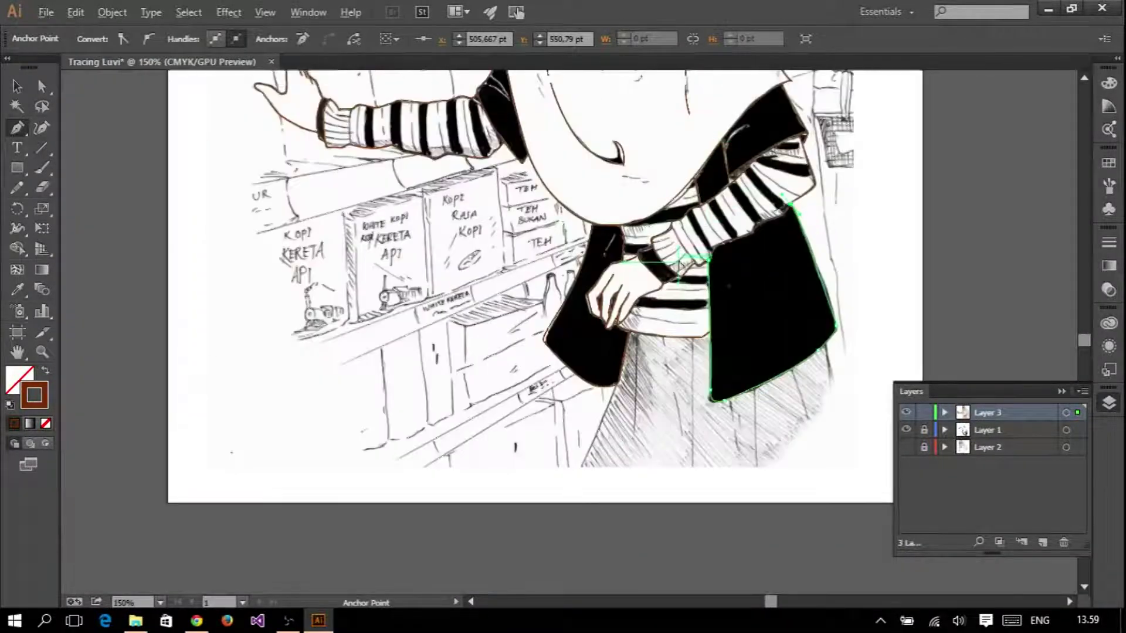
pyautogui.keyDown('alt'); pyautogui.scroll(-1, 638, 181); pyautogui.keyUp('alt')
pyautogui.keyDown('alt'); pyautogui.scroll(1, 637, 180); pyautogui.keyUp('alt')
# - Hide the scanned sketch layer and deselect the finished path
pyautogui.click(906, 430)
pyautogui.keyDown('alt'); pyautogui.scroll(-2, 682, 271); pyautogui.keyUp('alt')
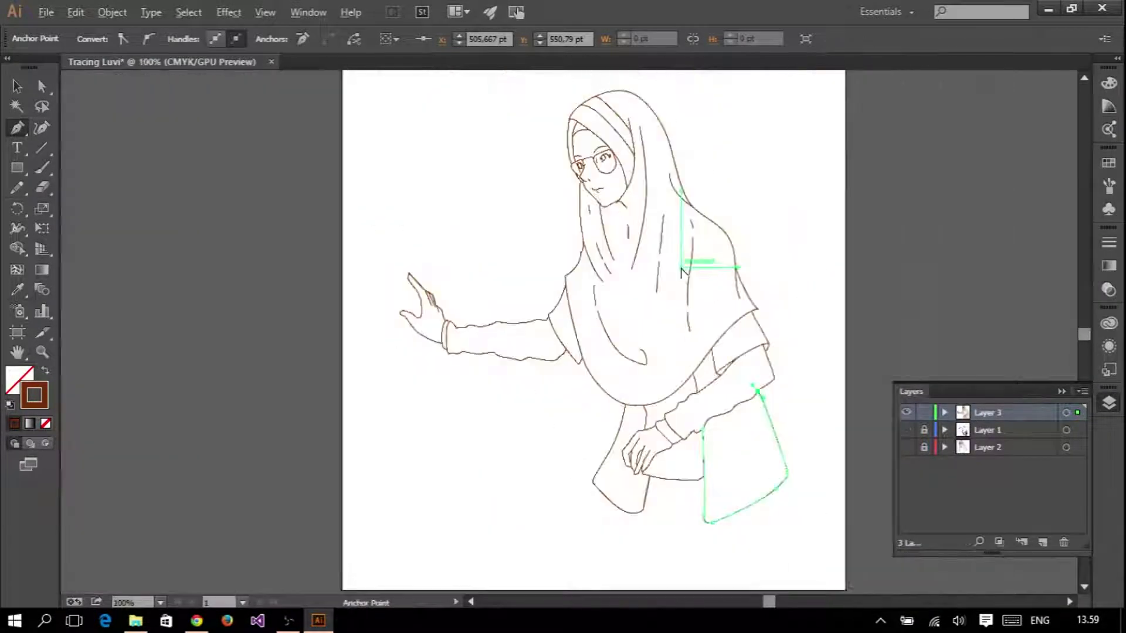
pyautogui.click(17, 86)
pyautogui.click(337, 168)
pyautogui.keyDown('alt'); pyautogui.scroll(1, 337, 168); pyautogui.keyUp('alt')
# - Save the traced artwork and show the scanned sketch layer again
pyautogui.hotkey('ctrl', 'shift', 's')
pyautogui.press('Escape')
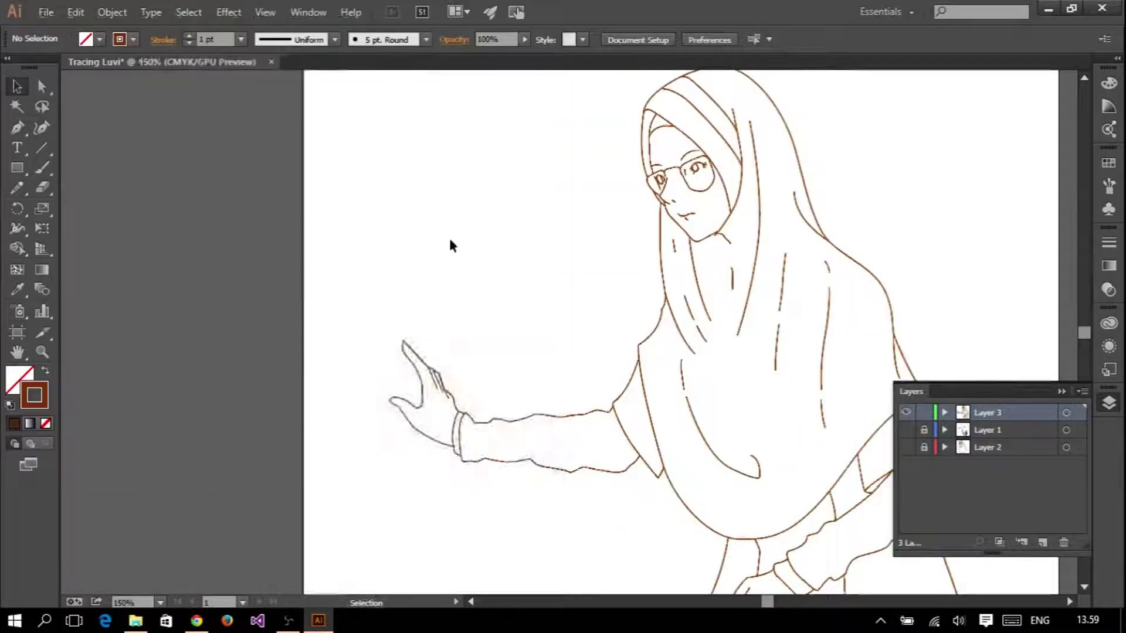
pyautogui.keyDown('ctrl'); pyautogui.hscroll(3, 449, 244); pyautogui.keyUp('ctrl')
pyautogui.scroll(2, 473, 139)
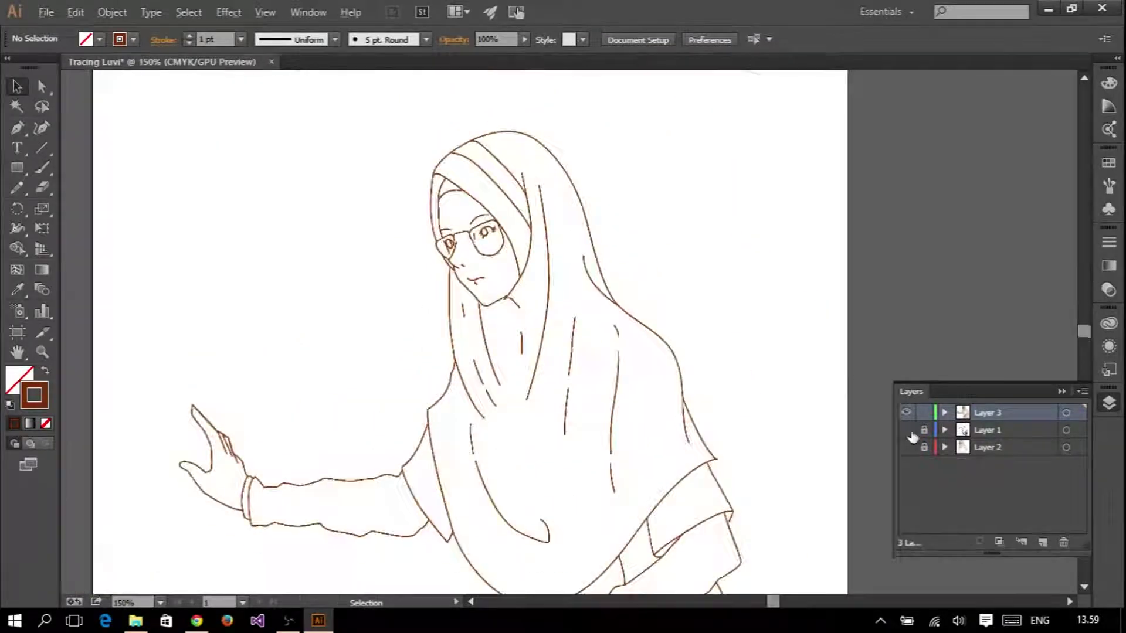
pyautogui.click(906, 430)
pyautogui.keyDown('alt'); pyautogui.scroll(3, 265, 407); pyautogui.keyUp('alt')
# - Trace a stroke down the cuff edge and a curved sleeve outline line
pyautogui.keyDown('alt'); pyautogui.scroll(2, 193, 375); pyautogui.keyUp('alt')
pyautogui.click(417, 333)
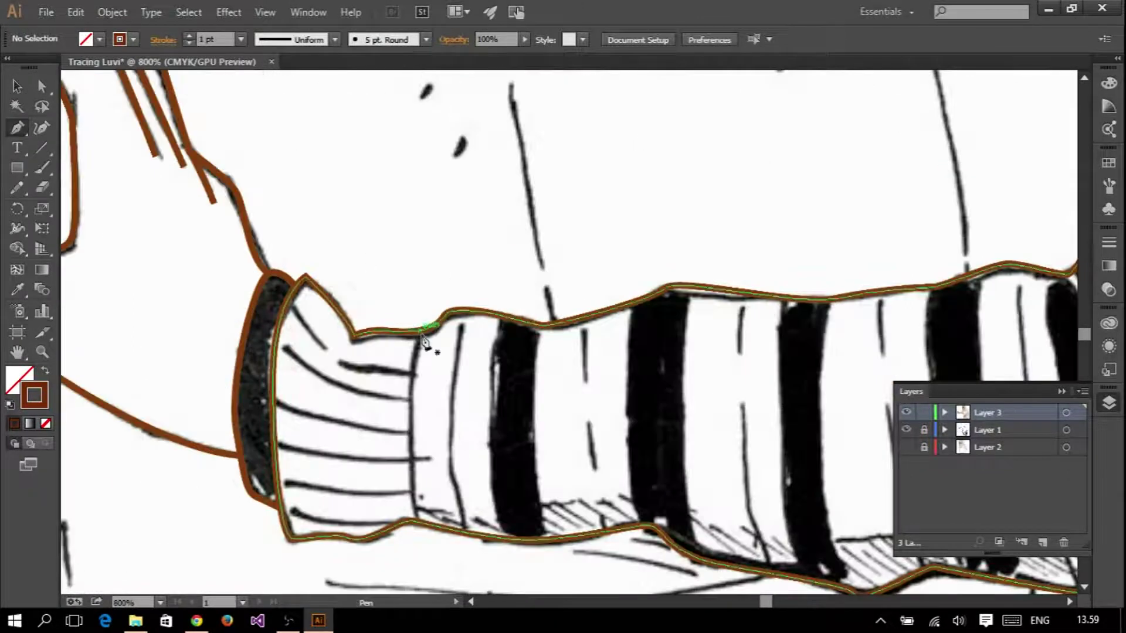
pyautogui.click(415, 521)
pyautogui.keyDown('ctrl'); pyautogui.click(417, 529); pyautogui.keyUp('ctrl')
pyautogui.keyDown('alt'); pyautogui.scroll(1, 318, 355); pyautogui.keyUp('alt')
pyautogui.click(268, 275)
pyautogui.moveTo(317, 343); pyautogui.dragTo(332, 360)
pyautogui.moveTo(440, 397)
pyautogui.mouseDown()
pyautogui.moveTo(448, 390)
pyautogui.moveTo(461, 425)
pyautogui.mouseUp()
# - Draw three ribbing lines across the raised arm's cuff, bent to follow the sketch
pyautogui.keyDown('ctrl'); pyautogui.click(485, 381); pyautogui.keyUp('ctrl')
pyautogui.click(258, 343)
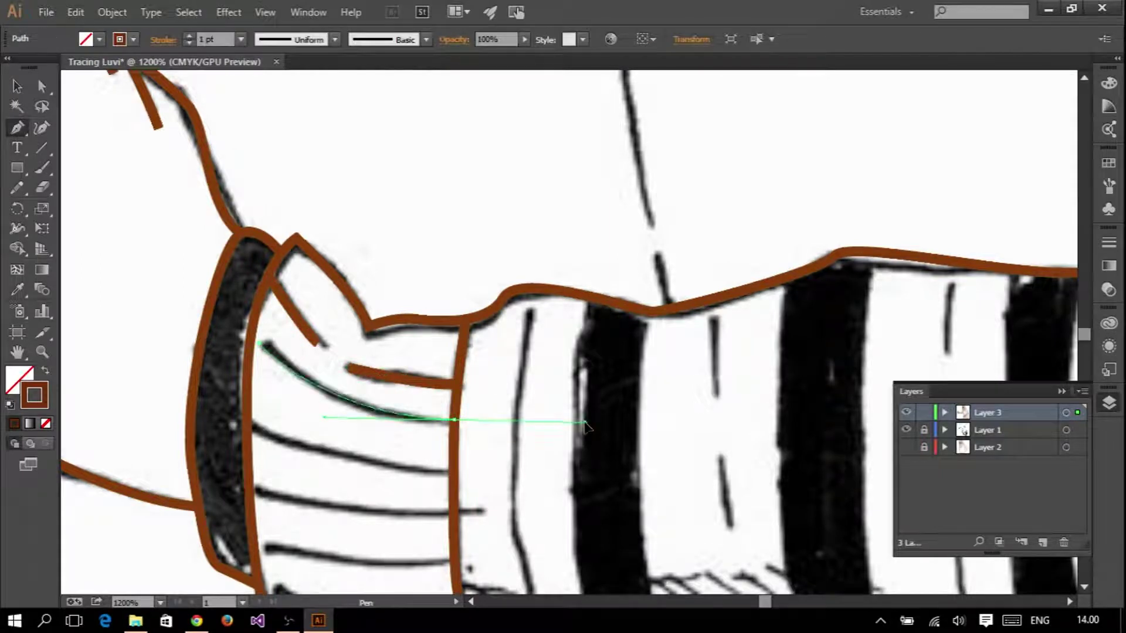
pyautogui.keyDown('alt'); pyautogui.scroll(-5, 586, 423); pyautogui.keyUp('alt')
pyautogui.keyDown('alt'); pyautogui.scroll(5, 568, 457); pyautogui.keyUp('alt')
pyautogui.keyDown('ctrl'); pyautogui.click(305, 351); pyautogui.keyUp('ctrl')
pyautogui.click(299, 326)
pyautogui.moveTo(506, 372); pyautogui.dragTo(608, 379)
pyautogui.keyDown('ctrl'); pyautogui.click(308, 375); pyautogui.keyUp('ctrl')
pyautogui.moveTo(504, 413); pyautogui.dragTo(539, 415)
# - Draw the curved bottom cuff line and the seam where cuff meets sleeve
pyautogui.keyDown('ctrl'); pyautogui.click(308, 433); pyautogui.keyUp('ctrl')
pyautogui.moveTo(306, 451); pyautogui.dragTo(345, 451)
pyautogui.moveTo(508, 462); pyautogui.dragTo(542, 449)
pyautogui.click(506, 505)
pyautogui.keyDown('ctrl'); pyautogui.click(496, 509); pyautogui.keyUp('ctrl')
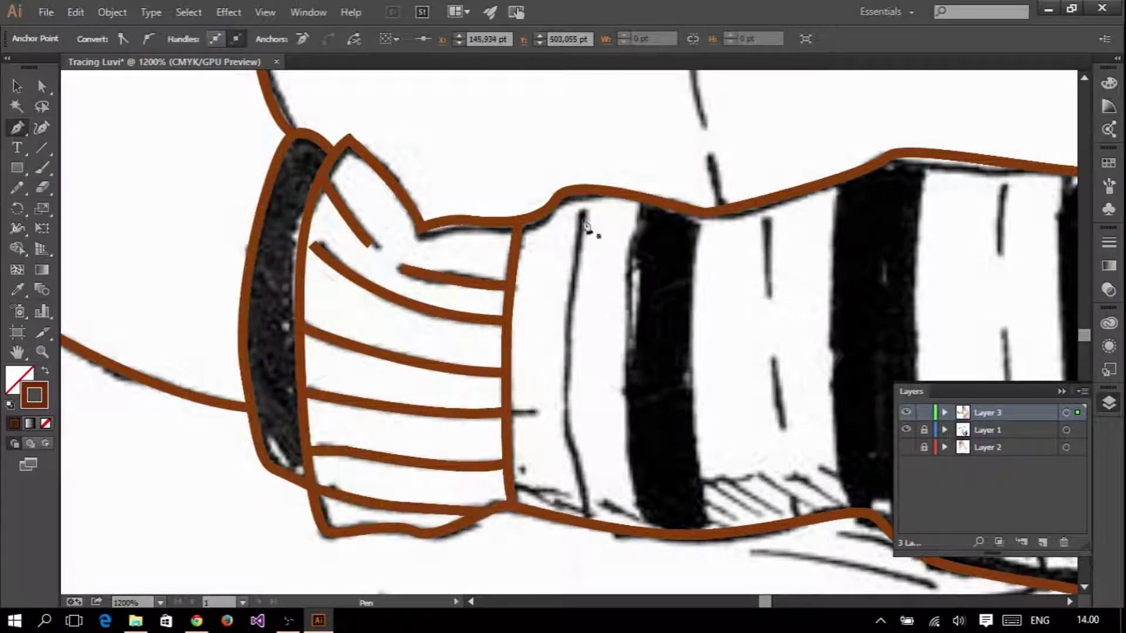
pyautogui.click(590, 204)
pyautogui.click(562, 406)
pyautogui.moveTo(585, 522); pyautogui.dragTo(580, 534)
# - Stroke the edge of the sleeve's first stripe with a curved line
pyautogui.scroll(-3, 667, 266)
pyautogui.scroll(3, 456, 245)
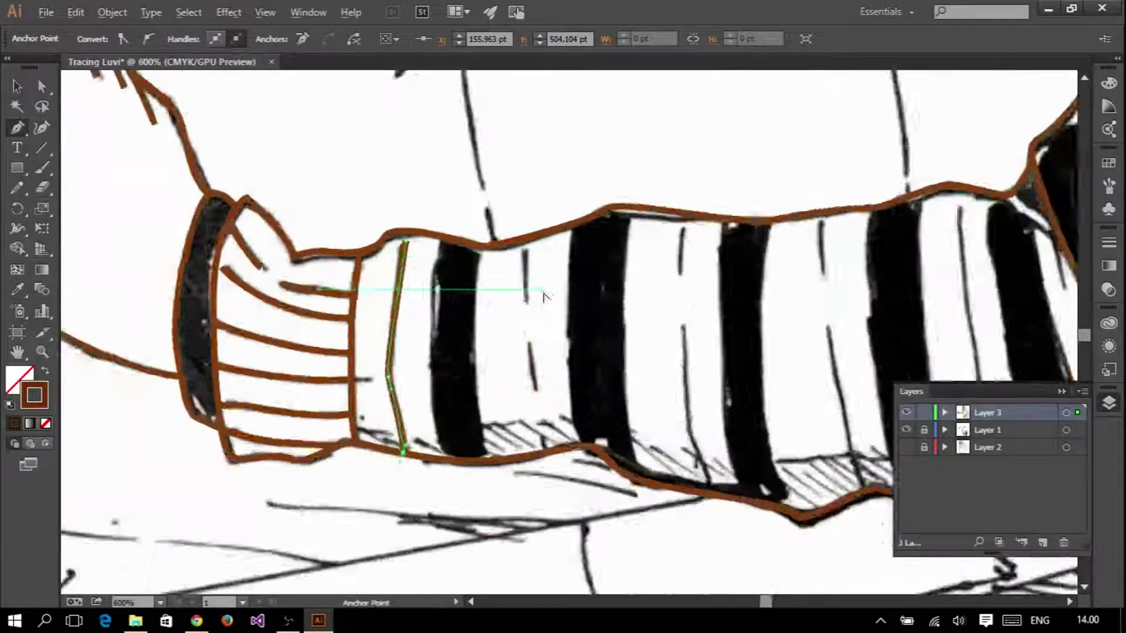
pyautogui.keyDown('ctrl'); pyautogui.click(556, 242); pyautogui.keyUp('ctrl')
pyautogui.click(557, 240)
pyautogui.moveTo(550, 310); pyautogui.dragTo(559, 332)
pyautogui.scroll(-3, 528, 382)
pyautogui.scroll(-2, 528, 383)
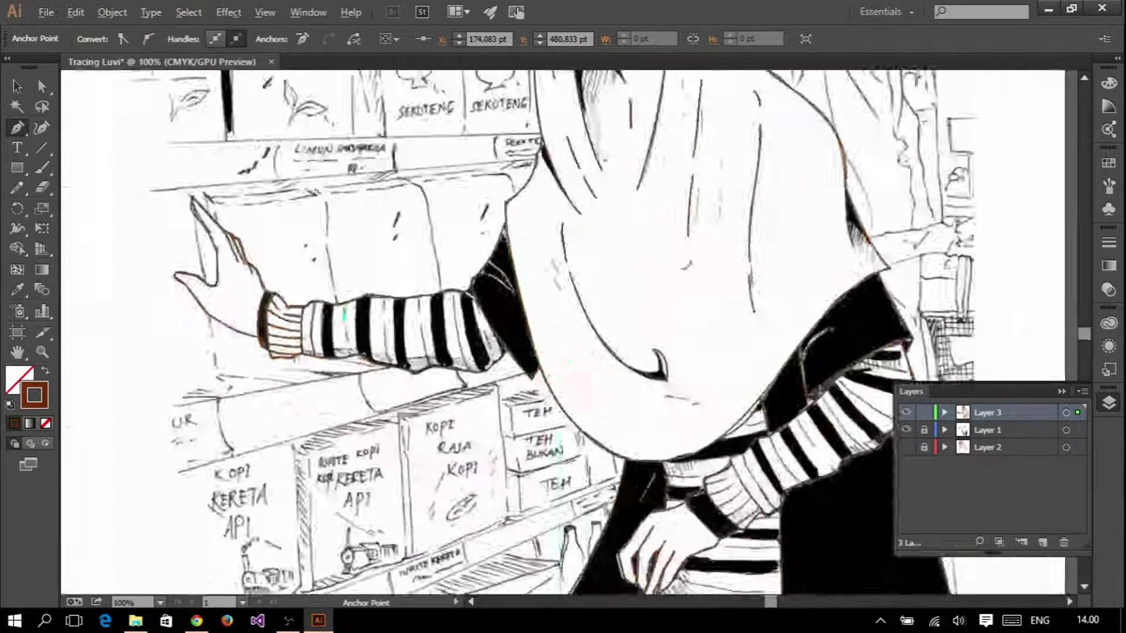
pyautogui.scroll(5, 410, 293)
# - Delete the two stray strokes using the Selection tool
pyautogui.press('v')
pyautogui.keyDown('shift'); pyautogui.click(291, 277); pyautogui.keyUp('shift')
pyautogui.press('Delete')
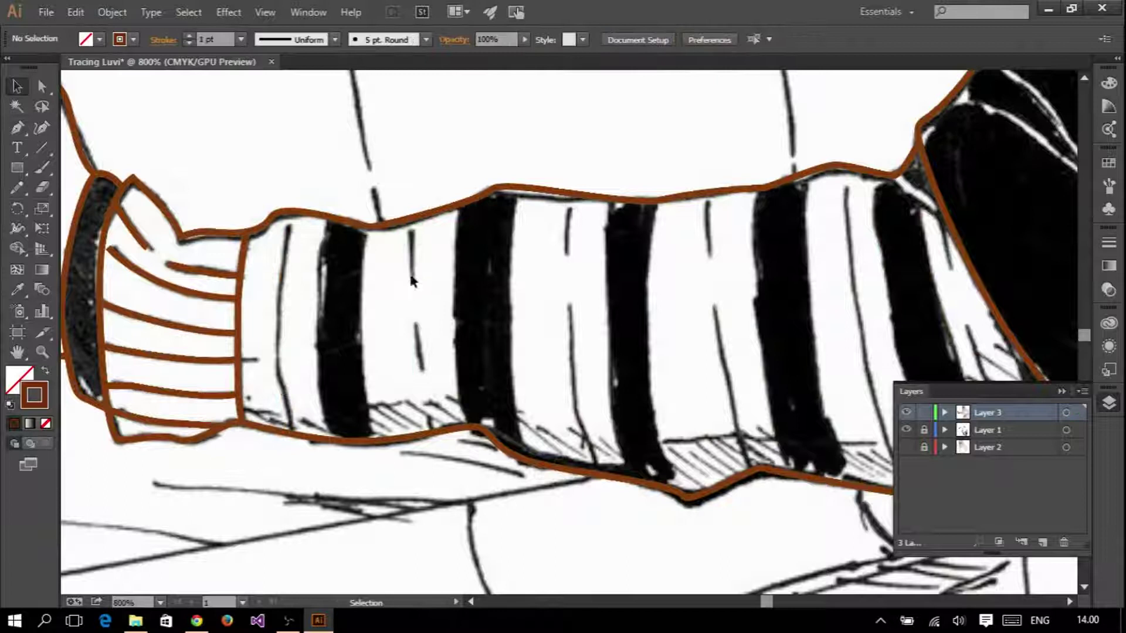
# - Trace a curved brown stroke along the shoulder fold with the Pen tool
pyautogui.scroll(-3, 413, 282)
pyautogui.scroll(2, 393, 273)
pyautogui.scroll(1, 509, 196)
pyautogui.press('p')
pyautogui.click(520, 235)
pyautogui.moveTo(563, 243); pyautogui.dragTo(655, 308)
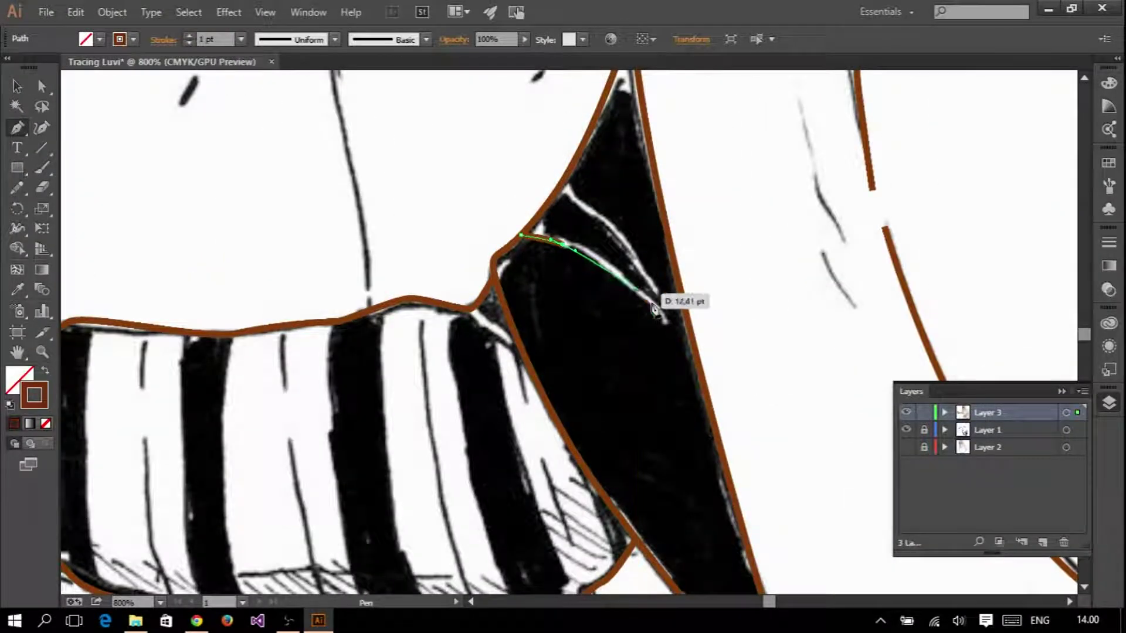
pyautogui.scroll(-1, 562, 141)
pyautogui.click(609, 301)
pyautogui.click(666, 394)
pyautogui.scroll(-3, 749, 292)
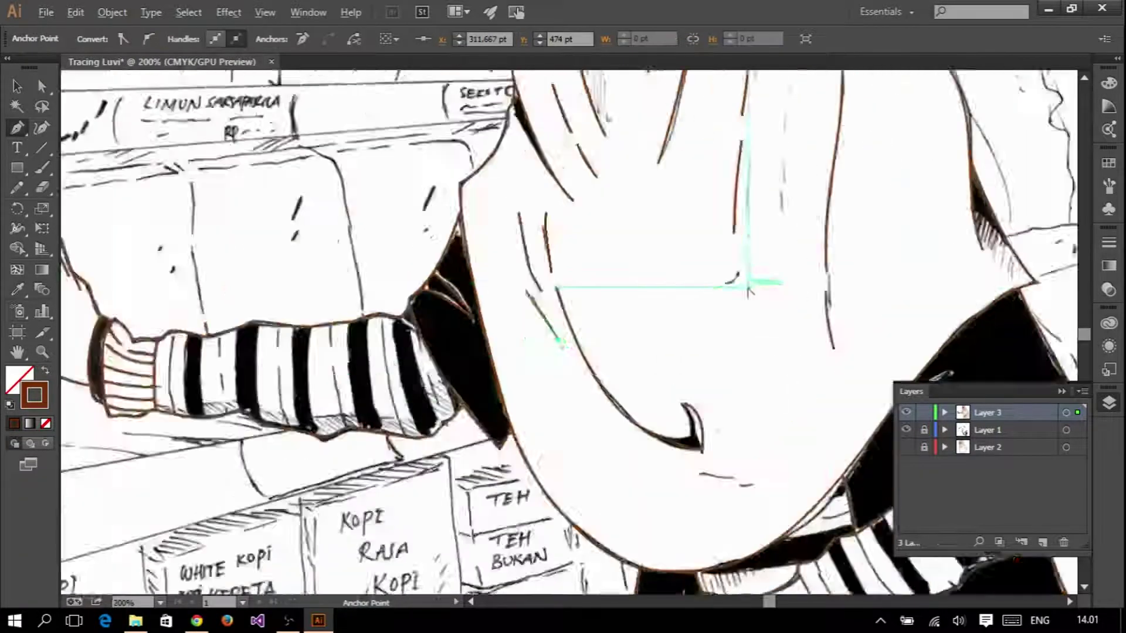
pyautogui.scroll(2, 747, 288)
pyautogui.click(737, 234)
# - Add a curved anchor at the neck fold
pyautogui.scroll(-3, 737, 234)
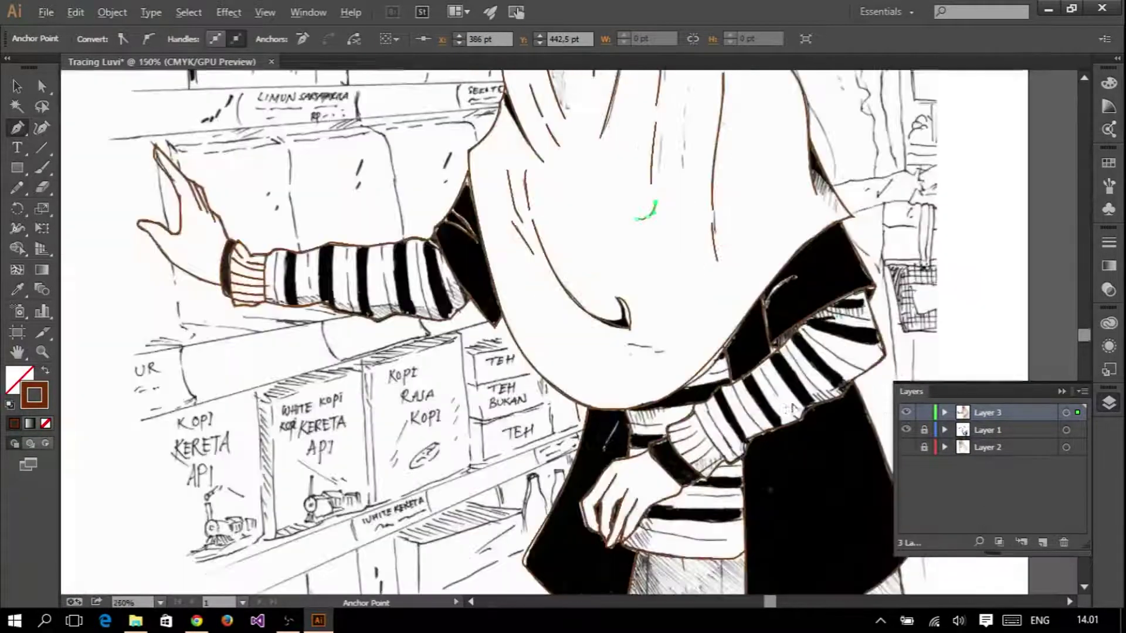
pyautogui.scroll(3, 645, 405)
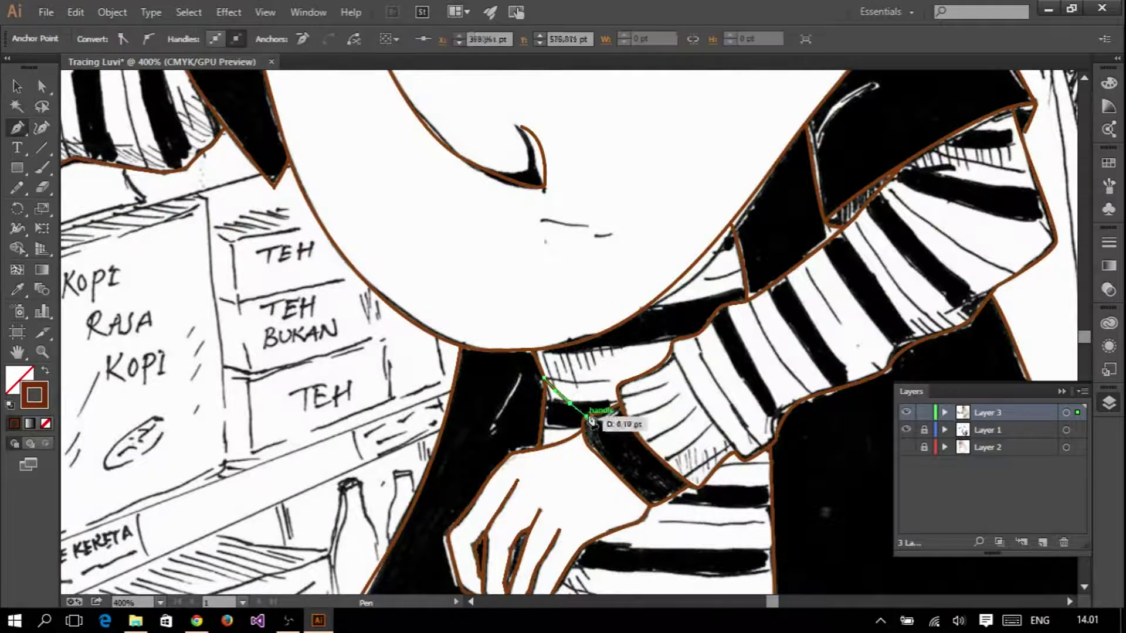
pyautogui.scroll(-1, 586, 411)
pyautogui.scroll(2, 586, 370)
pyautogui.moveTo(587, 338); pyautogui.dragTo(541, 384)
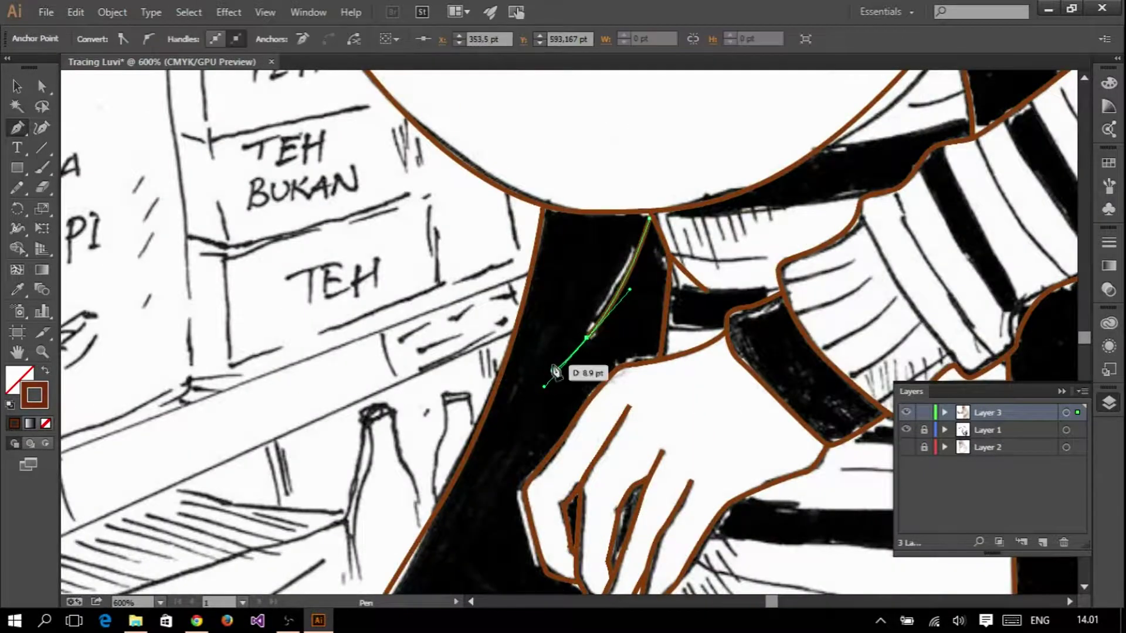
# - Draw the curved sleeve edge stroke and a short cuff line
pyautogui.scroll(-3, 572, 372)
pyautogui.scroll(4, 679, 236)
pyautogui.click(610, 138)
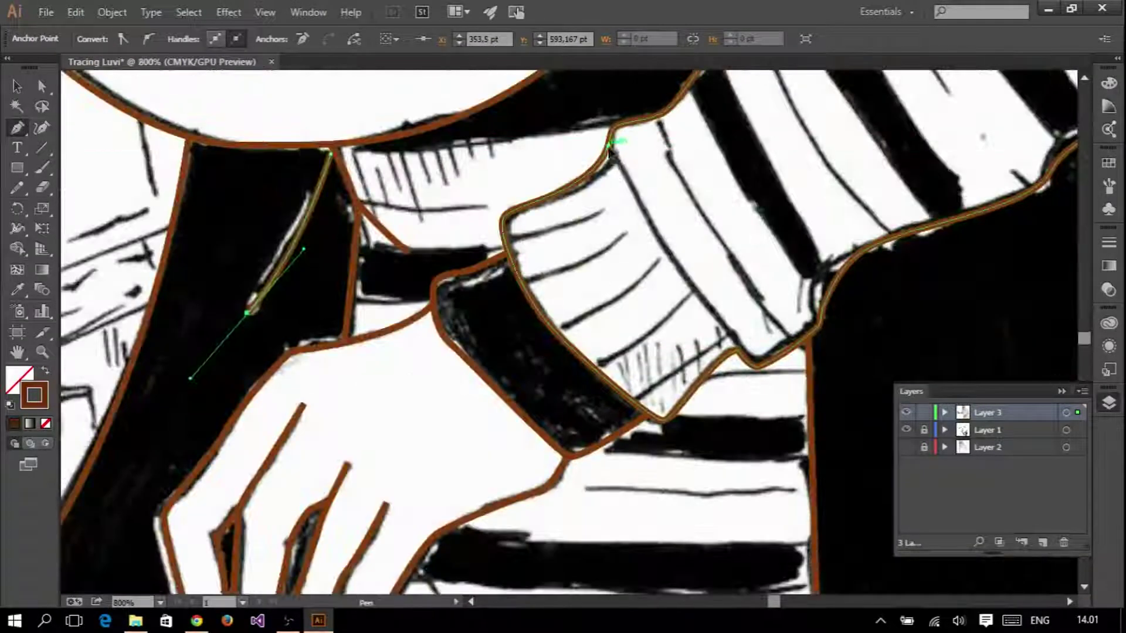
pyautogui.moveTo(739, 343); pyautogui.dragTo(799, 405)
pyautogui.scroll(2, 691, 329)
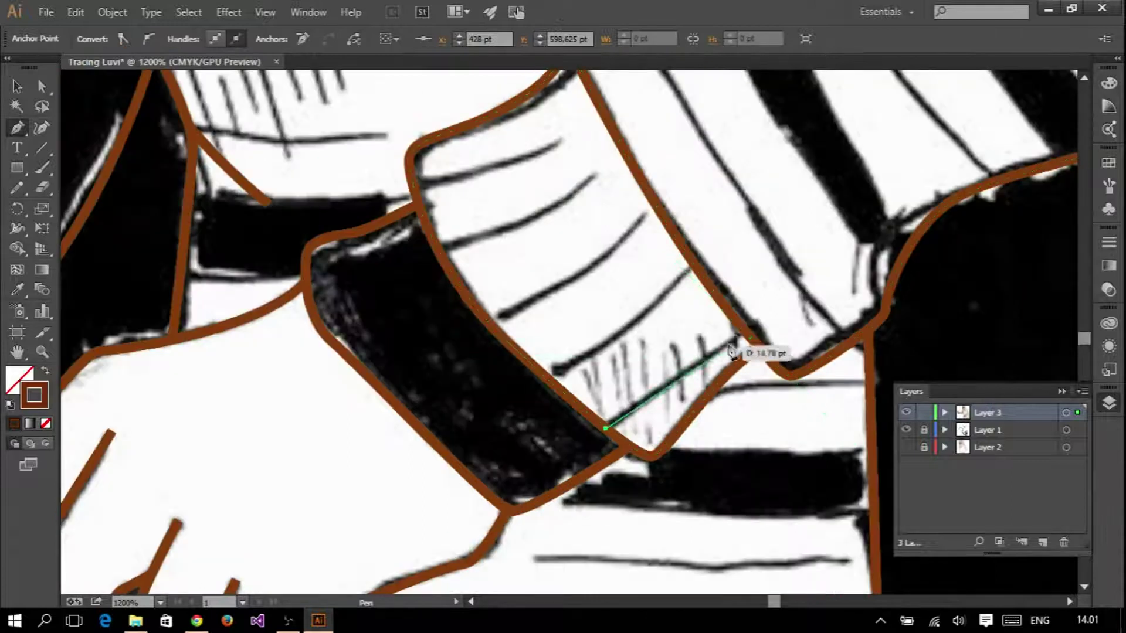
pyautogui.click(541, 373)
pyautogui.moveTo(580, 362); pyautogui.dragTo(610, 349)
# - Draw two curved ribbing lines across the second sleeve's cuff
pyautogui.click(691, 260)
pyautogui.click(482, 315)
pyautogui.moveTo(514, 315); pyautogui.dragTo(526, 307)
pyautogui.moveTo(641, 222); pyautogui.dragTo(651, 196)
pyautogui.click(438, 248)
pyautogui.moveTo(494, 233); pyautogui.dragTo(522, 222)
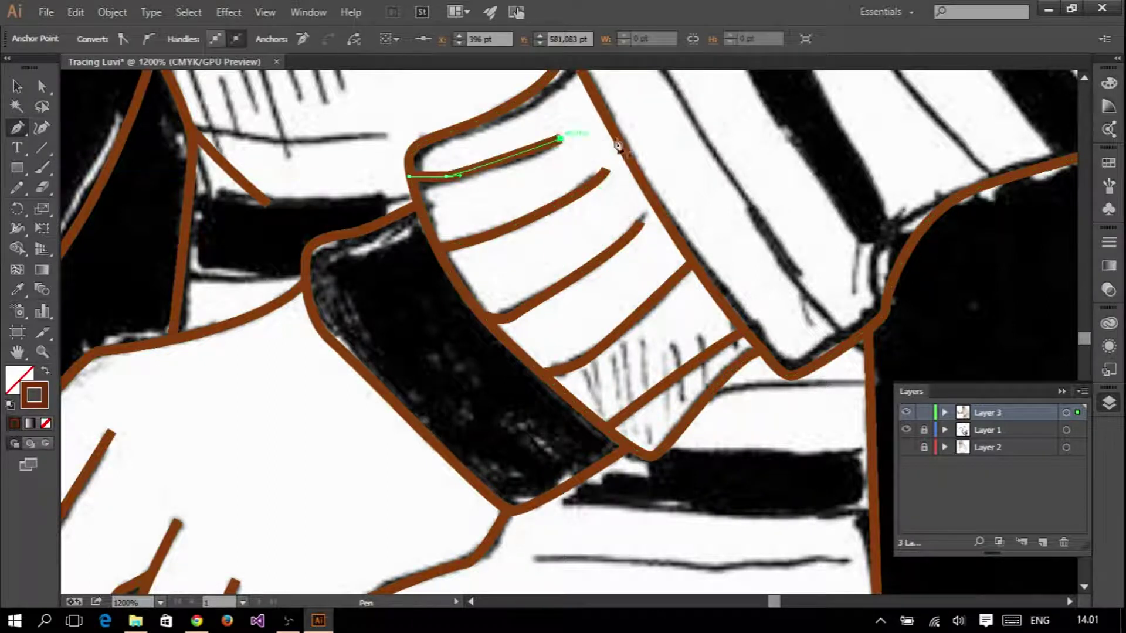
# - Extend a line on the sleeve, then zoom out to view the whole figure
pyautogui.hotkey('ctrl', '-')
pyautogui.hotkey('ctrl', '-')
pyautogui.hotkey('ctrl', '-')
pyautogui.click(490, 306)
pyautogui.hotkey('ctrl', '-')
pyautogui.scroll(3, 579, 189)
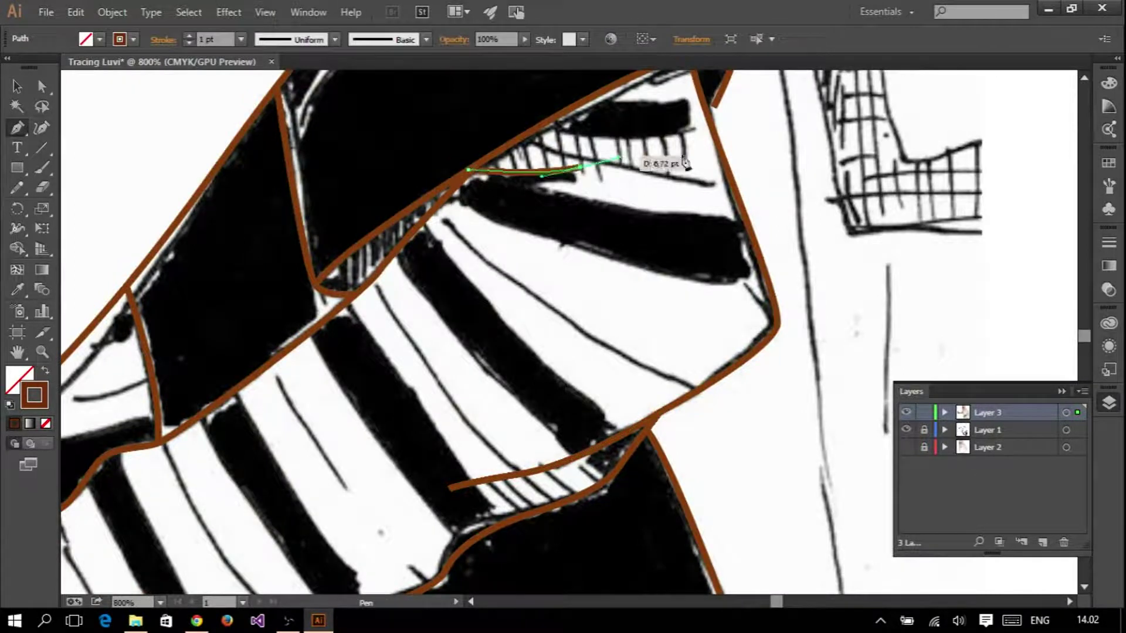
pyautogui.hotkey('ctrl', '-')
pyautogui.hotkey('ctrl', '-')
pyautogui.hotkey('ctrl', '+')
pyautogui.hotkey('ctrl', '+')
# - Finish the skirt line with a vertical segment and end a curved segment in the hood
pyautogui.hotkey('ctrl', '+')
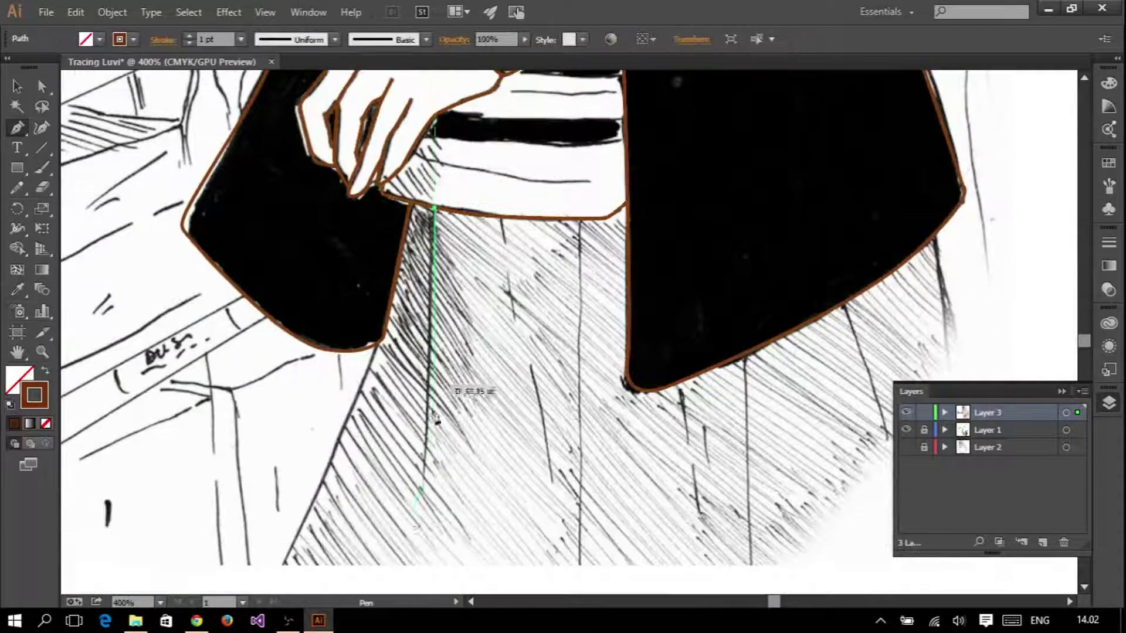
pyautogui.click(415, 526)
pyautogui.click(583, 411)
pyautogui.hotkey('ctrl', '-')
pyautogui.hotkey('ctrl', '-')
pyautogui.hotkey('ctrl', '-')
pyautogui.scroll(-1, 574, 230)
pyautogui.scroll(2, 573, 230)
pyautogui.hotkey('ctrl', '+')
pyautogui.hotkey('ctrl', '+')
pyautogui.hotkey('ctrl', '+')
pyautogui.click(494, 223)
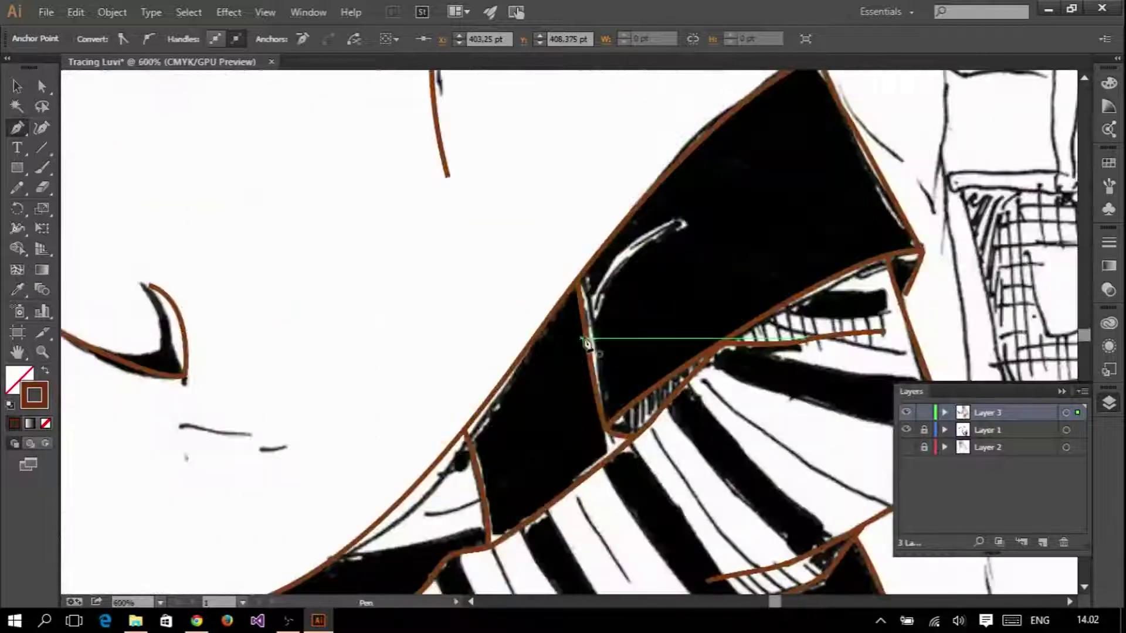
pyautogui.click(679, 224)
pyautogui.scroll(-2, 756, 217)
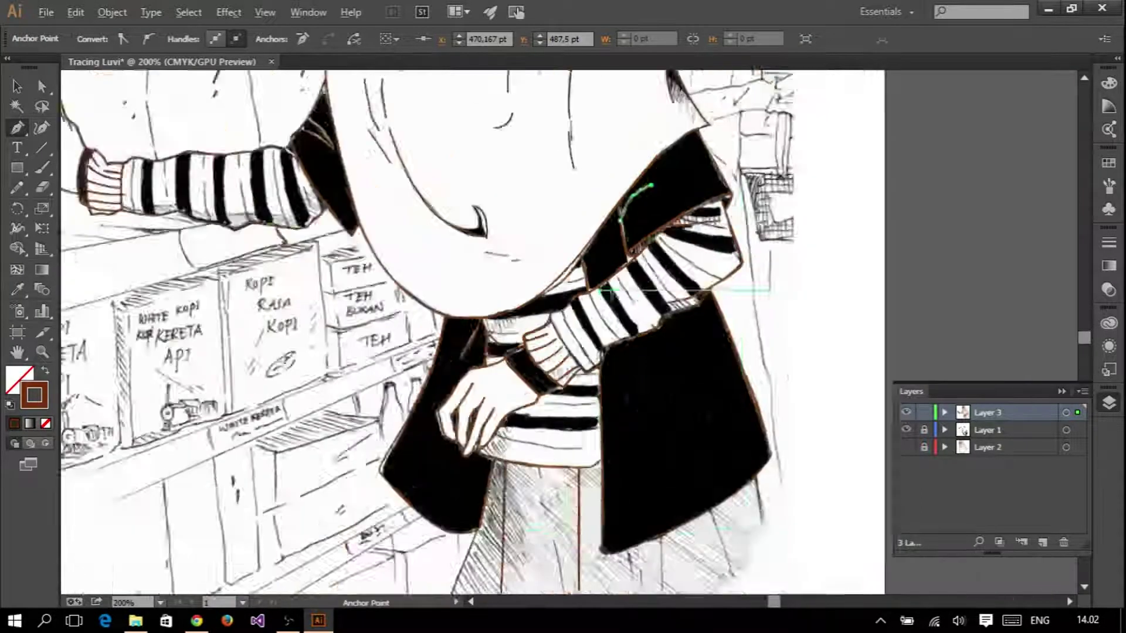
# - Draw a vertical skirt fold line, start another fold, and add the skirt's left edge line
pyautogui.click(653, 403)
pyautogui.click(680, 507)
pyautogui.click(576, 438)
pyautogui.click(576, 587)
pyautogui.click(394, 340)
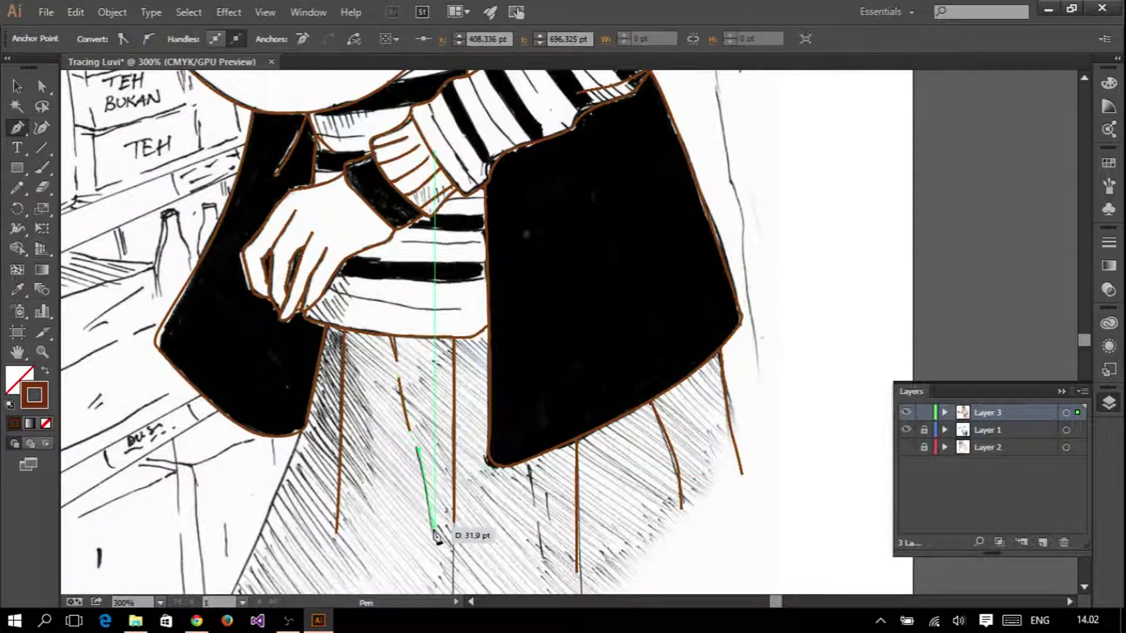
pyautogui.click(305, 427)
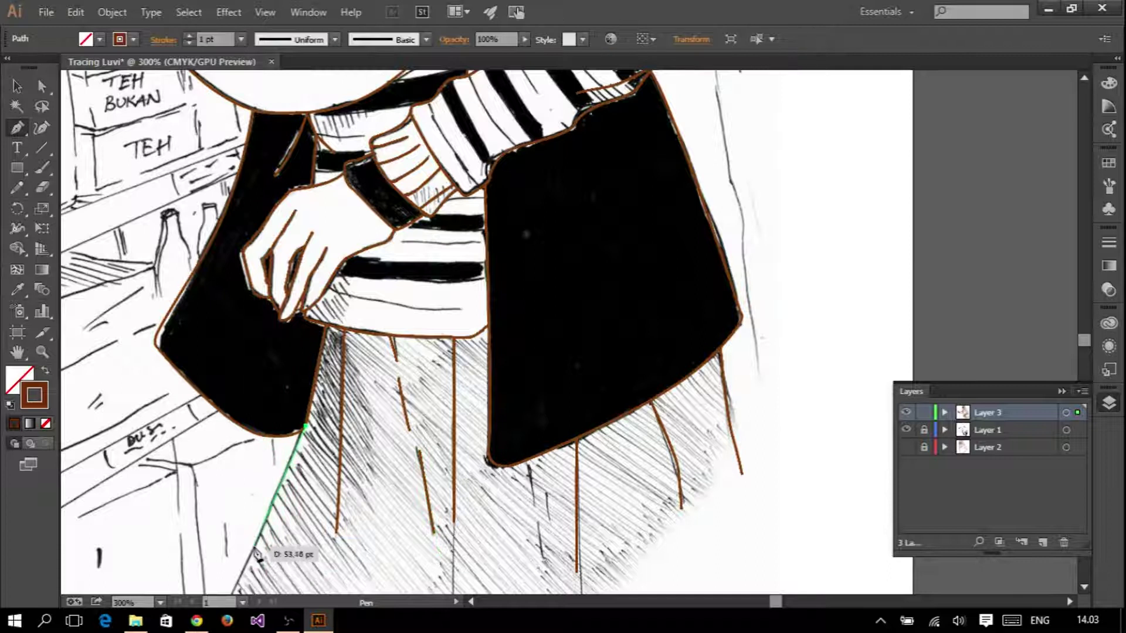
pyautogui.click(244, 557)
# - Hide the scanned sketch layer so only the brown line art shows
pyautogui.scroll(-3, 554, 509)
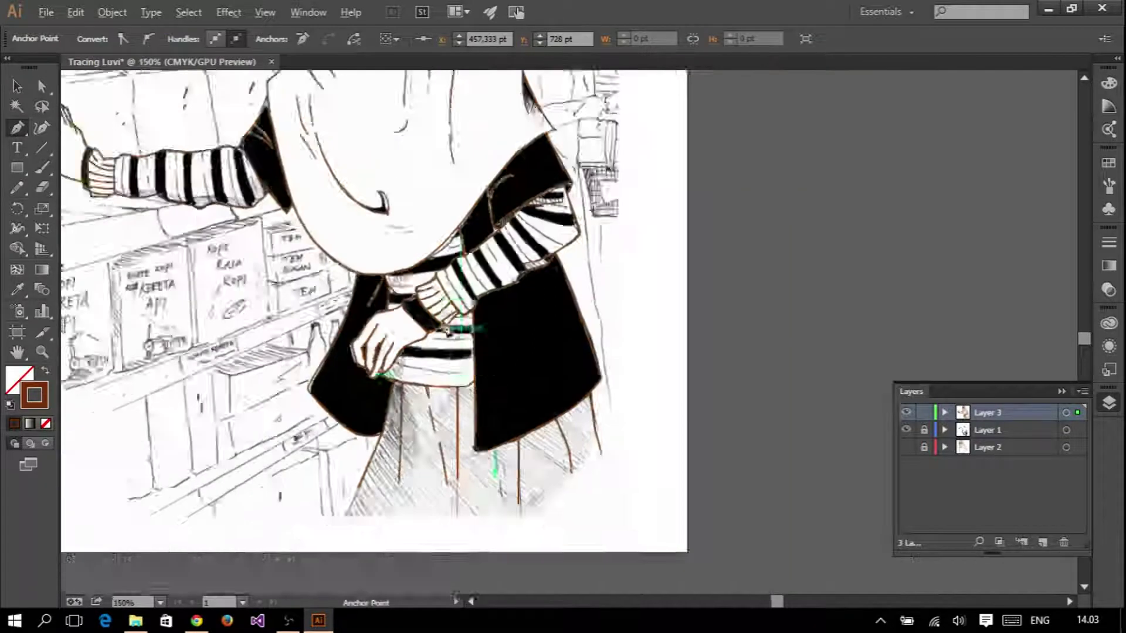
pyautogui.scroll(-3, 527, 293)
pyautogui.scroll(3, 530, 204)
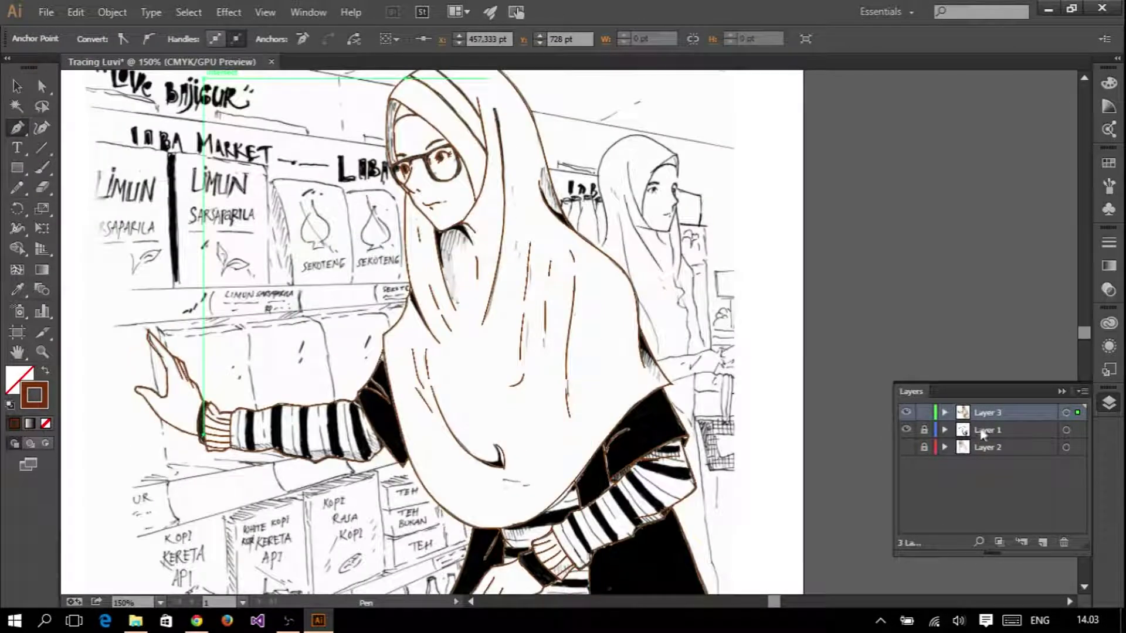
pyautogui.click(906, 429)
pyautogui.scroll(-1, 604, 449)
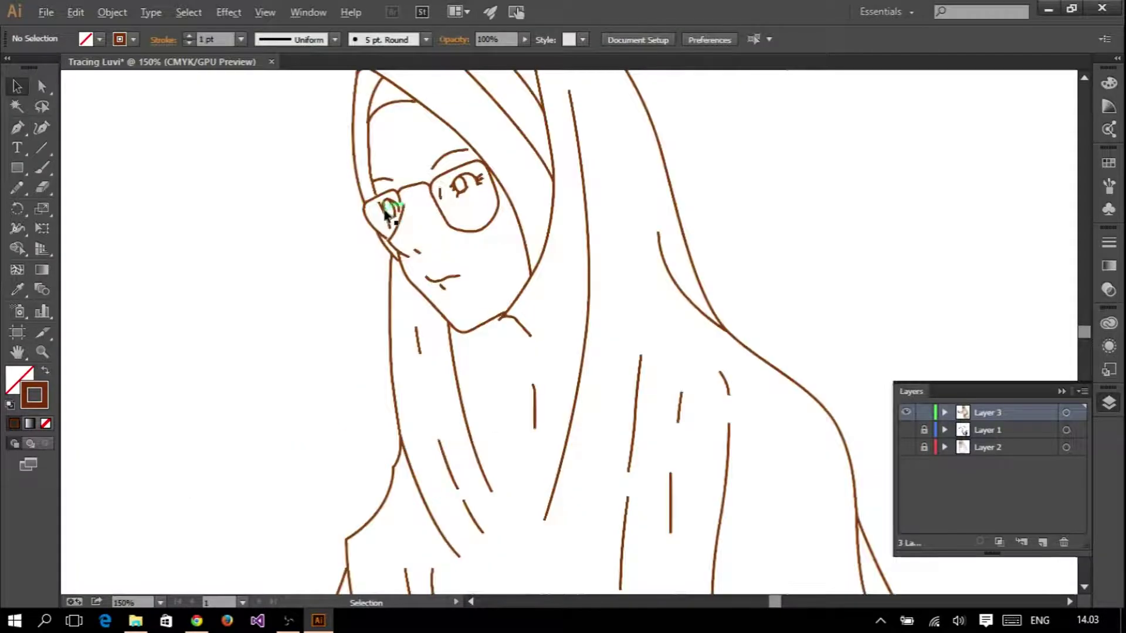
# - Make the glasses outline stroke thicker
pyautogui.scroll(3, 404, 199)
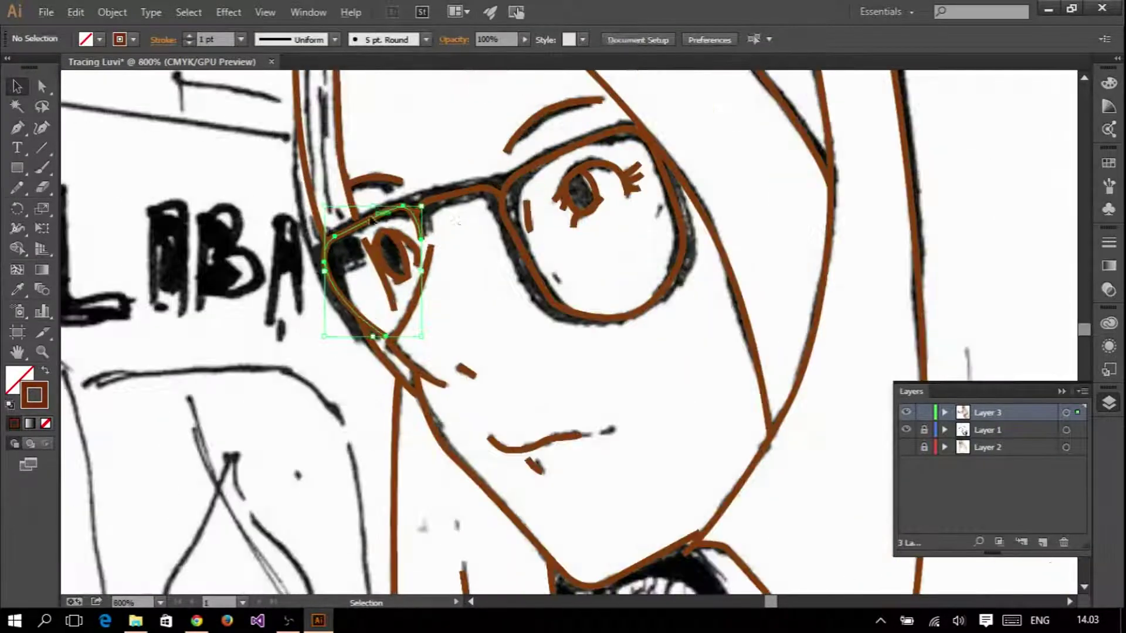
pyautogui.click(352, 305)
pyautogui.click(240, 39)
pyautogui.click(261, 165)
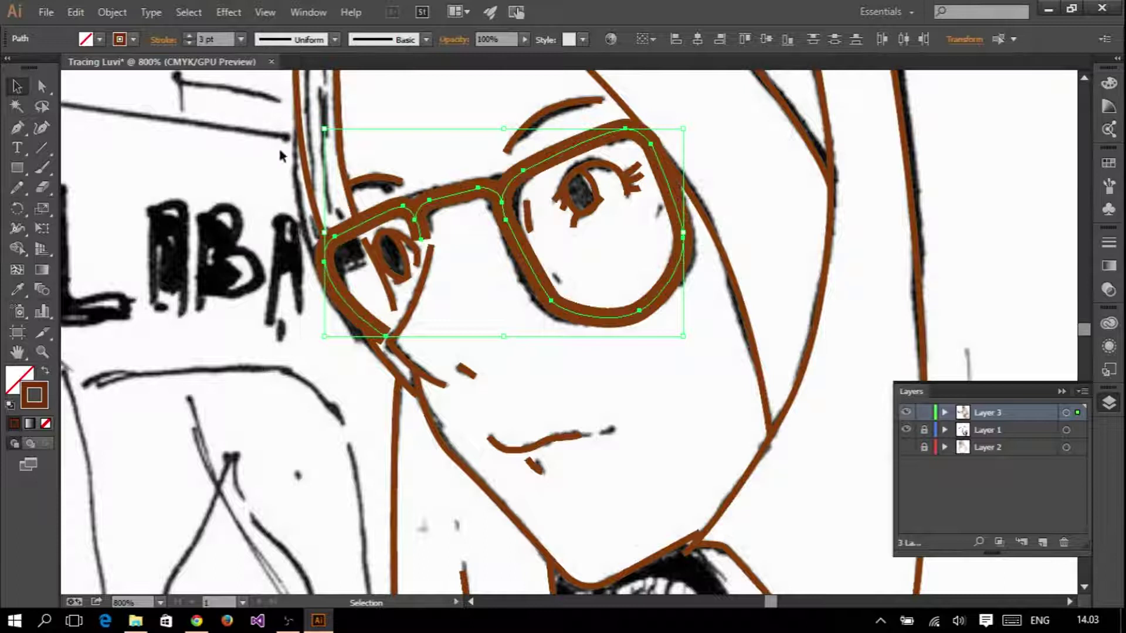
pyautogui.hotkey('ctrl', '-')
# - Select the small nose stroke, then the eyebrow stroke above the glasses
pyautogui.click(493, 254)
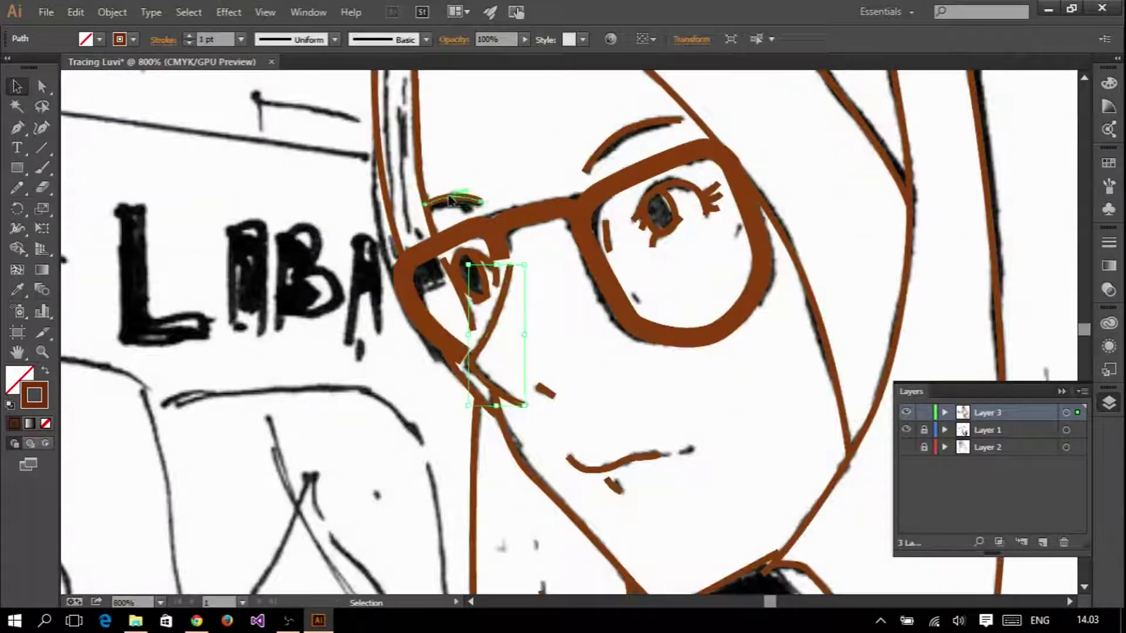
pyautogui.click(621, 114)
pyautogui.hotkey('ctrl', '-')
pyautogui.click(497, 352)
pyautogui.scroll(-1, 497, 352)
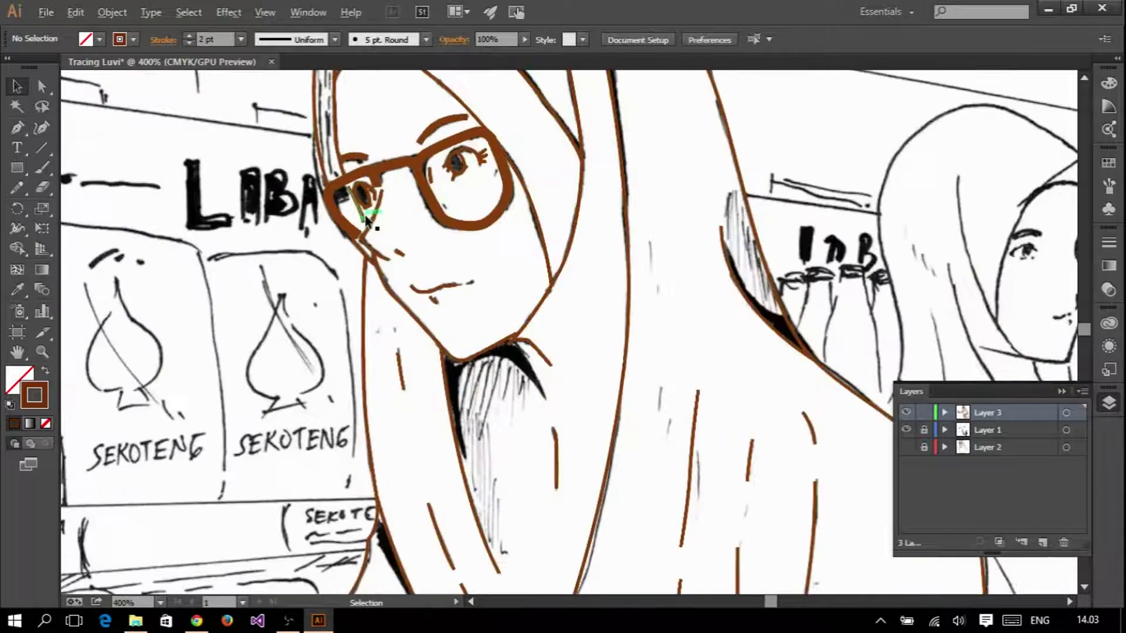
pyautogui.scroll(-1, 469, 323)
pyautogui.scroll(-1, 437, 290)
# - Select the hijab fold lines and the long curve and hook strokes to taper them
pyautogui.click(434, 290)
pyautogui.scroll(-2, 437, 290)
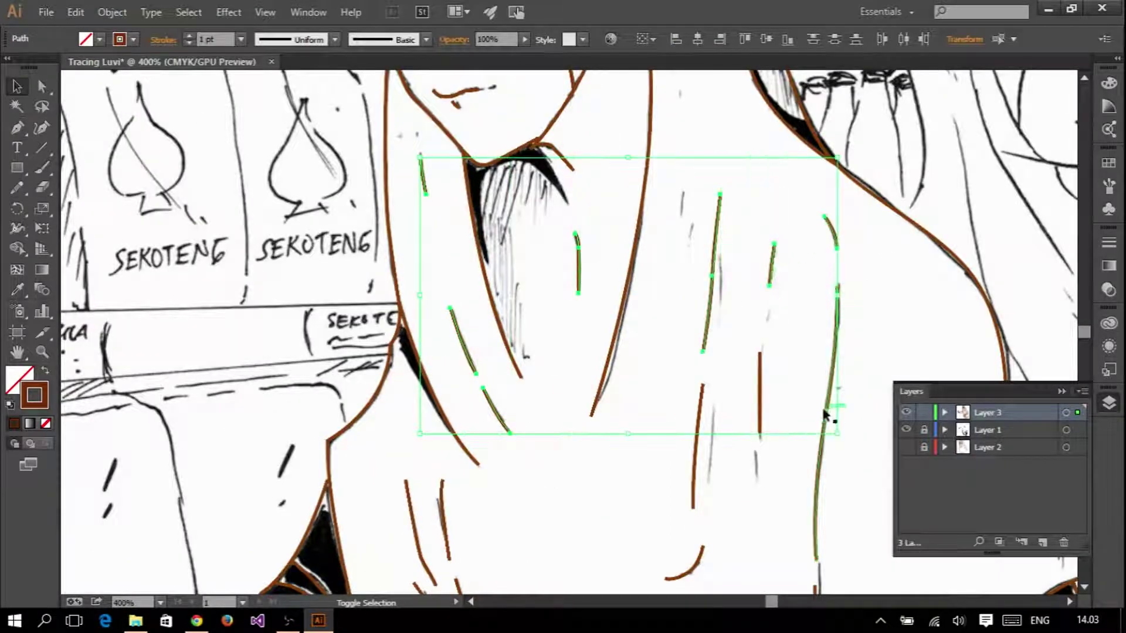
pyautogui.scroll(-3, 651, 343)
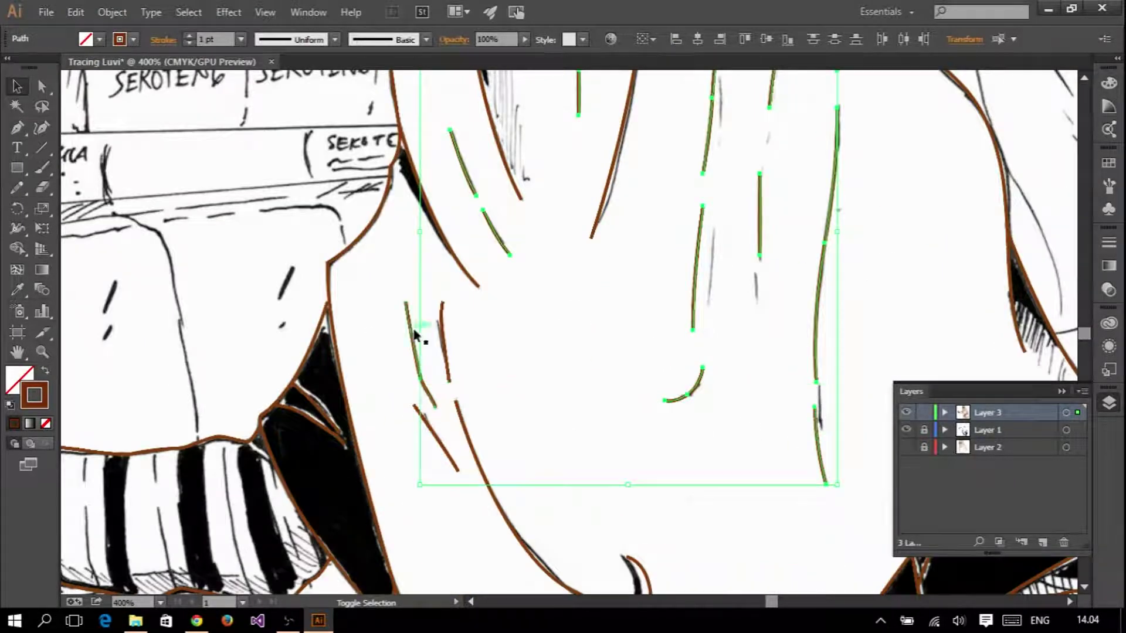
pyautogui.scroll(-3, 586, 352)
pyautogui.keyDown('shift'); pyautogui.click(633, 410); pyautogui.keyUp('shift')
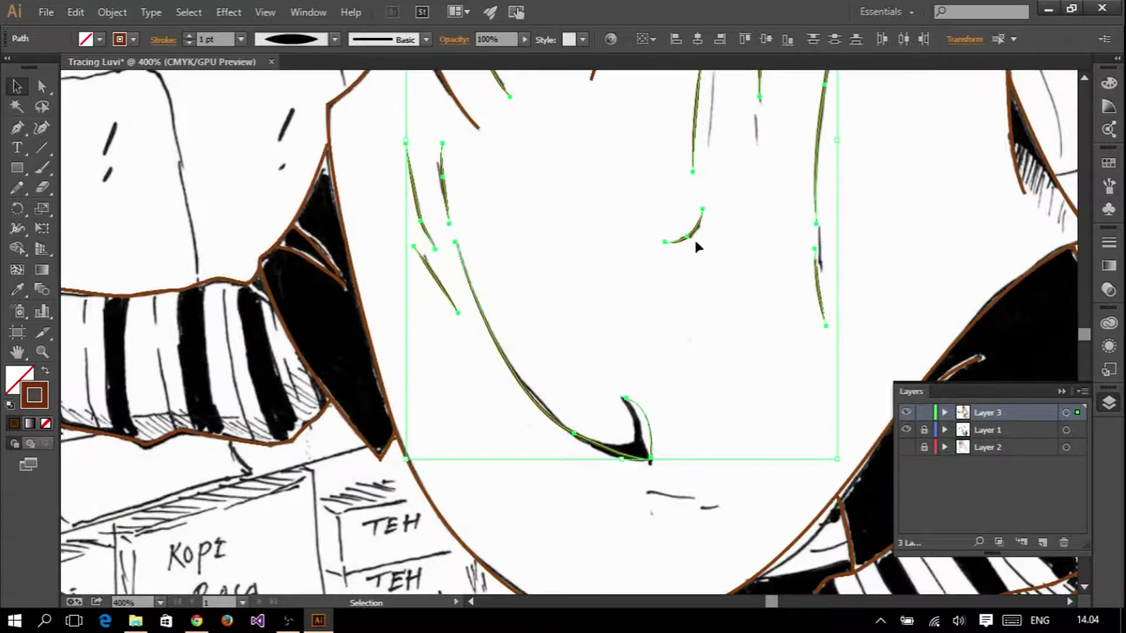
pyautogui.scroll(-2, 698, 247)
pyautogui.scroll(1, 591, 314)
pyautogui.click(708, 309)
# - Check the small cheek stroke, then scroll through the drawing to review the tapered lines
pyautogui.scroll(-1, 708, 309)
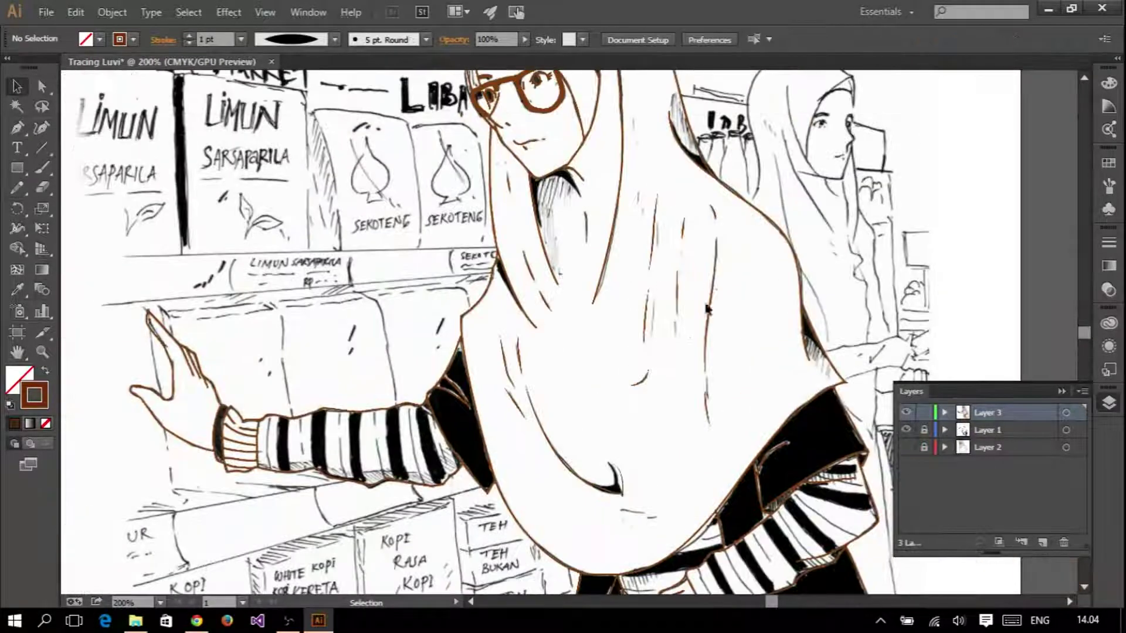
pyautogui.scroll(2, 586, 293)
pyautogui.scroll(3, 473, 232)
pyautogui.scroll(1, 488, 385)
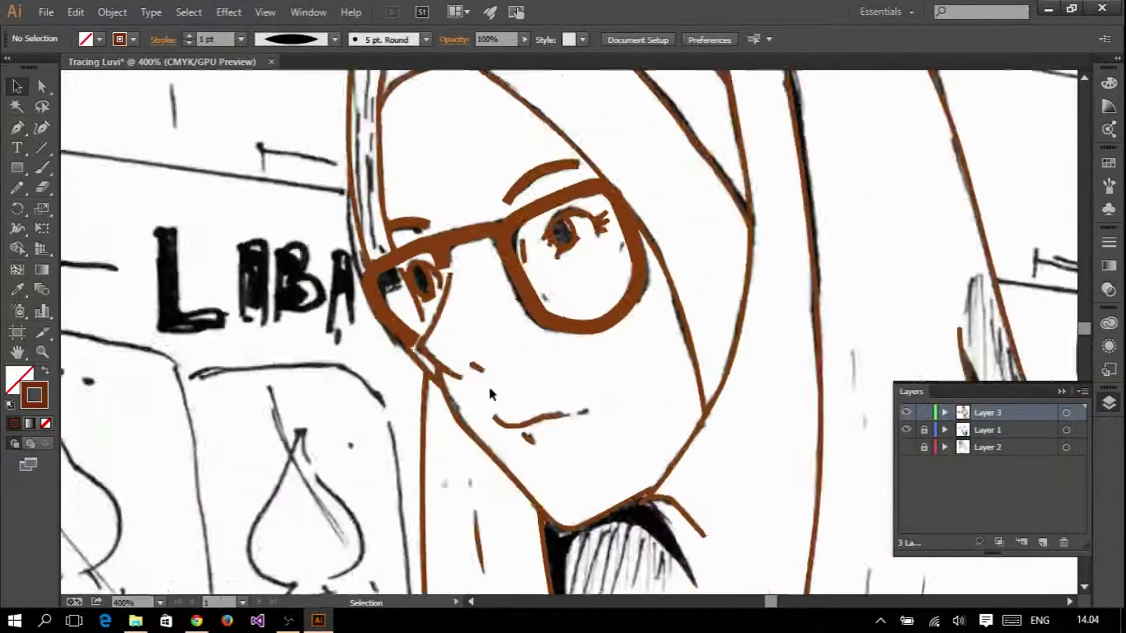
pyautogui.scroll(2, 491, 394)
pyautogui.click(467, 361)
pyautogui.click(563, 277)
pyautogui.scroll(-2, 563, 277)
pyautogui.scroll(-2, 563, 277)
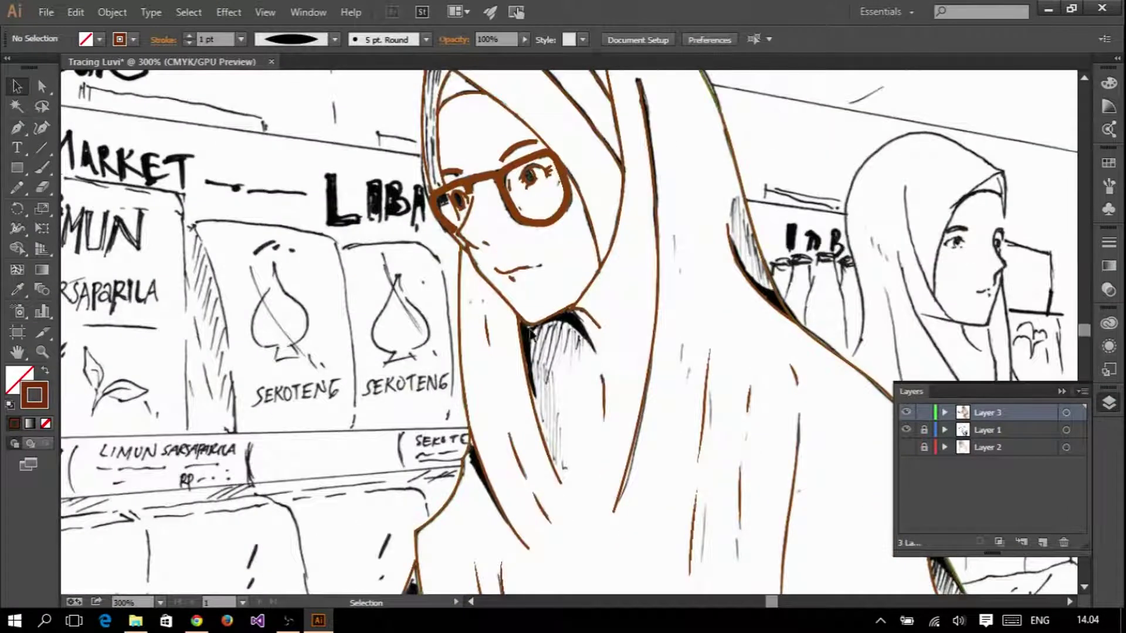
pyautogui.scroll(2, 563, 277)
pyautogui.scroll(-1, 563, 277)
pyautogui.scroll(-2, 554, 343)
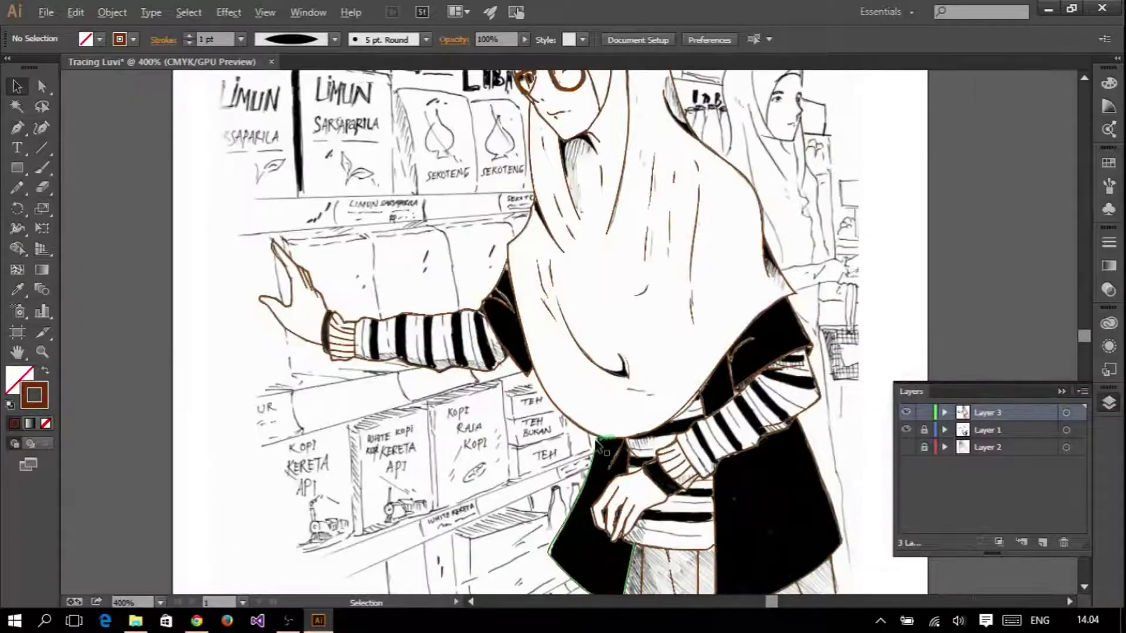
pyautogui.scroll(-1, 545, 408)
# - Select all traced paths and expand their fills and strokes into shapes
pyautogui.hotkey('ctrl', 'a')
pyautogui.click(112, 12)
pyautogui.click(112, 12)
pyautogui.click(124, 185)
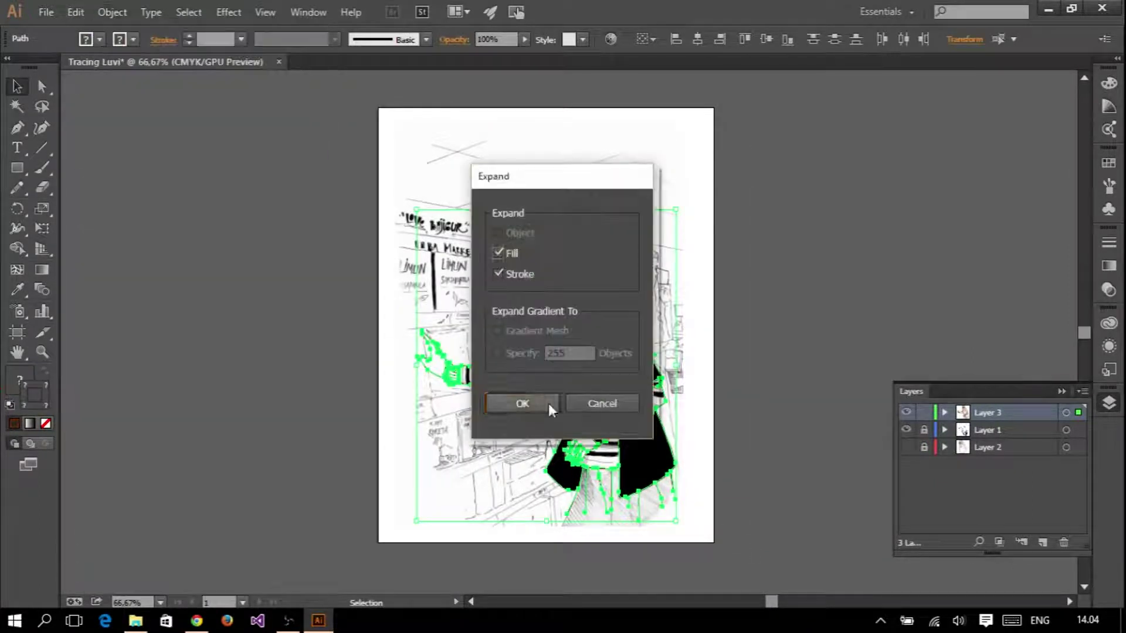
pyautogui.click(522, 404)
pyautogui.hotkey('ctrl', 'shift', 'a')
# - Nudge the thin hijab fold line's top anchor up and left with Direct Selection
pyautogui.scroll(3, 515, 154)
pyautogui.scroll(3, 514, 154)
pyautogui.press('a')
pyautogui.click(513, 153)
pyautogui.scroll(2, 513, 153)
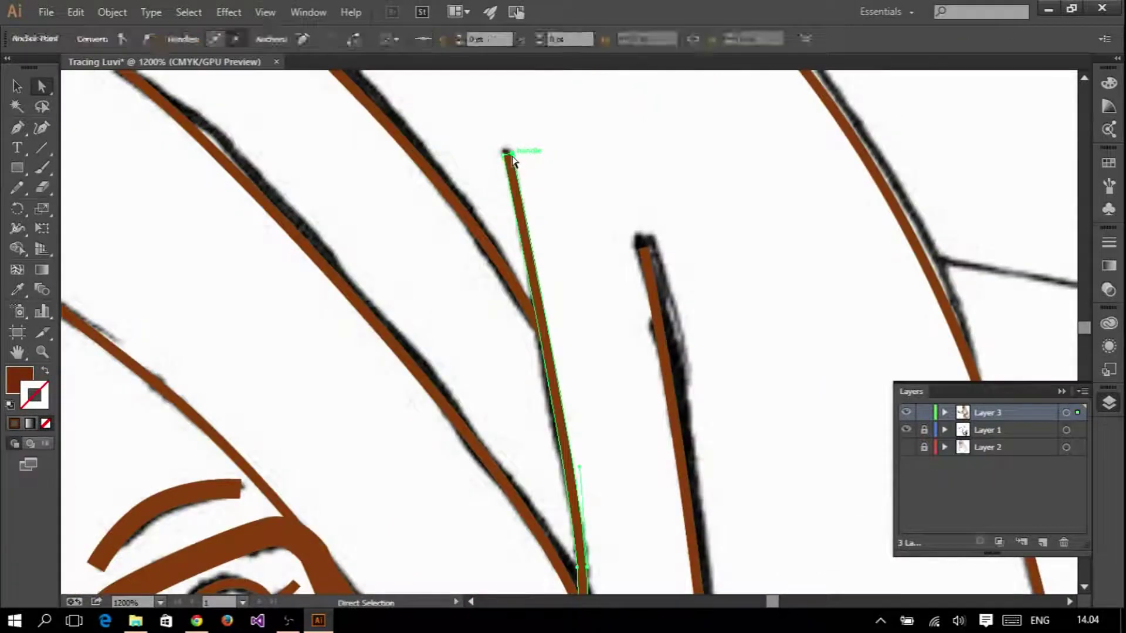
pyautogui.moveTo(504, 151); pyautogui.dragTo(499, 148)
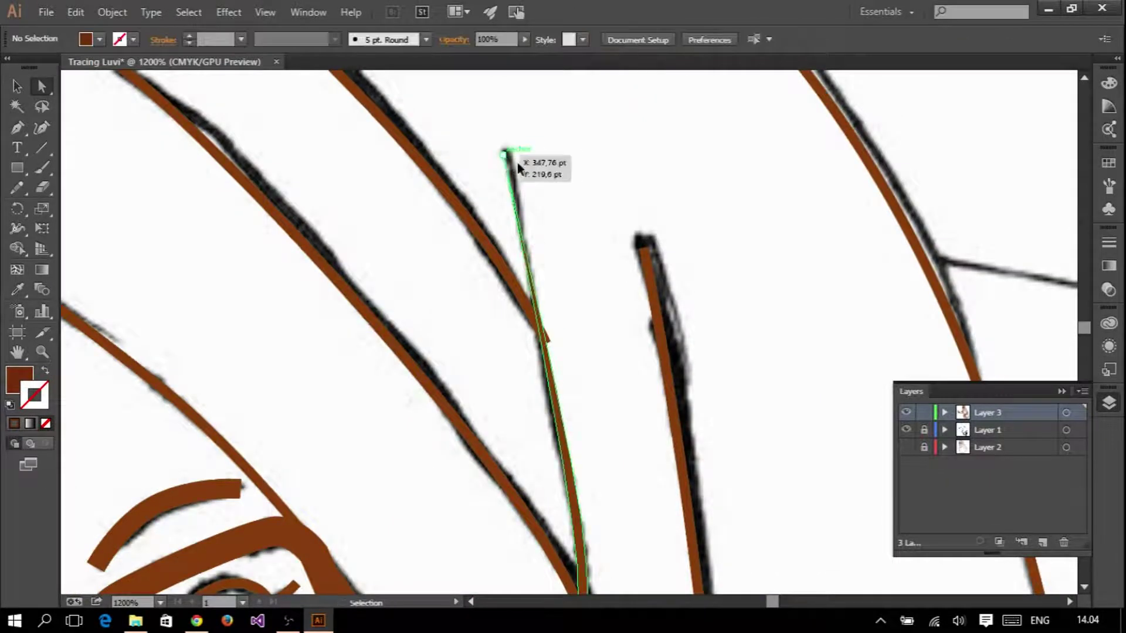
pyautogui.hotkey('ctrl', 'shift', 'a')
pyautogui.scroll(1, 516, 165)
# - Convert the fold line's top anchor into a pointed tip
pyautogui.hotkey('shift', 'c')
pyautogui.click(502, 166)
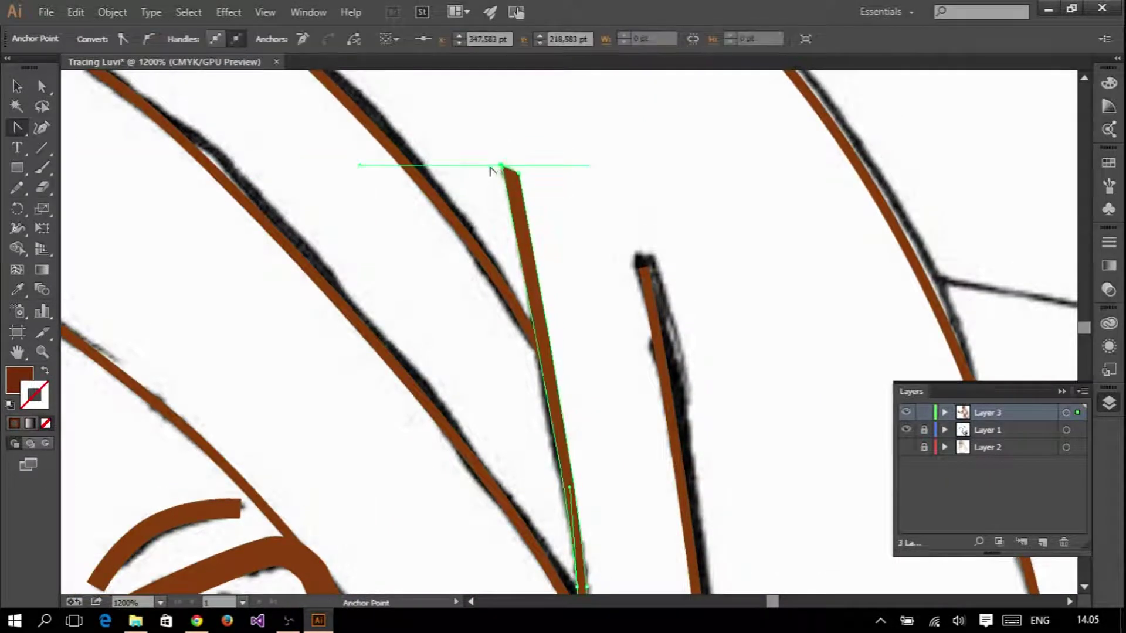
pyautogui.moveTo(495, 157)
pyautogui.mouseDown()
pyautogui.moveTo(548, 164)
pyautogui.moveTo(503, 170)
pyautogui.mouseUp()
pyautogui.press('a')
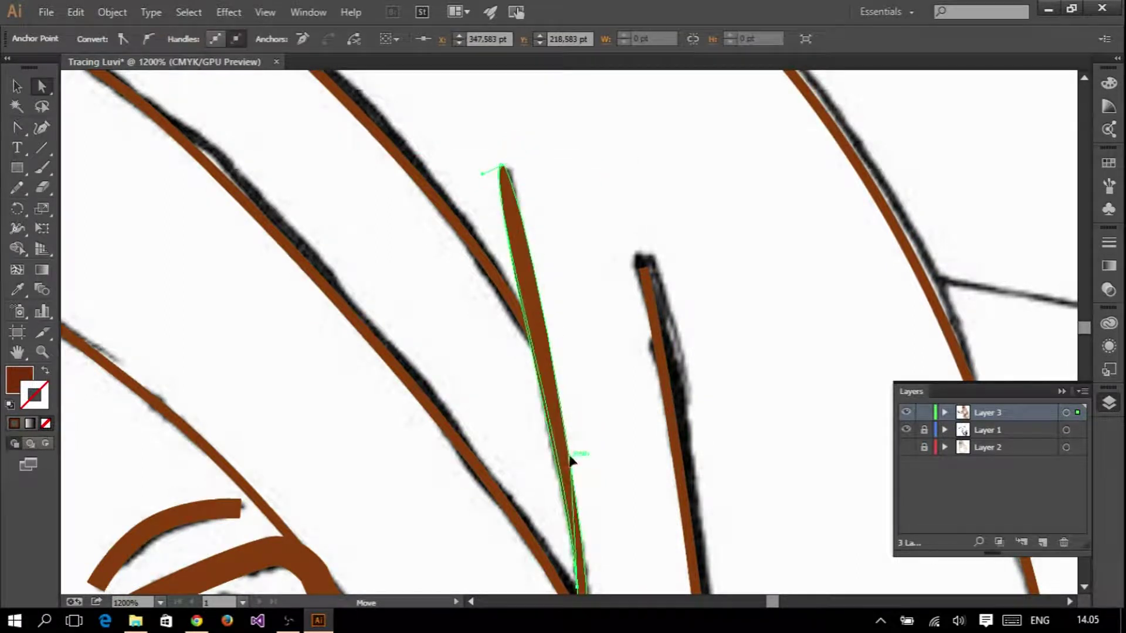
pyautogui.hotkey('ctrl', 'shift', 'a')
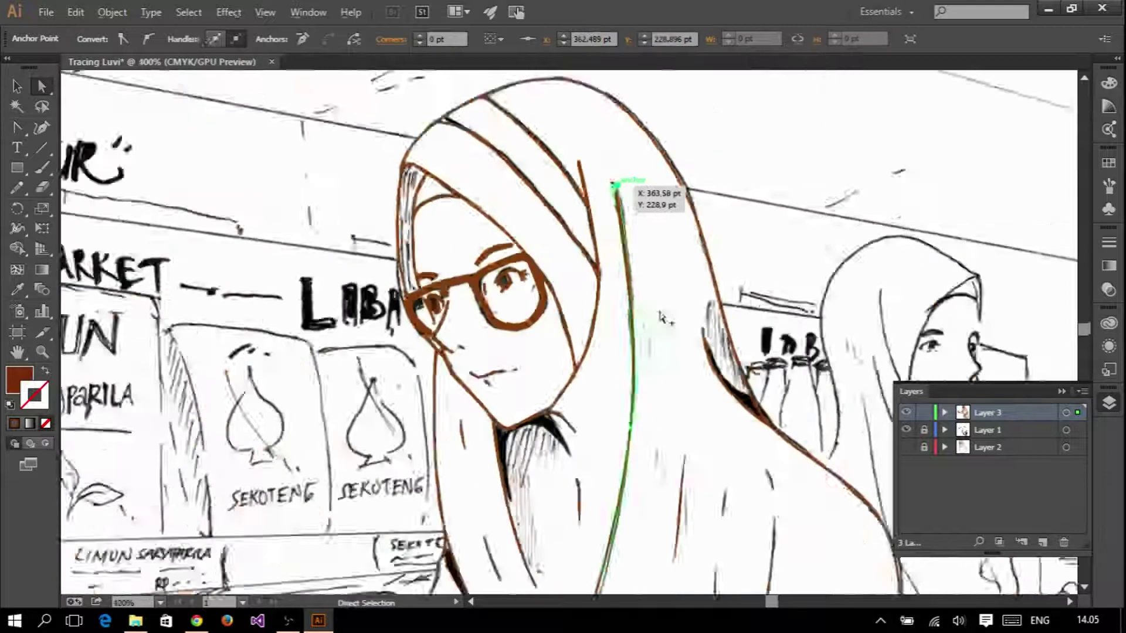
# - Select the next thick hijab stroke for anchor editing, then deselect it
pyautogui.scroll(1, 598, 176)
pyautogui.click(598, 176)
pyautogui.press('p')
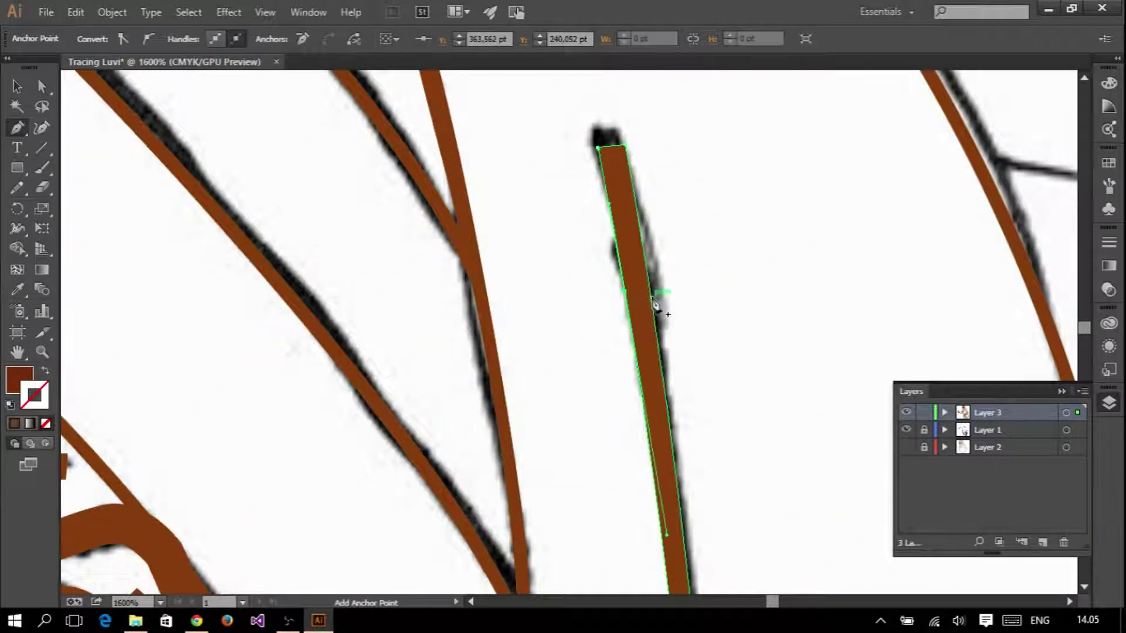
pyautogui.press('a')
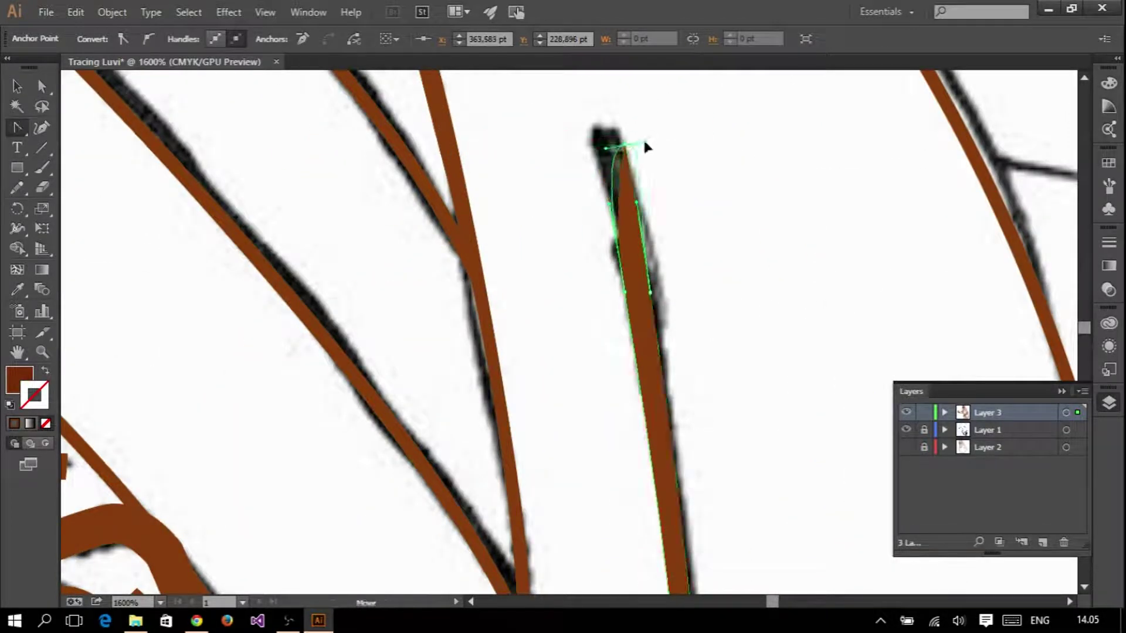
pyautogui.hotkey('ctrl', 'shift', 'a')
pyautogui.keyDown('alt'); pyautogui.scroll(-4, 687, 226); pyautogui.keyUp('alt')
pyautogui.keyDown('alt'); pyautogui.scroll(-2, 687, 226); pyautogui.keyUp('alt')
# - Taper the tips of the large right eyebrow and the small left eyebrow
pyautogui.keyDown('alt'); pyautogui.scroll(3, 670, 239); pyautogui.keyUp('alt')
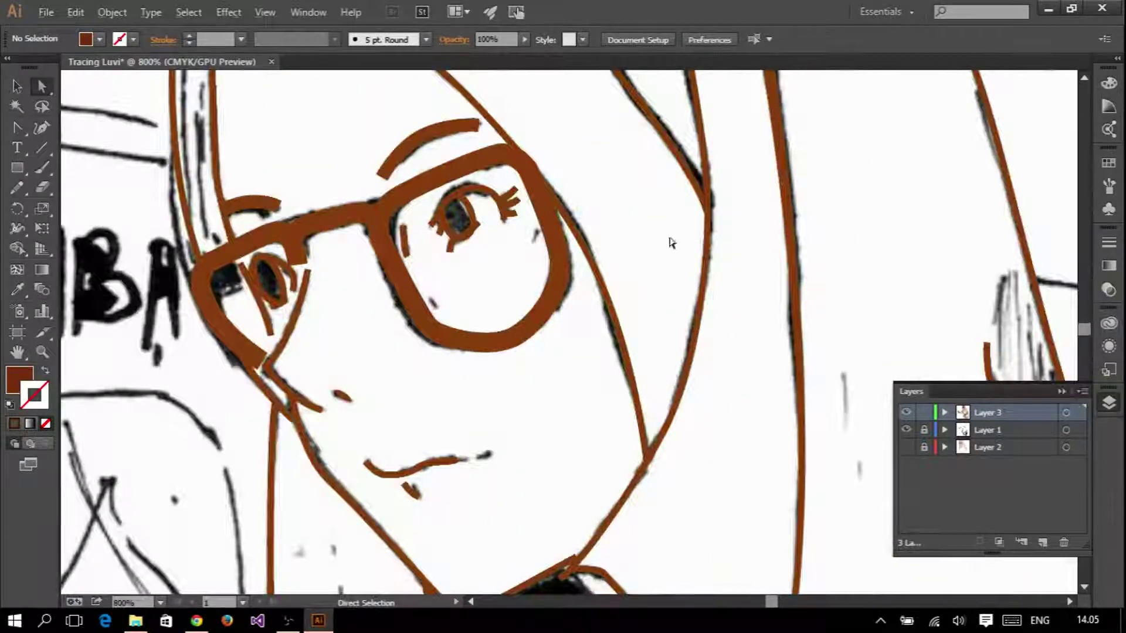
pyautogui.keyDown('alt'); pyautogui.scroll(2, 504, 176); pyautogui.keyUp('alt')
pyautogui.click(516, 234)
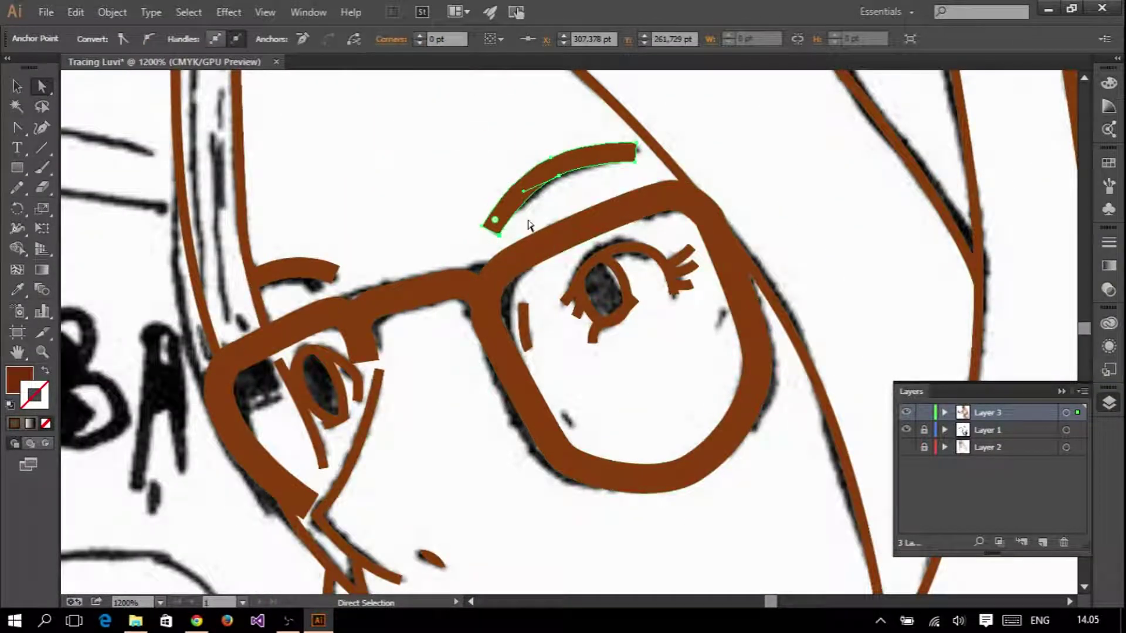
pyautogui.moveTo(495, 220); pyautogui.dragTo(494, 237)
pyautogui.moveTo(623, 169); pyautogui.dragTo(646, 148)
pyautogui.click(442, 179)
pyautogui.moveTo(333, 271); pyautogui.dragTo(337, 275)
pyautogui.click(262, 273)
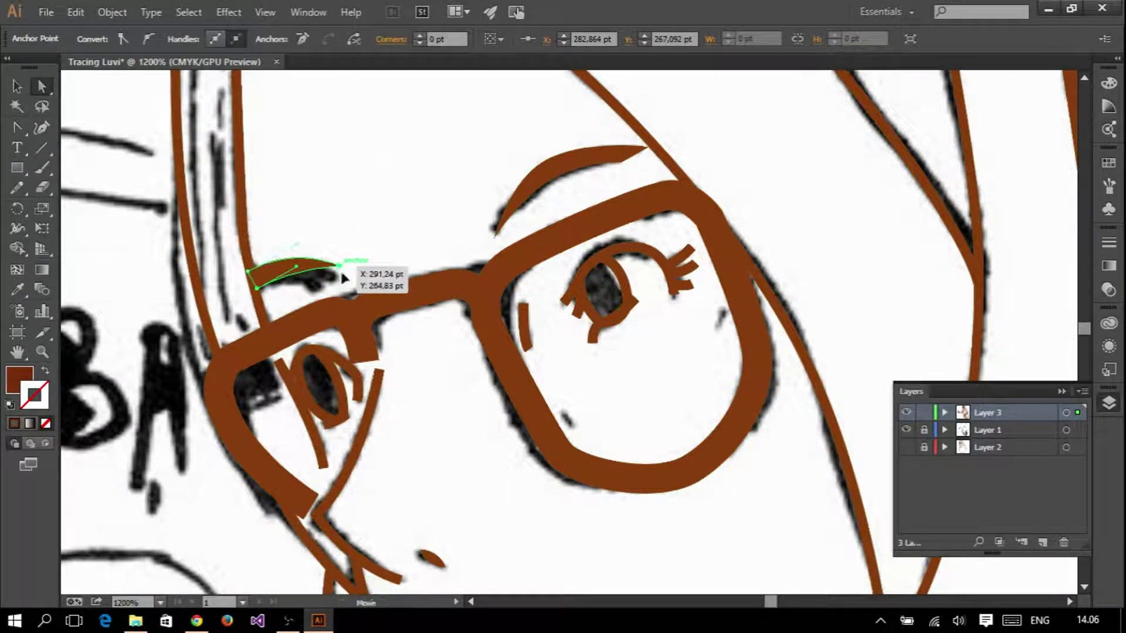
pyautogui.click(395, 216)
# - Sharpen the top of the short line inside the lens into a point
pyautogui.scroll(2, 447, 293)
pyautogui.click(492, 235)
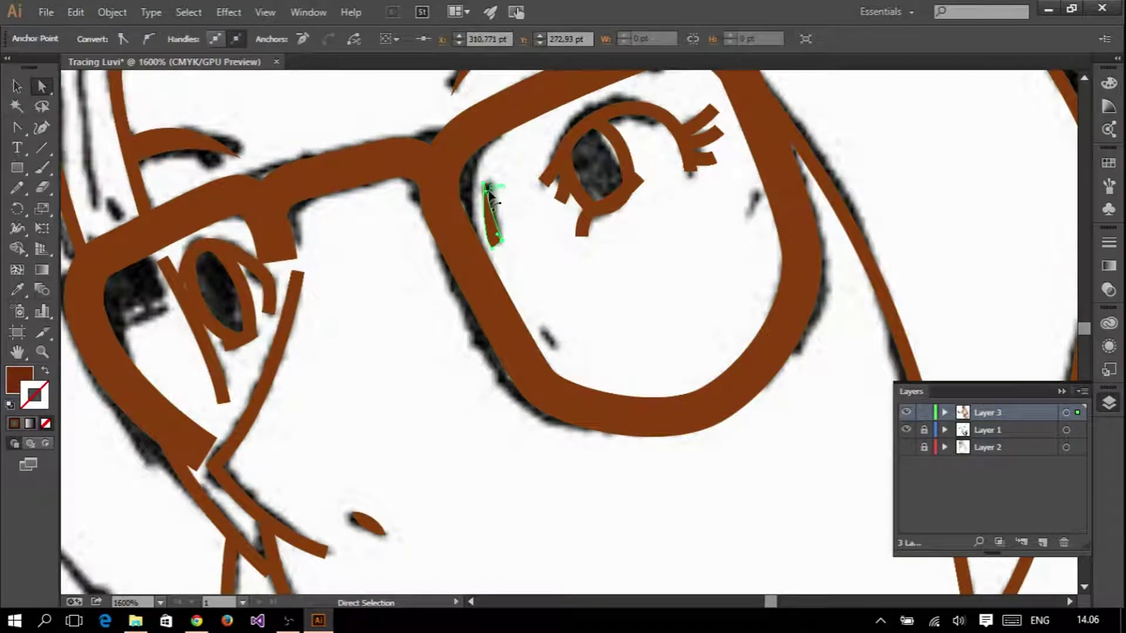
pyautogui.moveTo(497, 170); pyautogui.dragTo(492, 172)
pyautogui.scroll(-2, 502, 235)
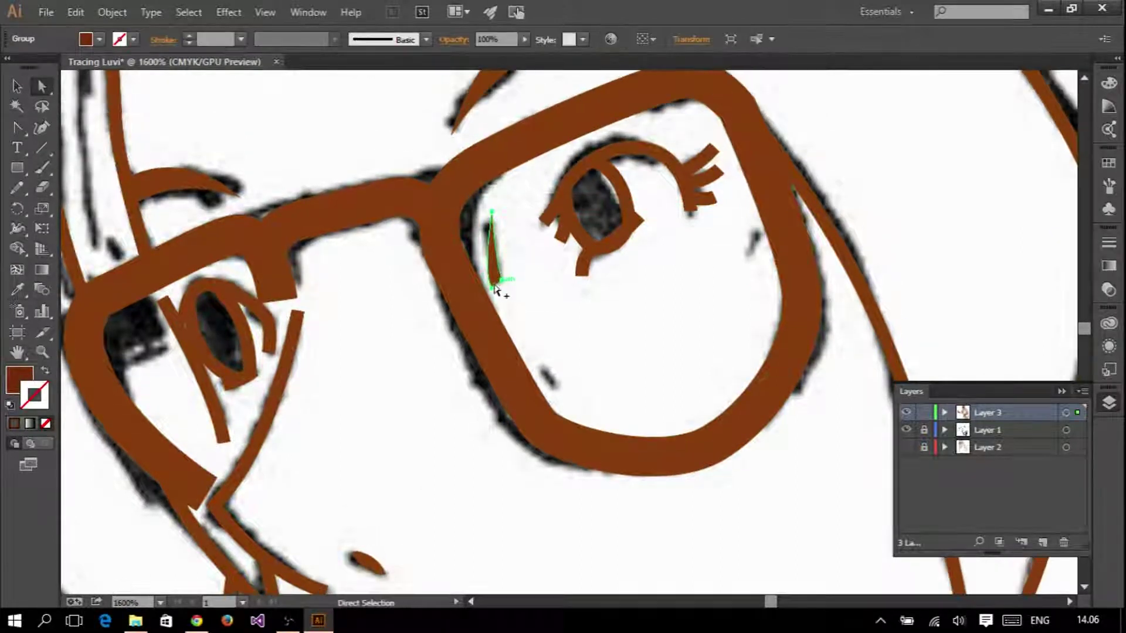
pyautogui.scroll(4, 502, 284)
pyautogui.moveTo(502, 284); pyautogui.dragTo(494, 271)
pyautogui.scroll(-4, 553, 232)
pyautogui.click(553, 231)
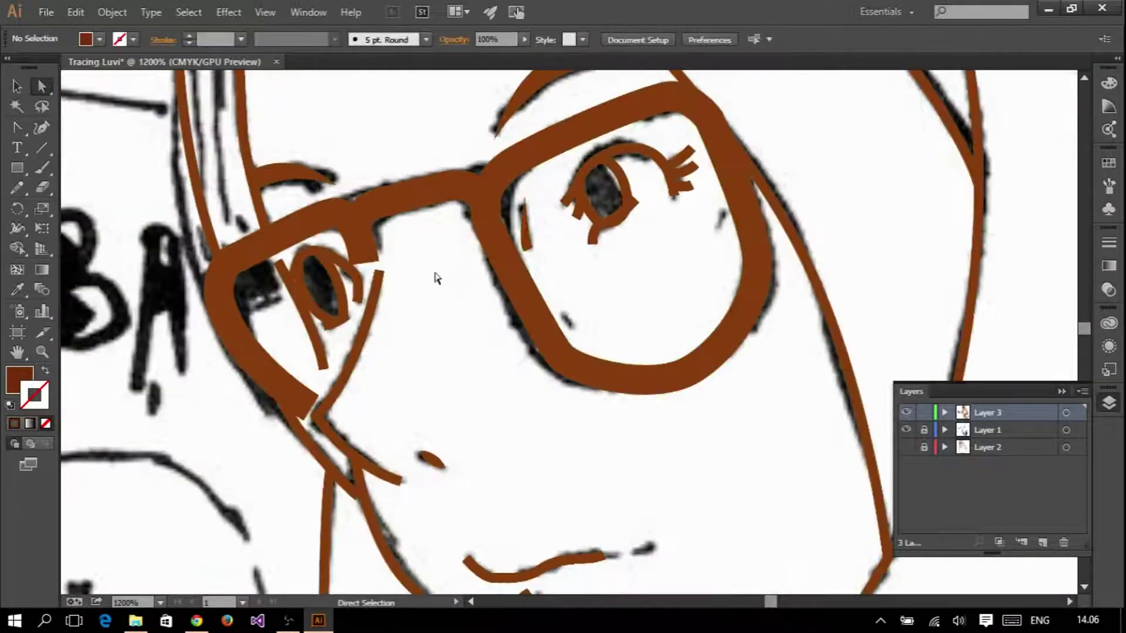
# - Taper the end of the brown line running along the nose
pyautogui.scroll(1, 420, 334)
pyautogui.scroll(1, 420, 334)
pyautogui.click(420, 208)
pyautogui.moveTo(410, 203)
pyautogui.mouseDown()
pyautogui.moveTo(403, 163)
pyautogui.moveTo(420, 173)
pyautogui.mouseUp()
pyautogui.click(411, 183)
pyautogui.click(439, 176)
pyautogui.click(413, 164)
pyautogui.click(444, 177)
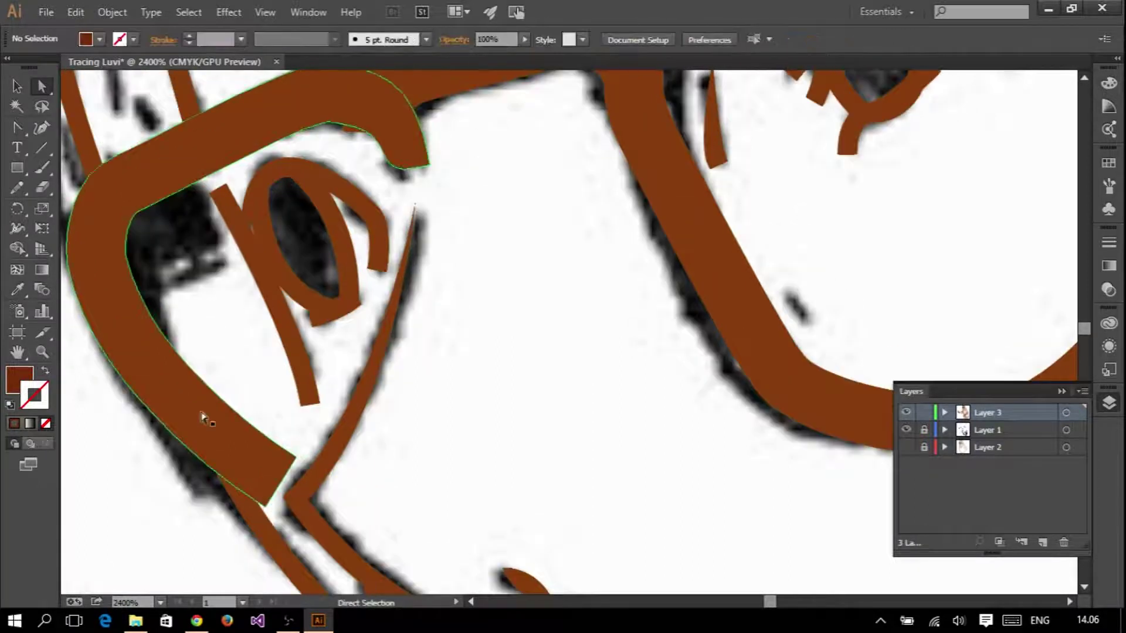
# - Reshape the left eye outline around the pupil and flatten its bottom curve
pyautogui.scroll(-5, 317, 434)
pyautogui.scroll(1, 264, 363)
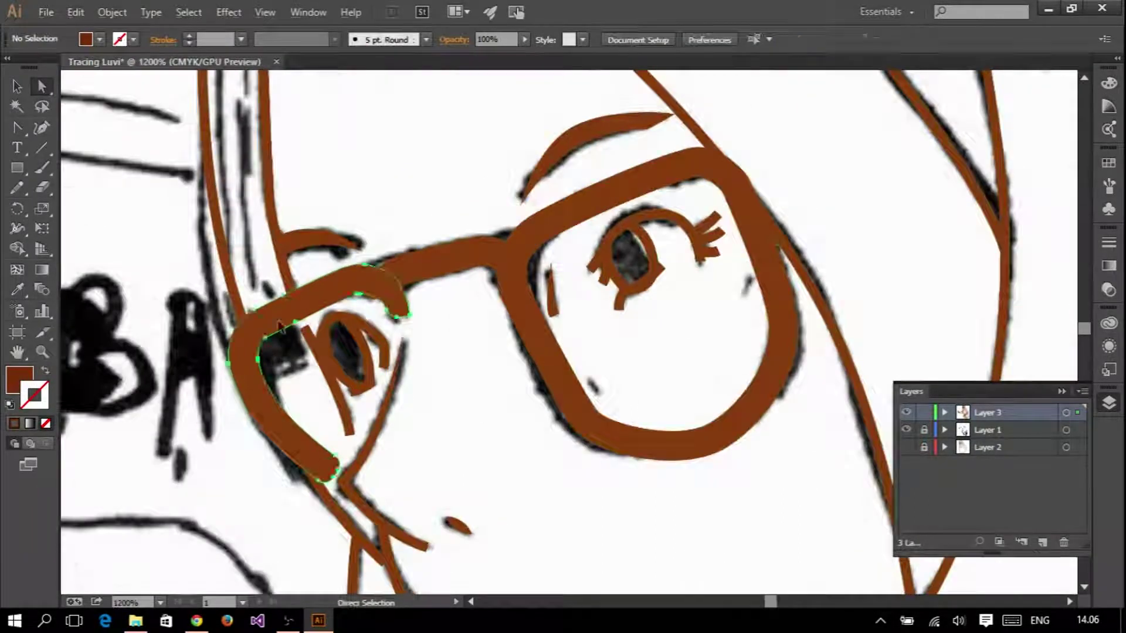
pyautogui.scroll(-1, 242, 346)
pyautogui.scroll(4, 321, 326)
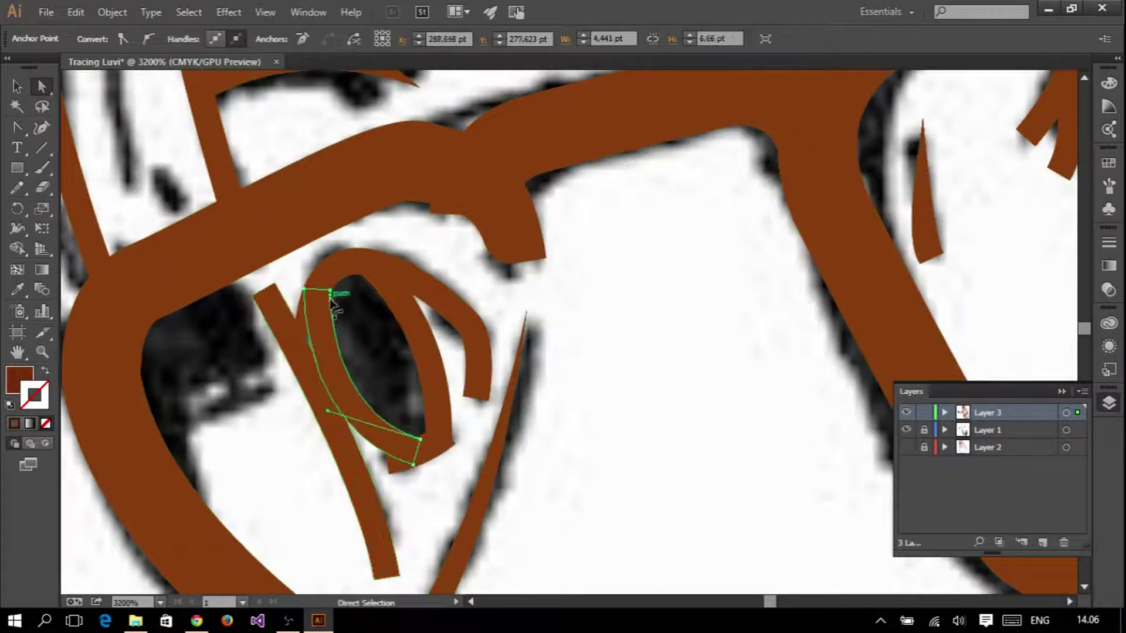
pyautogui.moveTo(388, 299); pyautogui.dragTo(361, 274)
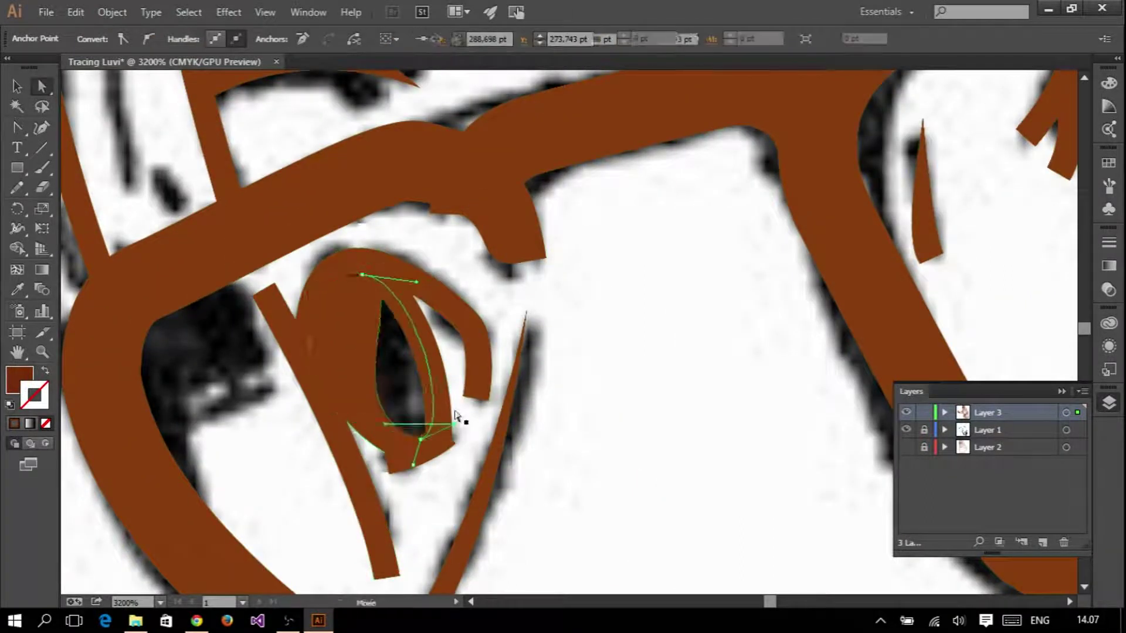
pyautogui.moveTo(455, 415); pyautogui.dragTo(318, 296)
pyautogui.moveTo(389, 469); pyautogui.dragTo(376, 454)
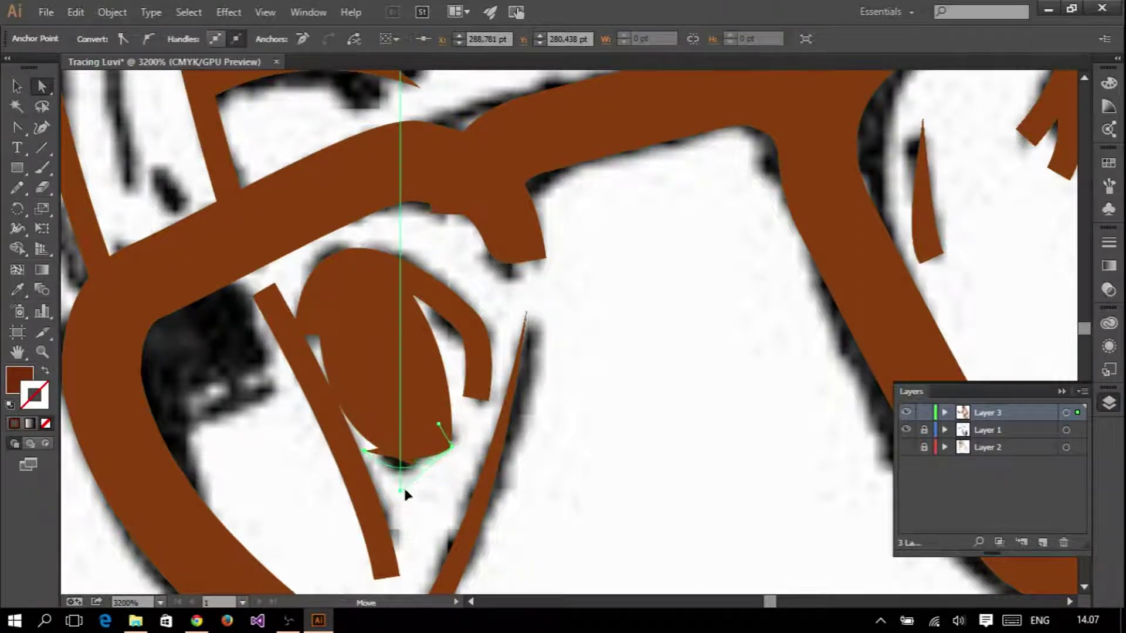
pyautogui.moveTo(454, 452); pyautogui.dragTo(447, 437)
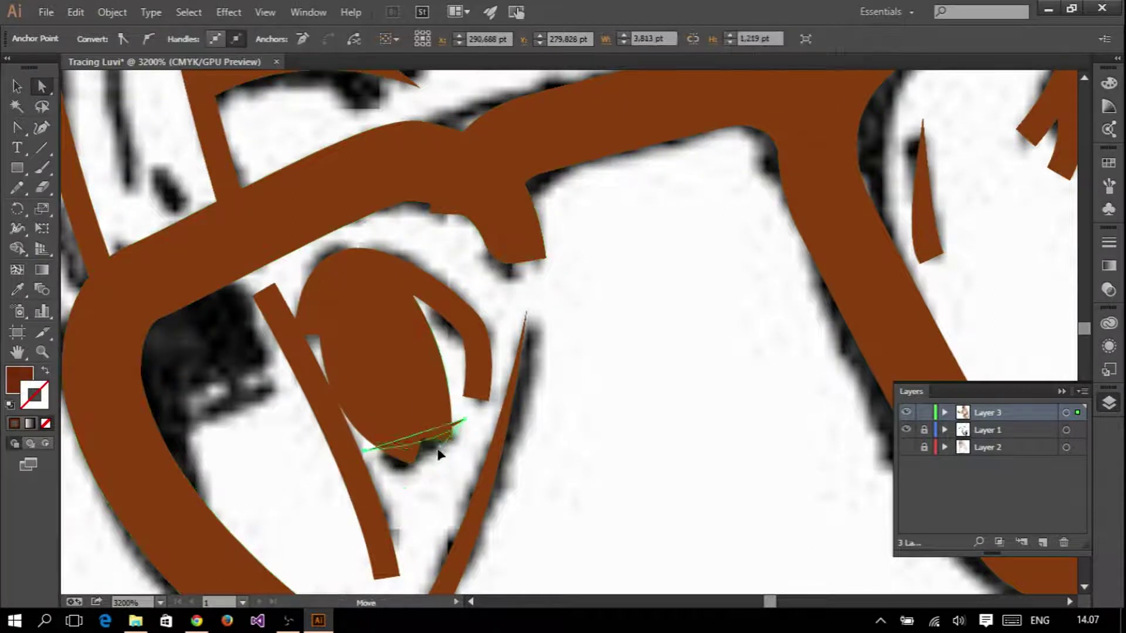
# - Taper the lower end of the arc above the eye and the diagonal stick's tip
pyautogui.click(467, 402)
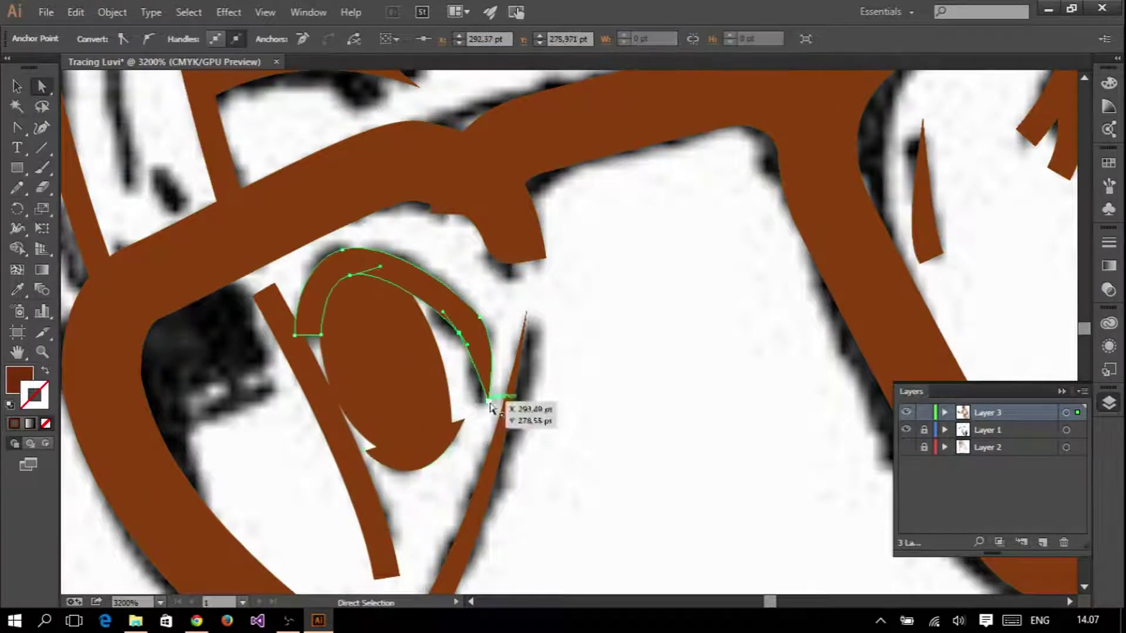
pyautogui.moveTo(491, 407); pyautogui.dragTo(470, 396)
pyautogui.click(272, 293)
pyautogui.moveTo(254, 302); pyautogui.dragTo(284, 293)
pyautogui.hotkey('ctrl', 'shift', 'a')
pyautogui.scroll(-3, 281, 293)
# - Reshape the glasses bridge by repositioning its anchors
pyautogui.scroll(1, 478, 308)
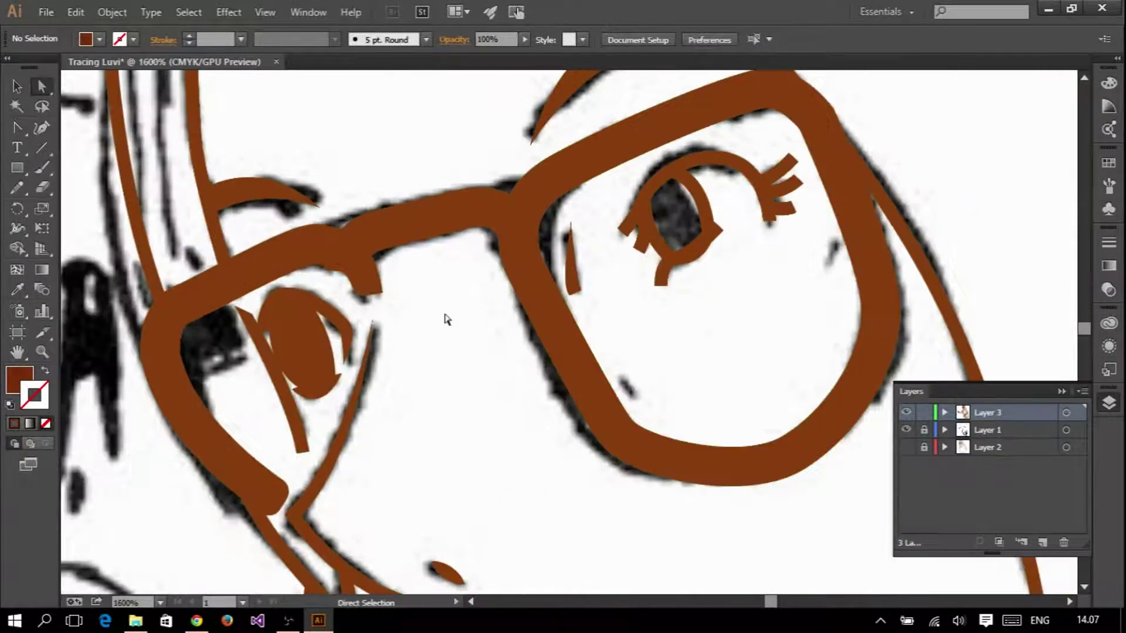
pyautogui.scroll(2, 446, 294)
pyautogui.moveTo(338, 286); pyautogui.dragTo(362, 269)
pyautogui.moveTo(746, 218); pyautogui.dragTo(729, 201)
pyautogui.scroll(-4, 638, 276)
pyautogui.hotkey('ctrl', 'shift', 'a')
pyautogui.scroll(3, 638, 276)
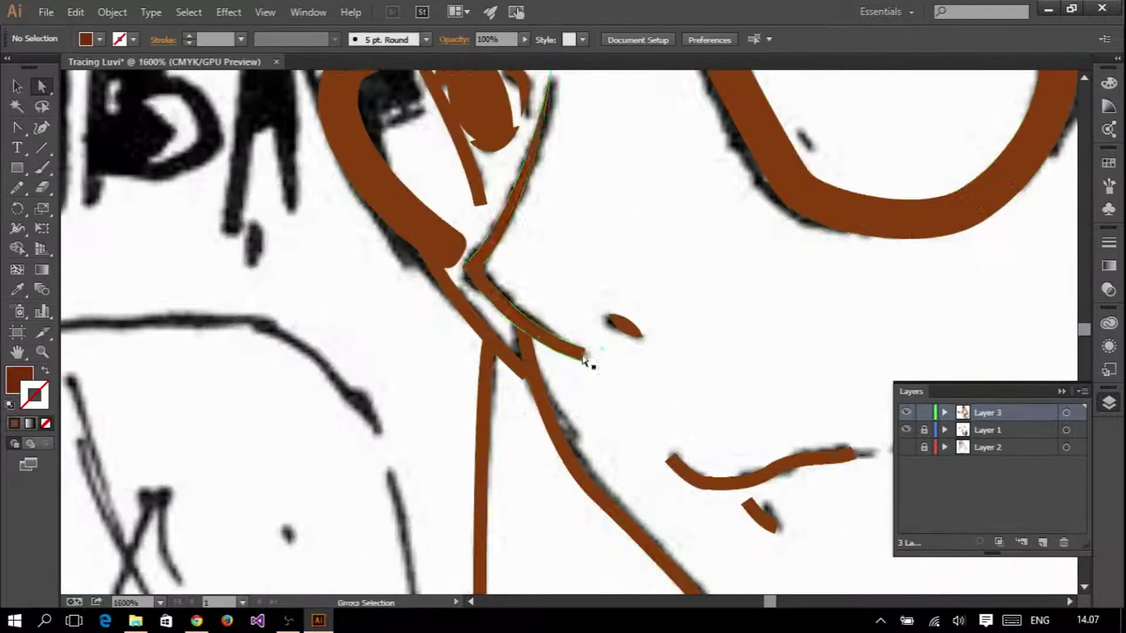
# - Raise the inner corner anchor of the nose stroke below the glasses
pyautogui.click(583, 354)
pyautogui.moveTo(492, 285); pyautogui.dragTo(463, 237)
pyautogui.scroll(2, 490, 273)
pyautogui.click(616, 251)
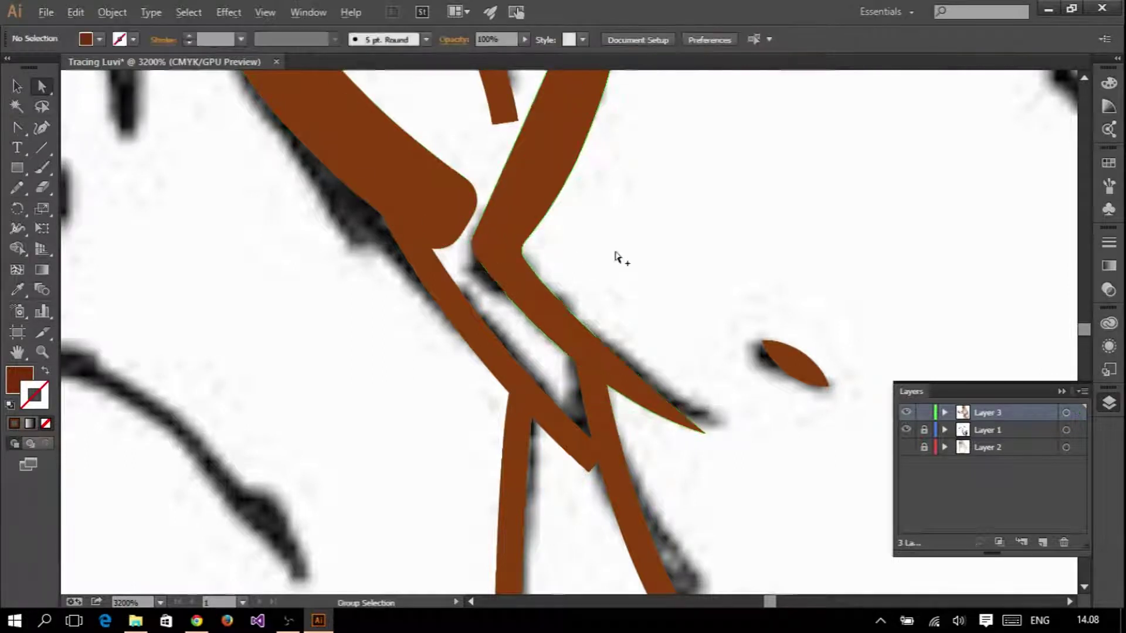
pyautogui.scroll(-1, 575, 300)
# - Bend the nose stroke's right edge into a tapering curve with the Anchor Point tool
pyautogui.click(575, 300)
pyautogui.scroll(2, 620, 239)
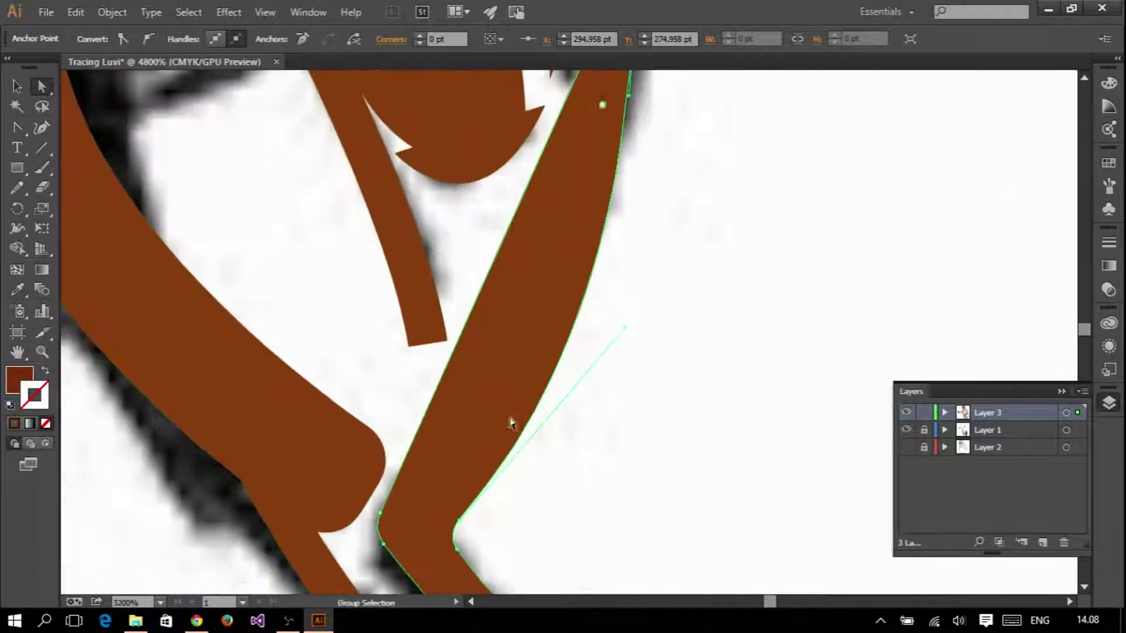
pyautogui.hotkey('shift', 'c')
pyautogui.moveTo(563, 360); pyautogui.dragTo(574, 355)
pyautogui.scroll(-3, 576, 355)
pyautogui.press('a')
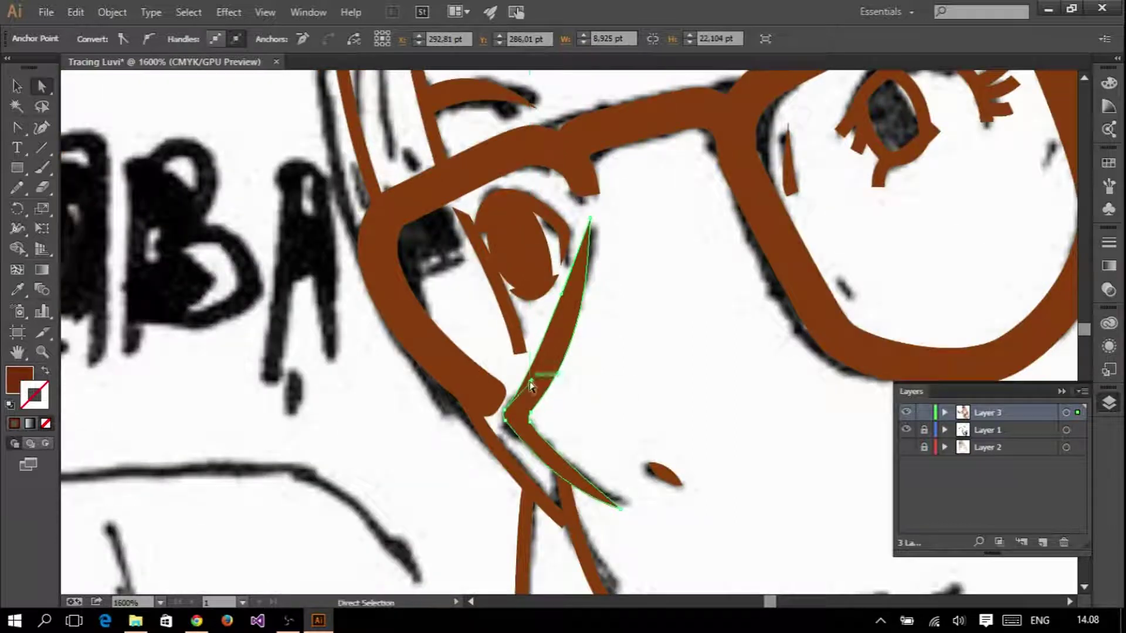
pyautogui.scroll(-3, 578, 357)
pyautogui.click(653, 330)
pyautogui.scroll(2, 762, 282)
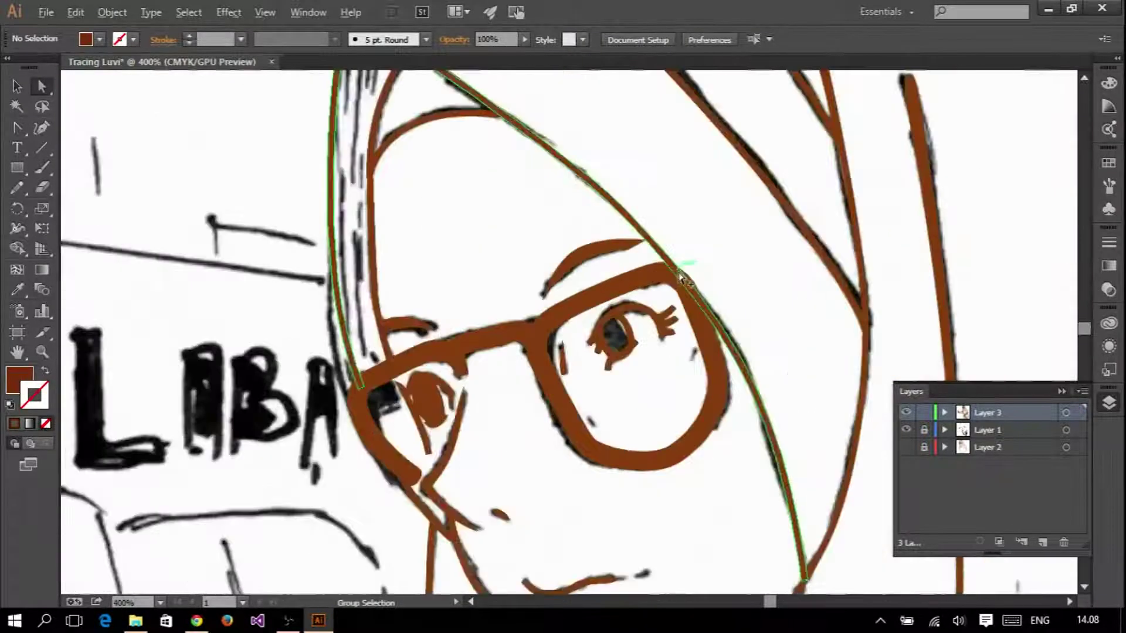
pyautogui.scroll(1, 528, 411)
pyautogui.click(503, 441)
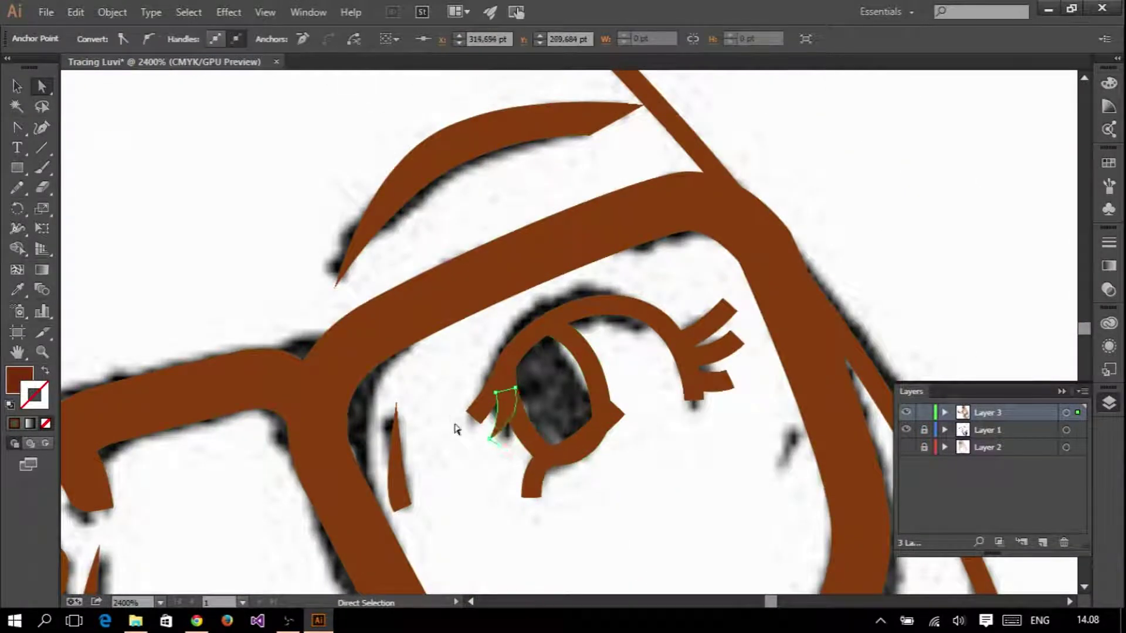
# - Reshape the iris and delete the anchors of its dark hole
pyautogui.scroll(1, 456, 430)
pyautogui.click(508, 384)
pyautogui.click(641, 403)
pyautogui.moveTo(642, 403); pyautogui.dragTo(584, 302)
pyautogui.click(309, 39)
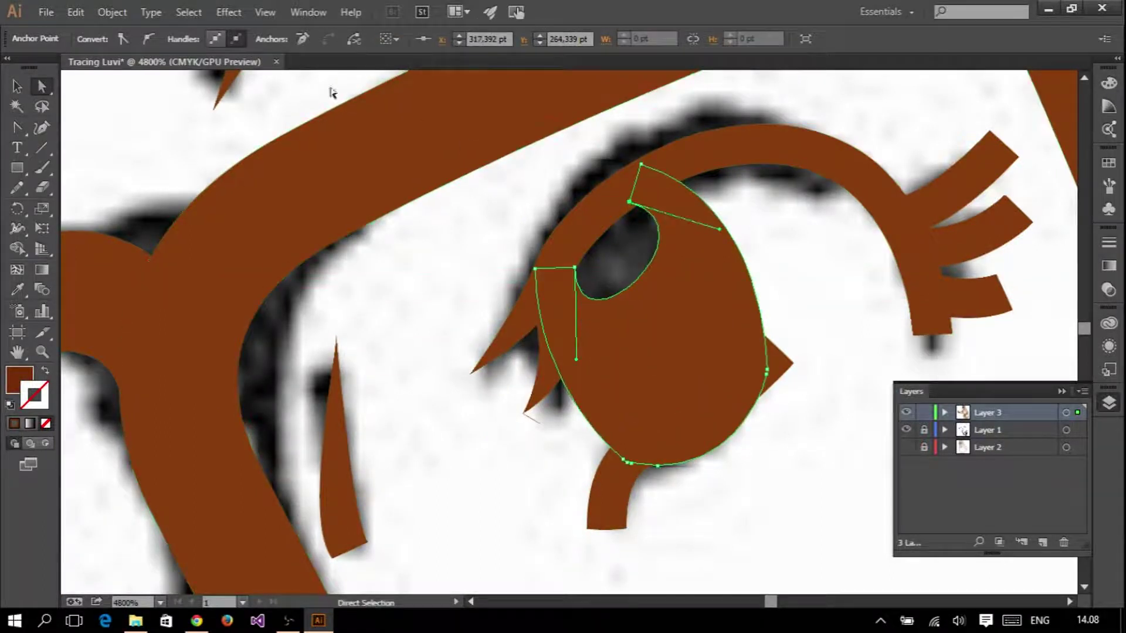
pyautogui.click(310, 39)
pyautogui.click(427, 239)
# - Taper the lower lid stroke's end and raise the lash stroke's right anchor
pyautogui.click(600, 520)
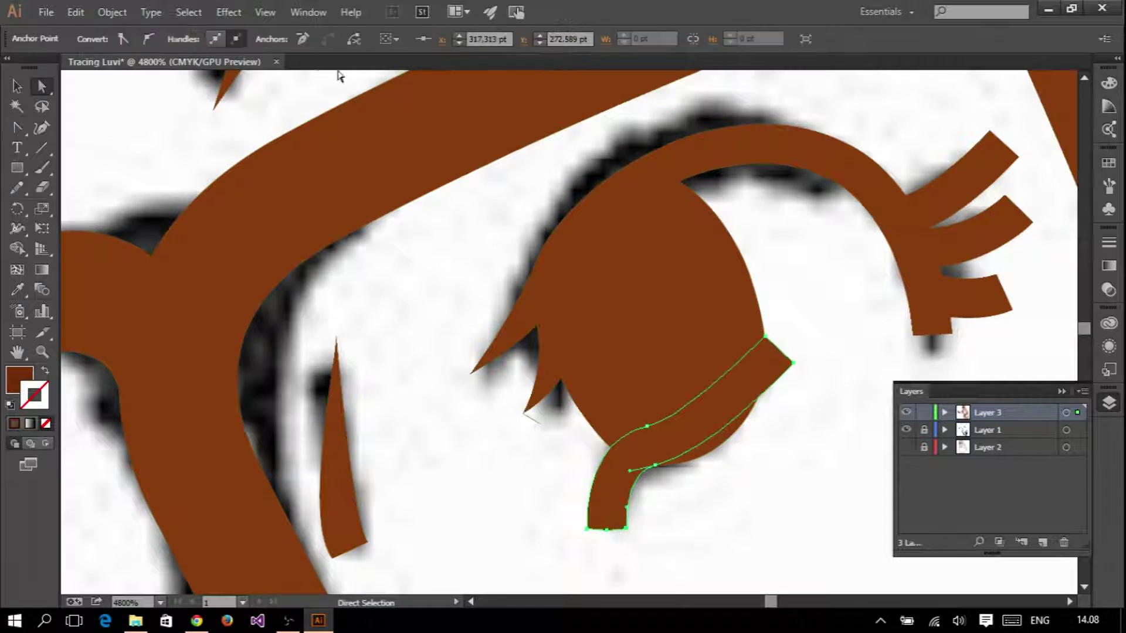
pyautogui.click(765, 337)
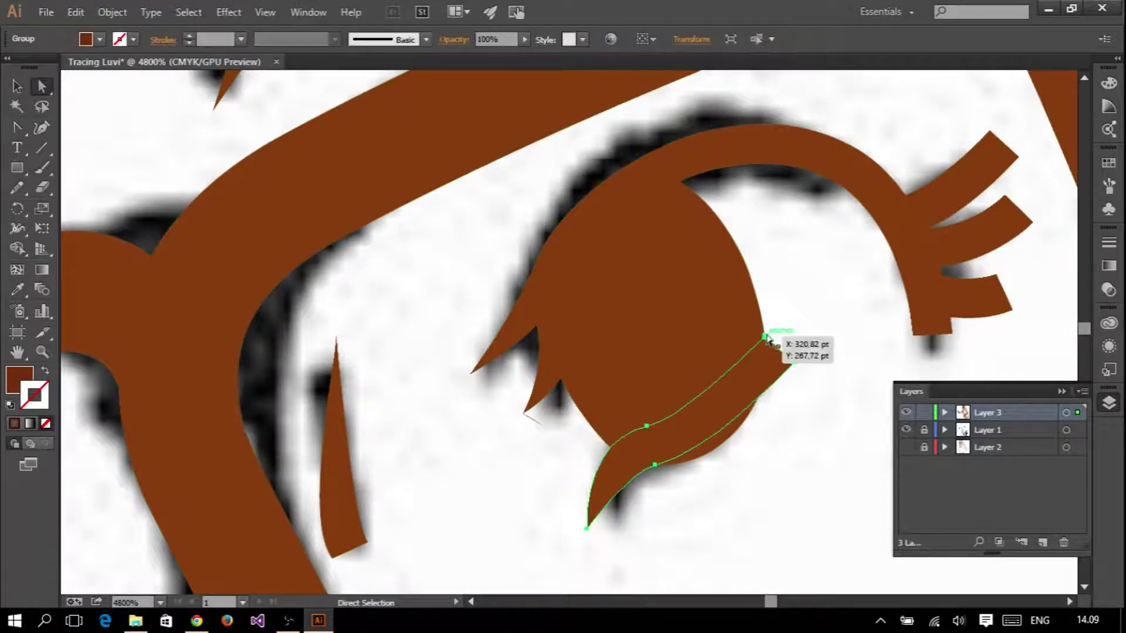
pyautogui.moveTo(793, 363)
pyautogui.mouseDown()
pyautogui.moveTo(830, 359)
pyautogui.moveTo(807, 328)
pyautogui.mouseUp()
pyautogui.hotkey('ctrl', '-')
pyautogui.scroll(1, 808, 376)
pyautogui.scroll(1, 808, 376)
pyautogui.moveTo(781, 404); pyautogui.dragTo(793, 313)
pyautogui.click(715, 327)
# - Reshape the small lower lash stroke beneath the eye
pyautogui.scroll(-3, 655, 401)
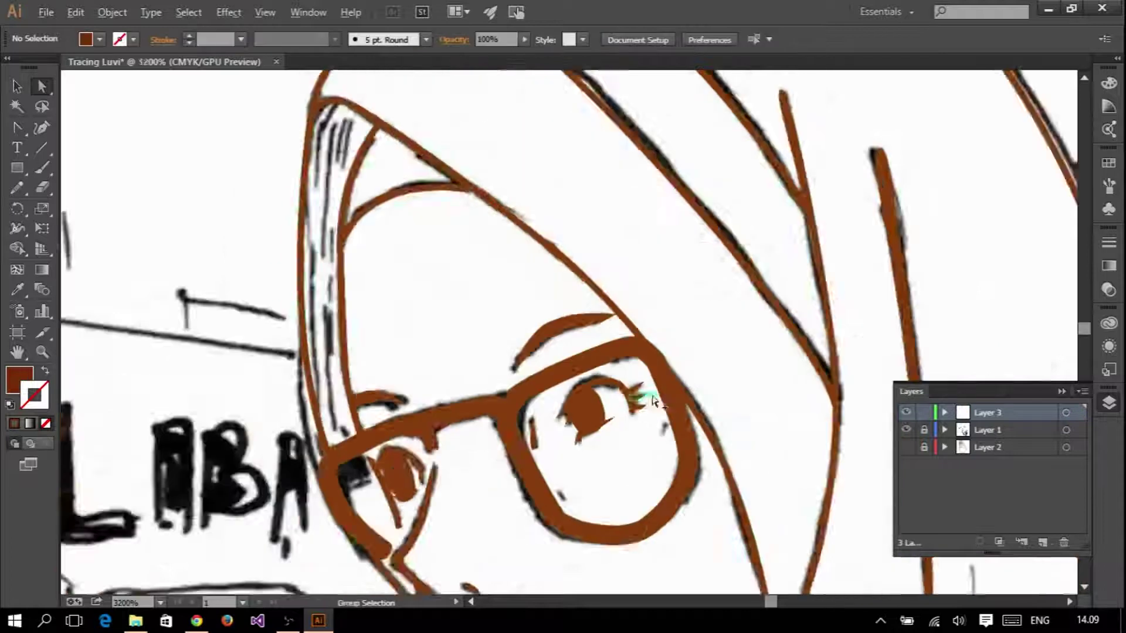
pyautogui.scroll(3, 655, 402)
pyautogui.click(610, 351)
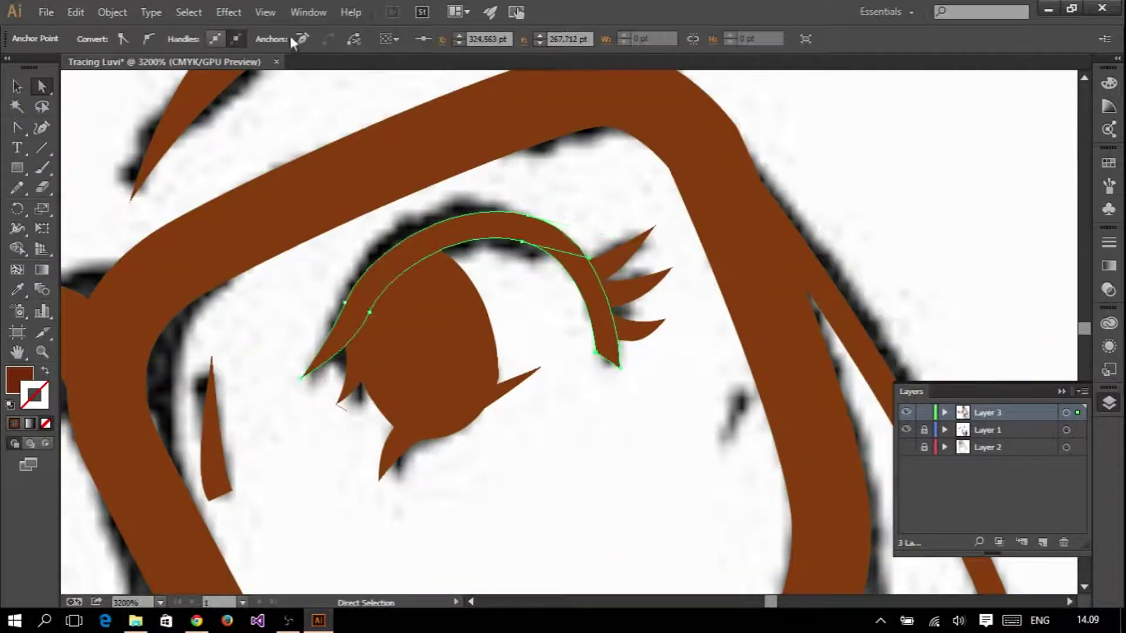
pyautogui.moveTo(615, 423); pyautogui.dragTo(615, 377)
pyautogui.scroll(2, 574, 345)
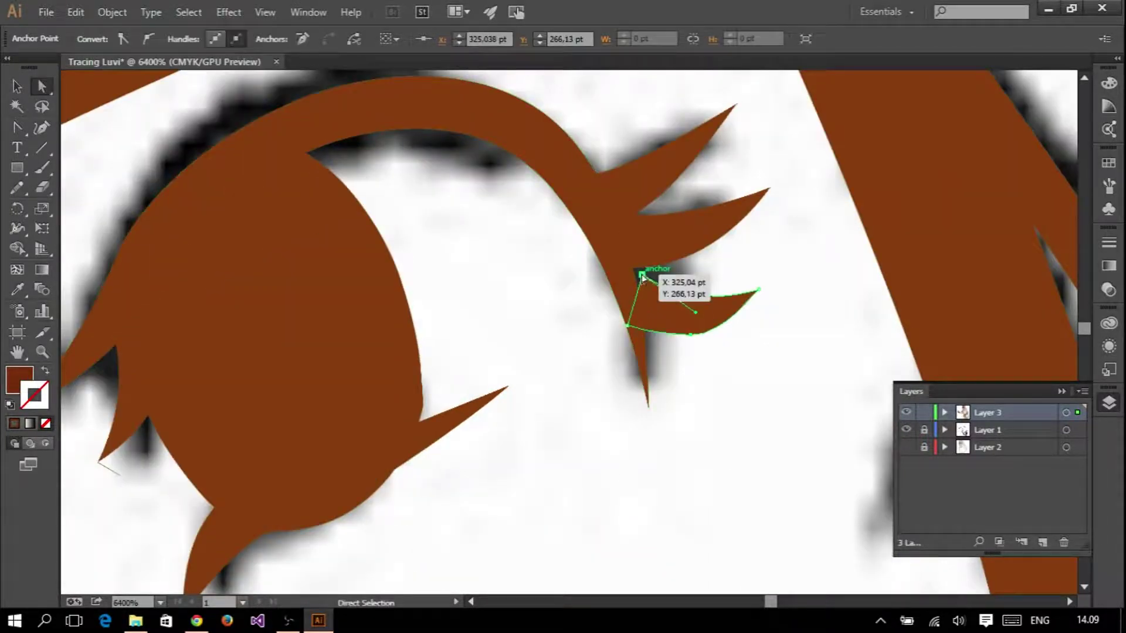
pyautogui.click(757, 252)
pyautogui.scroll(-4, 756, 252)
pyautogui.scroll(3, 511, 214)
# - Sharpen the hood's inner curve tip and adjust anchors on the neck and face lines
pyautogui.click(598, 234)
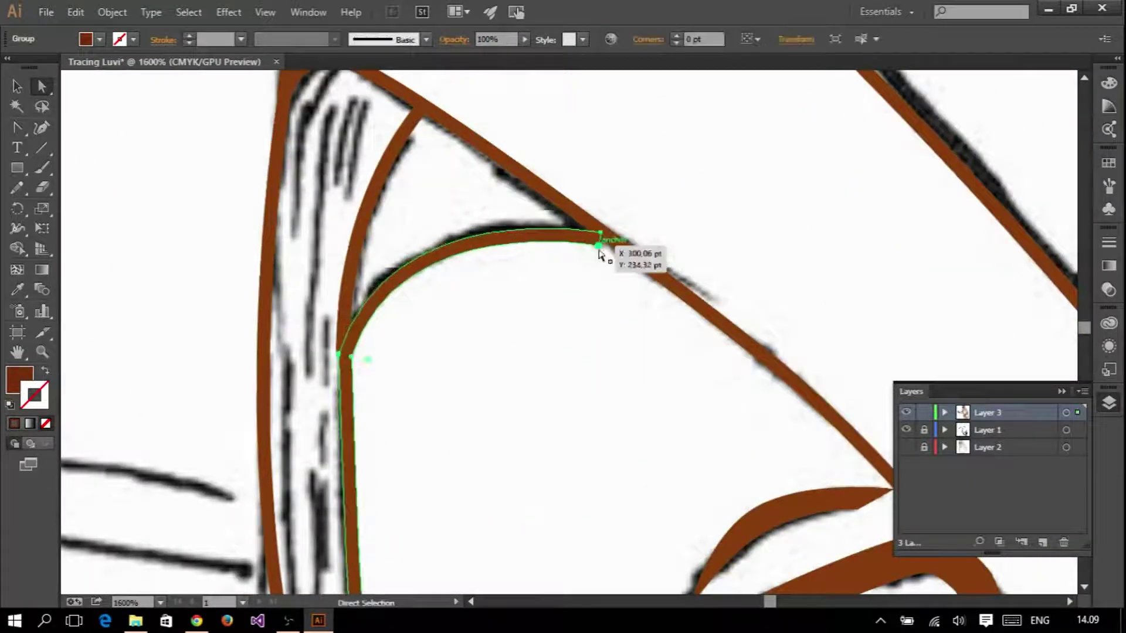
pyautogui.moveTo(598, 258); pyautogui.dragTo(611, 245)
pyautogui.scroll(-5, 611, 245)
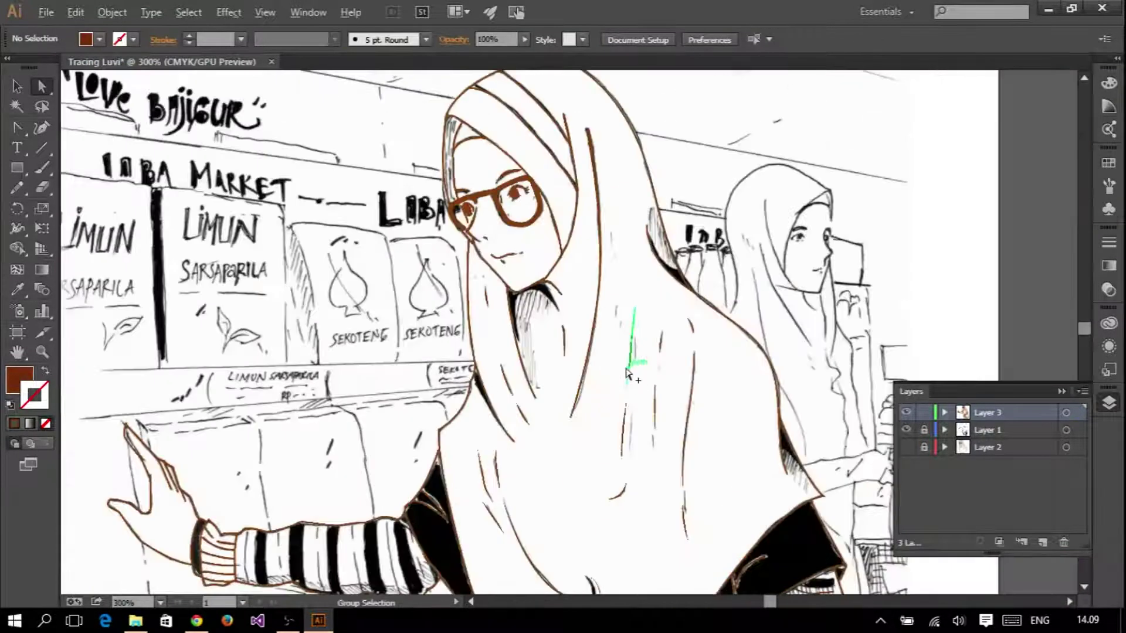
pyautogui.scroll(3, 560, 363)
pyautogui.scroll(2, 559, 363)
pyautogui.moveTo(513, 322)
pyautogui.mouseDown()
pyautogui.moveTo(501, 345)
pyautogui.moveTo(553, 271)
pyautogui.moveTo(536, 286)
pyautogui.mouseUp()
pyautogui.scroll(2, 480, 368)
pyautogui.scroll(-4, 623, 281)
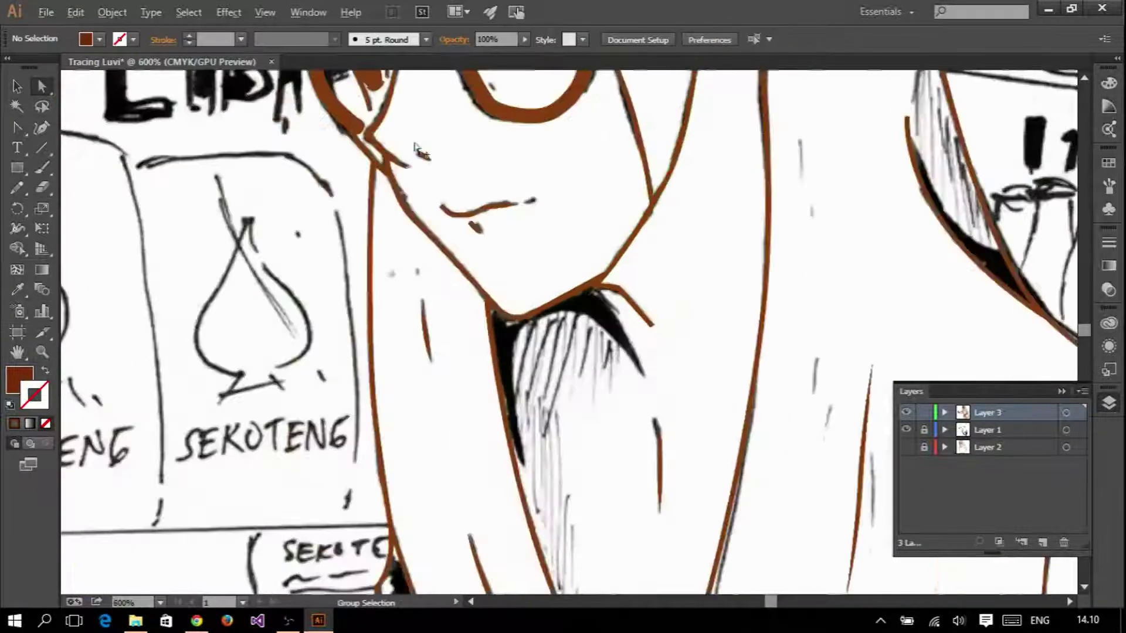
pyautogui.scroll(3, 311, 241)
pyautogui.moveTo(312, 241); pyautogui.dragTo(321, 251)
# - Reshape the stroke below the mouth into a leaf shape and extend the mouth stroke's end rightward
pyautogui.scroll(1, 537, 319)
pyautogui.click(415, 306)
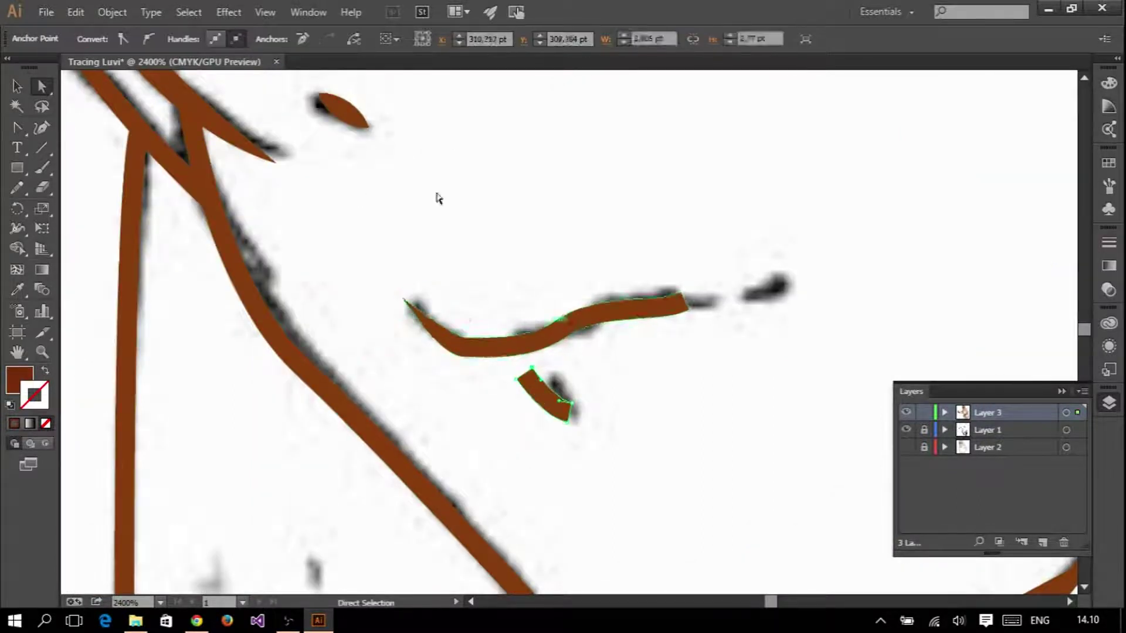
pyautogui.moveTo(528, 389); pyautogui.dragTo(567, 409)
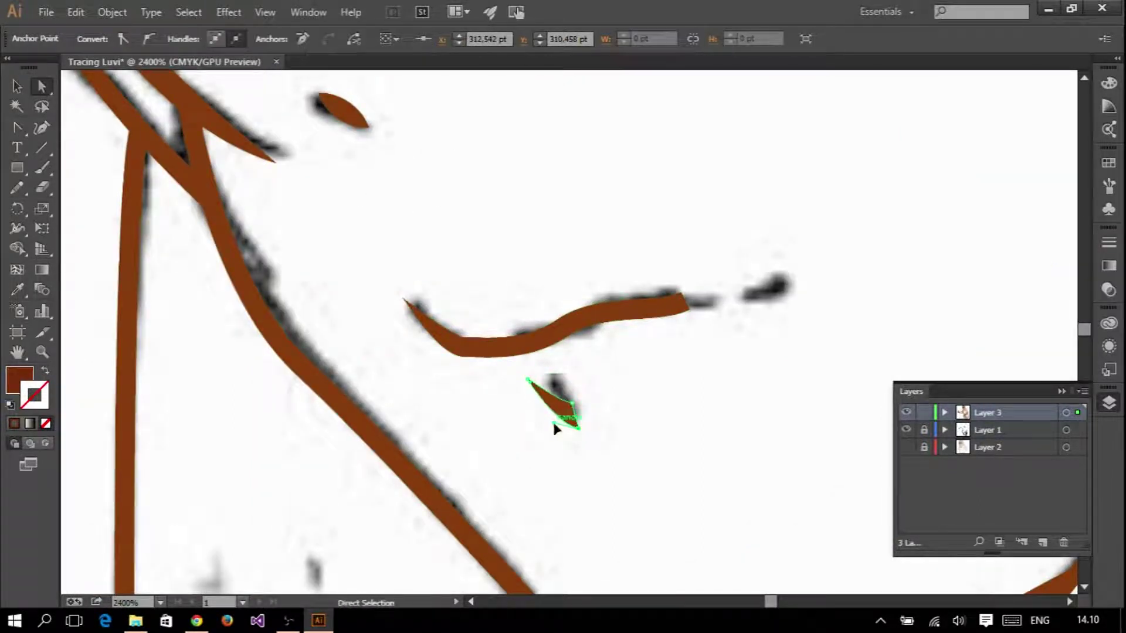
pyautogui.moveTo(703, 309); pyautogui.dragTo(736, 315)
pyautogui.scroll(-5, 586, 328)
pyautogui.scroll(-3, 587, 328)
pyautogui.scroll(5, 443, 285)
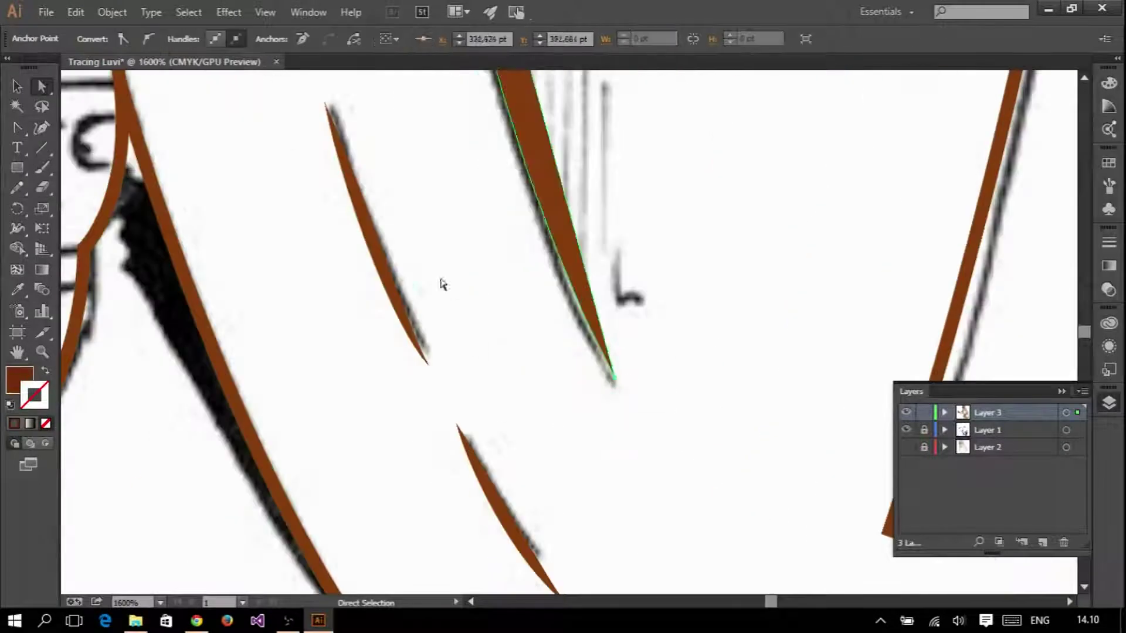
# - Sharpen the hair stroke's tip, shift it into place, and move its top anchors to widen it
pyautogui.moveTo(615, 367); pyautogui.dragTo(617, 372)
pyautogui.scroll(-3, 587, 309)
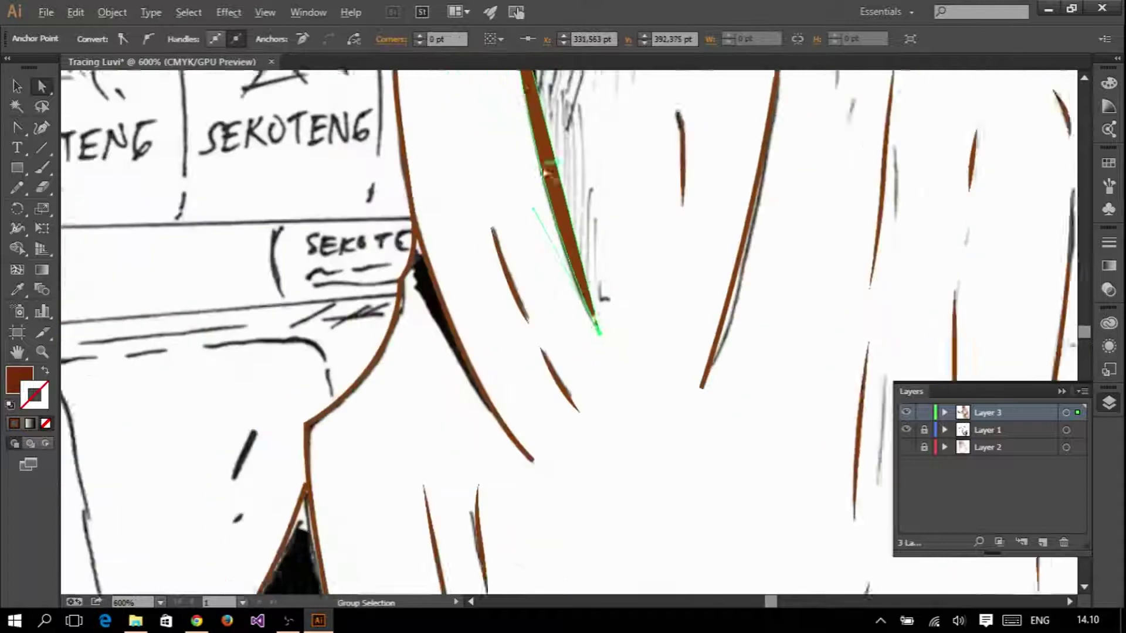
pyautogui.scroll(3, 533, 286)
pyautogui.moveTo(586, 328); pyautogui.dragTo(581, 322)
pyautogui.click(525, 114)
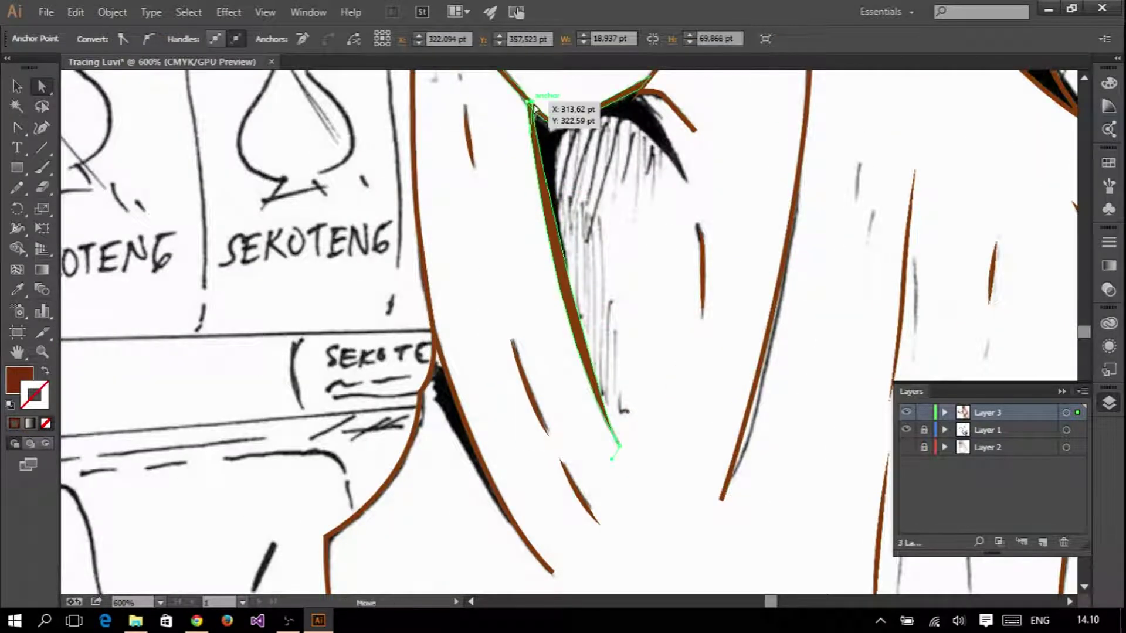
pyautogui.moveTo(534, 107); pyautogui.dragTo(563, 130)
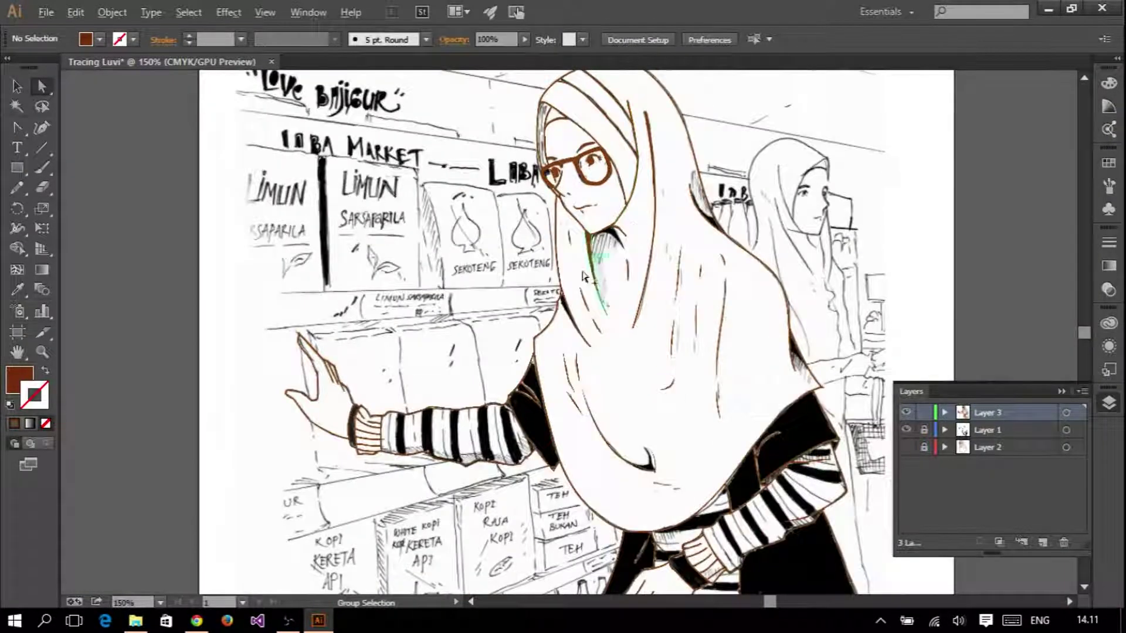
pyautogui.scroll(3, 584, 276)
pyautogui.moveTo(515, 238); pyautogui.dragTo(516, 284)
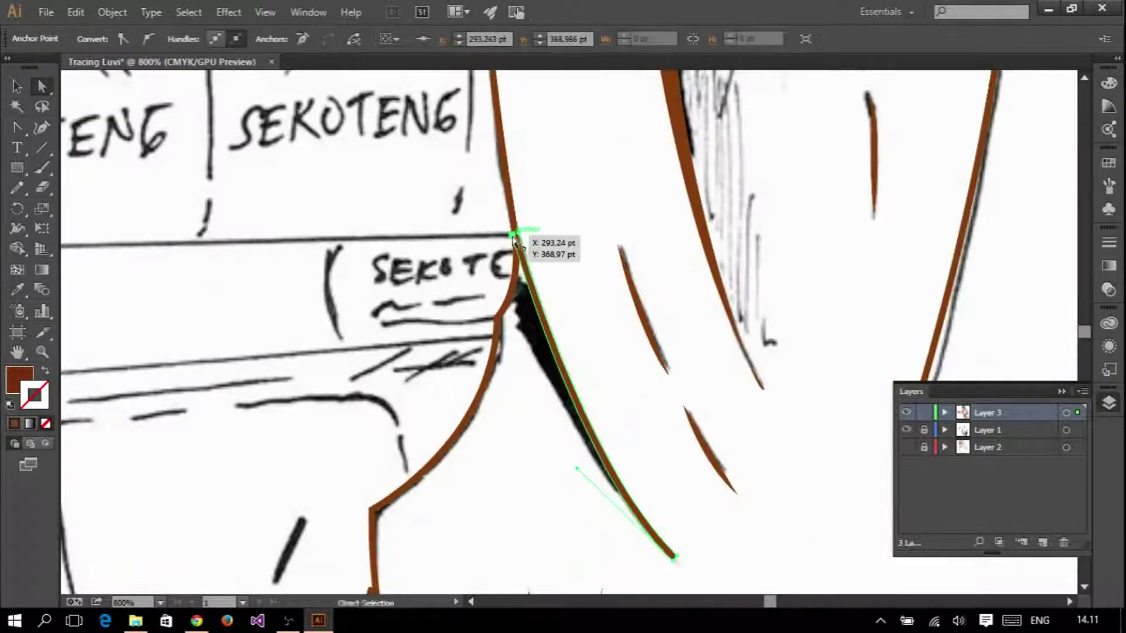
pyautogui.scroll(2, 641, 426)
# - Convert the curve at the hair stroke's bottom anchor, then select an anchor on another strand
pyautogui.click(651, 436)
pyautogui.hotkey('shift', 'c')
pyautogui.press('a')
pyautogui.click(628, 301)
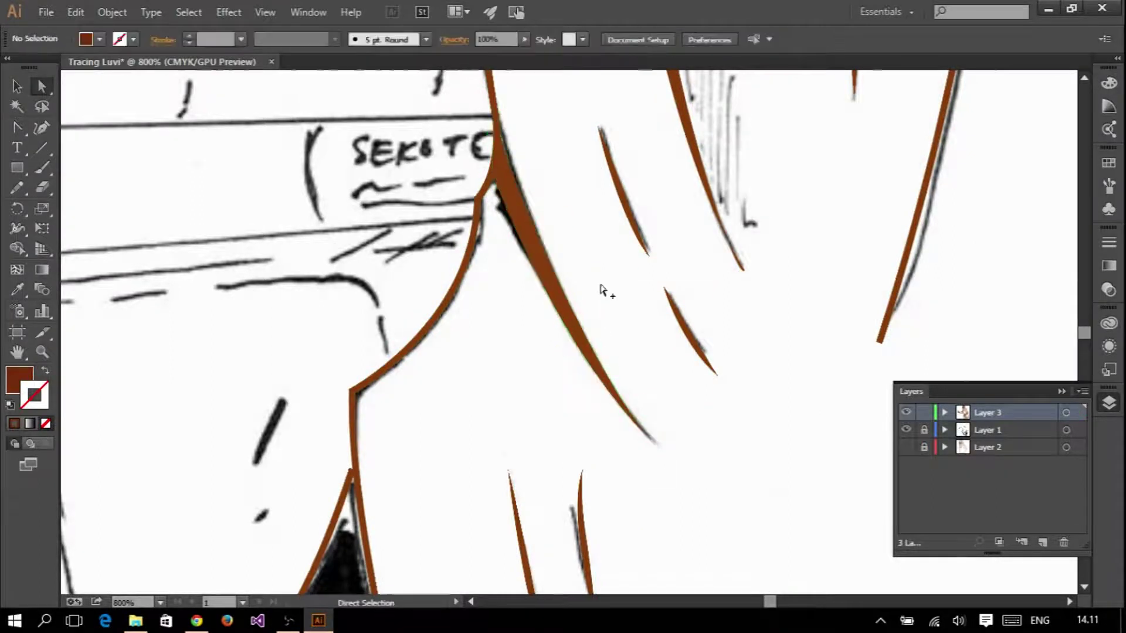
pyautogui.scroll(-4, 628, 301)
pyautogui.scroll(3, 613, 317)
pyautogui.click(611, 310)
pyautogui.scroll(-3, 612, 317)
pyautogui.scroll(4, 486, 236)
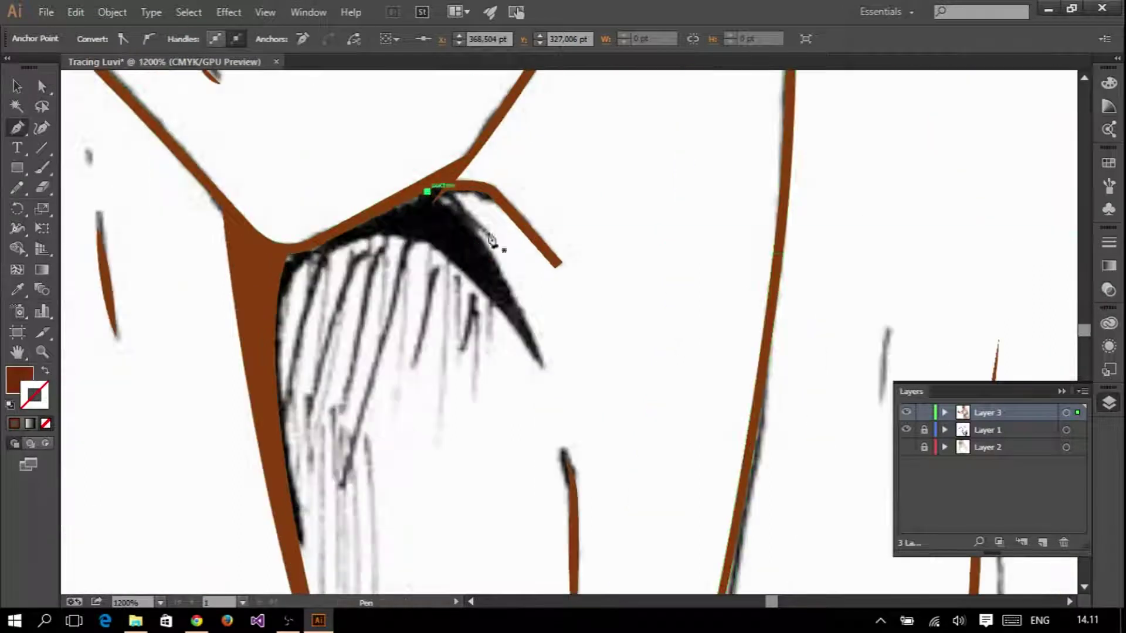
# - Draw a closed brown-filled shape over the neck shadow under the chin
pyautogui.click(436, 242)
pyautogui.click(292, 248)
pyautogui.click(427, 191)
pyautogui.press('a')
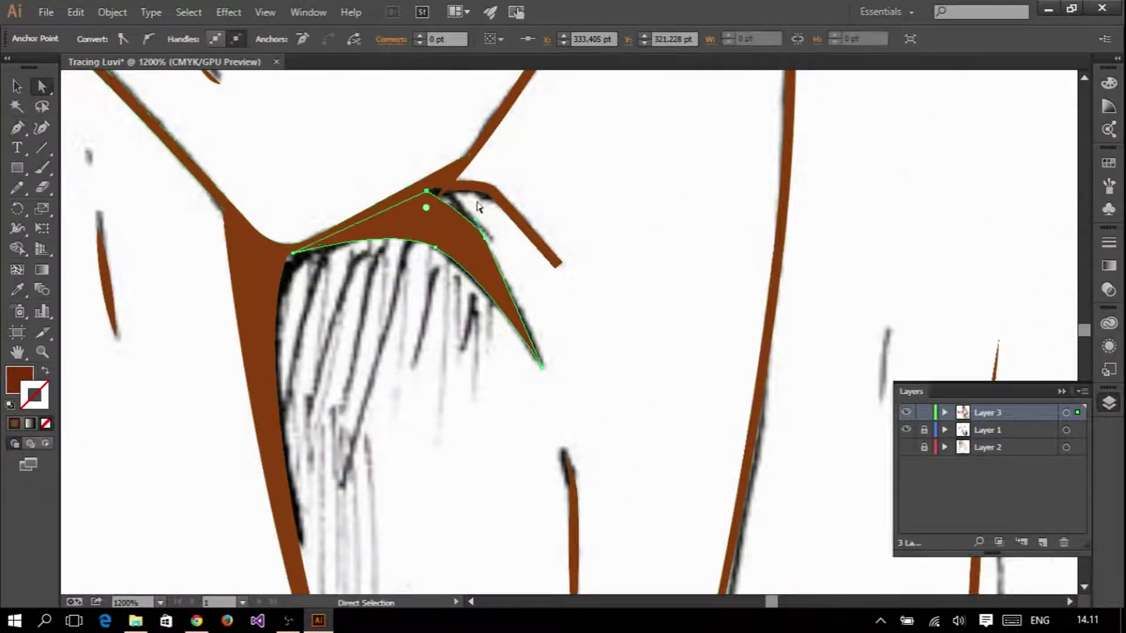
pyautogui.scroll(1, 579, 318)
# - Nudge the strand's end anchor slightly upward into place
pyautogui.click(578, 316)
pyautogui.moveTo(589, 319); pyautogui.dragTo(593, 311)
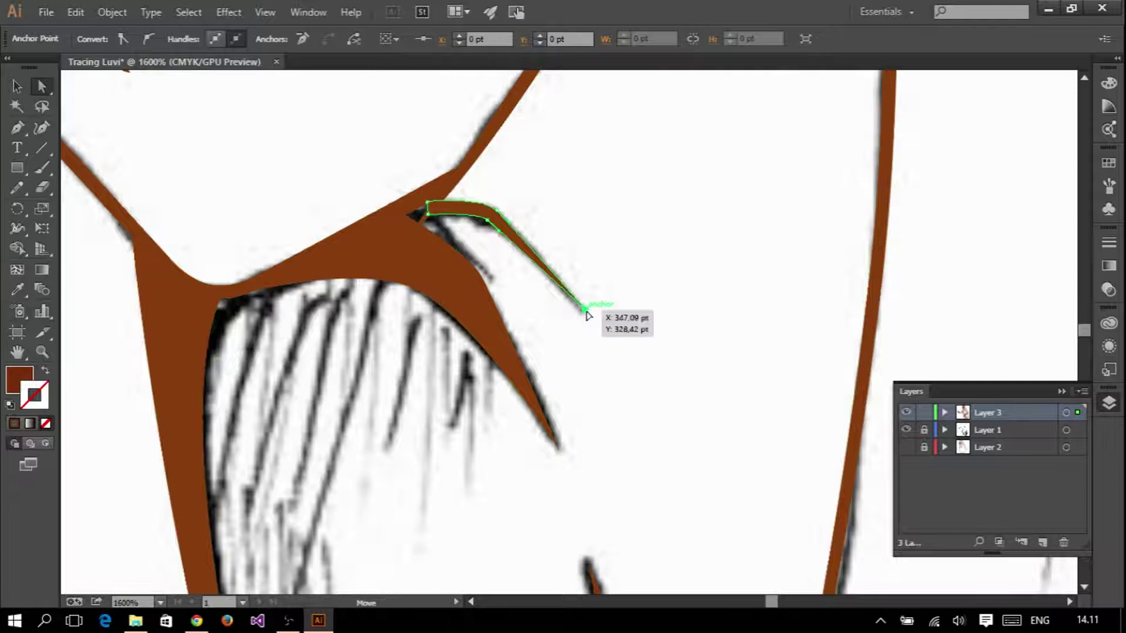
pyautogui.scroll(-5, 593, 311)
pyautogui.scroll(1, 556, 122)
pyautogui.scroll(2, 556, 121)
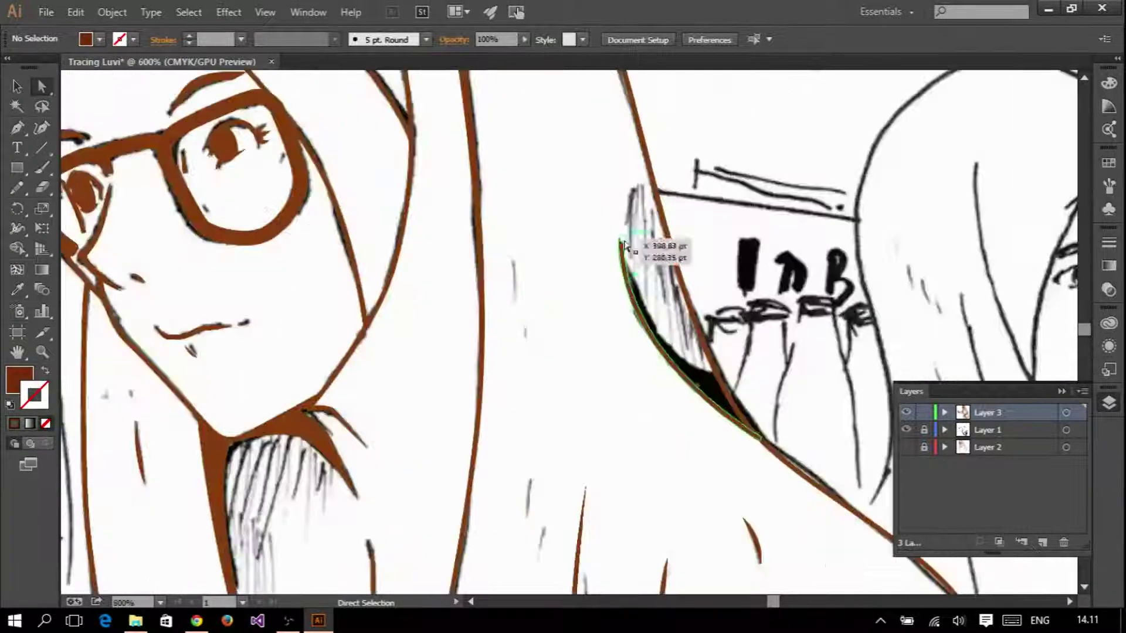
pyautogui.scroll(2, 641, 240)
# - Reshape the hood edge and strands by moving anchors and pulling a converted curve handle
pyautogui.click(833, 548)
pyautogui.moveTo(633, 357); pyautogui.dragTo(622, 317)
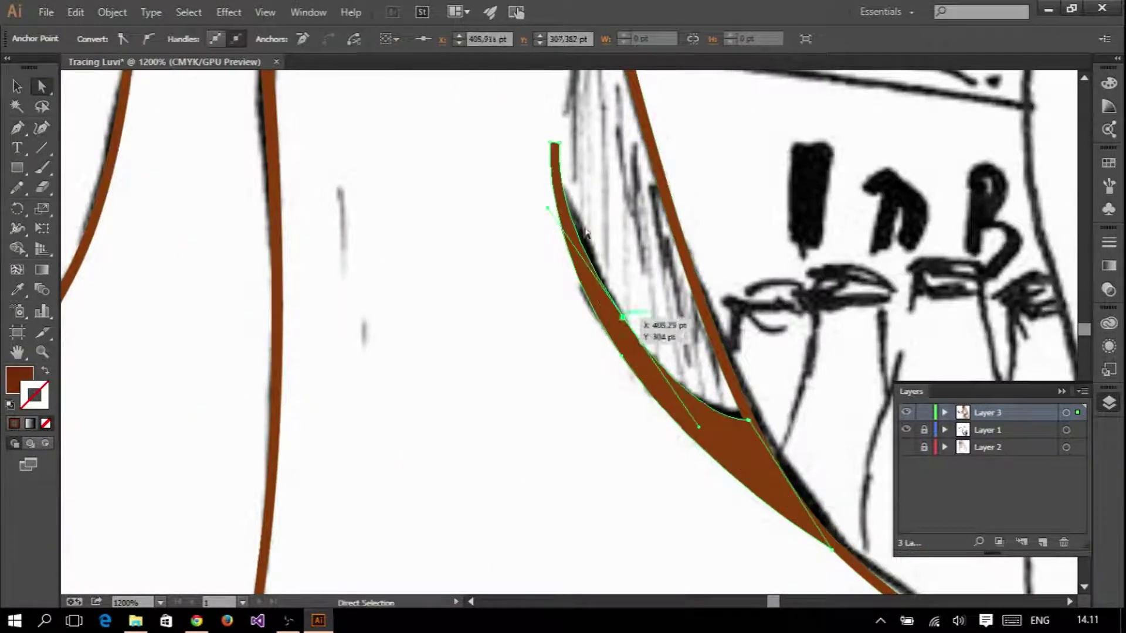
pyautogui.scroll(-3, 668, 375)
pyautogui.scroll(2, 610, 352)
pyautogui.moveTo(614, 361)
pyautogui.mouseDown()
pyautogui.moveTo(604, 405)
pyautogui.moveTo(610, 333)
pyautogui.mouseUp()
pyautogui.scroll(2, 612, 169)
pyautogui.hotkey('shift', 'c')
pyautogui.press('a')
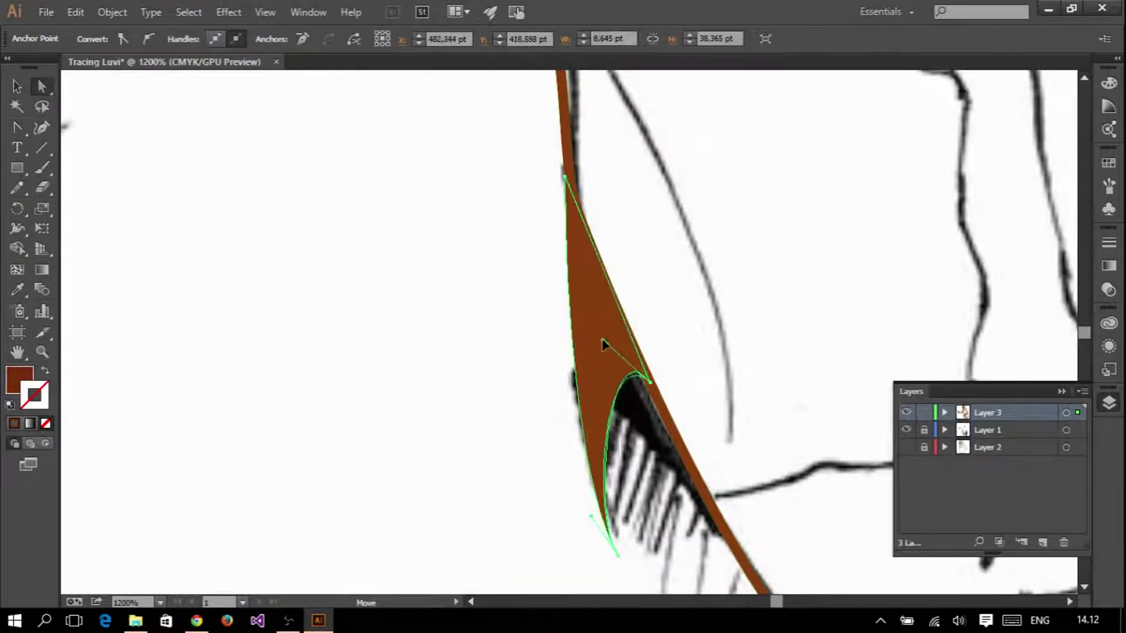
pyautogui.moveTo(680, 455); pyautogui.dragTo(674, 463)
pyautogui.click(722, 244)
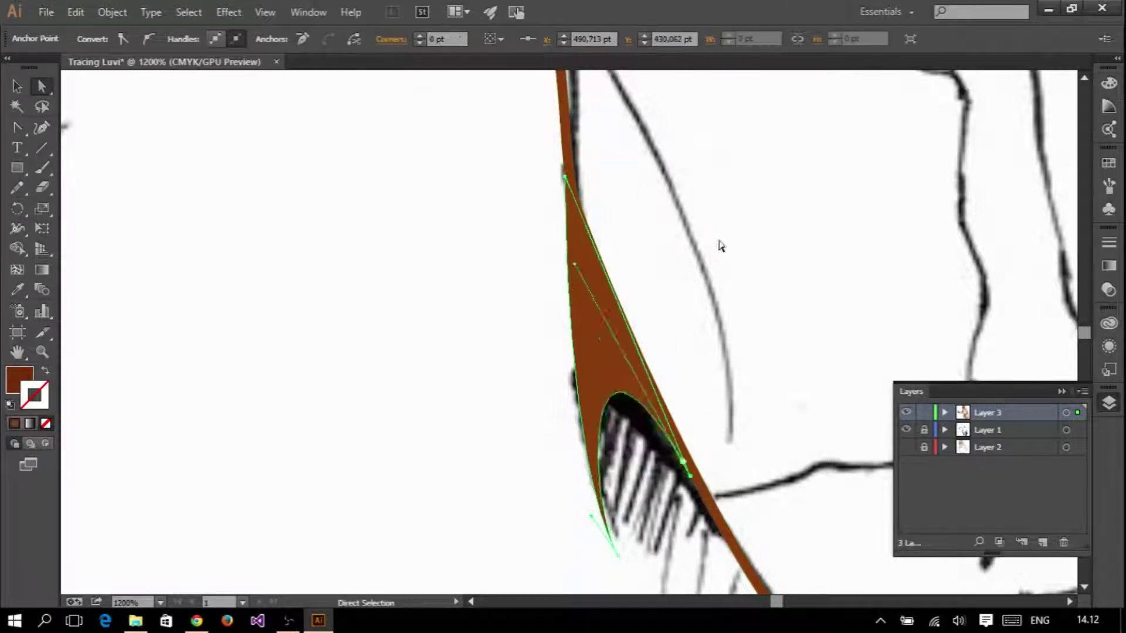
pyautogui.scroll(-4, 450, 287)
pyautogui.scroll(5, 540, 334)
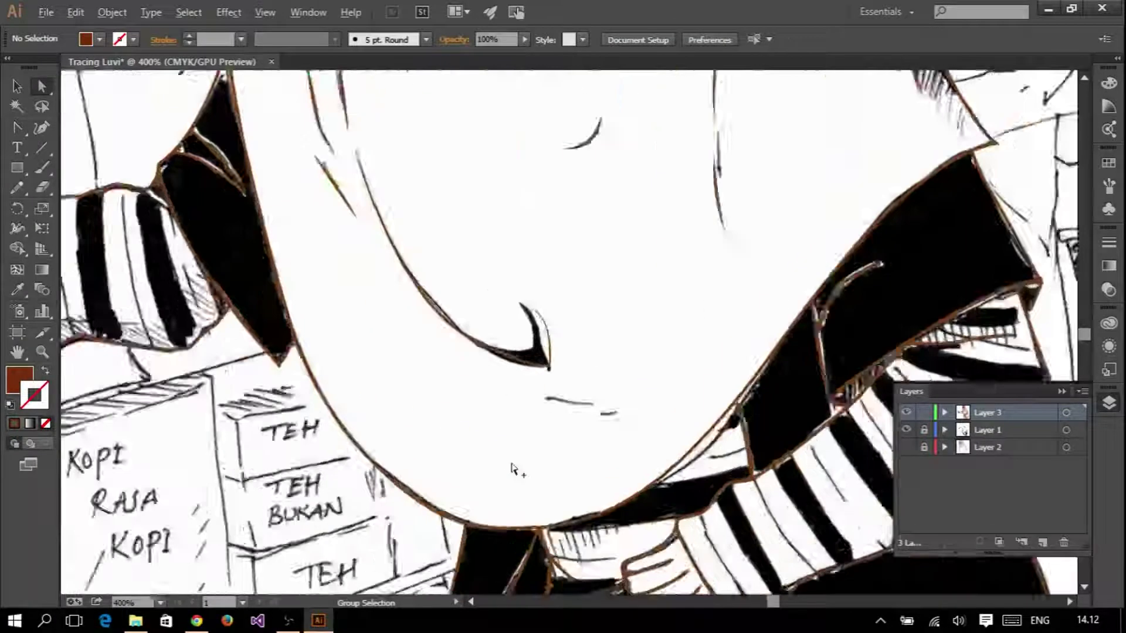
# - Drag the chin line's outline anchors into a tapered horn along the sketch and delete the stray bottom anchor
pyautogui.click(571, 316)
pyautogui.scroll(1, 477, 258)
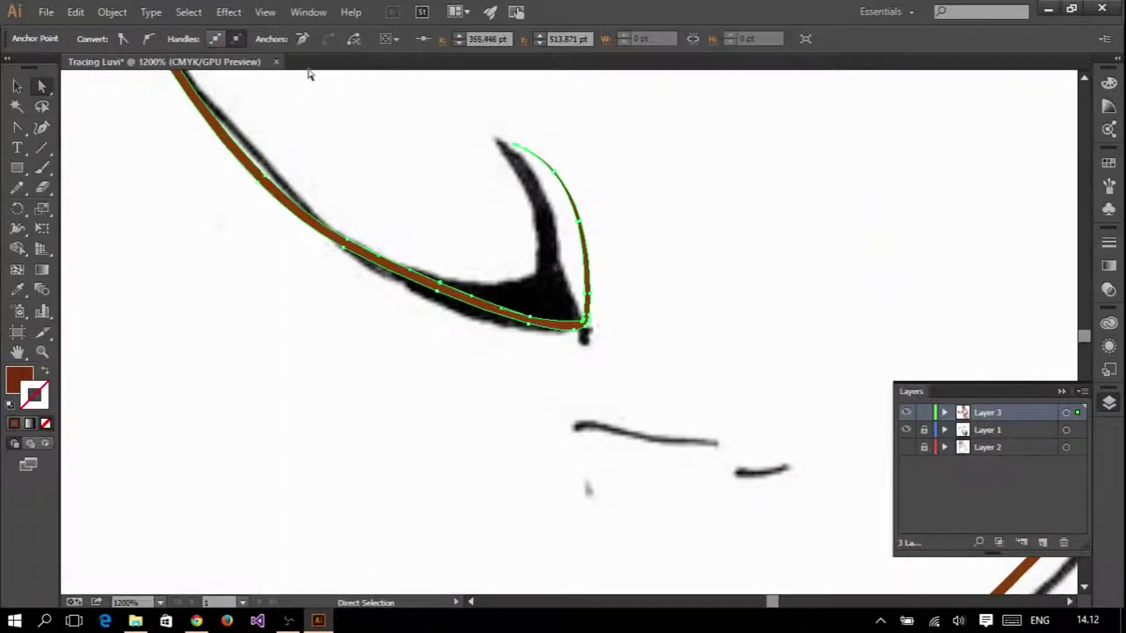
pyautogui.moveTo(584, 326)
pyautogui.mouseDown()
pyautogui.moveTo(558, 179)
pyautogui.moveTo(536, 173)
pyautogui.mouseUp()
pyautogui.moveTo(444, 288); pyautogui.dragTo(610, 243)
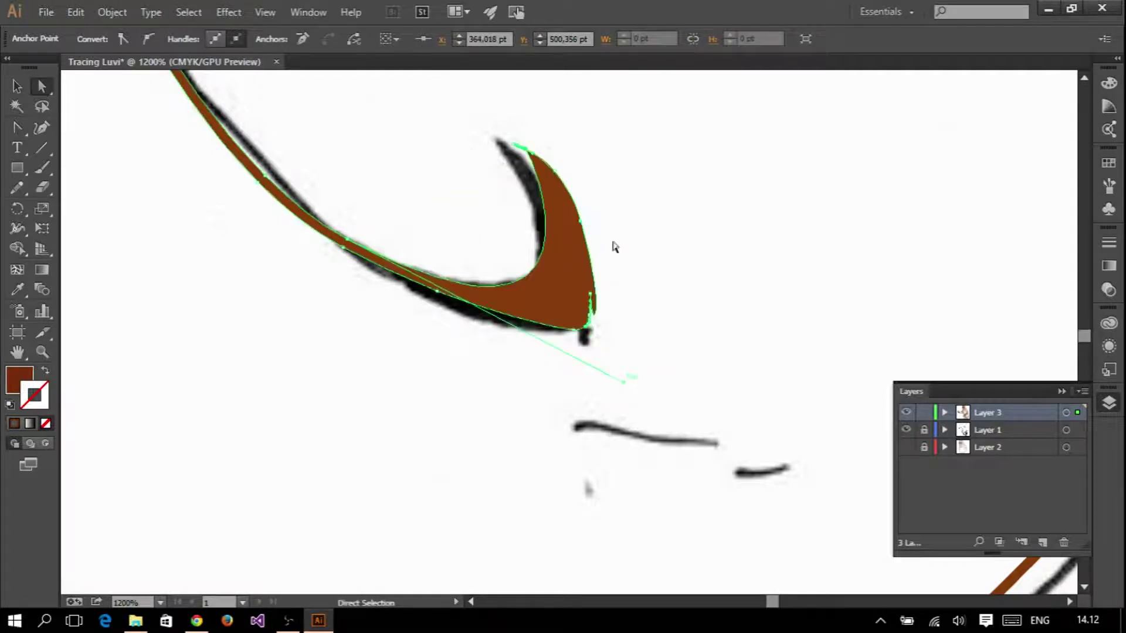
pyautogui.scroll(3, 610, 244)
pyautogui.moveTo(503, 156); pyautogui.dragTo(483, 150)
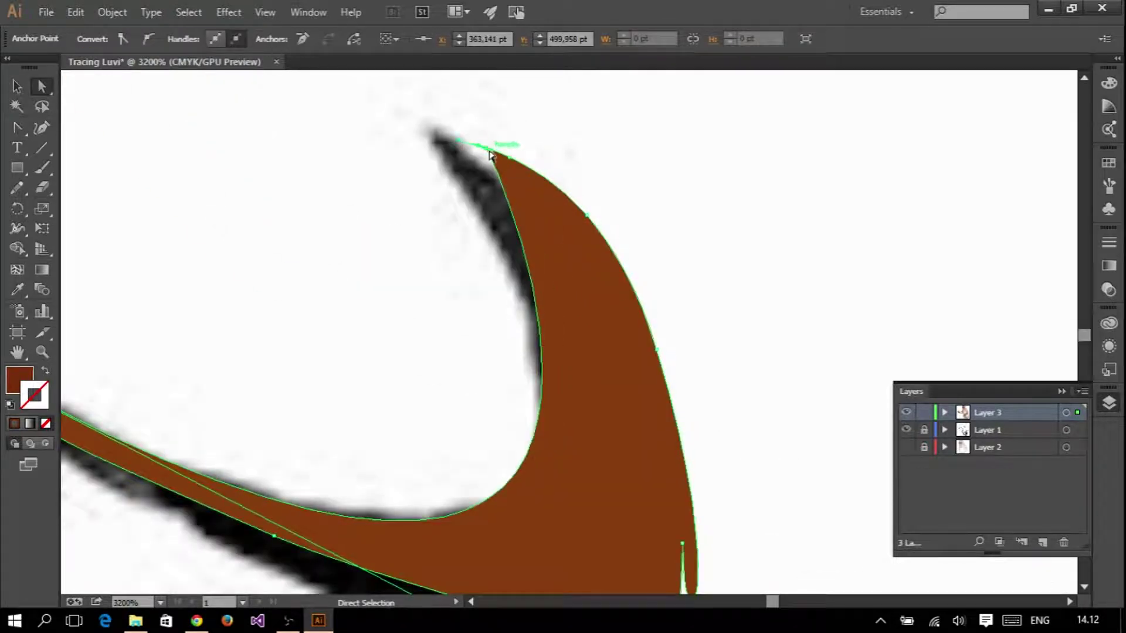
pyautogui.scroll(-2, 487, 339)
pyautogui.moveTo(525, 395)
pyautogui.mouseDown()
pyautogui.moveTo(595, 382)
pyautogui.moveTo(588, 390)
pyautogui.mouseUp()
pyautogui.moveTo(682, 463); pyautogui.dragTo(686, 472)
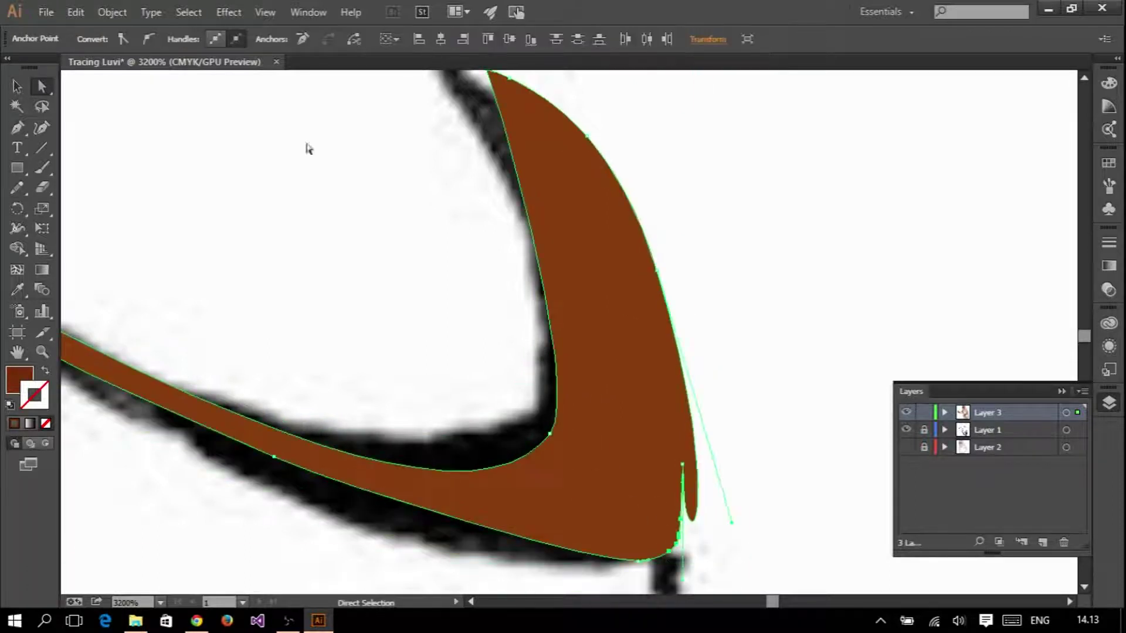
pyautogui.press('Delete')
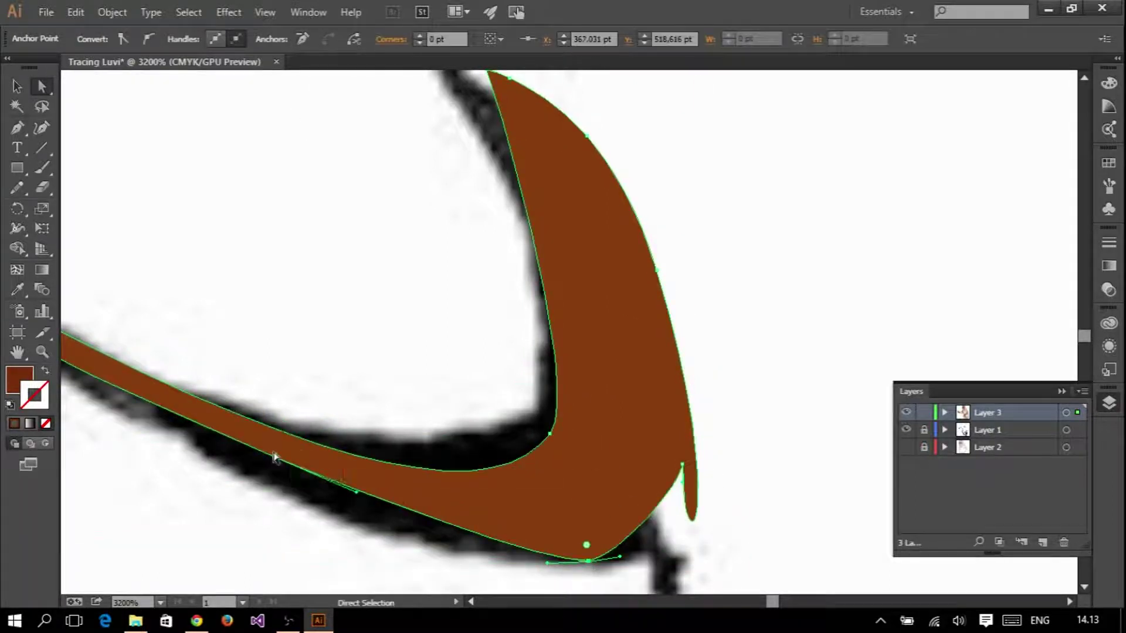
pyautogui.click(461, 428)
pyautogui.hotkey('ctrl', '-')
pyautogui.hotkey('ctrl', '-')
pyautogui.hotkey('ctrl', '-')
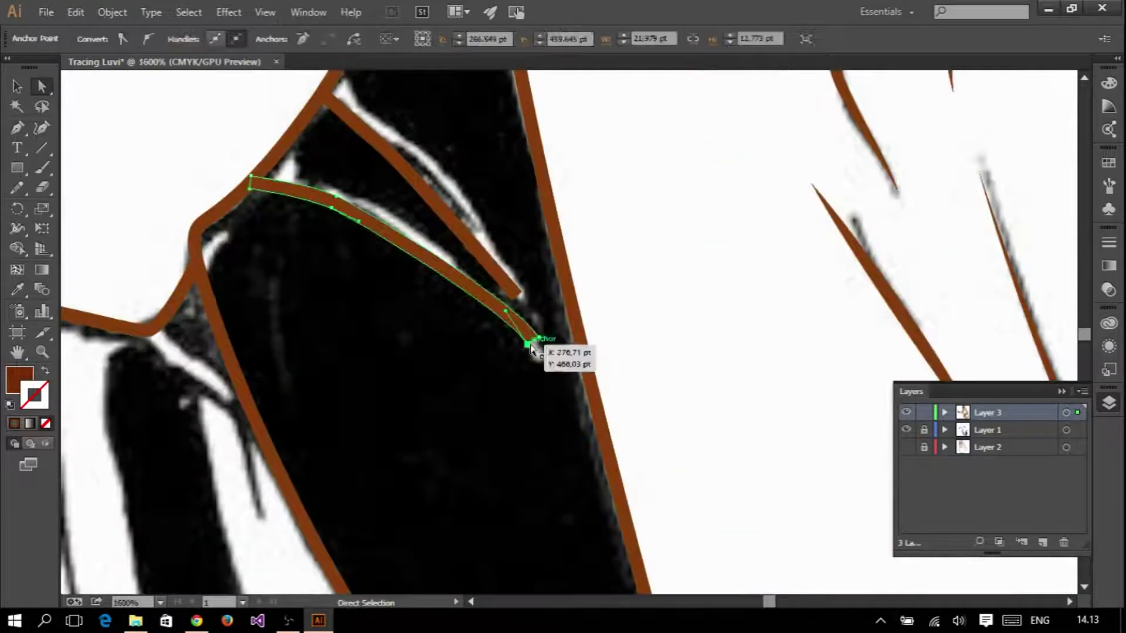
# - Move the sleeve line segments and drag their tip and end anchors onto the sketch
pyautogui.moveTo(528, 327)
pyautogui.mouseDown()
pyautogui.moveTo(522, 313)
pyautogui.moveTo(540, 314)
pyautogui.mouseUp()
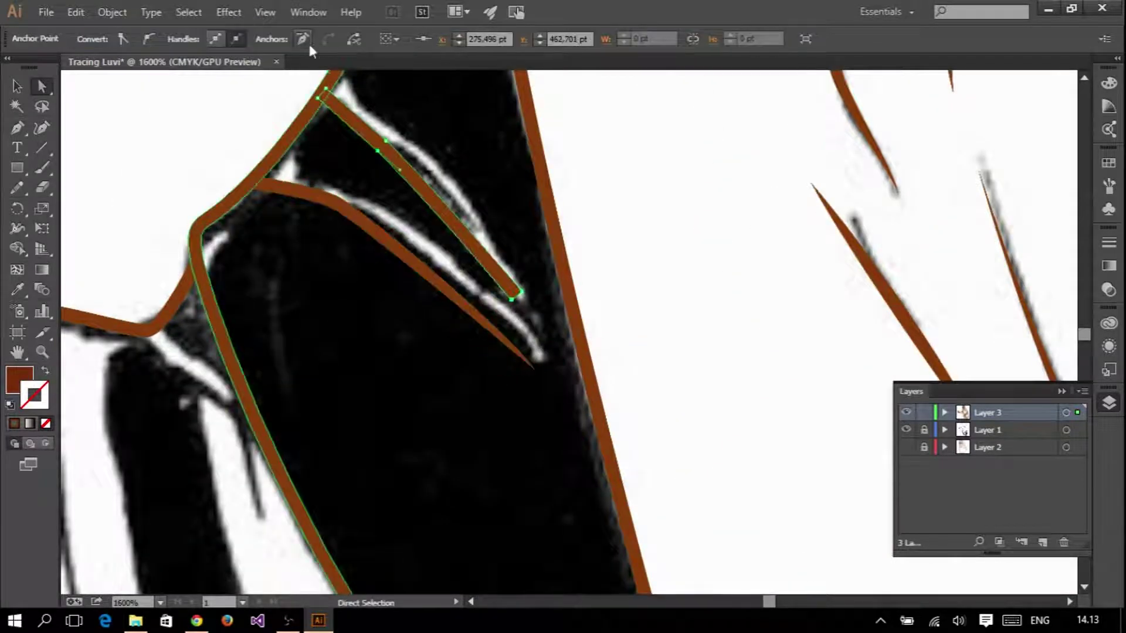
pyautogui.moveTo(210, 297)
pyautogui.mouseDown()
pyautogui.moveTo(447, 319)
pyautogui.moveTo(433, 276)
pyautogui.mouseUp()
pyautogui.click(495, 311)
pyautogui.scroll(-4, 490, 306)
pyautogui.hscroll(-3, 489, 306)
pyautogui.scroll(5, 283, 284)
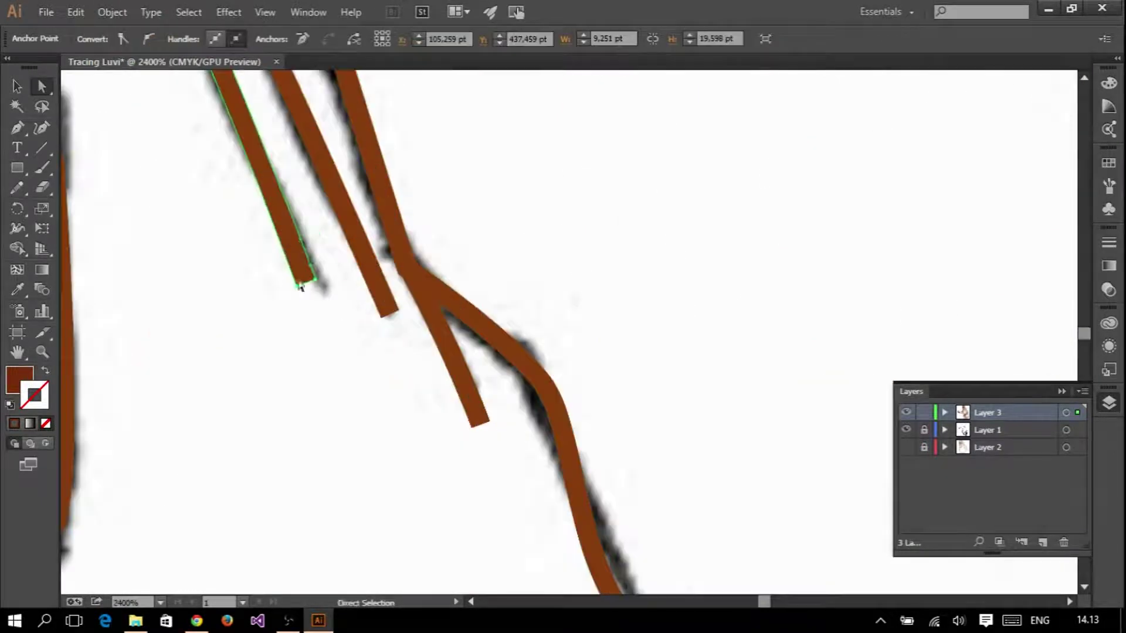
pyautogui.moveTo(301, 282); pyautogui.dragTo(474, 437)
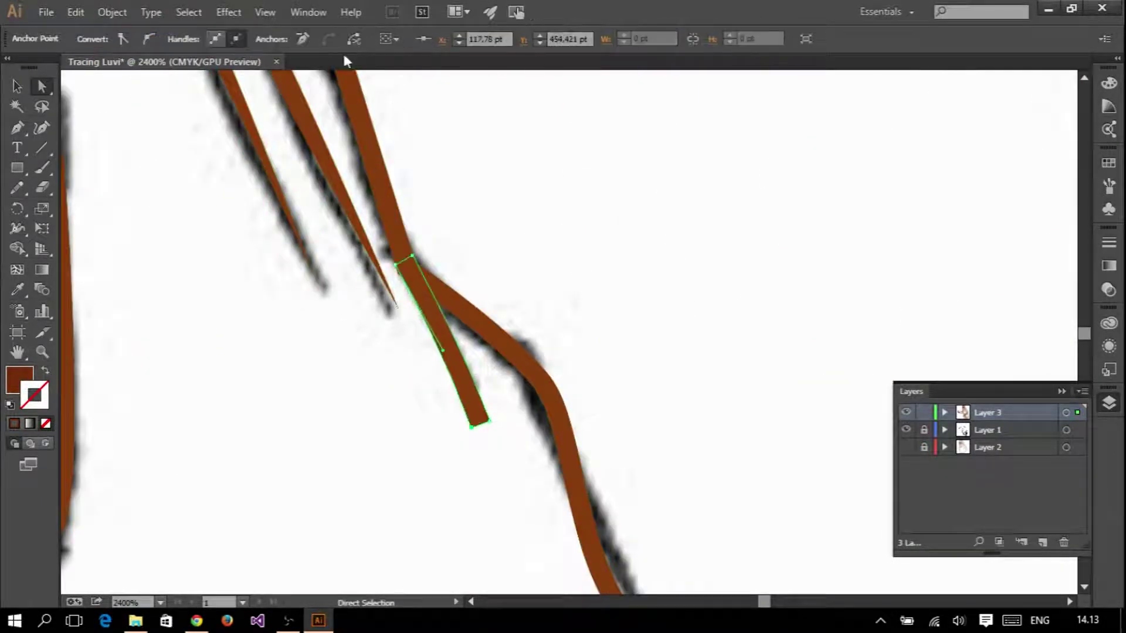
pyautogui.click(579, 441)
# - Reposition the end of the short cuff line on the striped cuff
pyautogui.scroll(-2, 579, 441)
pyautogui.scroll(-1, 579, 441)
pyautogui.scroll(1, 580, 441)
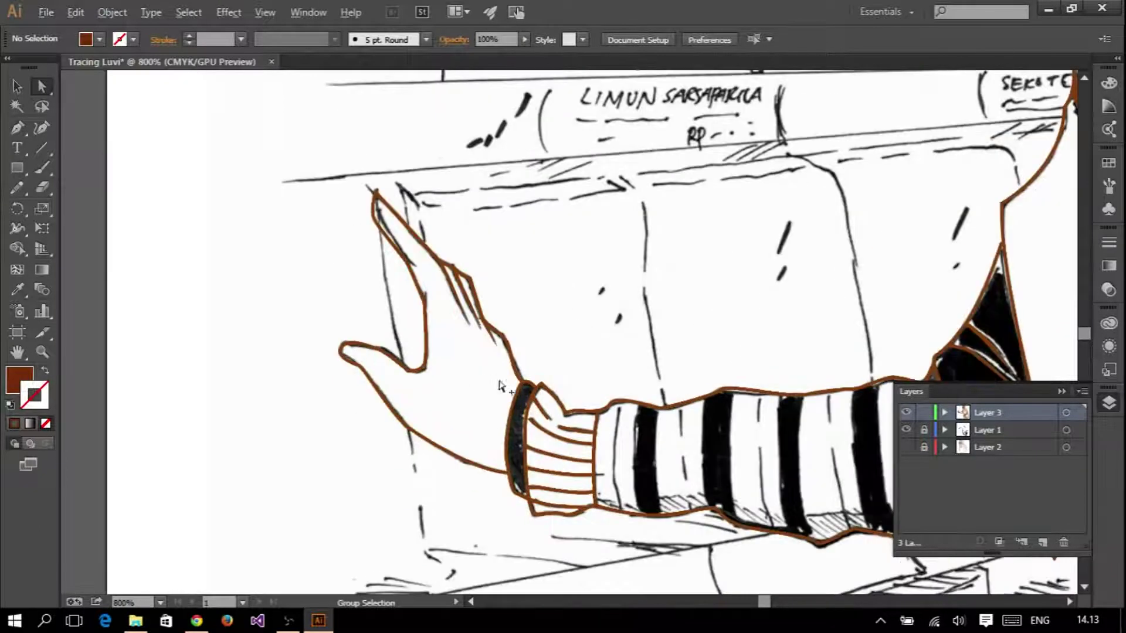
pyautogui.click(396, 413)
pyautogui.click(443, 454)
pyautogui.moveTo(421, 444); pyautogui.dragTo(421, 444)
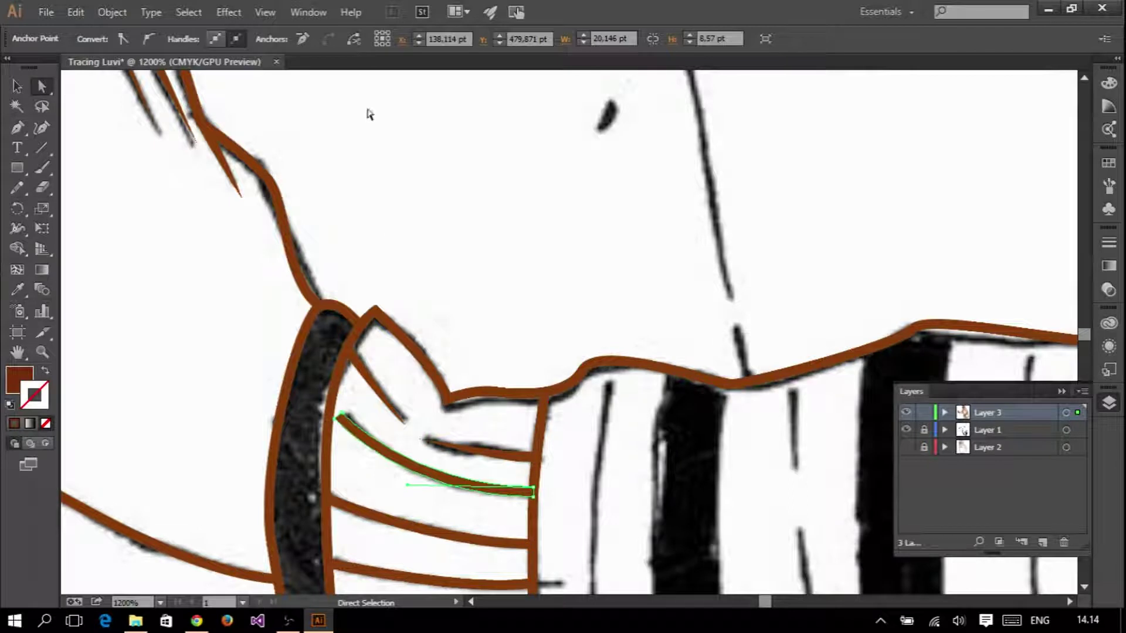
pyautogui.click(337, 428)
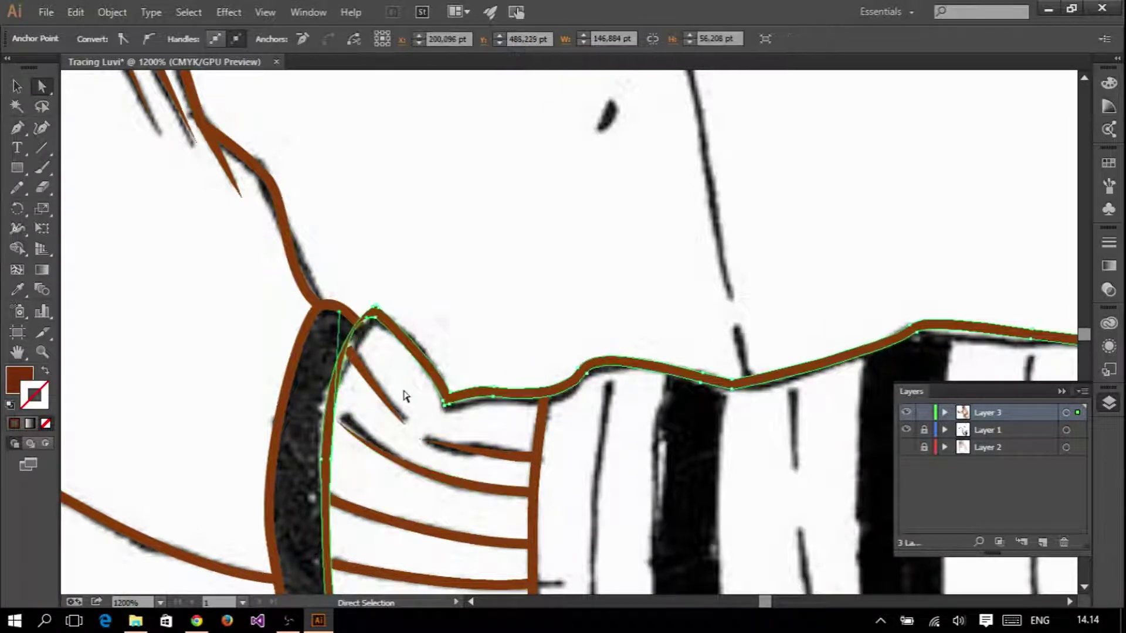
pyautogui.click(360, 410)
pyautogui.scroll(-4, 519, 424)
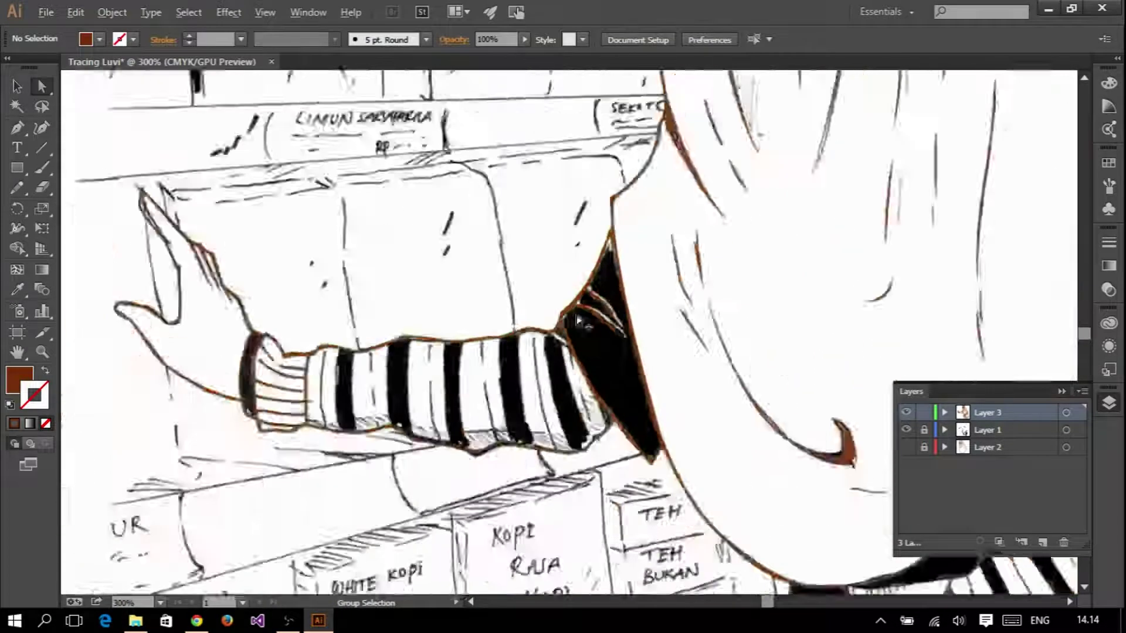
# - Adjust anchors on the curved shoulder and collar lines so their tips meet the outlines
pyautogui.scroll(4, 680, 329)
pyautogui.click(613, 251)
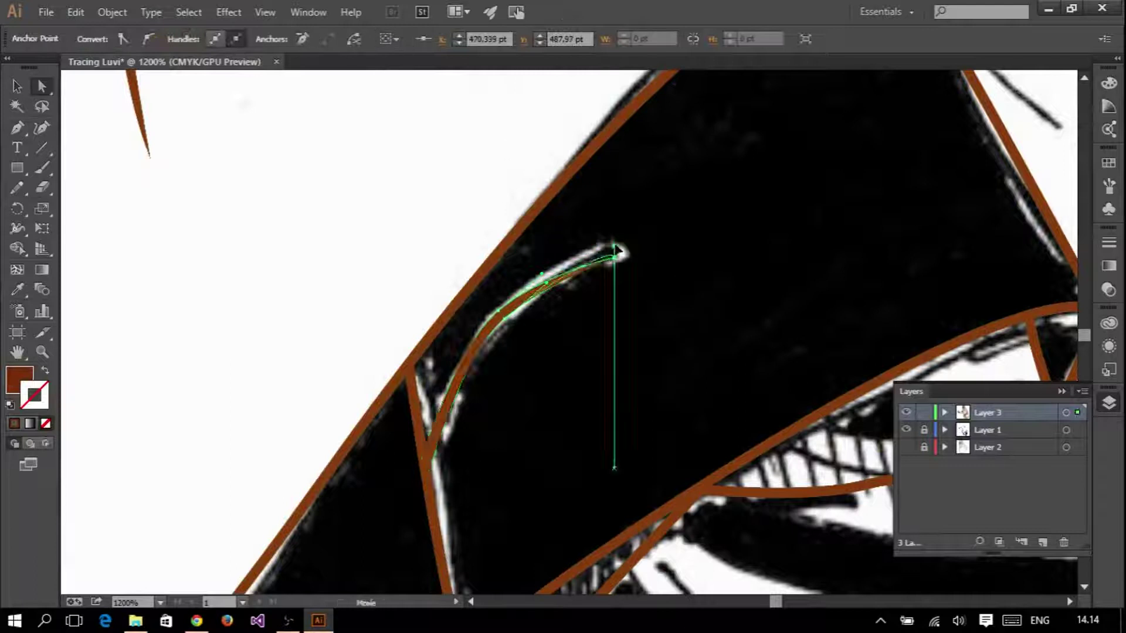
pyautogui.scroll(-1, 180, 65)
pyautogui.click(714, 308)
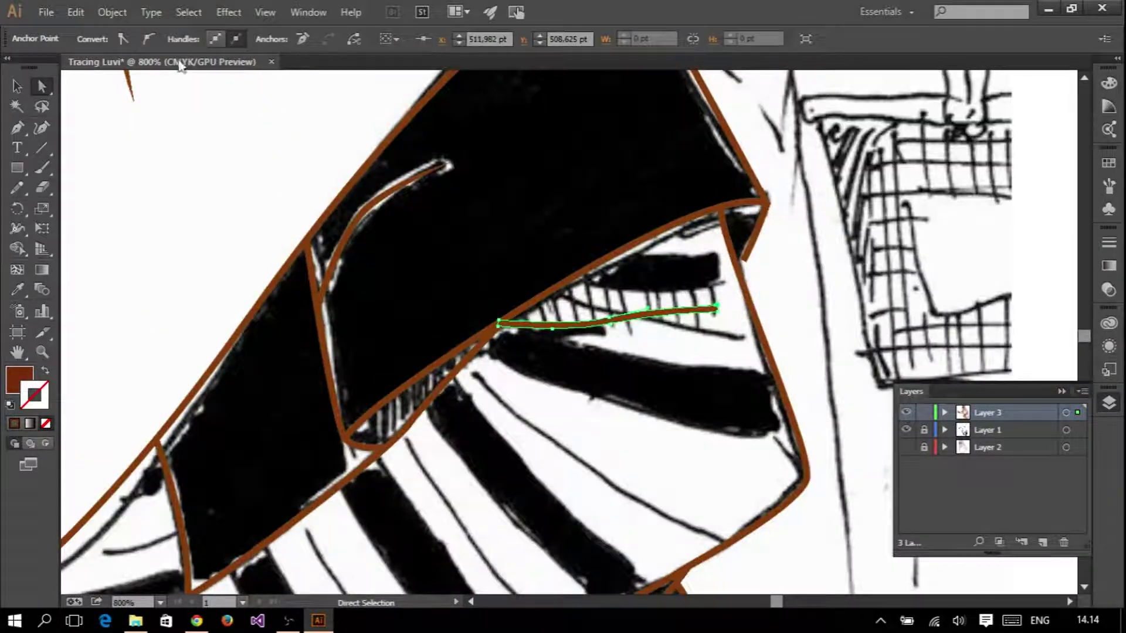
pyautogui.click(480, 392)
pyautogui.scroll(-4, 479, 391)
pyautogui.moveTo(486, 482); pyautogui.dragTo(478, 478)
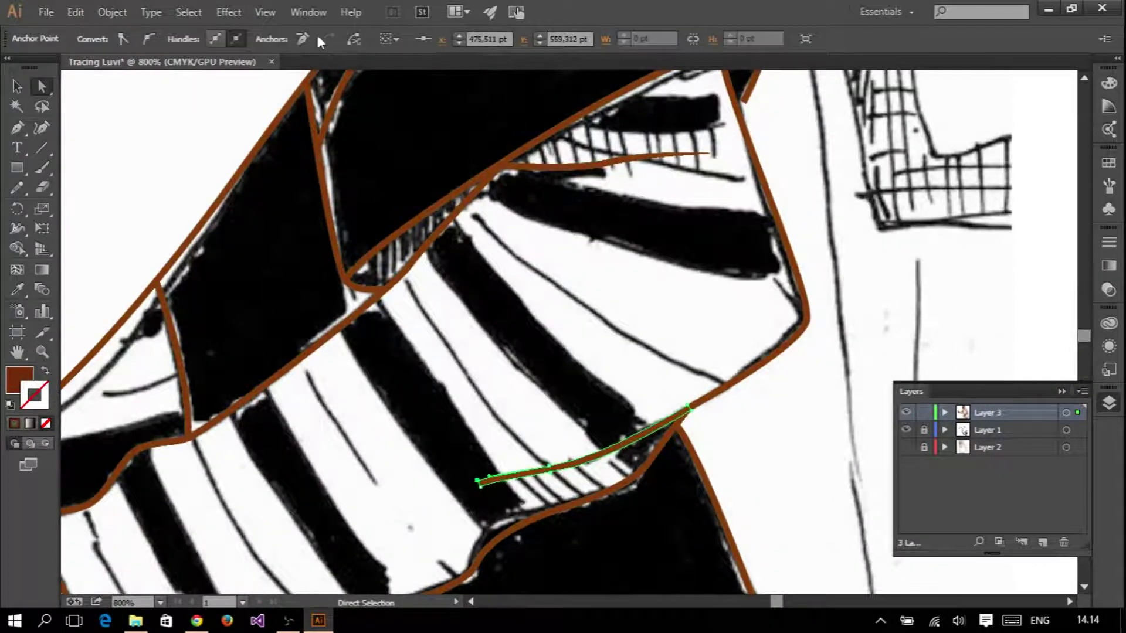
pyautogui.click(399, 387)
pyautogui.scroll(-1, 399, 387)
pyautogui.scroll(-2, 399, 387)
pyautogui.scroll(2, 193, 411)
pyautogui.moveTo(194, 419); pyautogui.dragTo(189, 432)
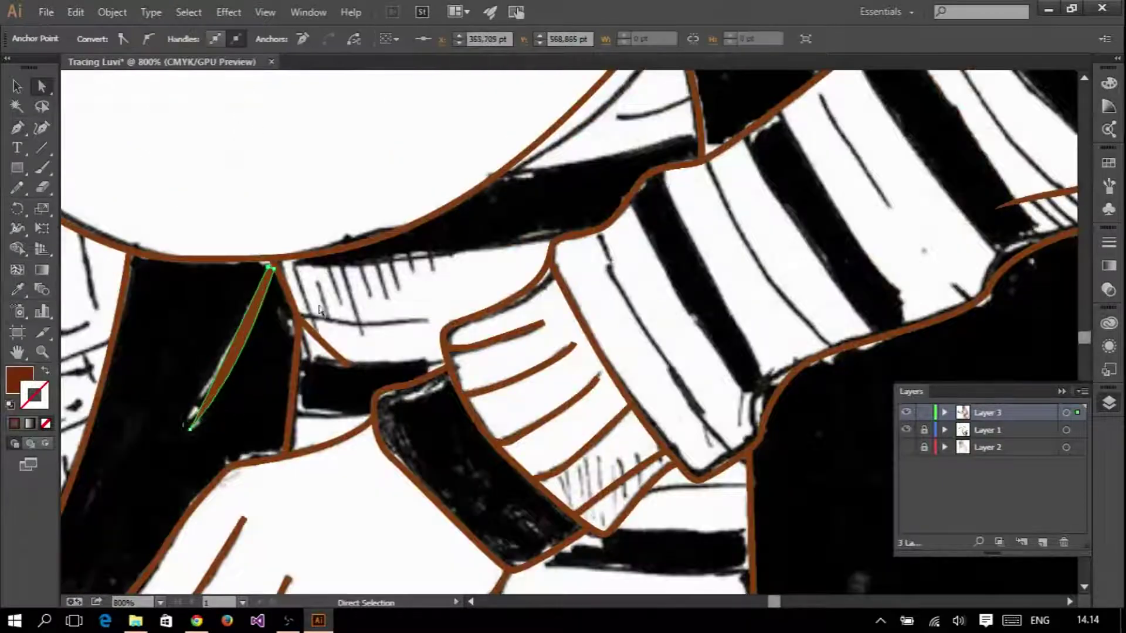
pyautogui.click(202, 296)
# - Move the thin line's top tip onto the junction
pyautogui.scroll(2, 203, 296)
pyautogui.click(340, 233)
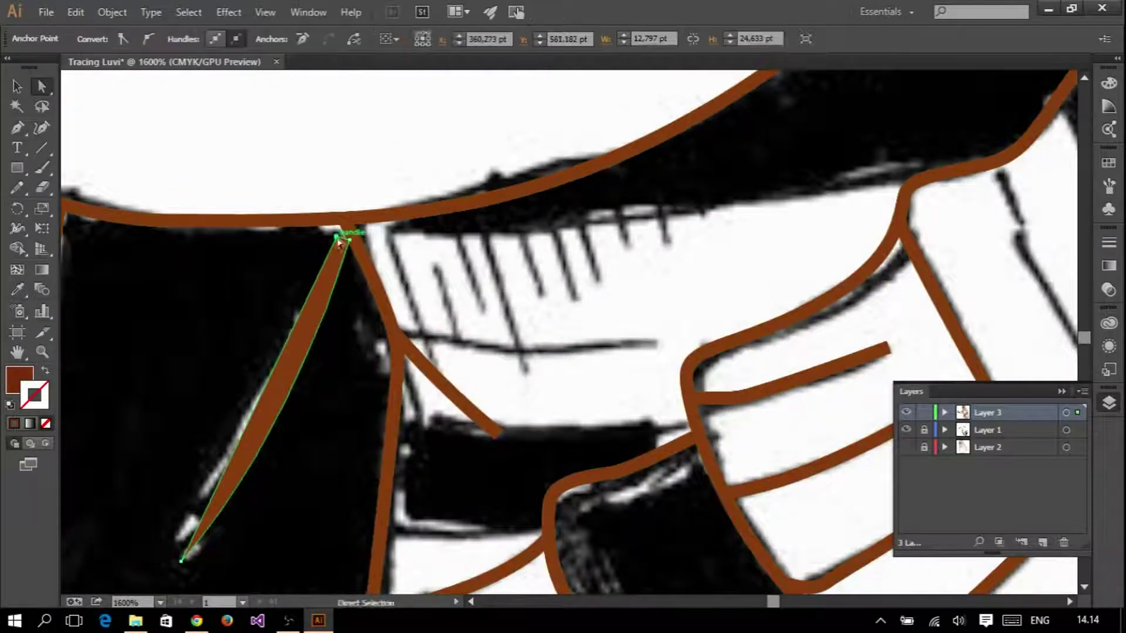
pyautogui.moveTo(344, 241); pyautogui.dragTo(347, 228)
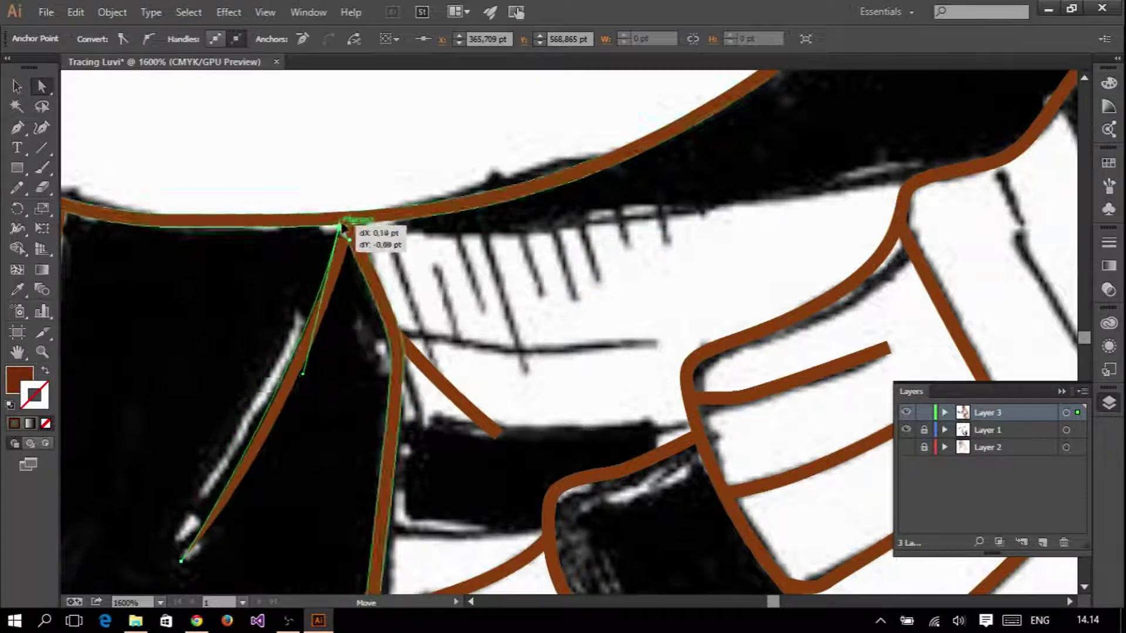
pyautogui.click(497, 437)
pyautogui.scroll(-3, 369, 235)
pyautogui.scroll(2, 402, 357)
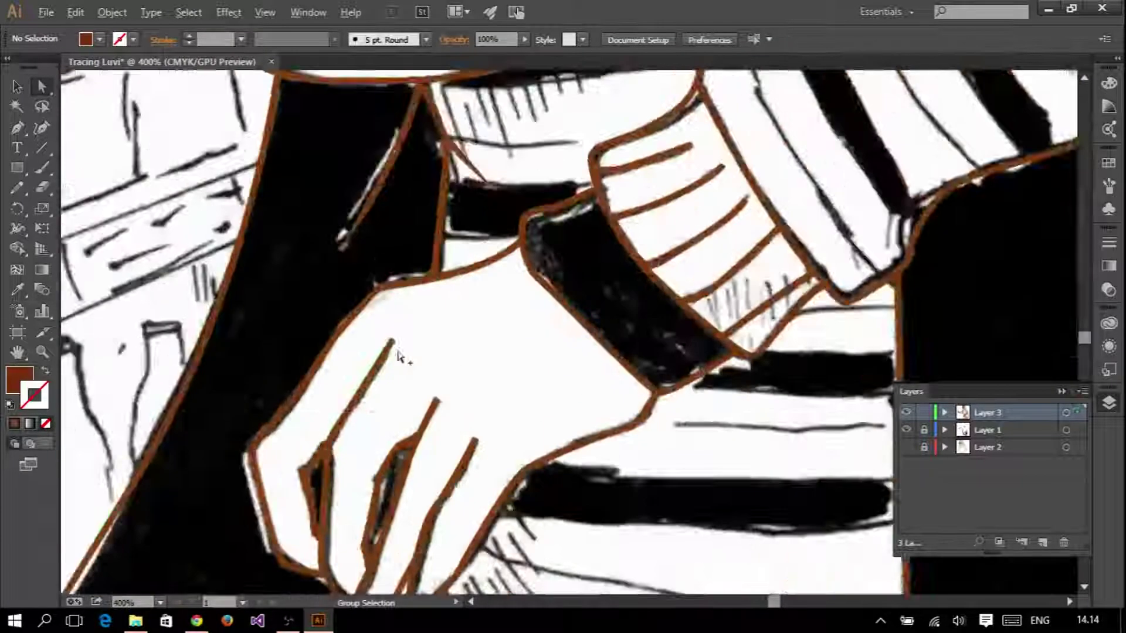
pyautogui.scroll(1, 402, 357)
# - Nudge the finger line's anchors on the lower hand into position
pyautogui.moveTo(384, 321); pyautogui.dragTo(397, 331)
pyautogui.moveTo(364, 387); pyautogui.dragTo(361, 388)
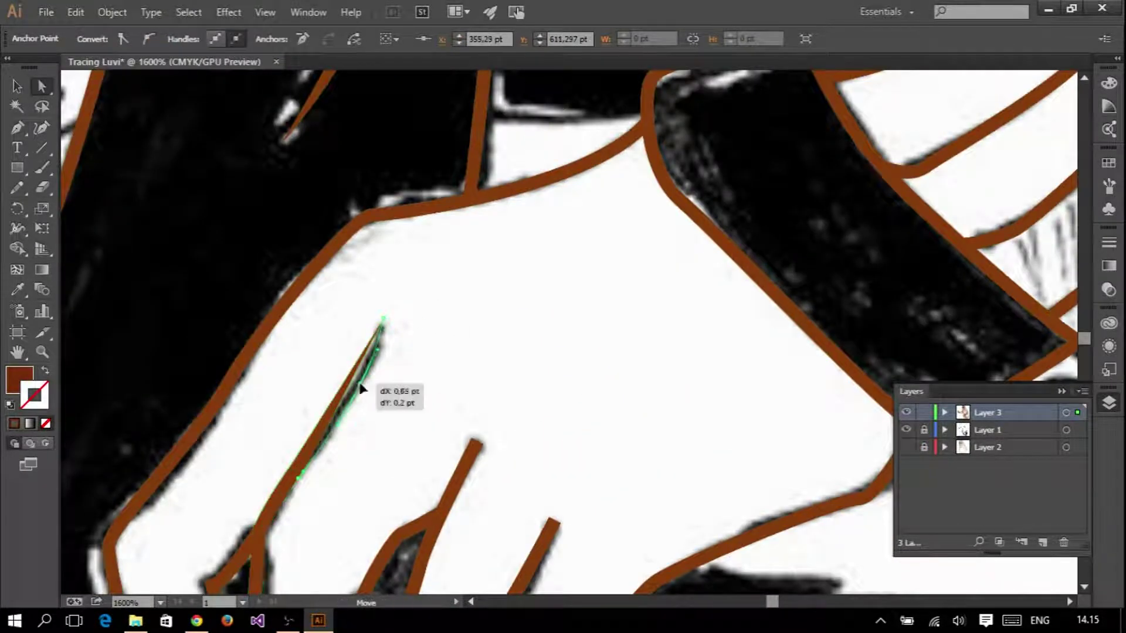
pyautogui.keyDown('ctrl'); pyautogui.click(351, 381); pyautogui.keyUp('ctrl')
pyautogui.scroll(-2, 351, 384)
pyautogui.scroll(2, 452, 403)
pyautogui.scroll(-2, 473, 361)
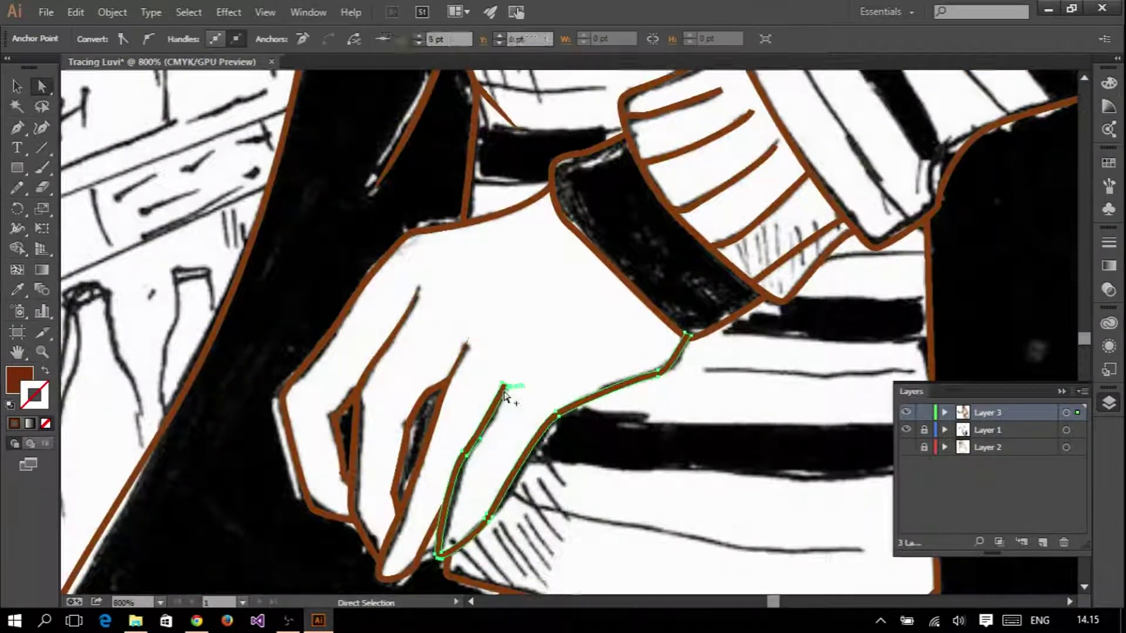
pyautogui.scroll(2, 510, 389)
pyautogui.scroll(-2, 491, 314)
pyautogui.scroll(-3, 527, 251)
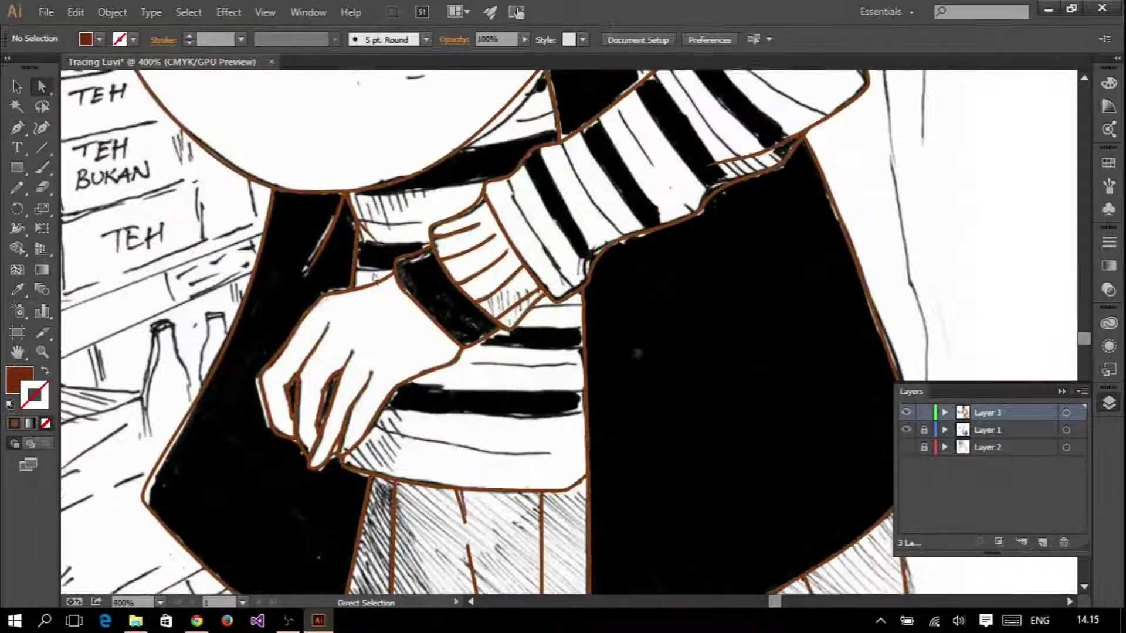
pyautogui.scroll(3, 516, 234)
pyautogui.hscroll(-3, 498, 212)
pyautogui.hscroll(-3, 480, 186)
# - Add an anchor near the glasses line's rounded end and convert it into a pointed tip
pyautogui.scroll(-2, 481, 186)
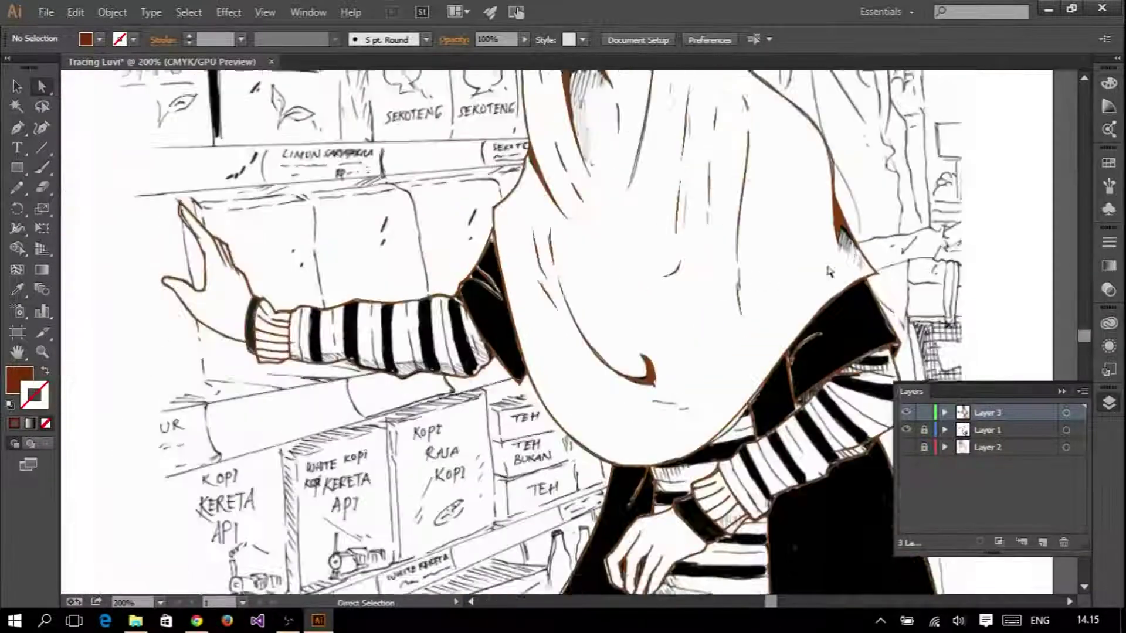
pyautogui.scroll(-2, 504, 205)
pyautogui.scroll(4, 530, 229)
pyautogui.scroll(5, 531, 228)
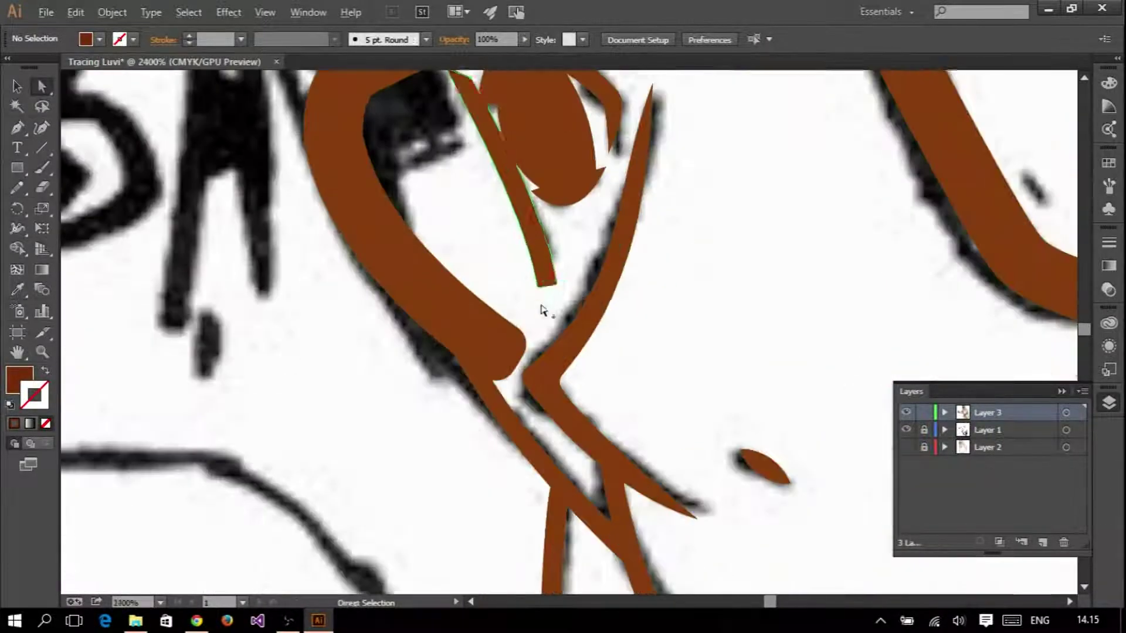
pyautogui.click(538, 298)
pyautogui.scroll(2, 540, 299)
pyautogui.scroll(2, 548, 257)
pyautogui.scroll(-3, 611, 309)
pyautogui.hotkey('shift', 'c')
pyautogui.click(582, 295)
pyautogui.scroll(1, 583, 296)
pyautogui.hotkey('ctrl', 'z')
pyautogui.press('p')
pyautogui.click(630, 330)
pyautogui.hotkey('shift', 'c')
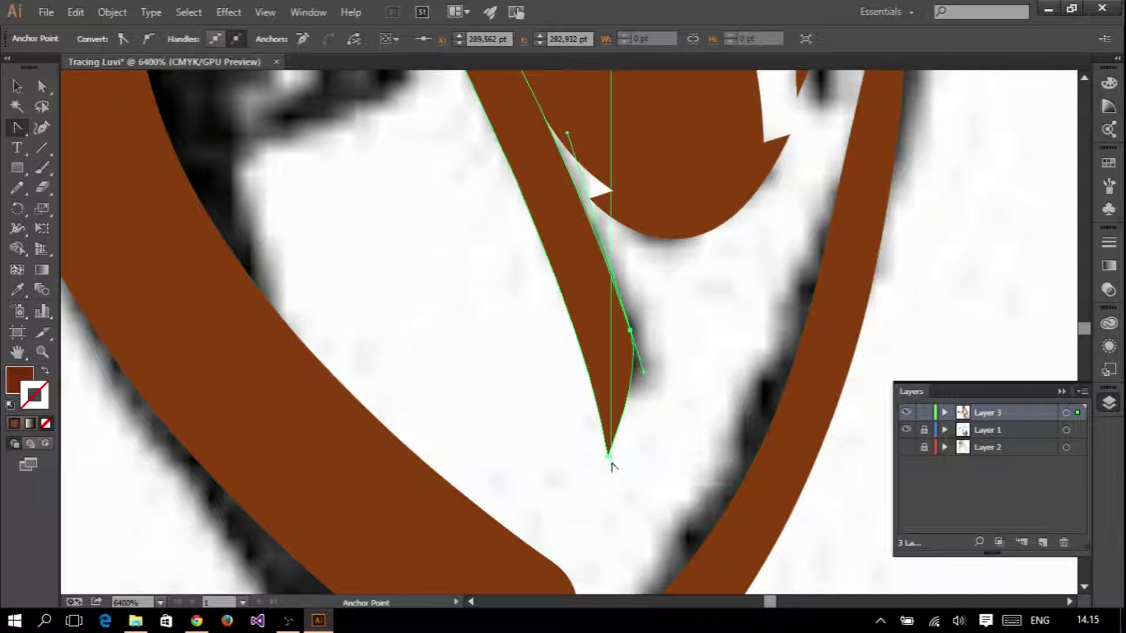
pyautogui.moveTo(574, 458); pyautogui.dragTo(553, 472)
pyautogui.scroll(-1, 535, 259)
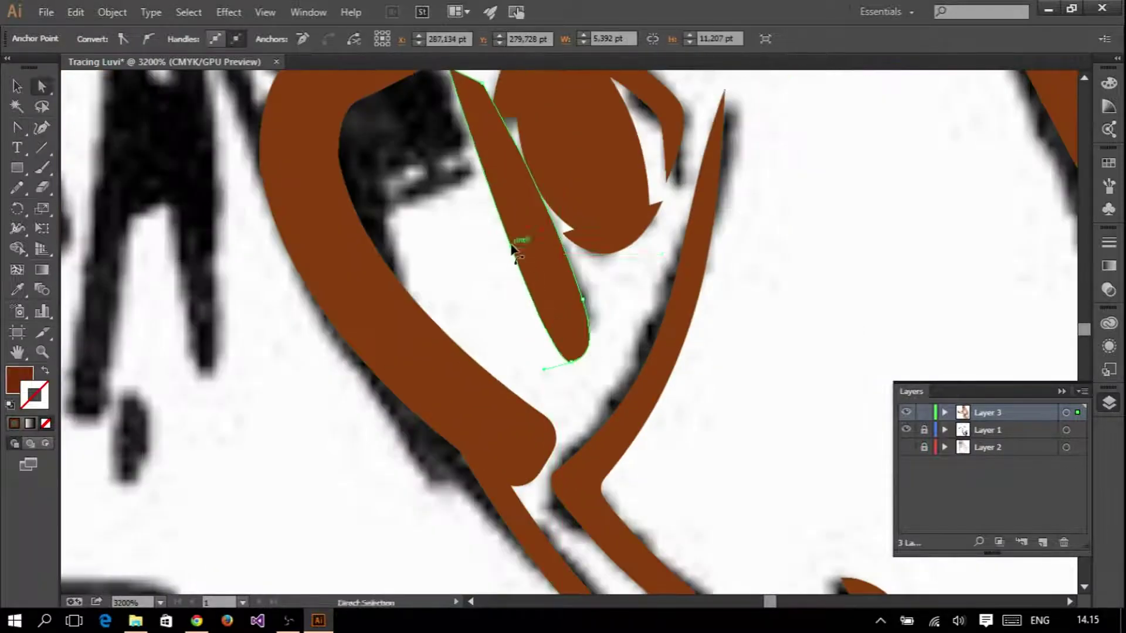
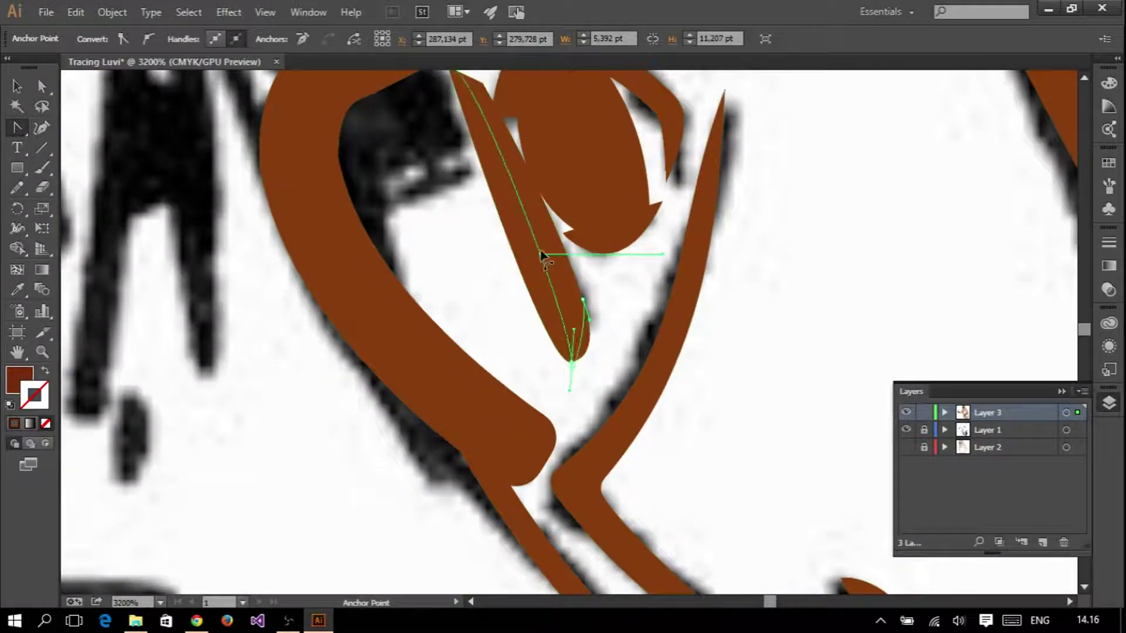
# - Narrow the brown stroke sliver by reshaping its curve and moving its bottom anchor
pyautogui.moveTo(545, 271); pyautogui.dragTo(569, 271)
pyautogui.press('a')
pyautogui.moveTo(536, 376); pyautogui.dragTo(580, 390)
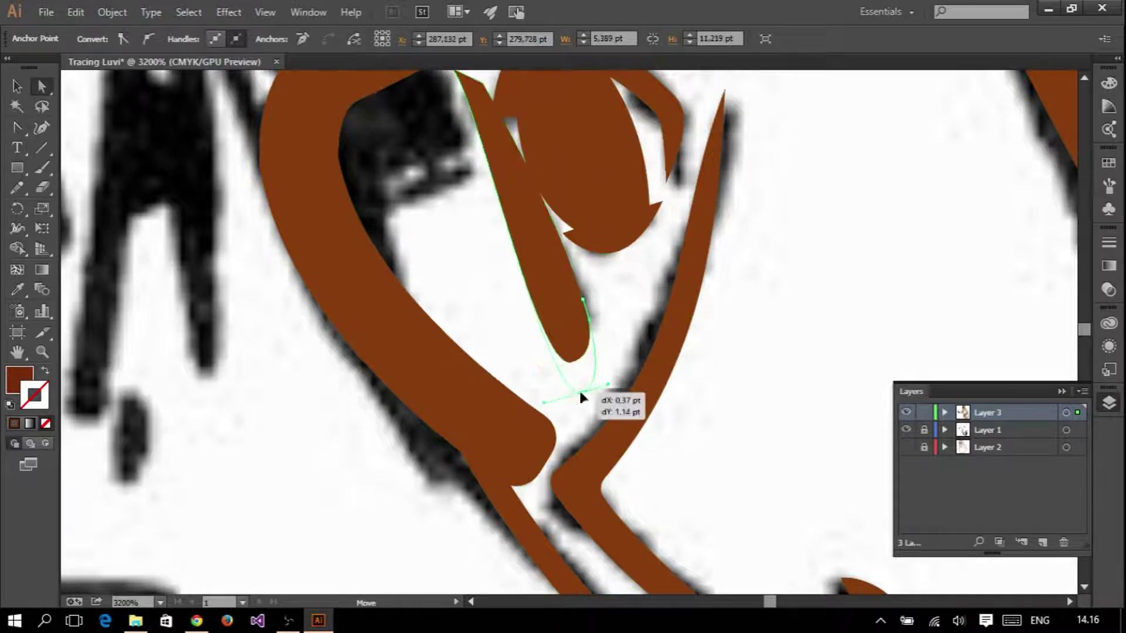
pyautogui.click(593, 304)
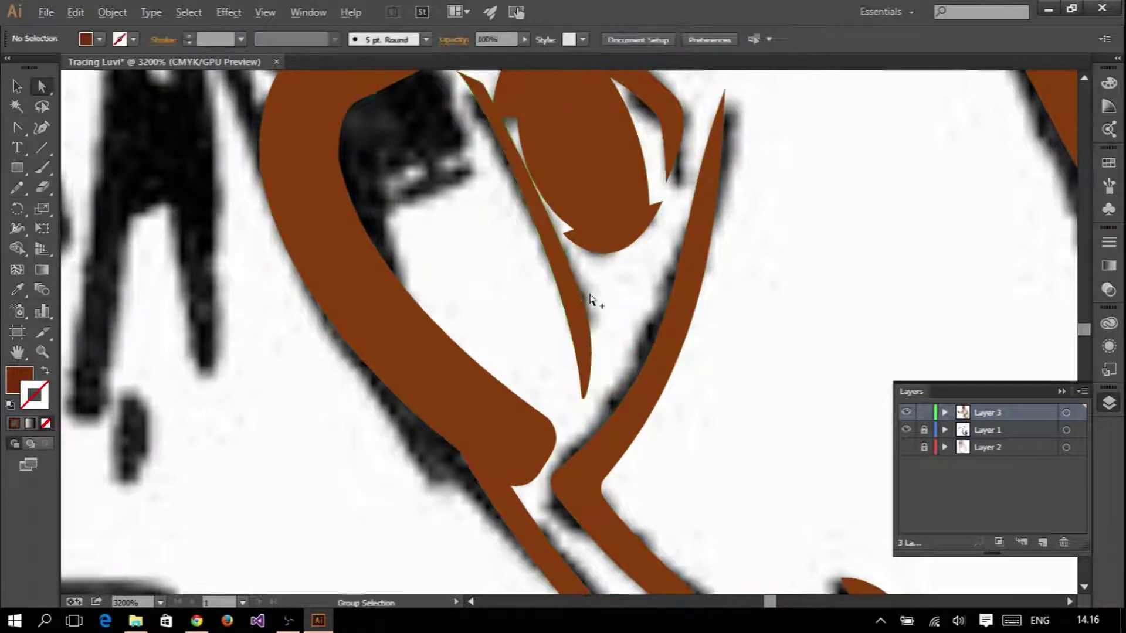
# - Hide the background sketch layer (Layer 1) to check the line art
pyautogui.scroll(-4, 432, 314)
pyautogui.scroll(-1, 696, 228)
pyautogui.scroll(-4, 697, 229)
pyautogui.click(906, 430)
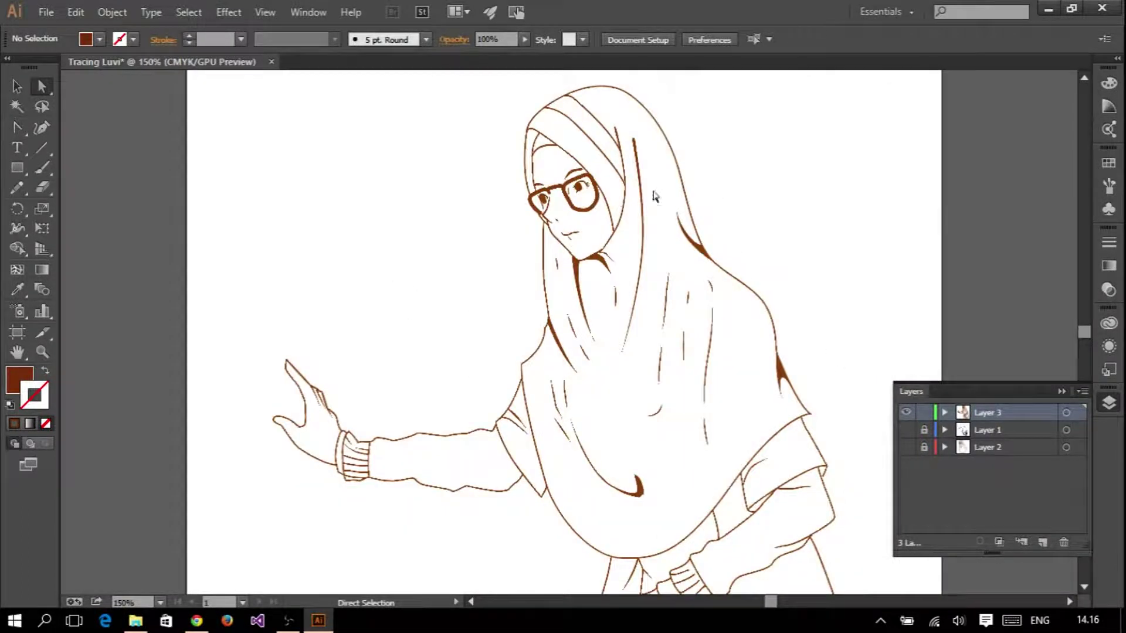
pyautogui.scroll(3, 655, 195)
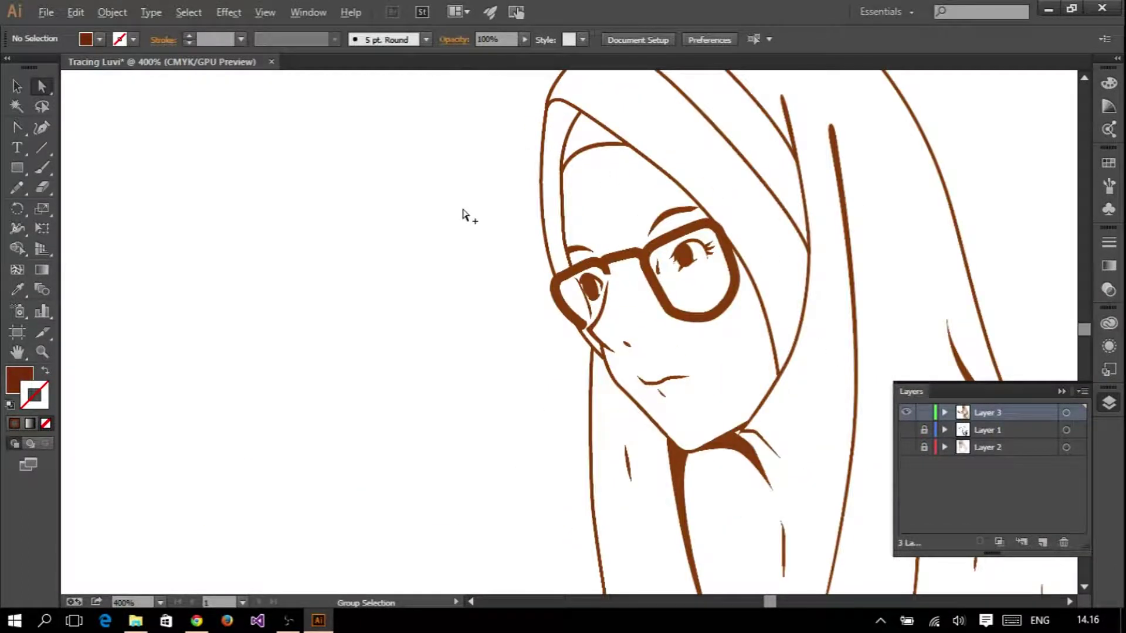
pyautogui.scroll(-3, 463, 209)
pyautogui.scroll(4, 493, 370)
pyautogui.scroll(3, 493, 369)
# - Reshape the path at the top junction and snap its end onto the neighbouring stroke
pyautogui.moveTo(455, 196); pyautogui.dragTo(458, 167)
pyautogui.scroll(-3, 559, 205)
pyautogui.scroll(-3, 452, 389)
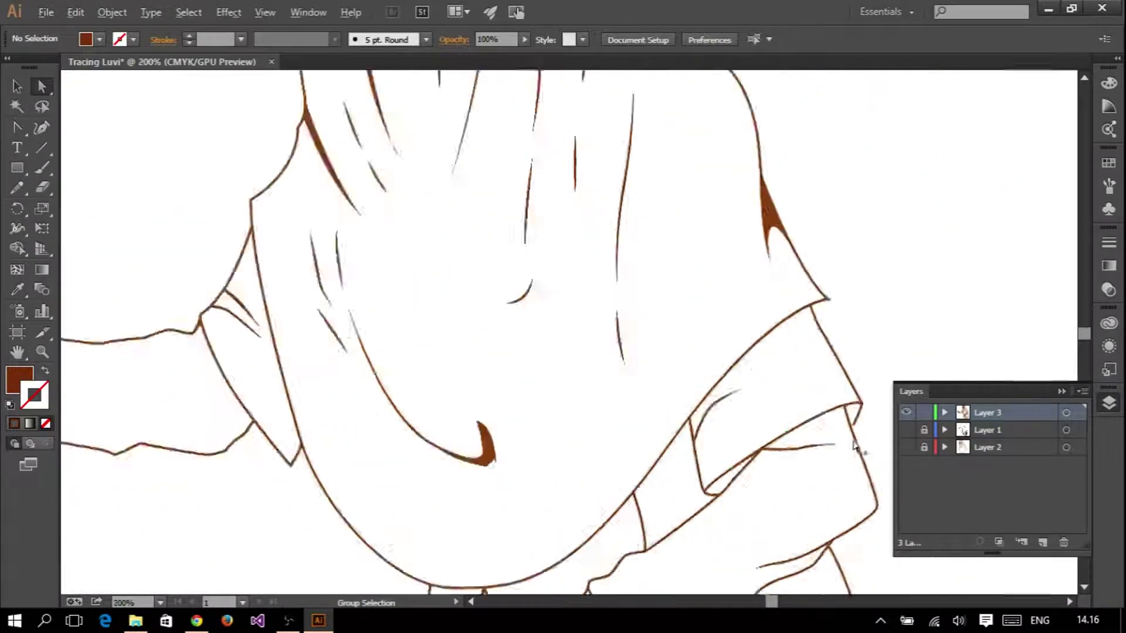
pyautogui.scroll(3, 801, 340)
pyautogui.moveTo(799, 339); pyautogui.dragTo(787, 351)
pyautogui.click(827, 307)
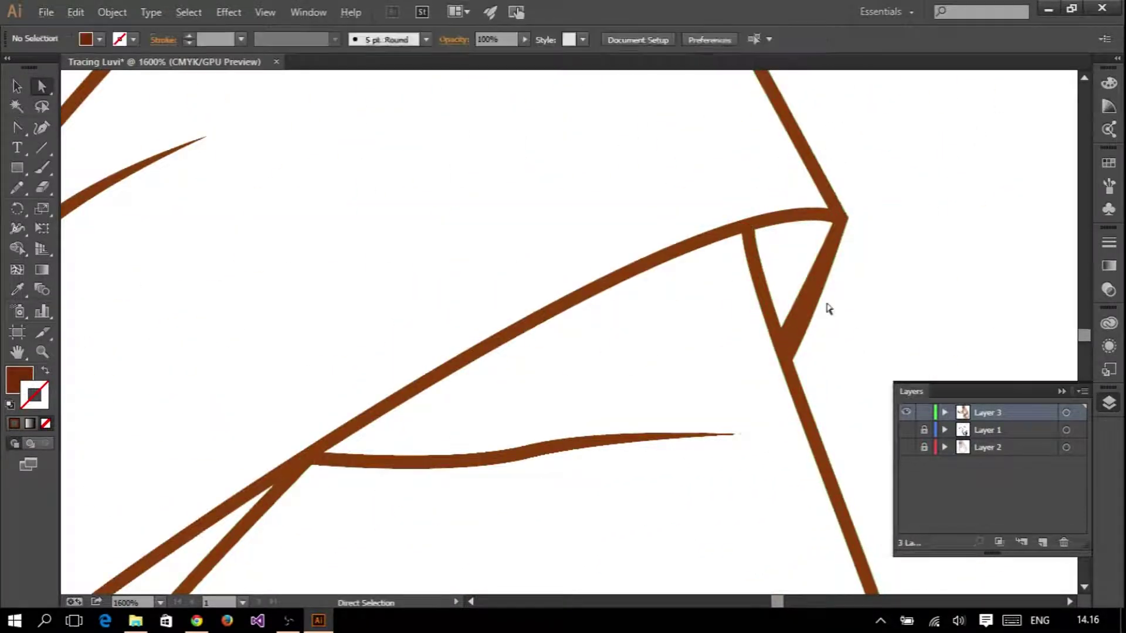
pyautogui.scroll(-3, 689, 273)
pyautogui.scroll(2, 688, 274)
pyautogui.scroll(1, 780, 169)
# - Draw a closed Pen wedge linking the two sleeve strokes and pull its tip to the junction
pyautogui.press('p')
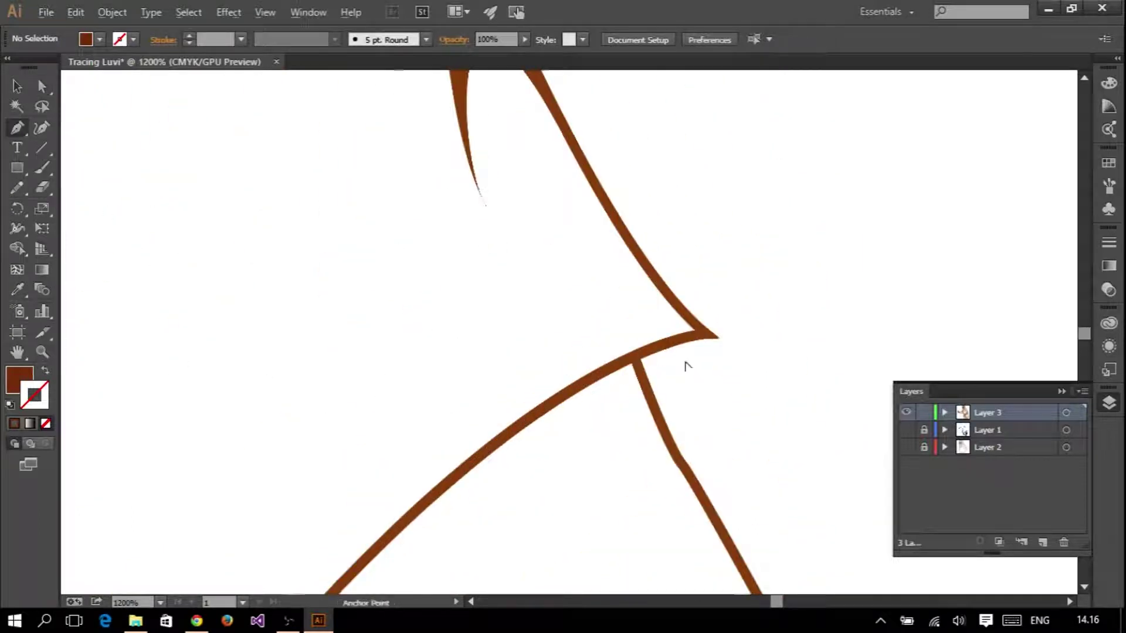
pyautogui.moveTo(704, 333); pyautogui.dragTo(655, 418)
pyautogui.click(655, 418)
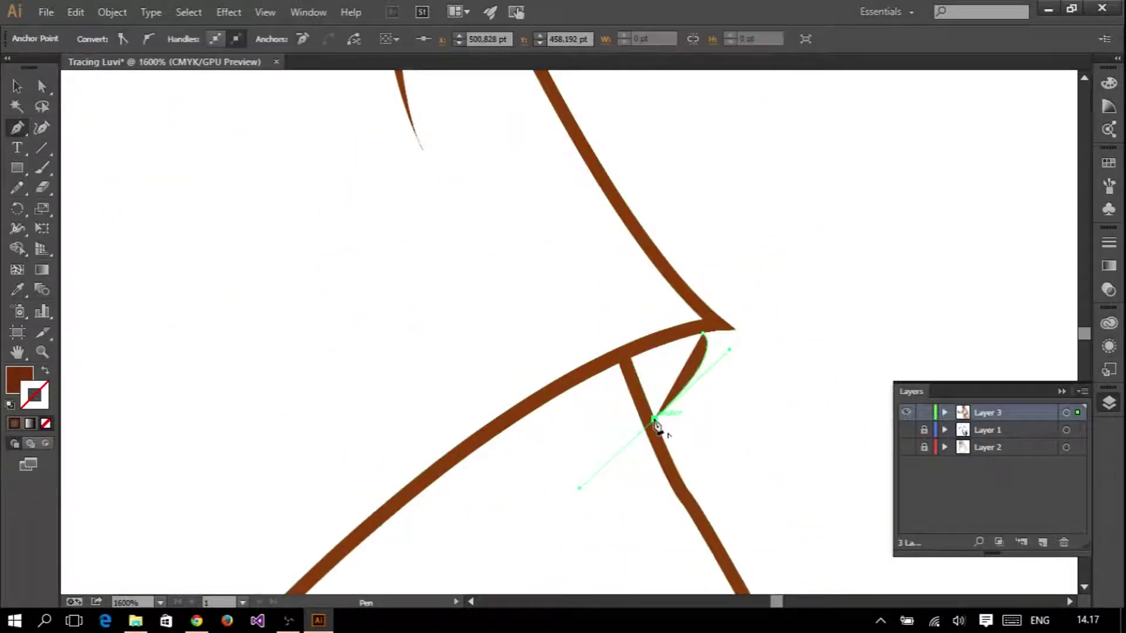
pyautogui.moveTo(719, 332); pyautogui.dragTo(721, 337)
pyautogui.press('a')
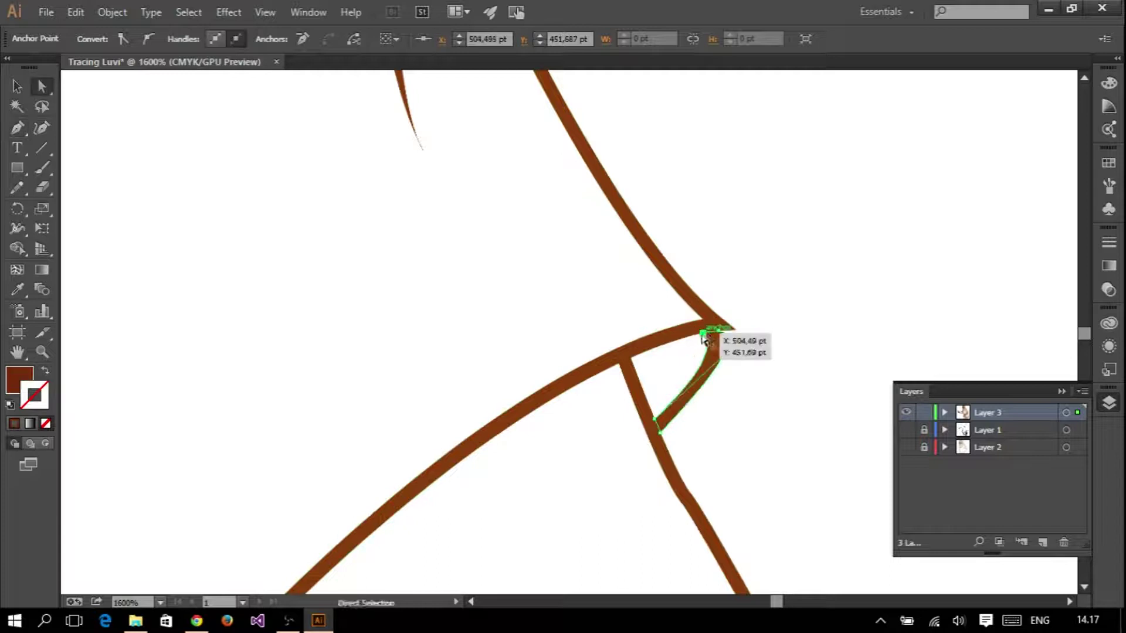
pyautogui.keyDown('alt'); pyautogui.scroll(1, 721, 337); pyautogui.keyUp('alt')
pyautogui.moveTo(698, 312); pyautogui.dragTo(673, 297)
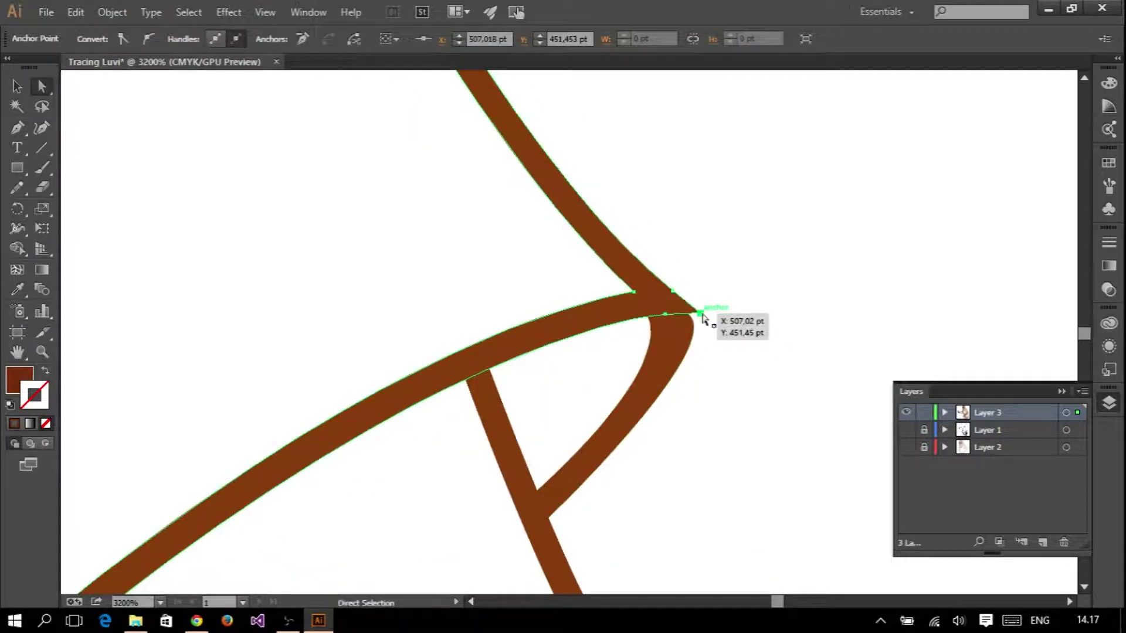
# - Save the tracing as Luvi.ai in Data (D:) > Classified > ICMF > Trace > Loba
pyautogui.click(746, 286)
pyautogui.keyDown('alt'); pyautogui.scroll(-5, 730, 346); pyautogui.keyUp('alt')
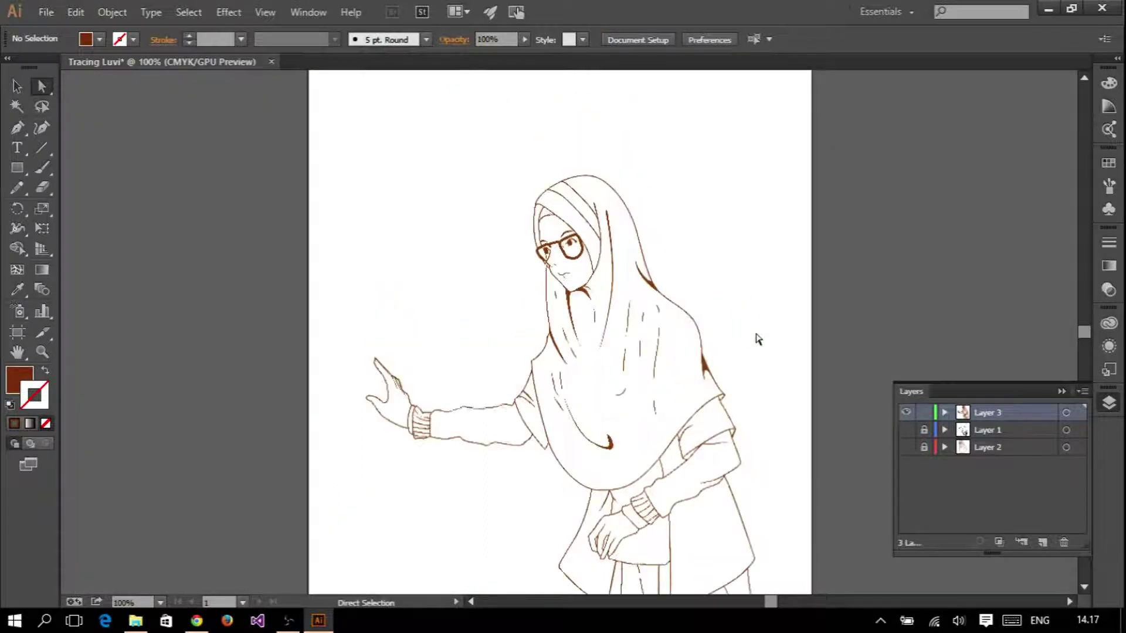
pyautogui.keyDown('alt'); pyautogui.scroll(1, 610, 318); pyautogui.keyUp('alt')
pyautogui.hotkey('ctrl', 'shift', 's')
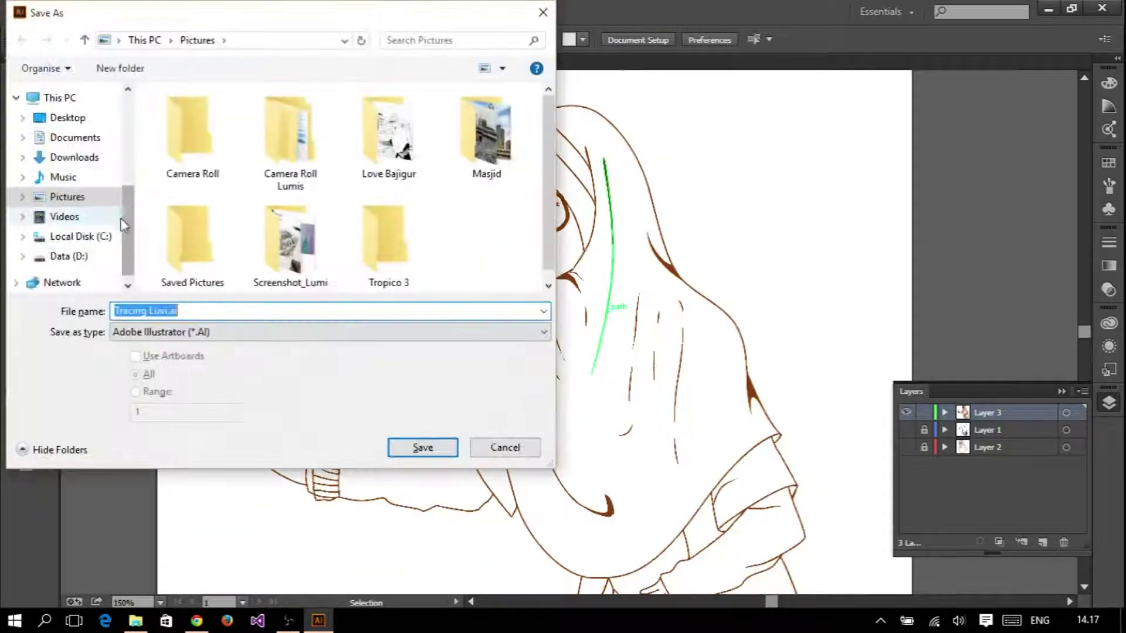
pyautogui.click(59, 256)
pyautogui.doubleClick(188, 148)
pyautogui.doubleClick(176, 116)
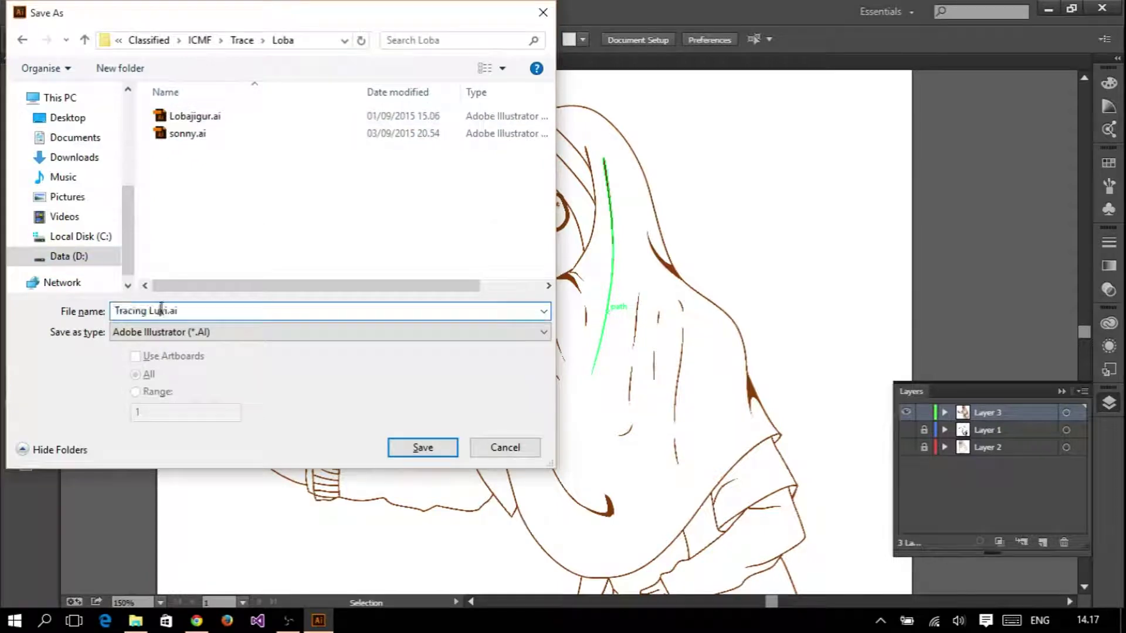
pyautogui.write('Luvi.ai')
pyautogui.click(441, 449)
pyautogui.click(603, 531)
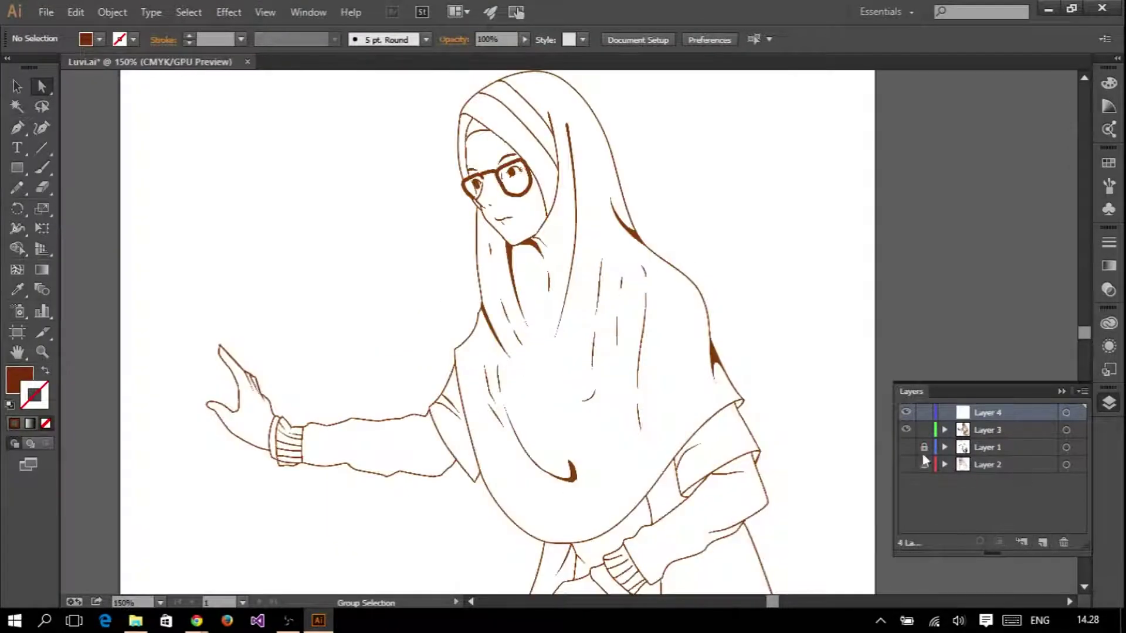
# - Lock Layer 2, show the sketch layer again, and zoom into the face
pyautogui.click(924, 464)
pyautogui.click(906, 447)
pyautogui.hotkey('ctrl', '+')
# - Pen-trace the hijab outline from its top down the left side of the face
pyautogui.press('p')
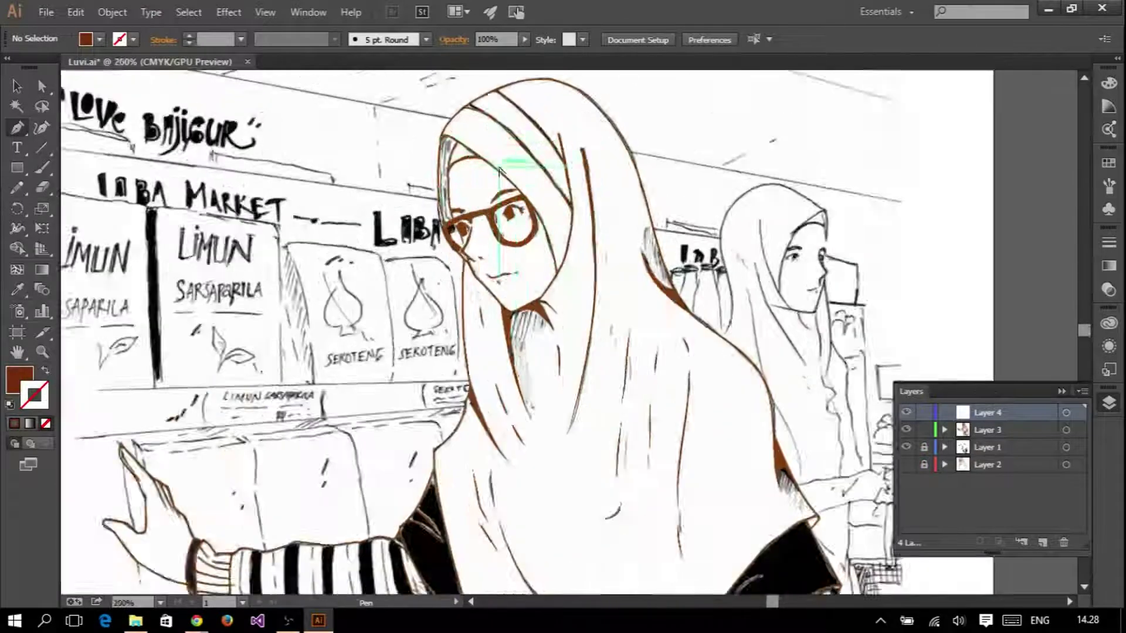
pyautogui.click(557, 92)
pyautogui.hotkey('ctrl', '+')
pyautogui.click(399, 166)
pyautogui.moveTo(327, 296); pyautogui.dragTo(365, 276)
pyautogui.hotkey('ctrl', '-')
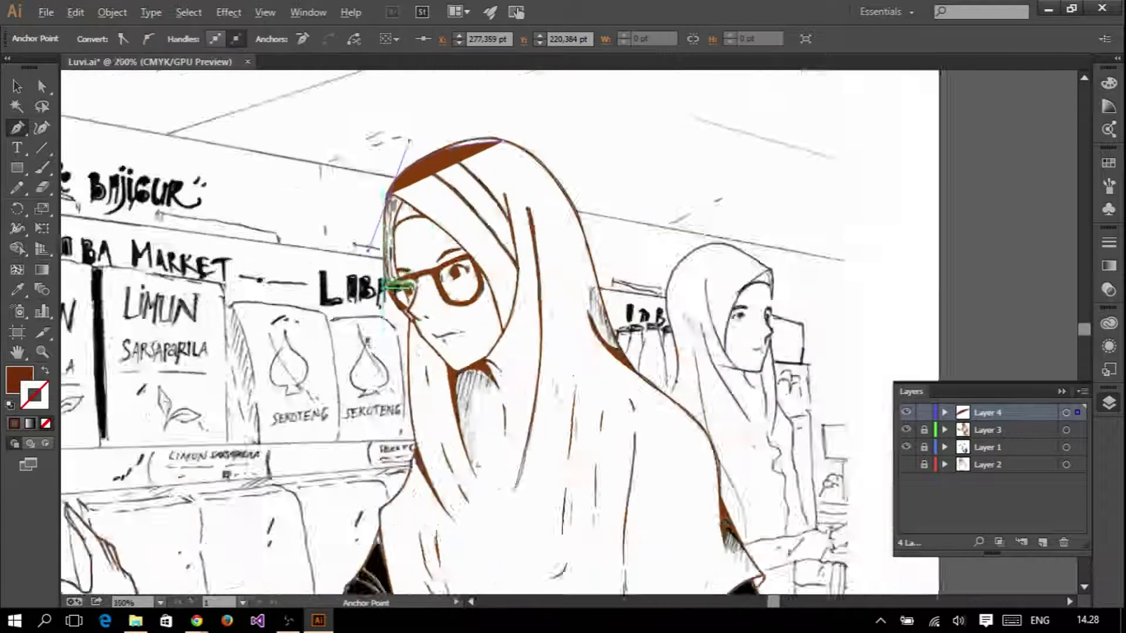
pyautogui.click(426, 391)
pyautogui.scroll(-4, 427, 391)
pyautogui.scroll(-2, 434, 322)
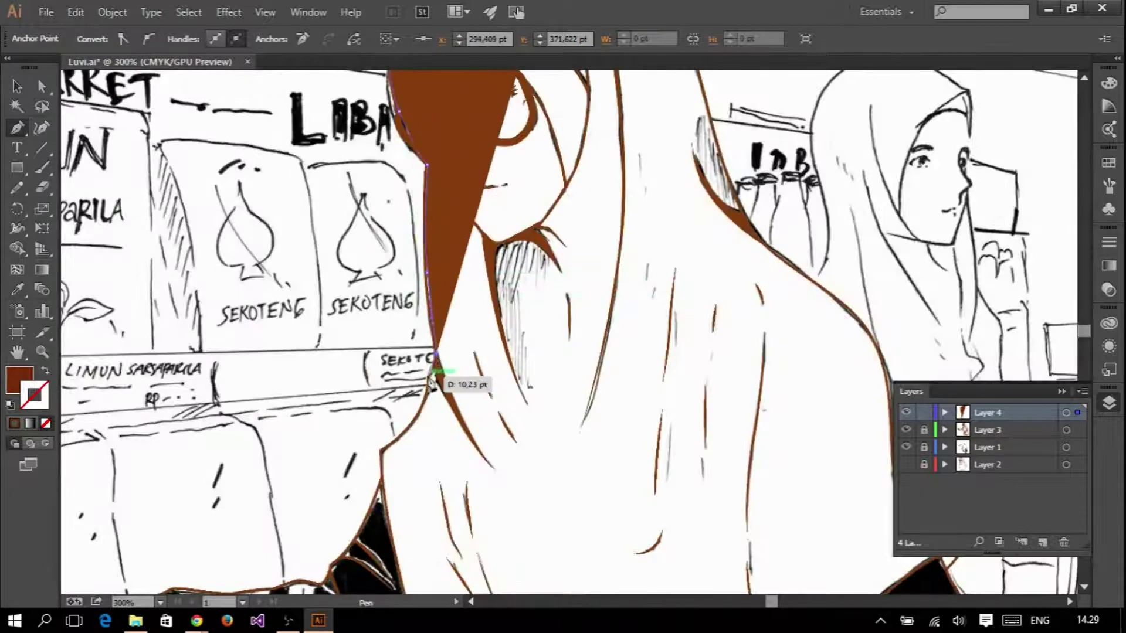
pyautogui.scroll(1, 432, 377)
# - Continue the outline along the lower hijab edge to its right corner
pyautogui.moveTo(404, 324); pyautogui.dragTo(398, 347)
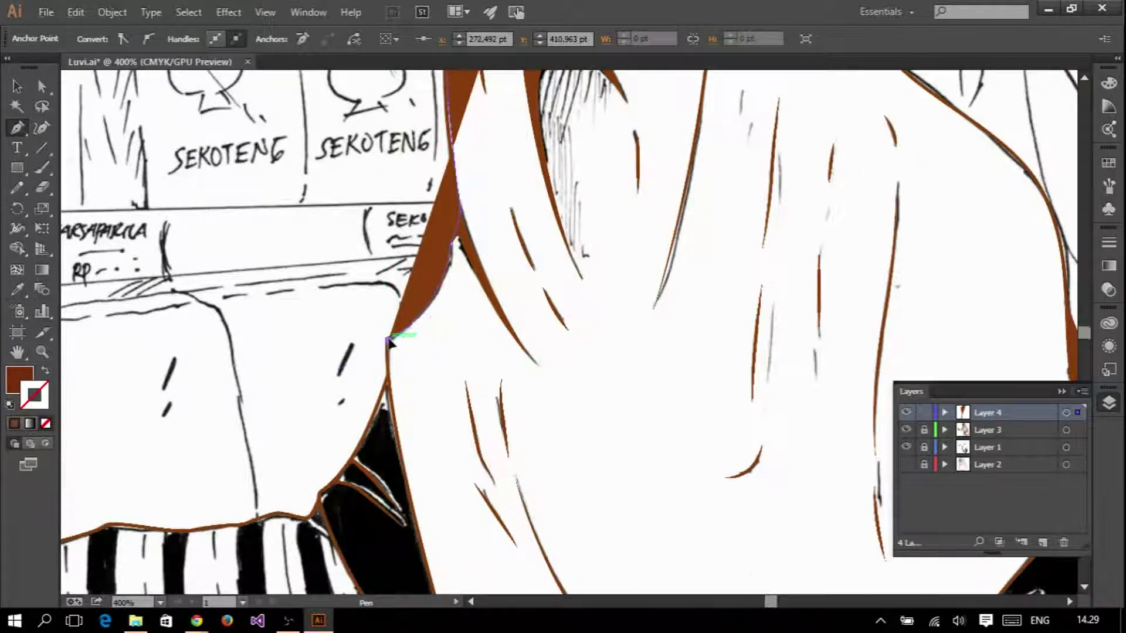
pyautogui.hotkey('ctrl', '-')
pyautogui.scroll(-4, 516, 528)
pyautogui.click(496, 529)
pyautogui.click(497, 530)
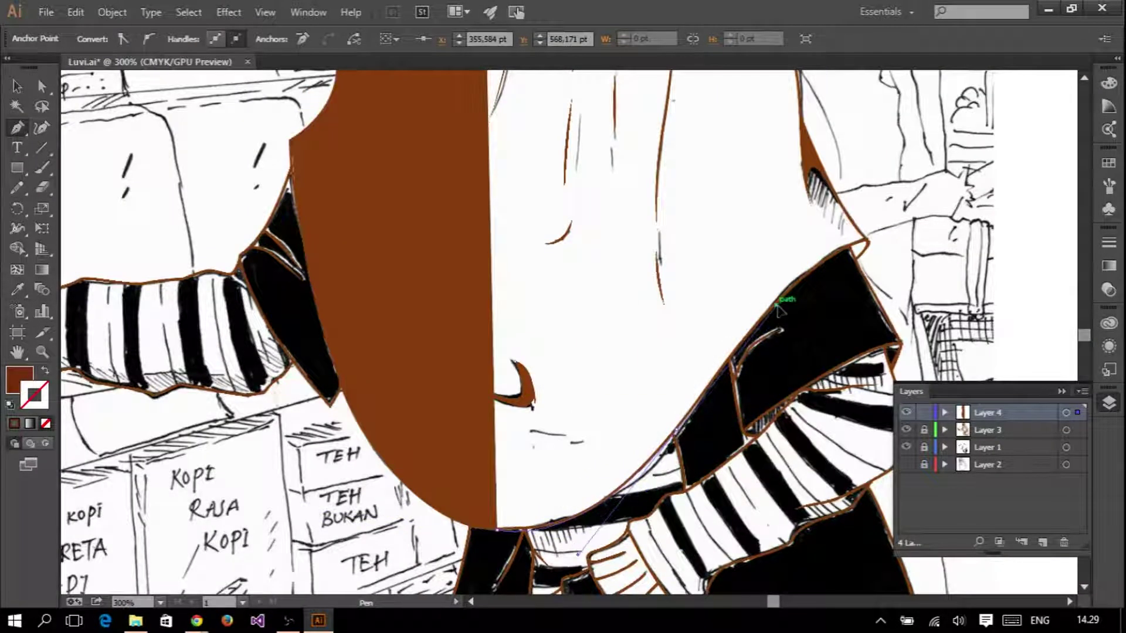
pyautogui.moveTo(778, 309); pyautogui.dragTo(783, 305)
pyautogui.click(868, 240)
pyautogui.scroll(3, 880, 243)
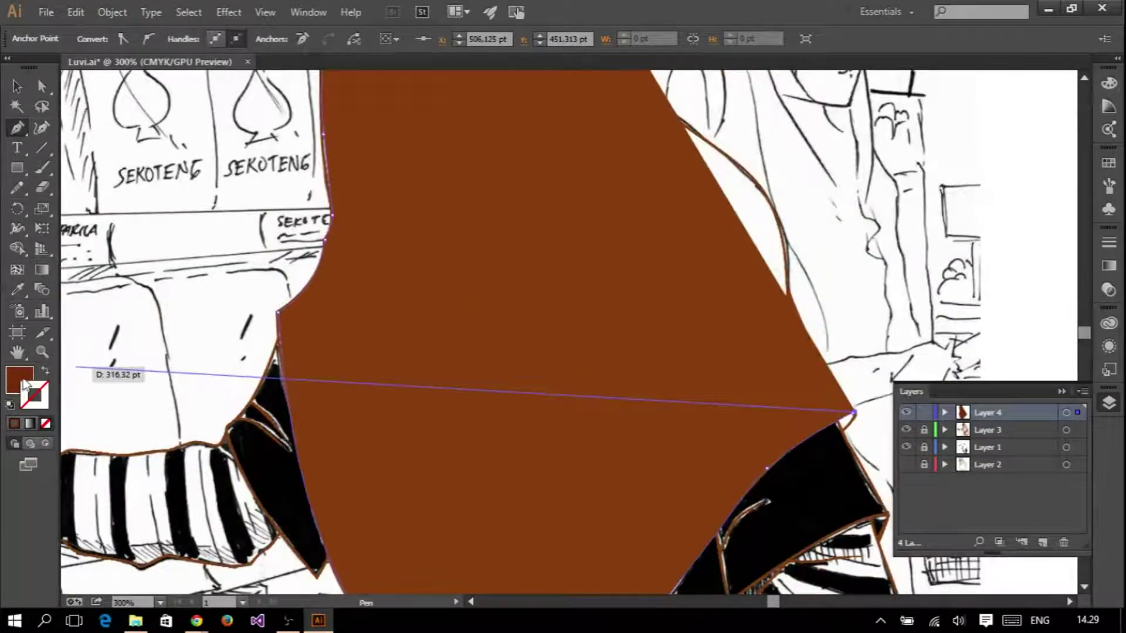
# - Fill the shape with peach and curve its edge over the top of the head
pyautogui.doubleClick(23, 381)
pyautogui.click(736, 206)
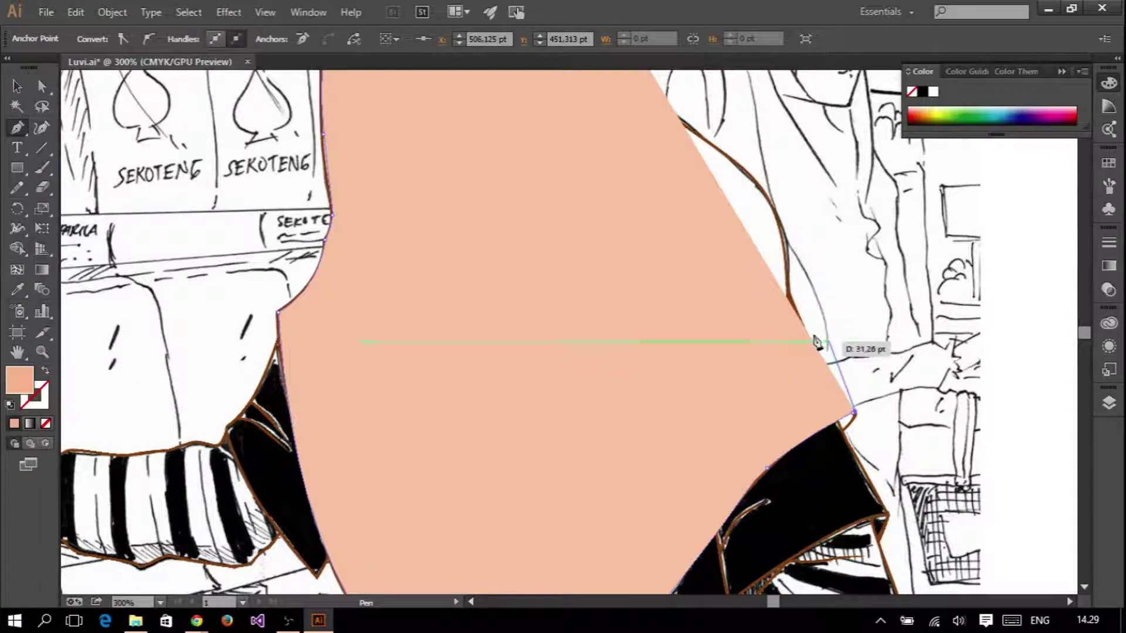
pyautogui.scroll(3, 762, 234)
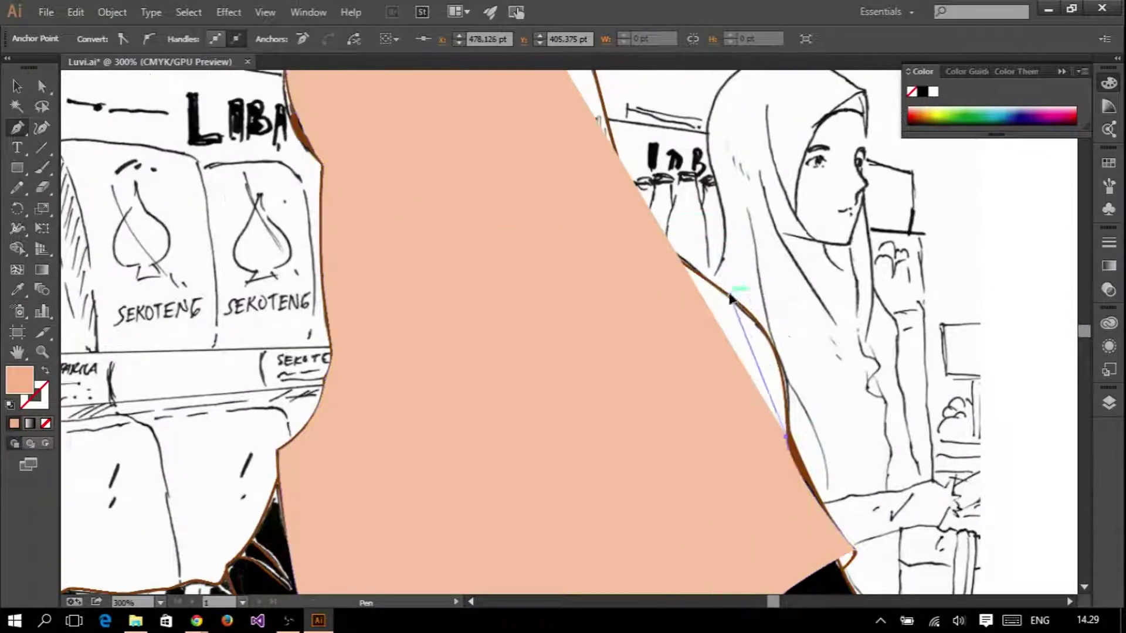
pyautogui.moveTo(627, 129); pyautogui.dragTo(622, 82)
pyautogui.scroll(10, 616, 134)
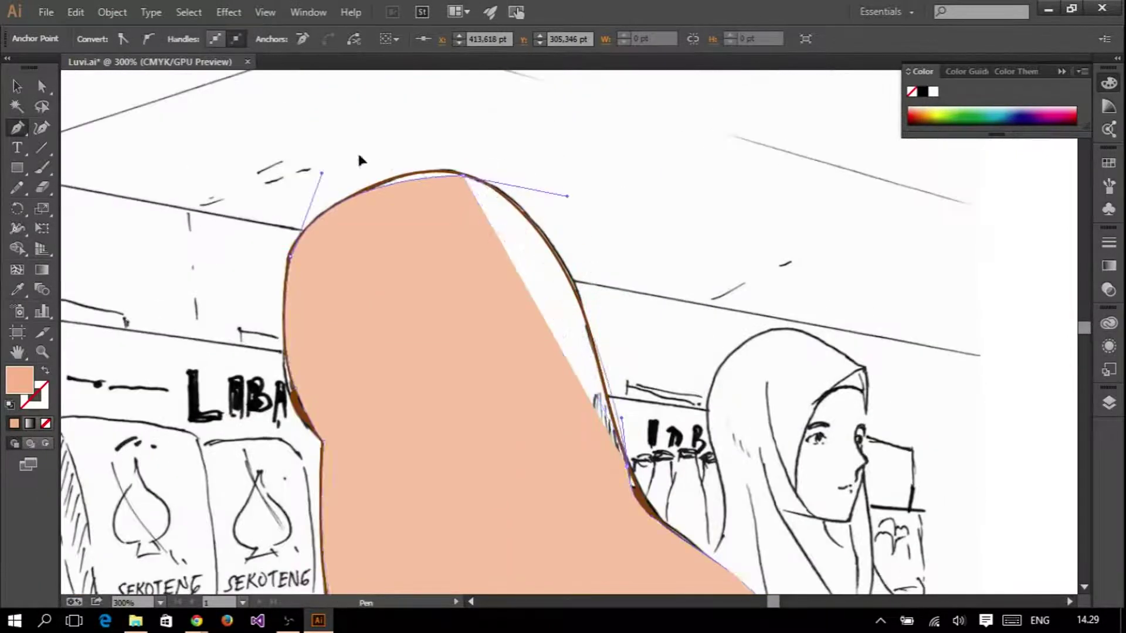
# - Move the peach fill's layer below the brown line-art layer
pyautogui.press('v')
pyautogui.click(1109, 403)
pyautogui.moveTo(1004, 414); pyautogui.dragTo(997, 437)
pyautogui.press('a')
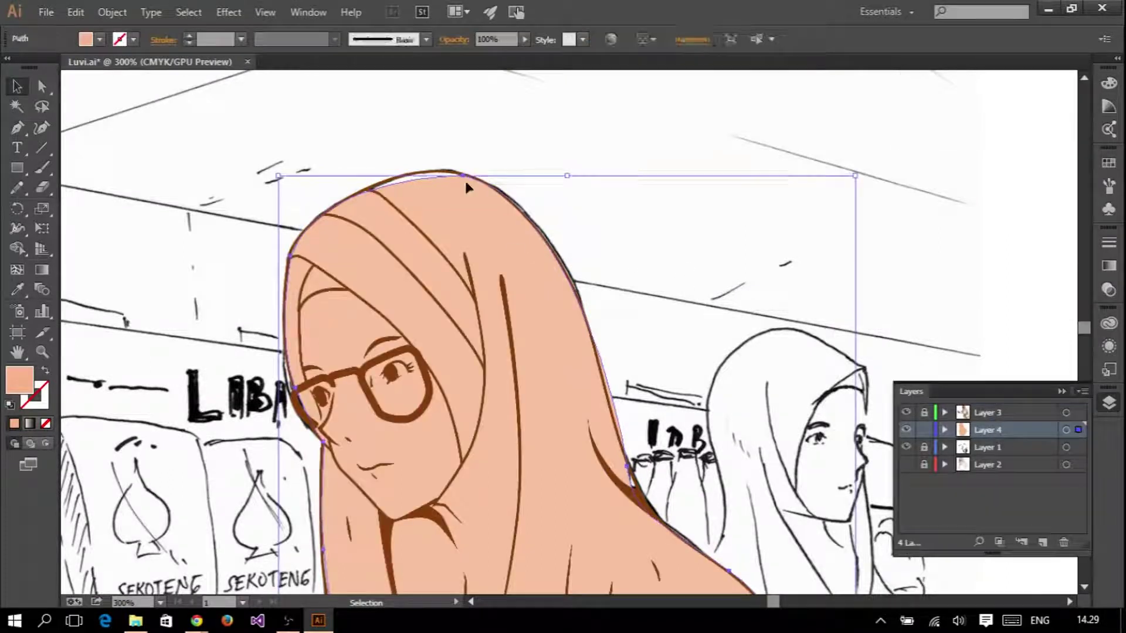
pyautogui.scroll(1, 473, 167)
# - Nudge the peach shape's top anchor to match the hijab outline
pyautogui.scroll(1, 473, 167)
pyautogui.moveTo(481, 179); pyautogui.dragTo(463, 171)
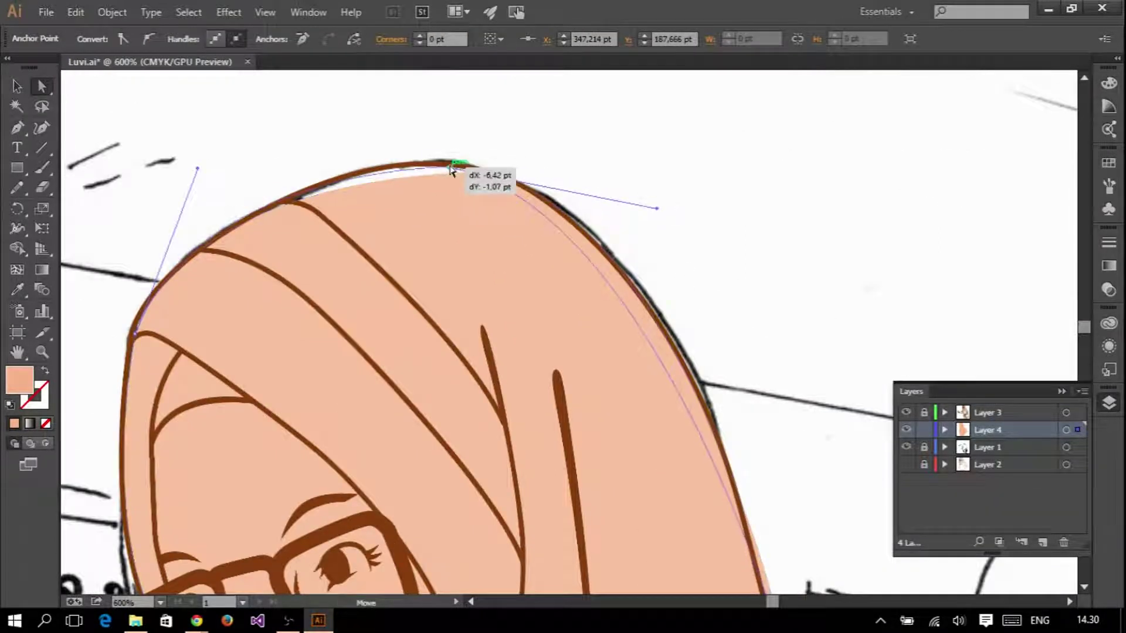
pyautogui.scroll(-2, 720, 239)
pyautogui.scroll(1, 720, 239)
pyautogui.click(694, 414)
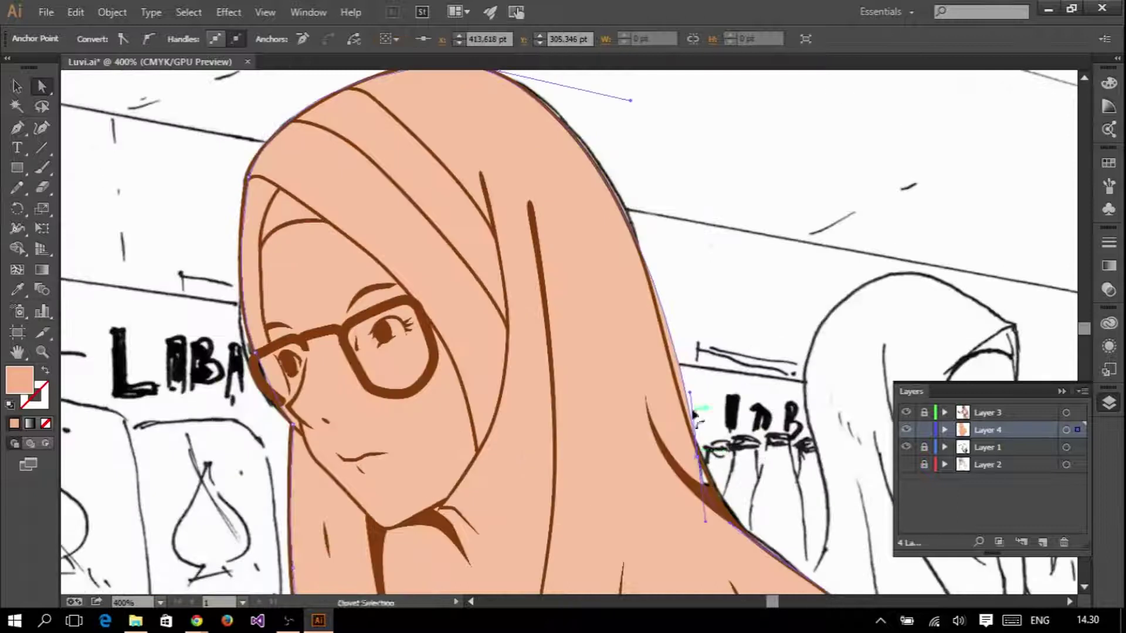
pyautogui.click(698, 355)
# - Lift an anchor on the hijab edge to line up with the sketch outline
pyautogui.press('p')
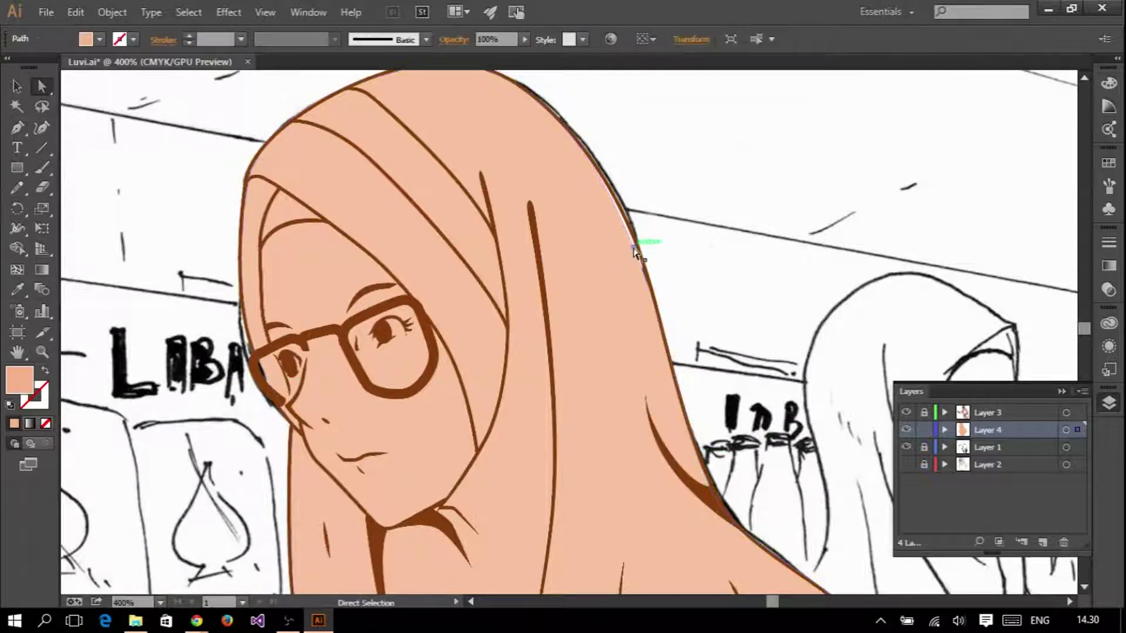
pyautogui.click(638, 258)
pyautogui.scroll(1, 638, 258)
pyautogui.moveTo(633, 244); pyautogui.dragTo(633, 237)
pyautogui.scroll(-6, 634, 237)
pyautogui.scroll(5, 762, 375)
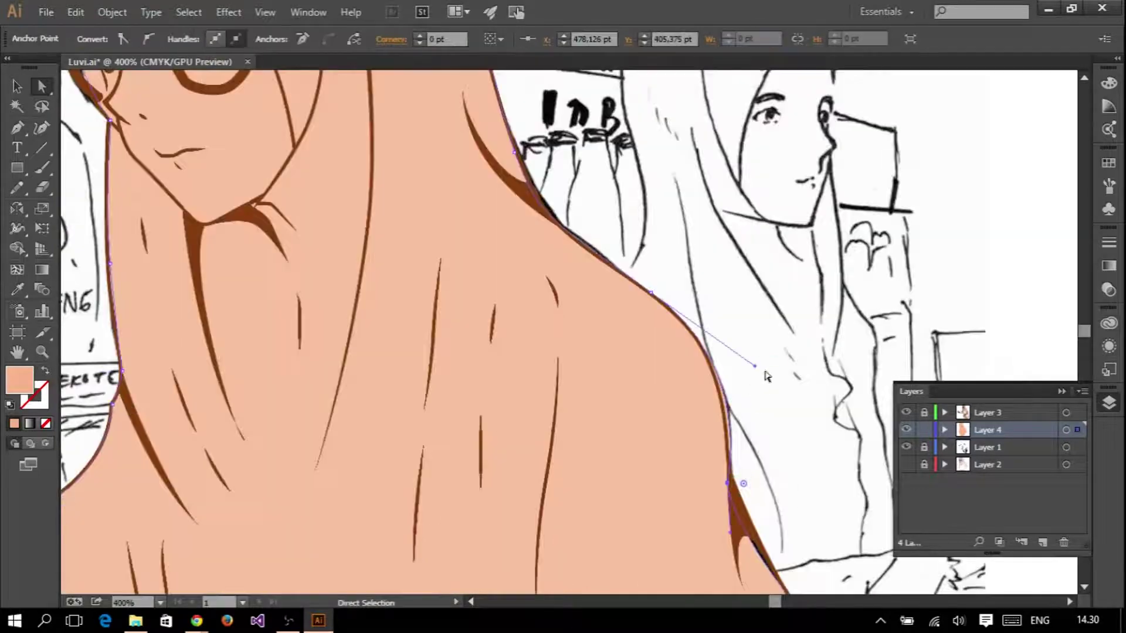
pyautogui.scroll(-5, 742, 355)
pyautogui.scroll(5, 662, 290)
# - Adjust the shoulder anchors so the peach edge follows the sketch
pyautogui.moveTo(660, 291); pyautogui.dragTo(665, 293)
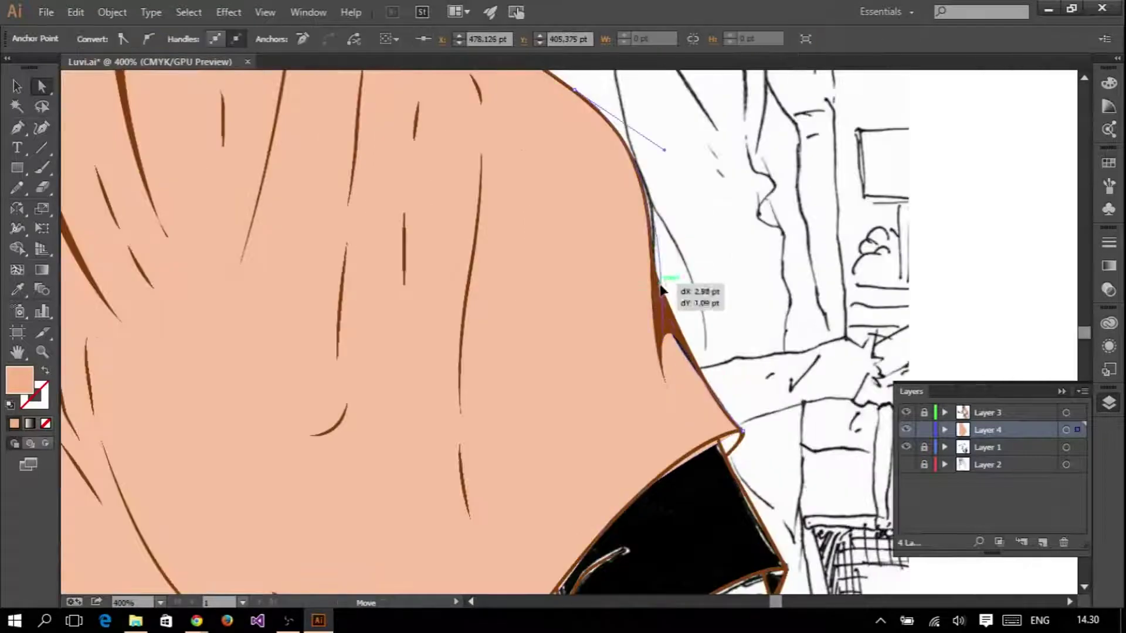
pyautogui.press('p')
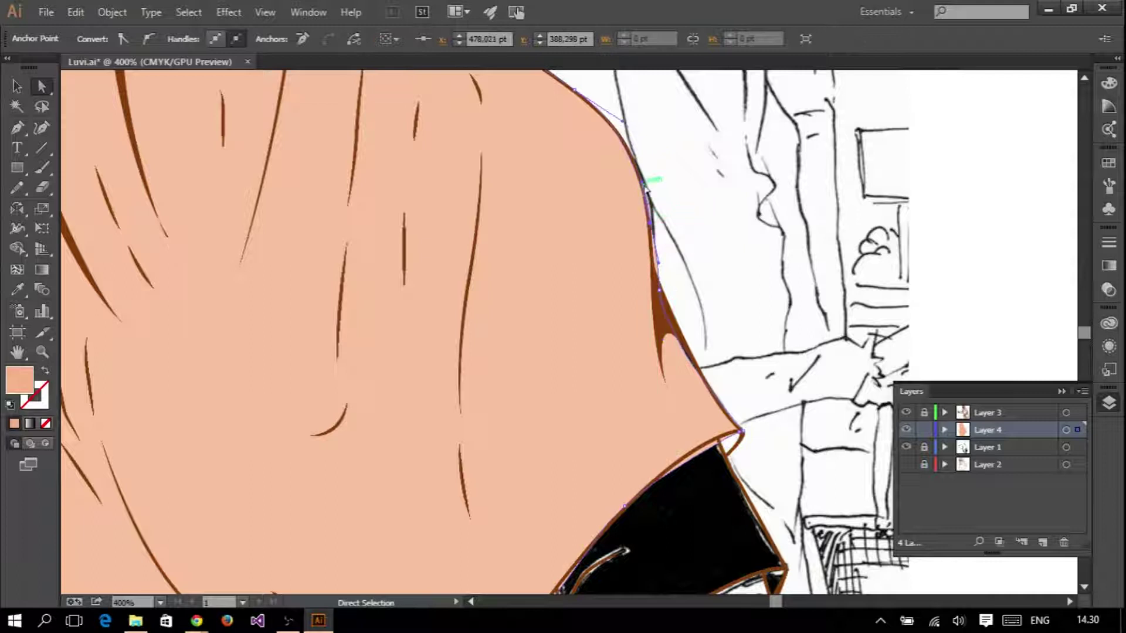
pyautogui.moveTo(659, 289); pyautogui.dragTo(660, 293)
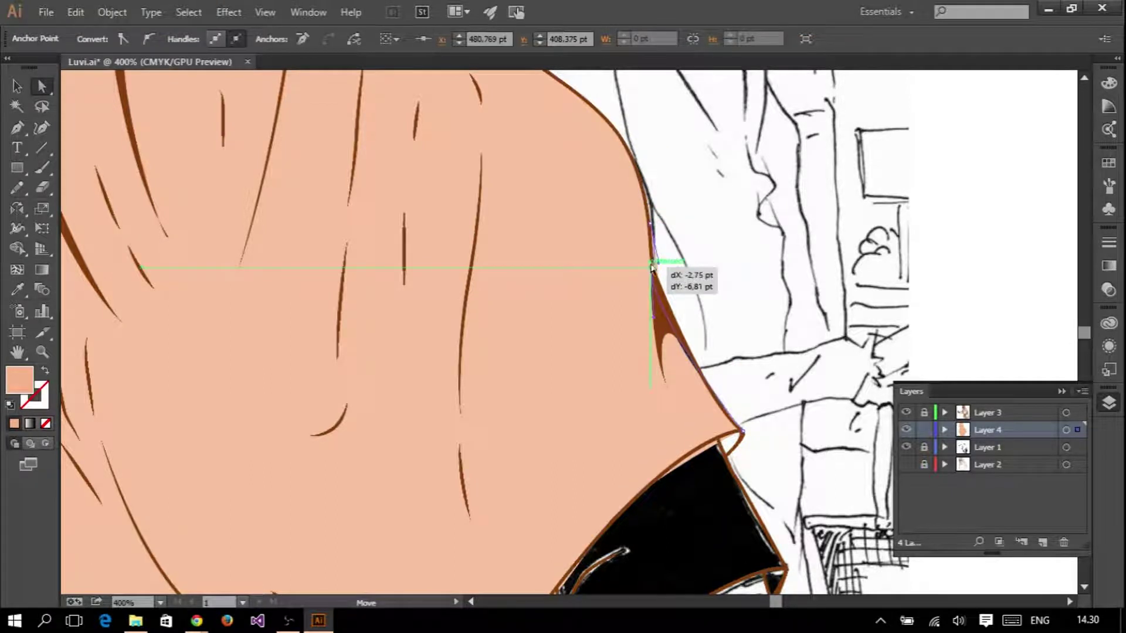
pyautogui.moveTo(647, 185); pyautogui.dragTo(645, 285)
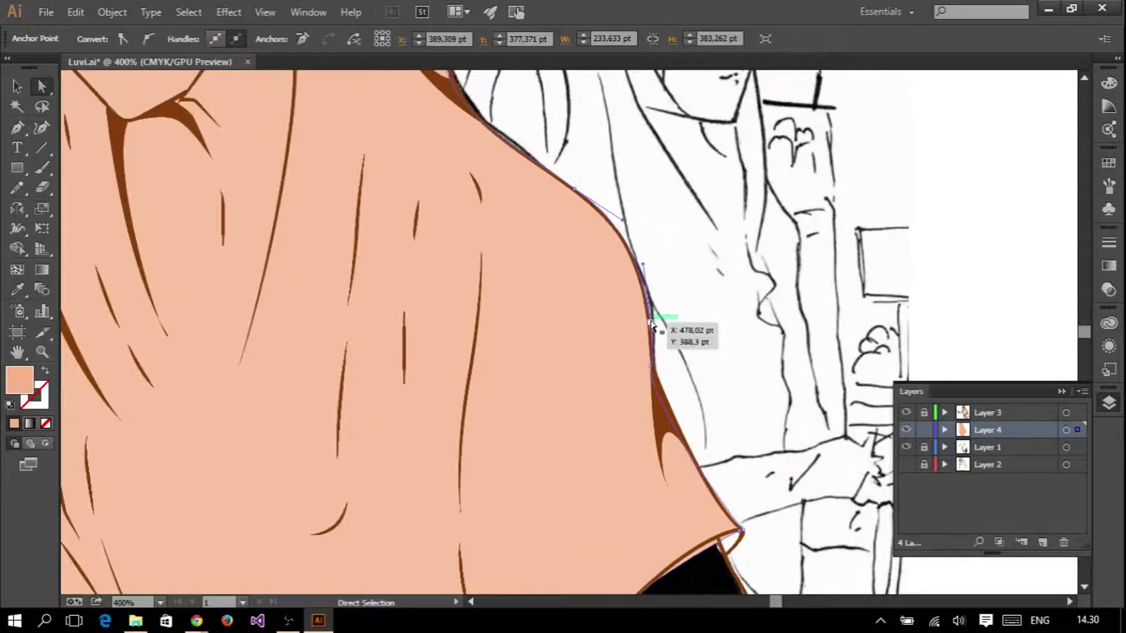
pyautogui.scroll(-3, 652, 326)
pyautogui.keyDown('alt'); pyautogui.scroll(2, 652, 334); pyautogui.keyUp('alt')
pyautogui.moveTo(700, 309); pyautogui.dragTo(645, 176)
pyautogui.scroll(1, 756, 287)
# - Select anchors along the peach shape's lower curve for editing
pyautogui.hotkey('shift', 'c')
pyautogui.scroll(1, 601, 147)
pyautogui.press('a')
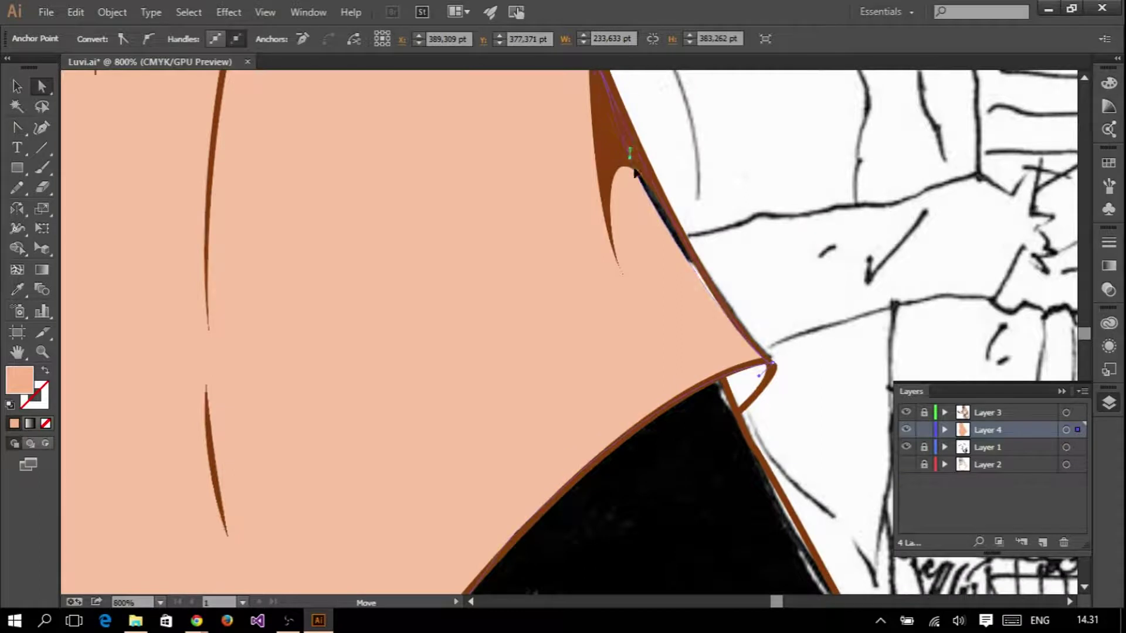
pyautogui.scroll(-6, 422, 531)
pyautogui.click(327, 577)
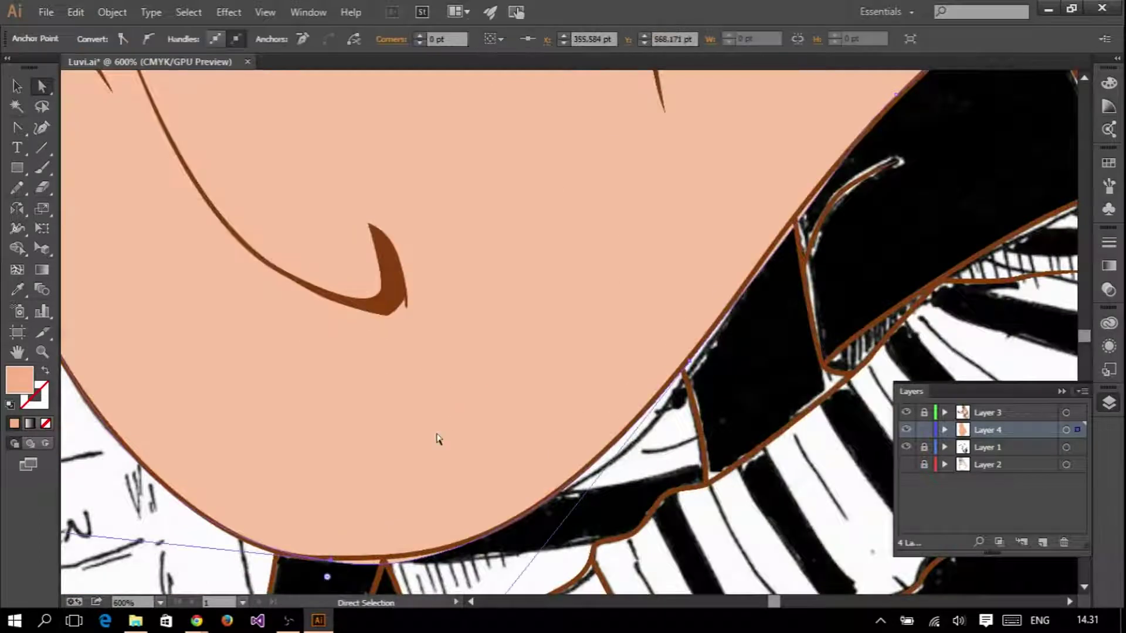
pyautogui.scroll(-2, 435, 440)
pyautogui.scroll(1, 563, 411)
pyautogui.click(604, 355)
pyautogui.scroll(2, 660, 299)
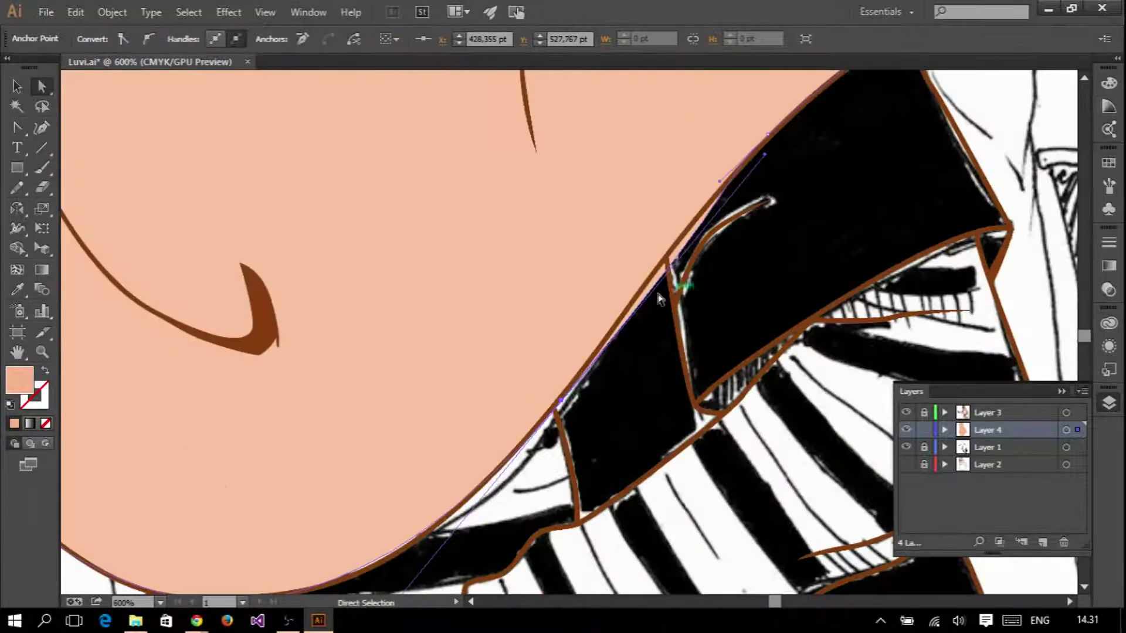
pyautogui.keyDown('ctrl'); pyautogui.click(663, 274); pyautogui.keyUp('ctrl')
# - Add a point and adjust anchors and handles to refit the lower curve
pyautogui.scroll(-2, 727, 189)
pyautogui.keyDown('ctrl'); pyautogui.click(489, 440); pyautogui.keyUp('ctrl')
pyautogui.scroll(3, 711, 369)
pyautogui.keyDown('ctrl'); pyautogui.click(710, 369); pyautogui.keyUp('ctrl')
pyautogui.moveTo(710, 368); pyautogui.dragTo(714, 367)
pyautogui.click(475, 416)
pyautogui.scroll(-1, 475, 416)
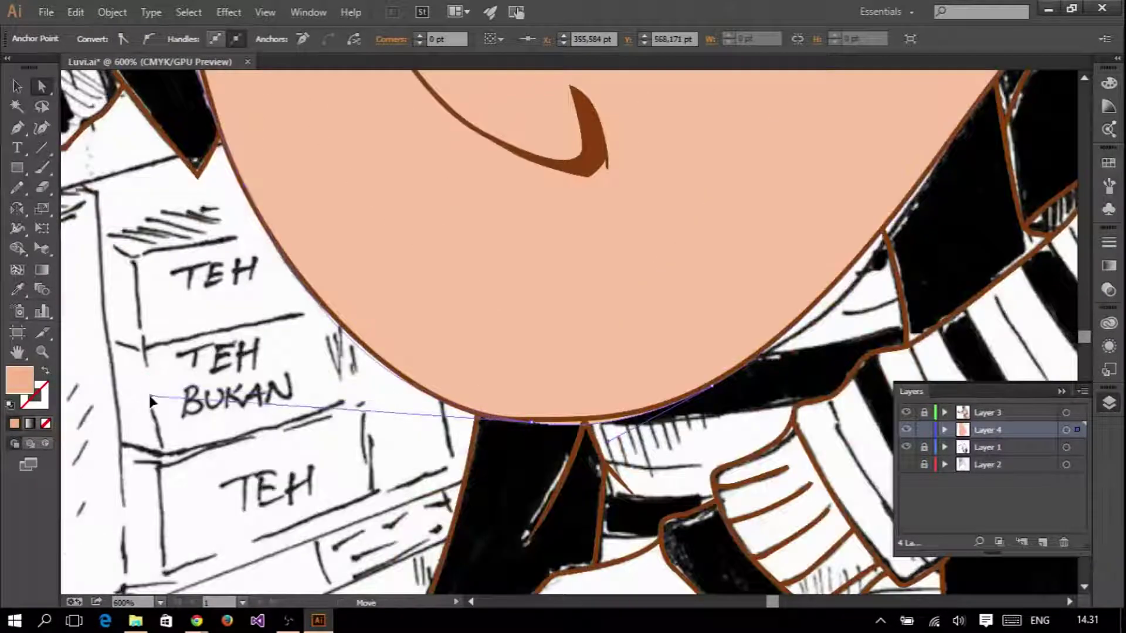
pyautogui.moveTo(151, 401); pyautogui.dragTo(153, 402)
pyautogui.moveTo(712, 385); pyautogui.dragTo(717, 384)
# - Move the face-side anchor on the left edge up onto the sketch line
pyautogui.press('p')
pyautogui.scroll(-2, 717, 385)
pyautogui.scroll(2, 466, 317)
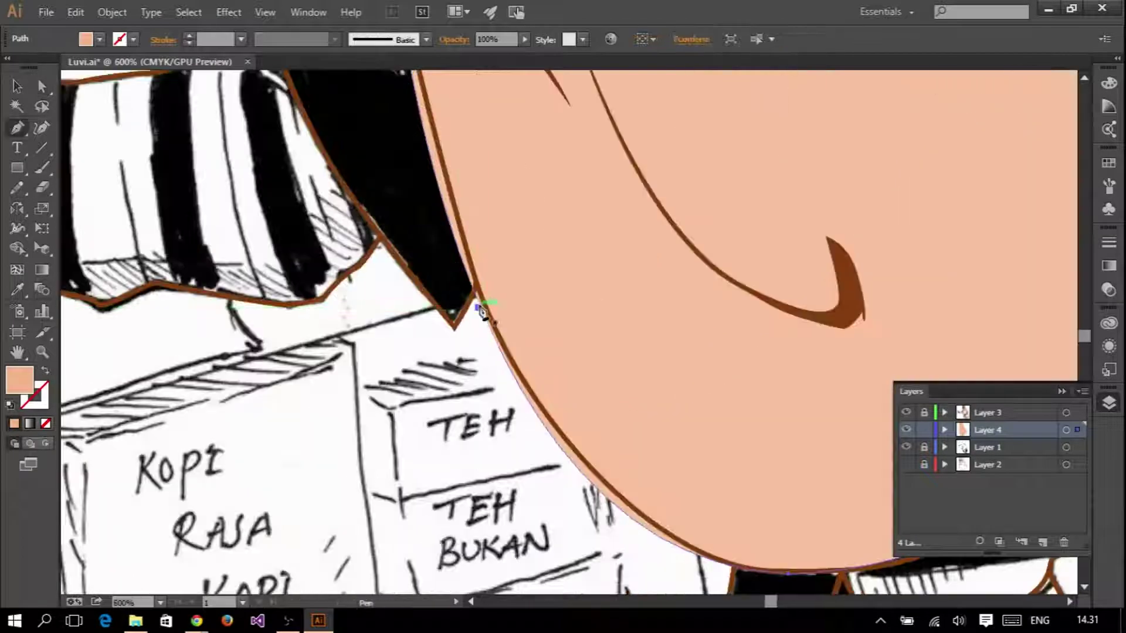
pyautogui.moveTo(487, 321)
pyautogui.mouseDown()
pyautogui.moveTo(484, 309)
pyautogui.moveTo(504, 331)
pyautogui.mouseUp()
pyautogui.scroll(-1, 639, 533)
pyautogui.scroll(5, 398, 283)
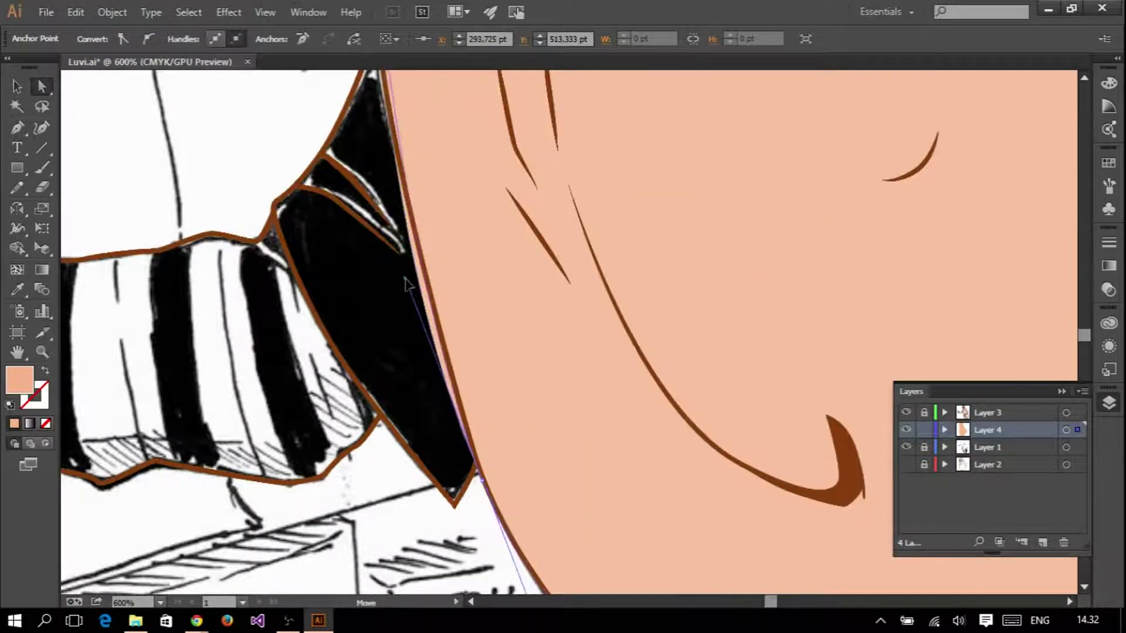
pyautogui.scroll(-2, 406, 285)
pyautogui.scroll(2, 472, 327)
pyautogui.scroll(-2, 440, 170)
# - Start a peach patch at the hair corner to cover the black gap
pyautogui.press('p')
pyautogui.scroll(2, 317, 258)
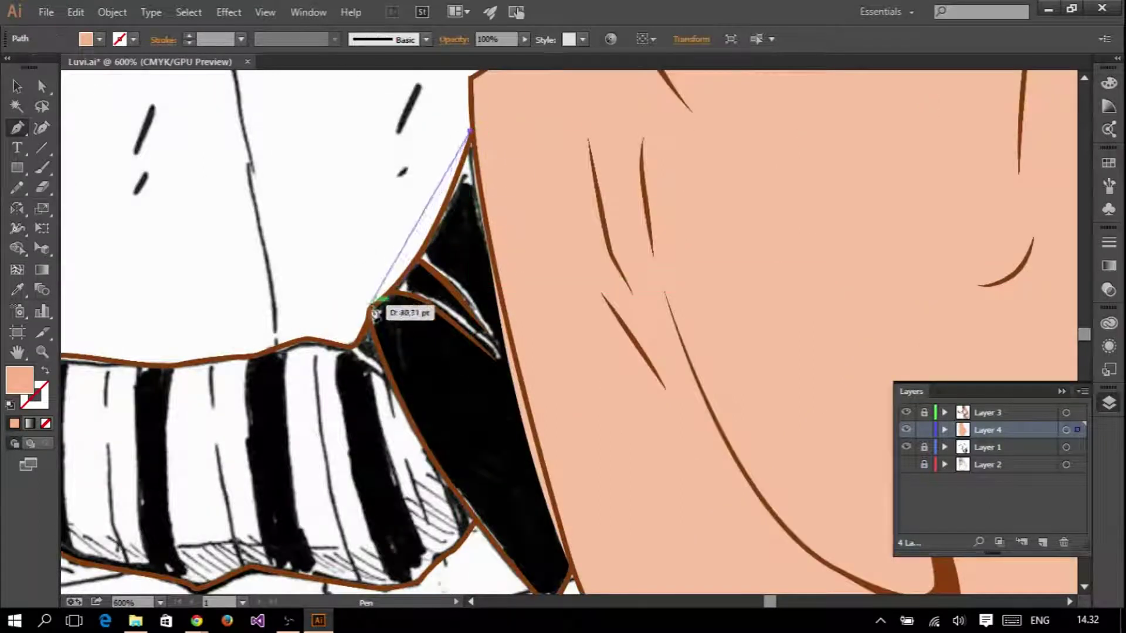
pyautogui.click(373, 307)
pyautogui.scroll(-3, 402, 244)
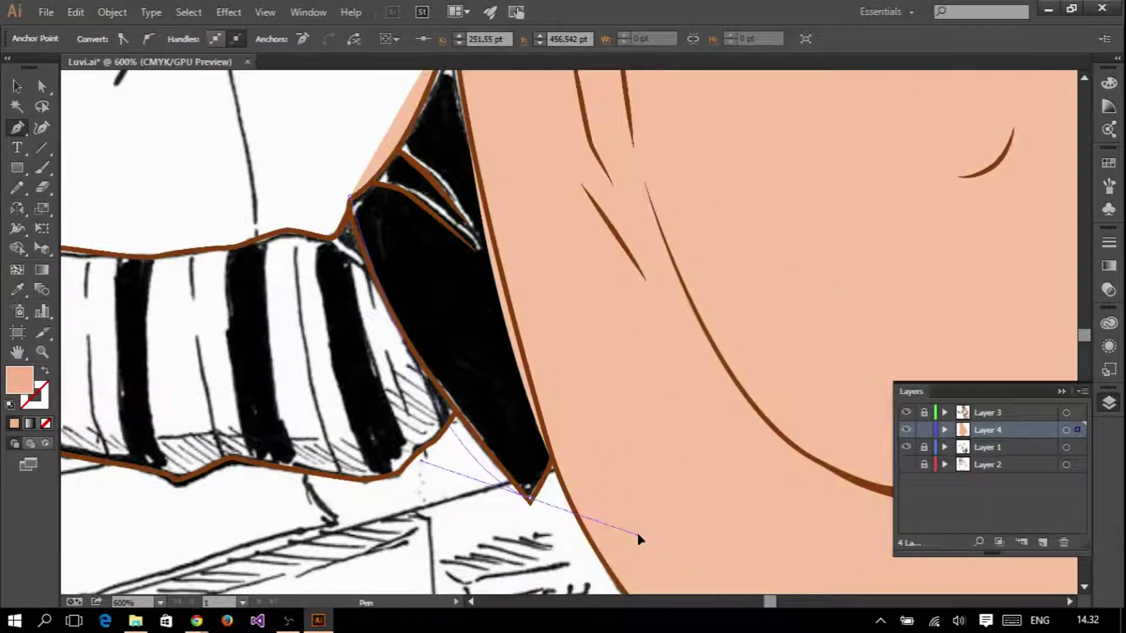
pyautogui.scroll(-2, 641, 535)
pyautogui.scroll(-2, 586, 469)
pyautogui.click(528, 375)
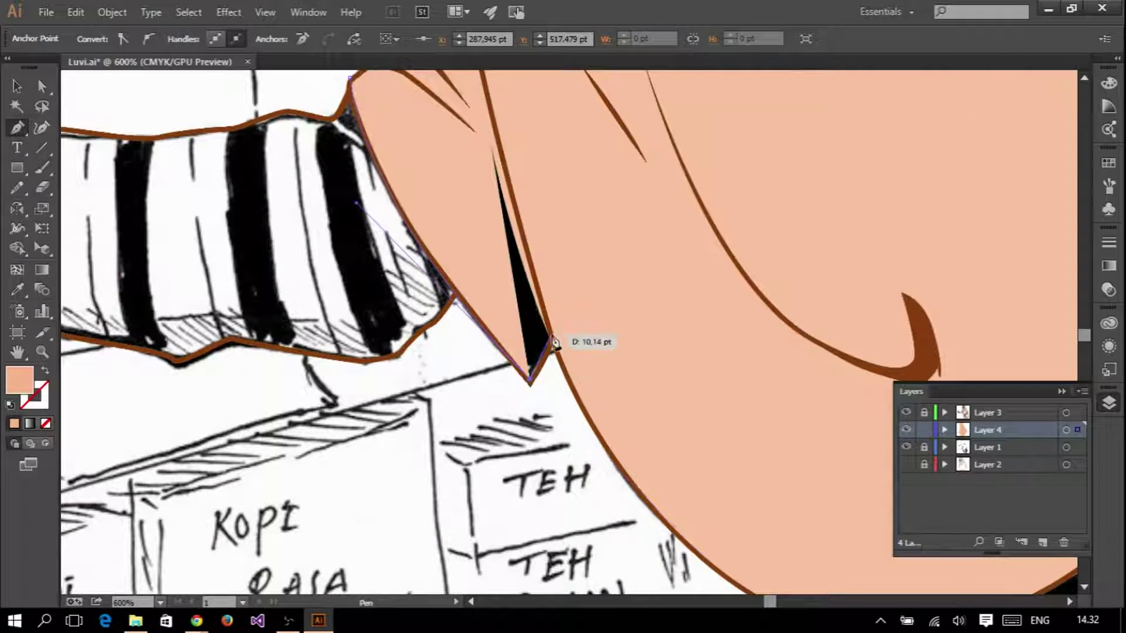
# - Finish the peach patch at the hair tip beside the left arm and deselect it
pyautogui.scroll(3, 465, 239)
pyautogui.scroll(2, 465, 88)
pyautogui.moveTo(451, 230); pyautogui.dragTo(440, 107)
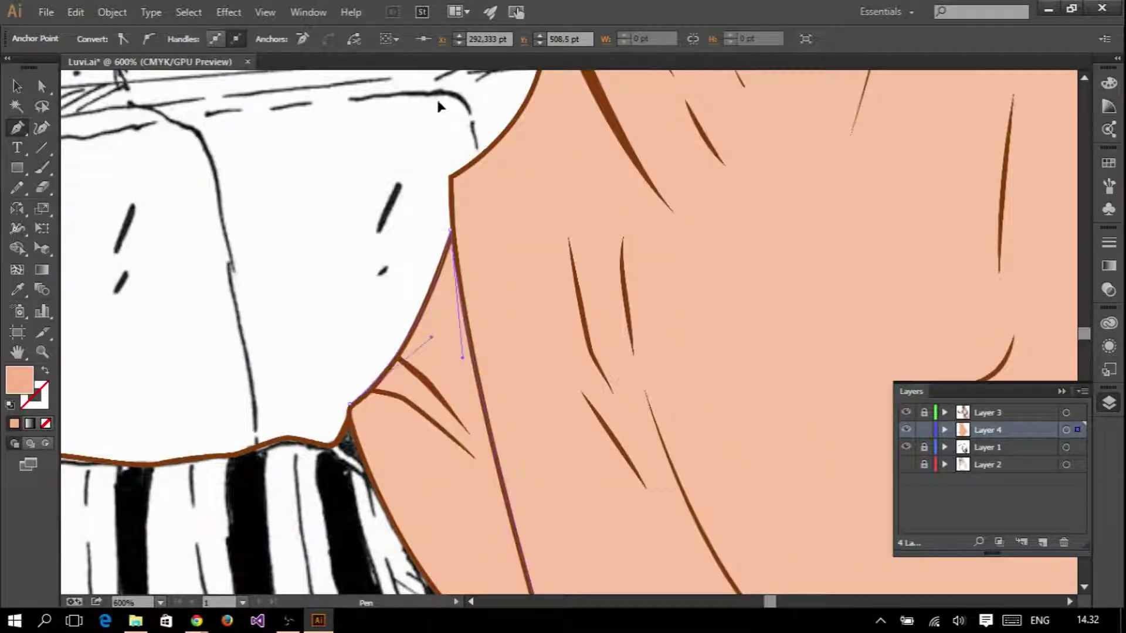
pyautogui.scroll(-3, 604, 486)
pyautogui.click(616, 495)
pyautogui.scroll(-1, 651, 432)
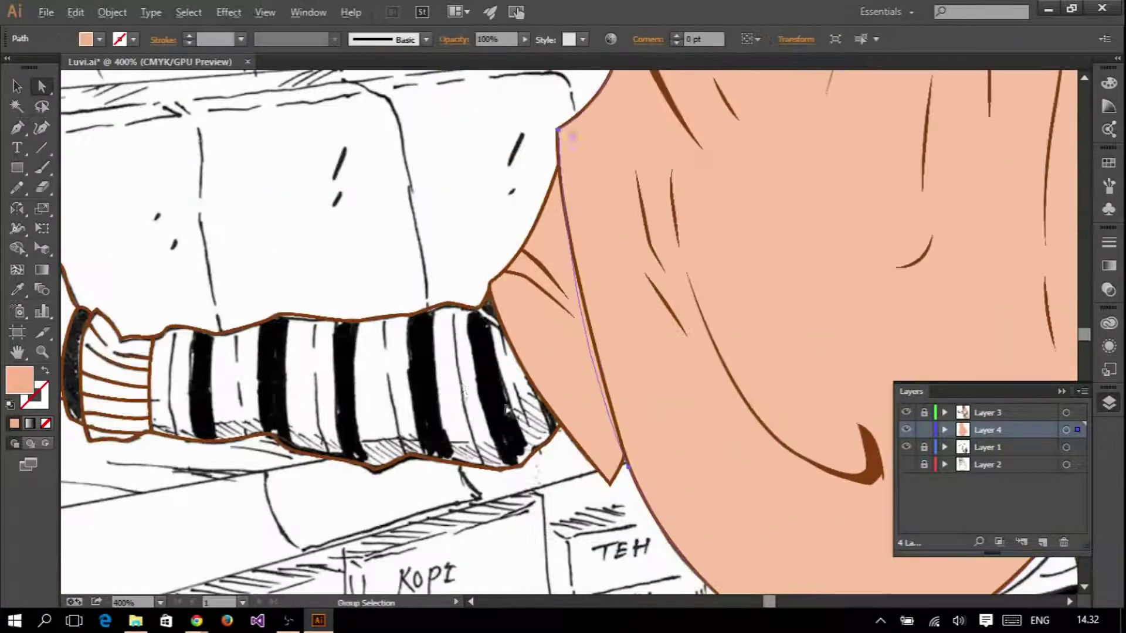
pyautogui.hotkey('ctrl', 'shift', 'a')
# - Place Pen points at the right hood corner and the hood tip
pyautogui.press('p')
pyautogui.scroll(-3, 508, 409)
pyautogui.scroll(3, 690, 369)
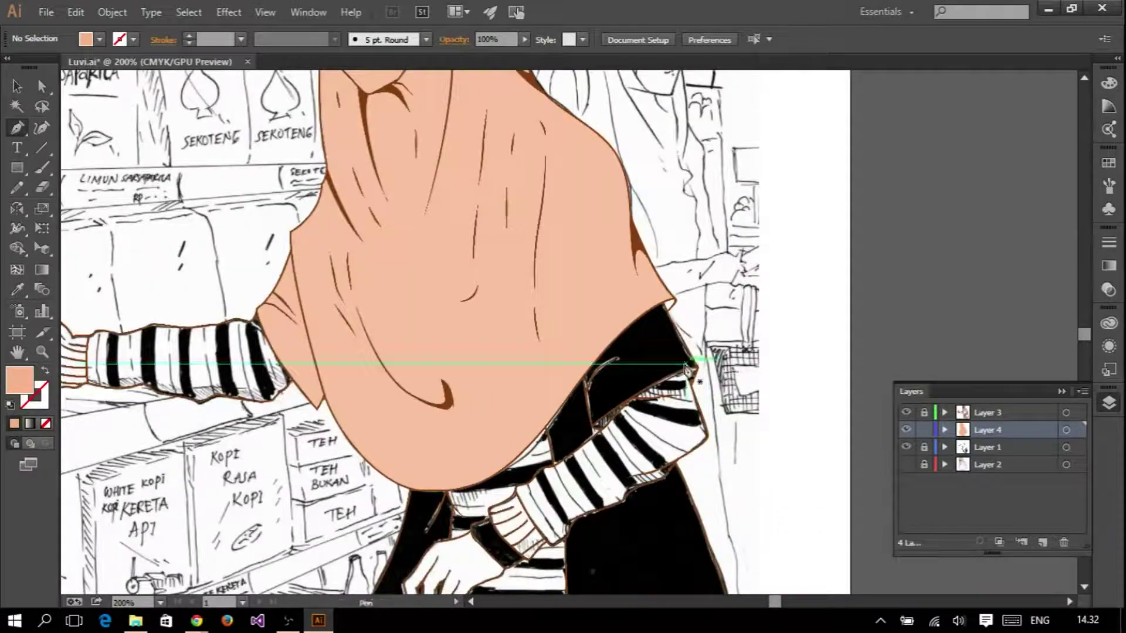
pyautogui.scroll(2, 689, 370)
pyautogui.scroll(2, 689, 369)
pyautogui.click(655, 259)
pyautogui.click(625, 310)
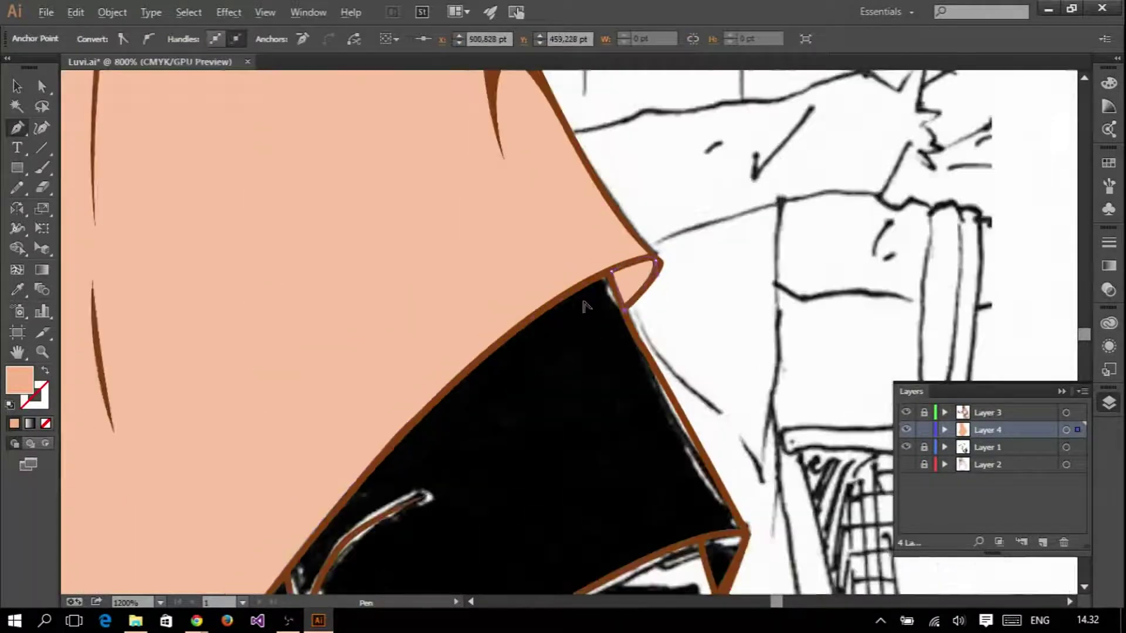
pyautogui.scroll(-2, 551, 351)
pyautogui.scroll(-2, 515, 403)
pyautogui.scroll(2, 504, 364)
# - Draw a closed peach patch along the hood edge covering the black sliver at the corner
pyautogui.click(479, 346)
pyautogui.click(500, 444)
pyautogui.moveTo(519, 450); pyautogui.dragTo(563, 404)
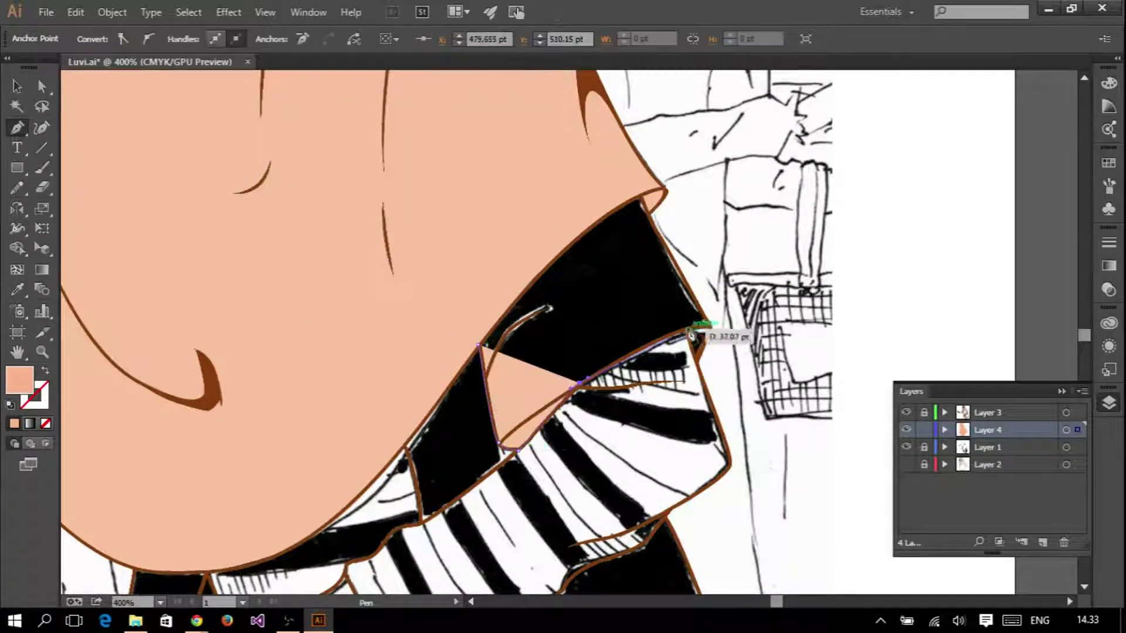
pyautogui.scroll(1, 689, 331)
pyautogui.click(692, 323)
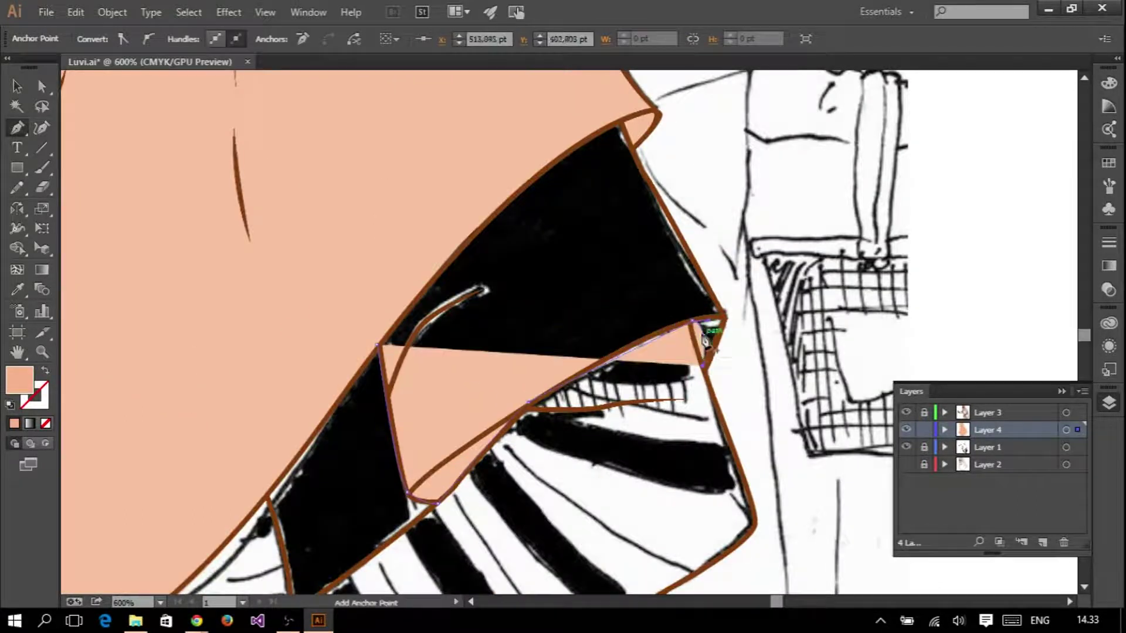
pyautogui.click(723, 314)
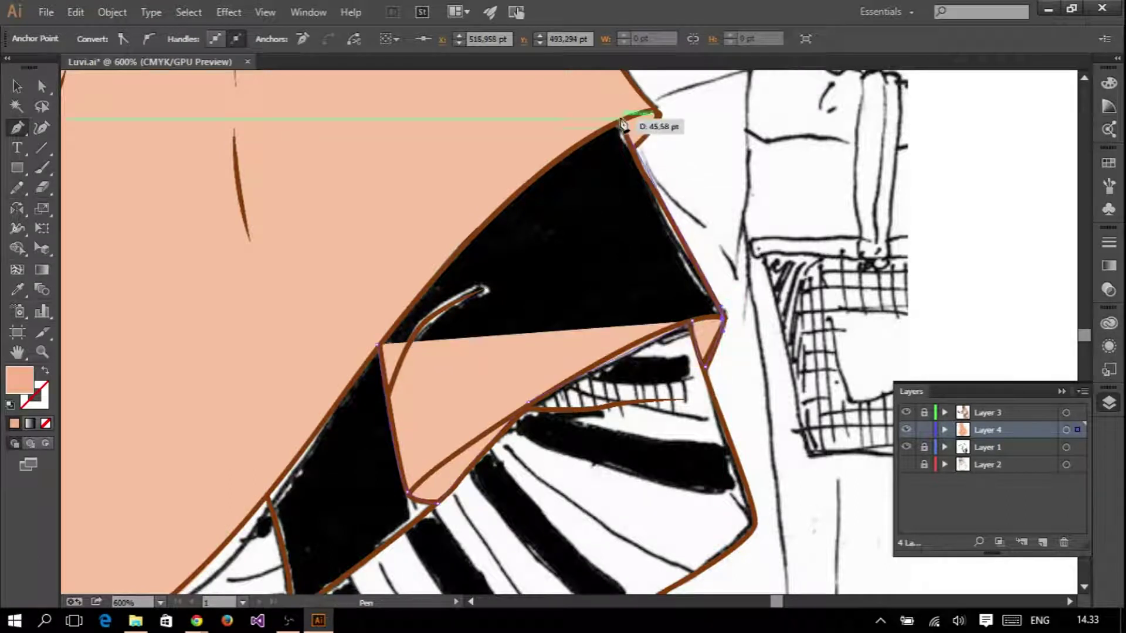
pyautogui.click(618, 120)
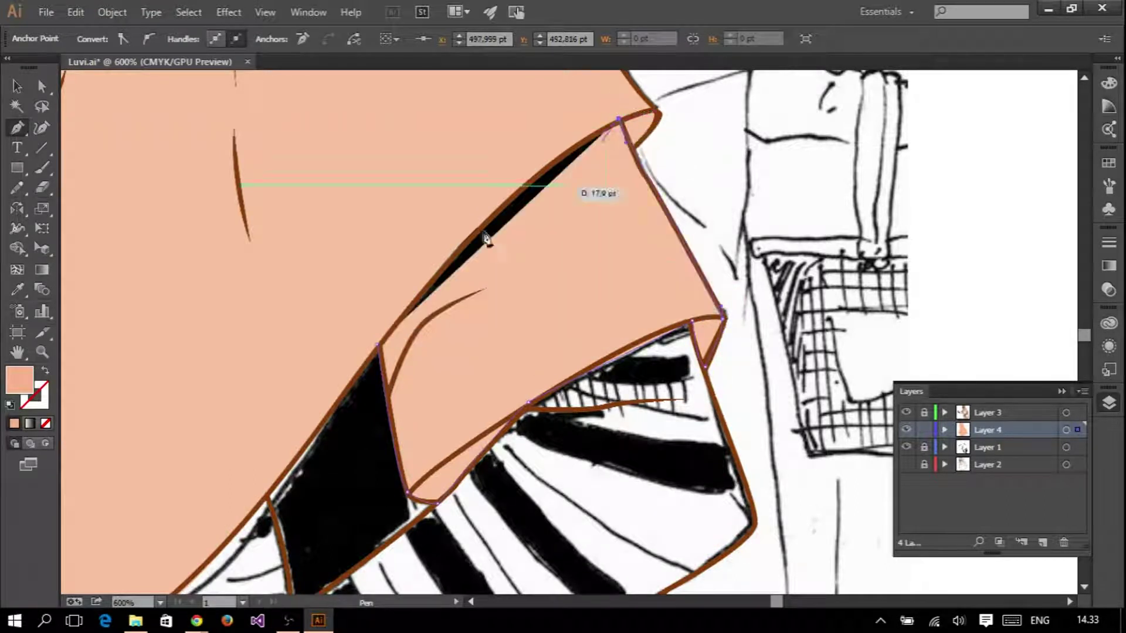
pyautogui.click(378, 345)
# - Continue the path from its end point with a curved point closing the remaining gap
pyautogui.scroll(-3, 403, 393)
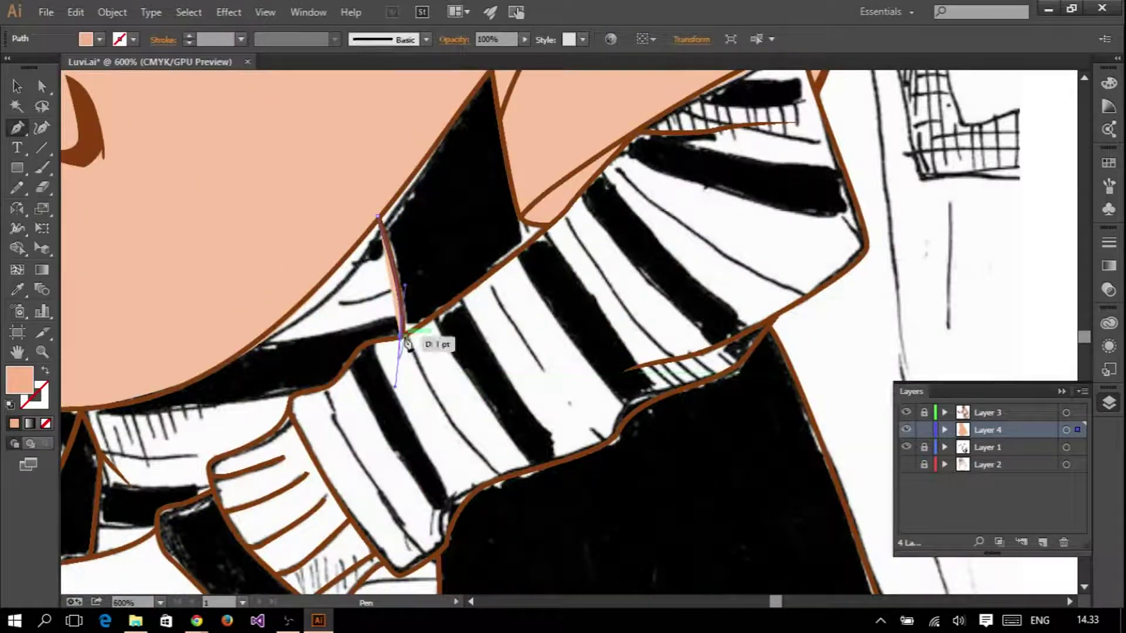
pyautogui.click(401, 338)
pyautogui.moveTo(545, 225); pyautogui.dragTo(576, 190)
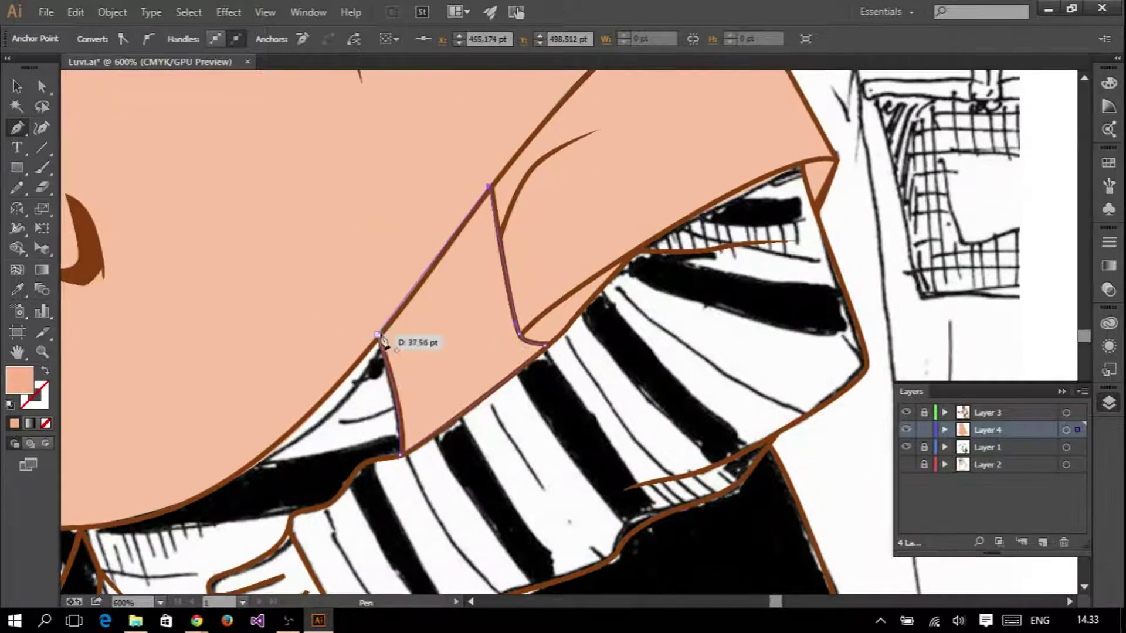
pyautogui.scroll(-5, 477, 377)
pyautogui.scroll(5, 503, 258)
pyautogui.scroll(-1, 431, 387)
# - Place peach path points along the black coat edge and the sleeve's bottom corner
pyautogui.scroll(1, 435, 373)
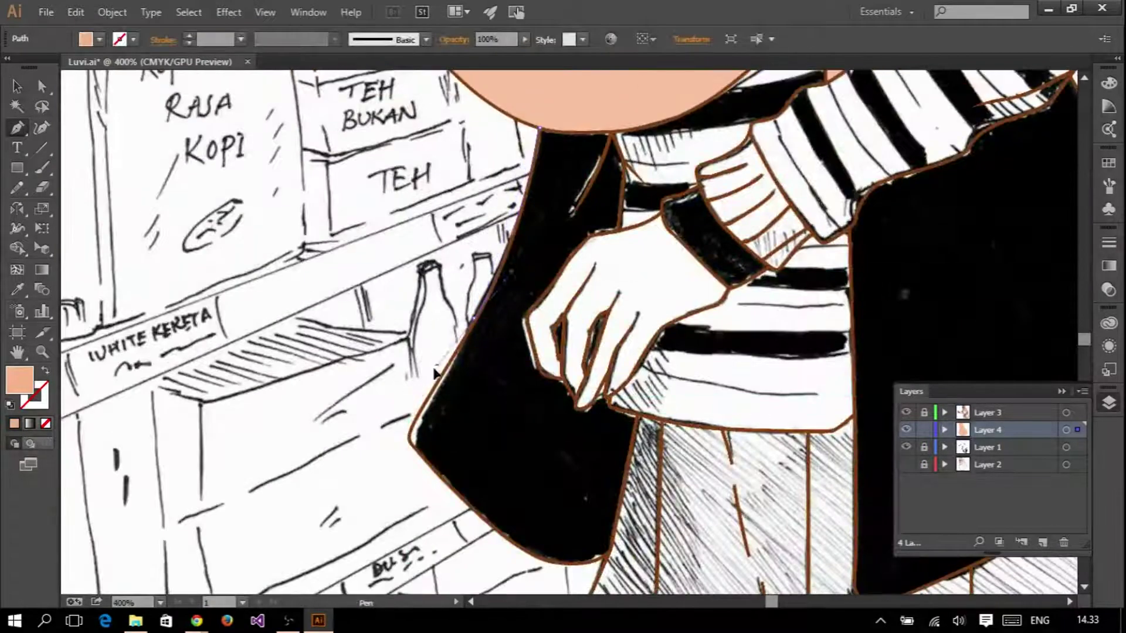
pyautogui.moveTo(423, 404); pyautogui.dragTo(433, 412)
pyautogui.scroll(3, 427, 448)
pyautogui.scroll(-2, 428, 452)
pyautogui.scroll(3, 484, 495)
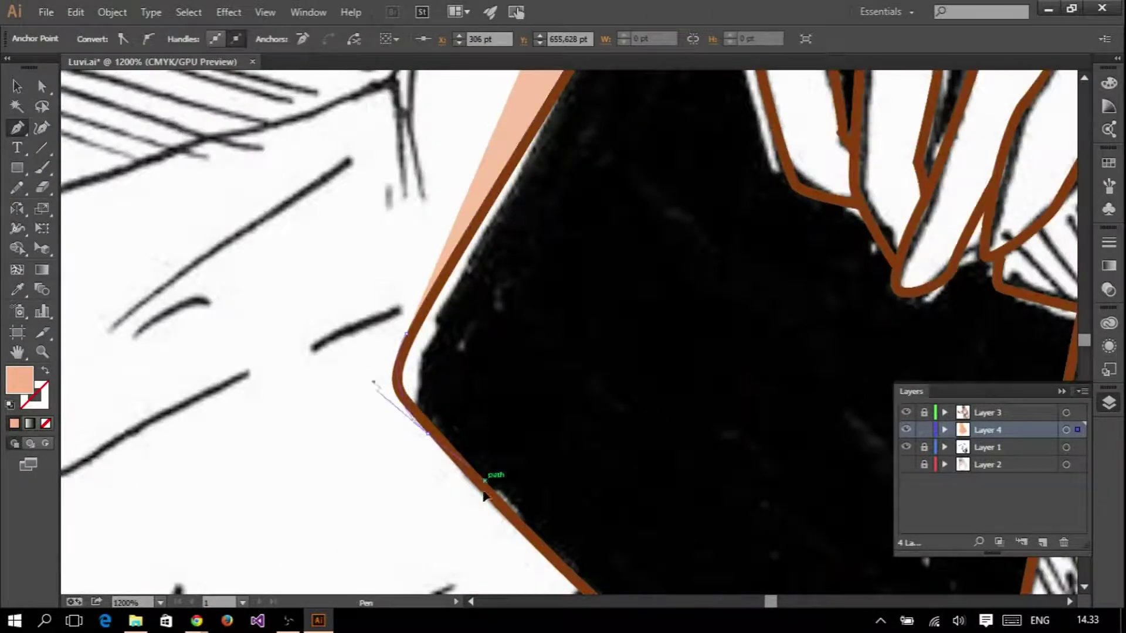
pyautogui.scroll(1, 497, 434)
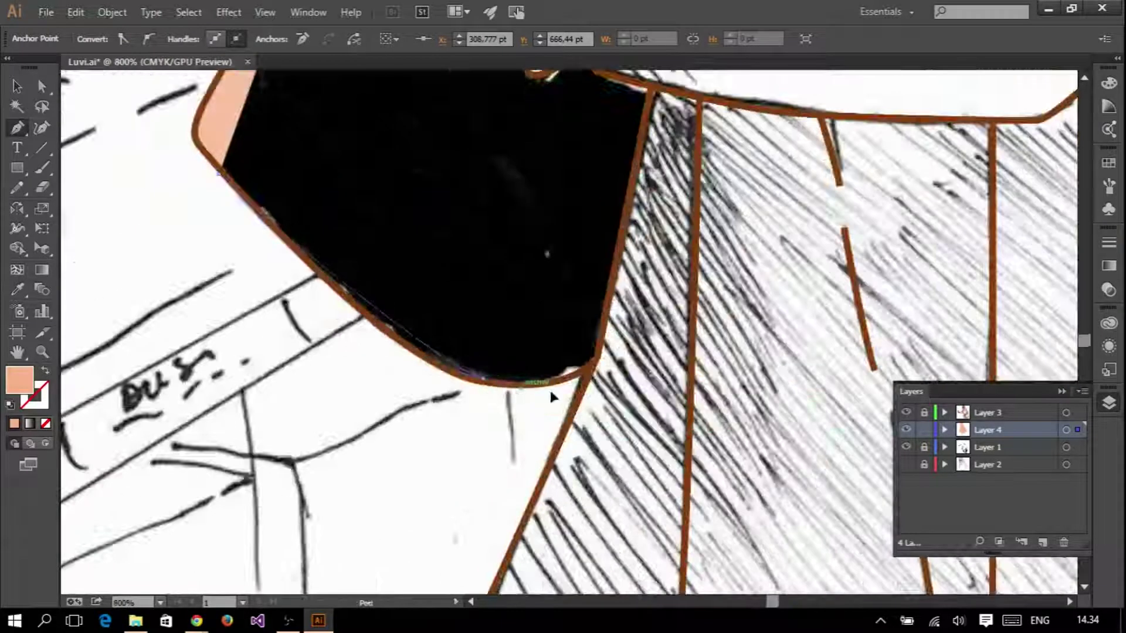
pyautogui.click(530, 400)
pyautogui.scroll(3, 625, 293)
pyautogui.scroll(-2, 621, 240)
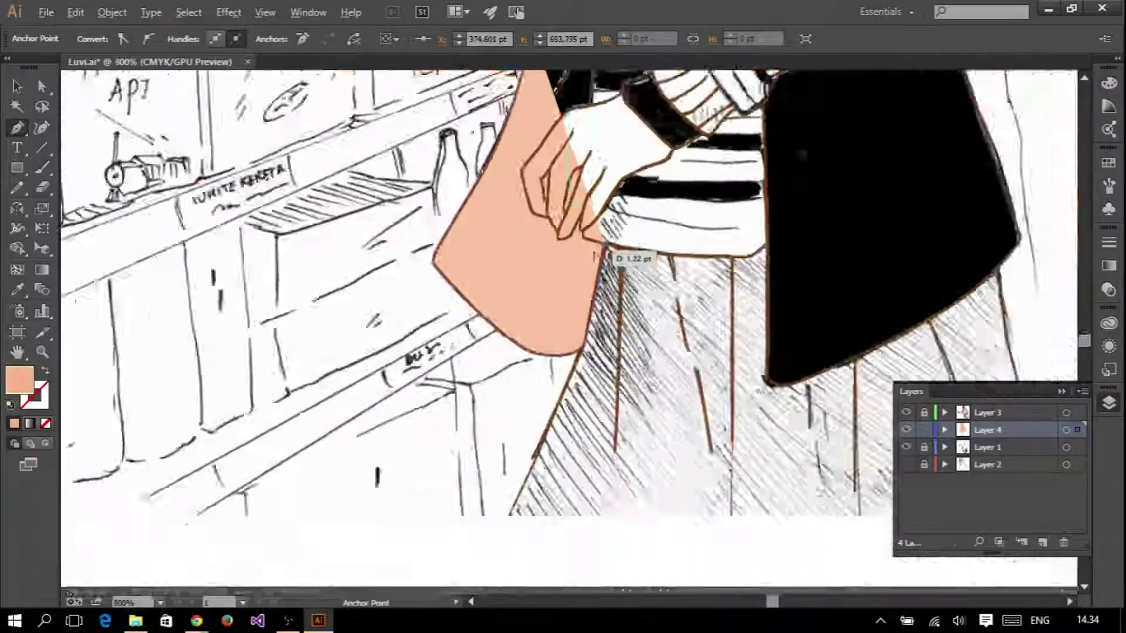
pyautogui.scroll(2, 610, 252)
pyautogui.scroll(-1, 613, 298)
pyautogui.scroll(-3, 609, 247)
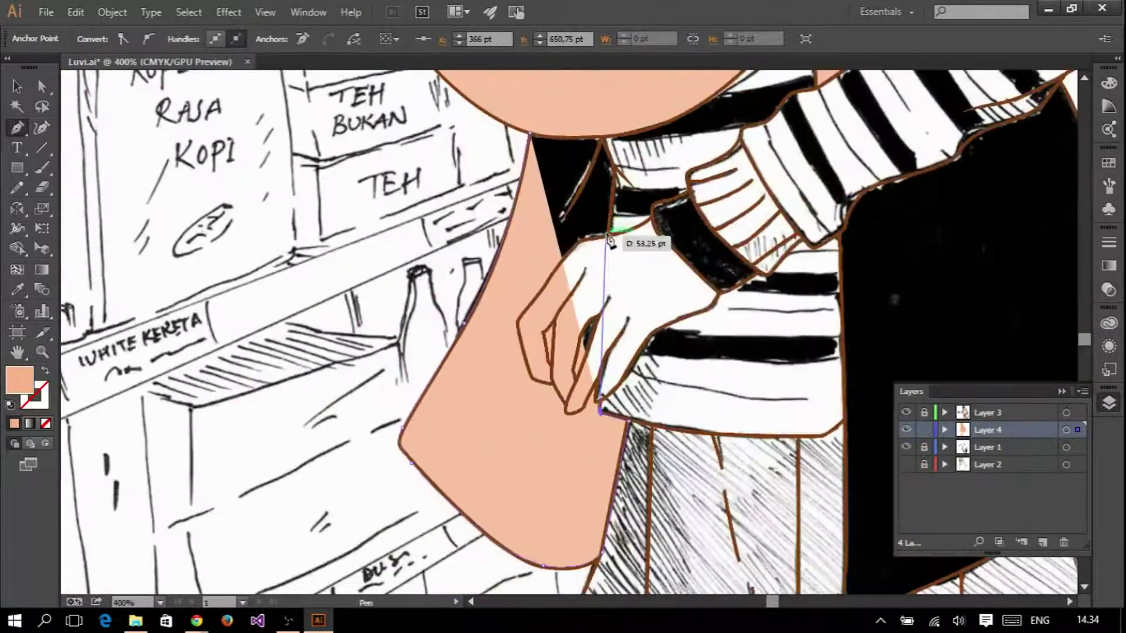
pyautogui.scroll(2, 610, 164)
# - Add a point at the sleeve junction and close the patch at the bottom-left corner
pyautogui.click(586, 134)
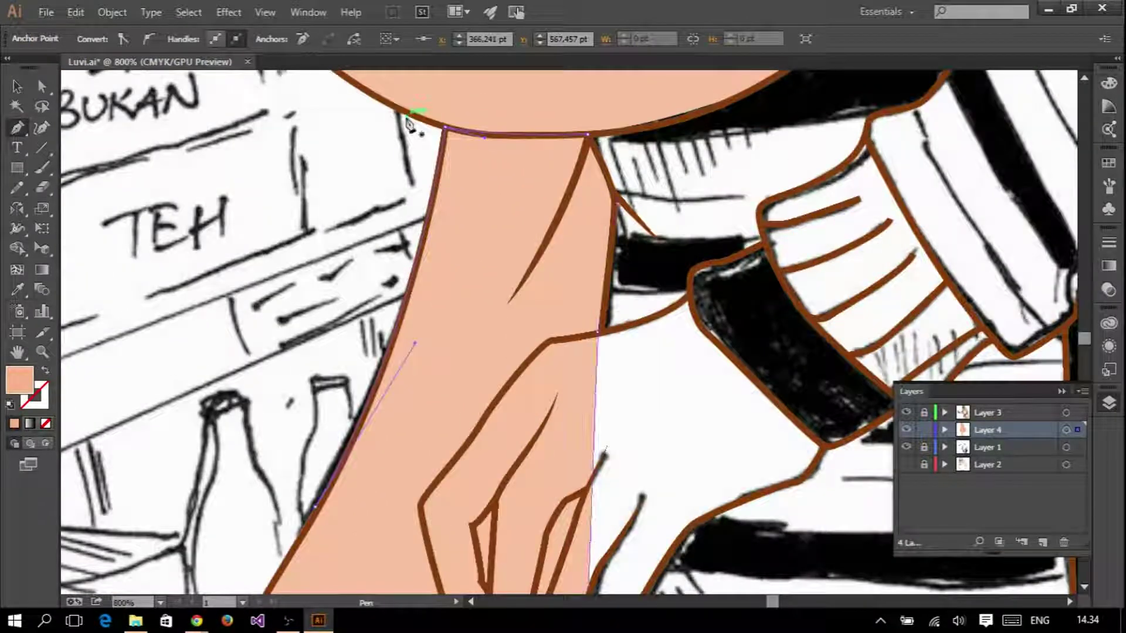
pyautogui.scroll(-3, 737, 284)
pyautogui.scroll(-3, 736, 284)
pyautogui.scroll(3, 427, 259)
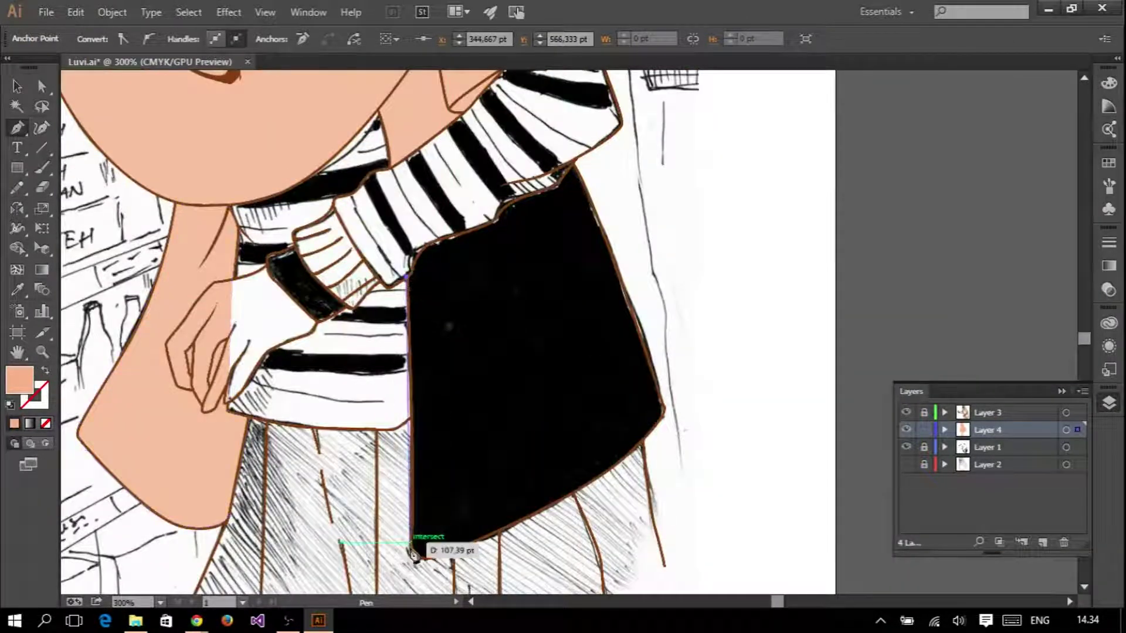
pyautogui.click(414, 554)
pyautogui.click(476, 545)
pyautogui.moveTo(476, 554); pyautogui.dragTo(440, 560)
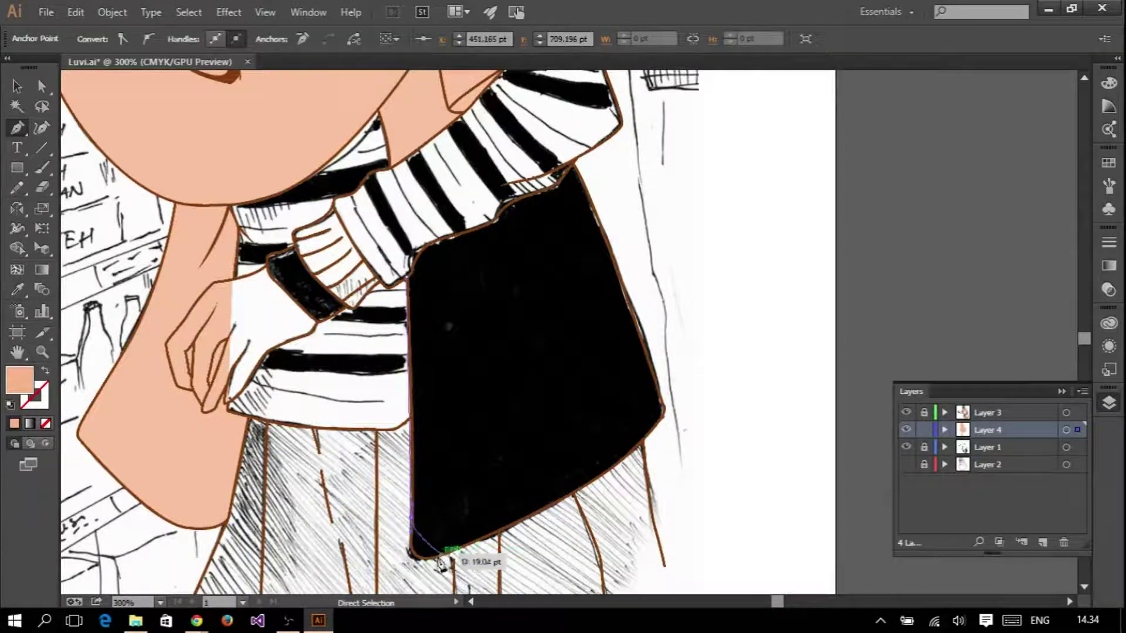
# - Add a right-edge point and shift an anchor to widen the peach patch
pyautogui.click(648, 422)
pyautogui.scroll(3, 664, 390)
pyautogui.moveTo(641, 333)
pyautogui.mouseDown()
pyautogui.moveTo(562, 467)
pyautogui.moveTo(668, 337)
pyautogui.mouseUp()
pyautogui.scroll(-1, 667, 370)
pyautogui.scroll(-2, 662, 387)
pyautogui.scroll(2, 566, 144)
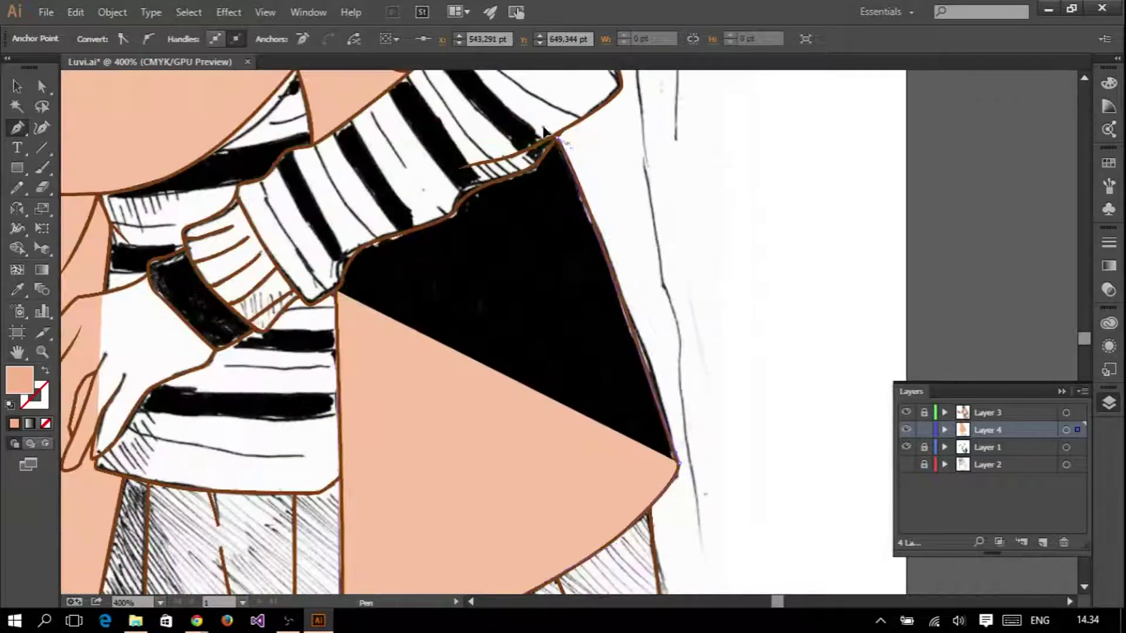
# - Extend the peach fill over the black wedge, curving its edge along the cuff to the corner
pyautogui.click(544, 130)
pyautogui.scroll(1, 554, 170)
pyautogui.moveTo(411, 231); pyautogui.dragTo(317, 257)
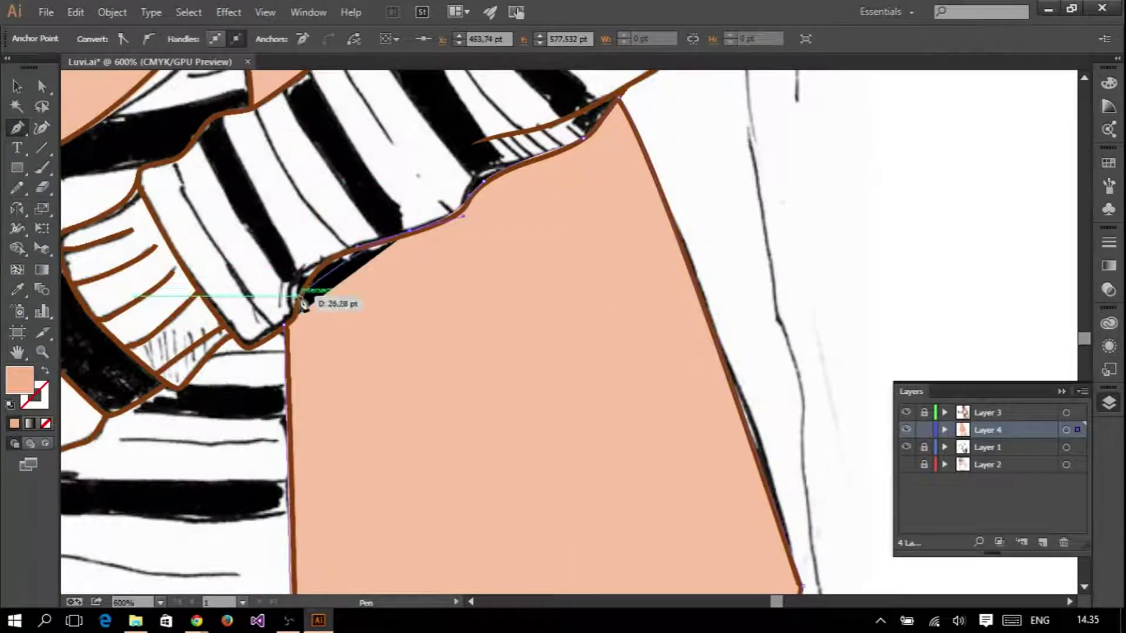
pyautogui.click(289, 331)
pyautogui.scroll(-3, 329, 293)
# - Trace a closed peach shape over the black cuff
pyautogui.scroll(-2, 365, 262)
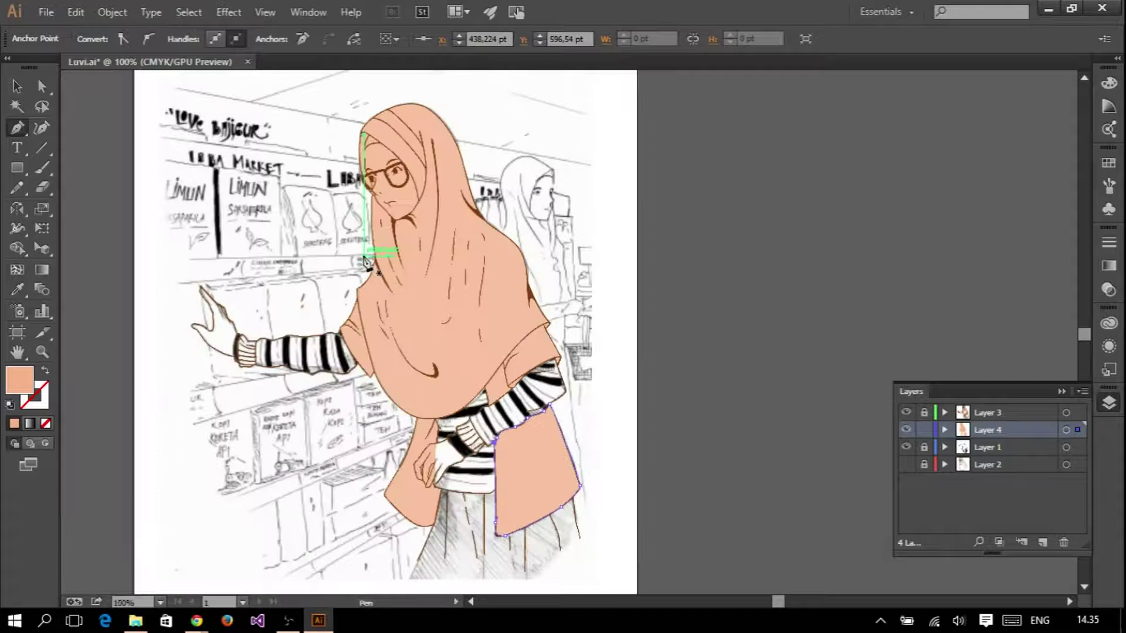
pyautogui.scroll(4, 444, 286)
pyautogui.scroll(-1, 444, 286)
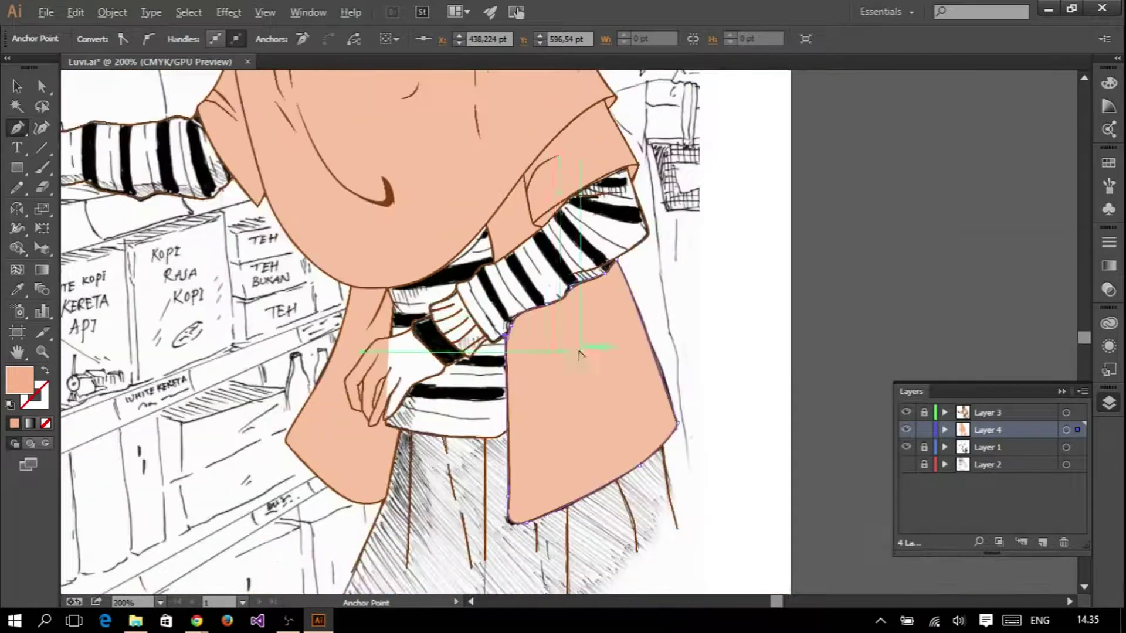
pyautogui.scroll(2, 444, 286)
pyautogui.scroll(1, 469, 235)
pyautogui.click(433, 245)
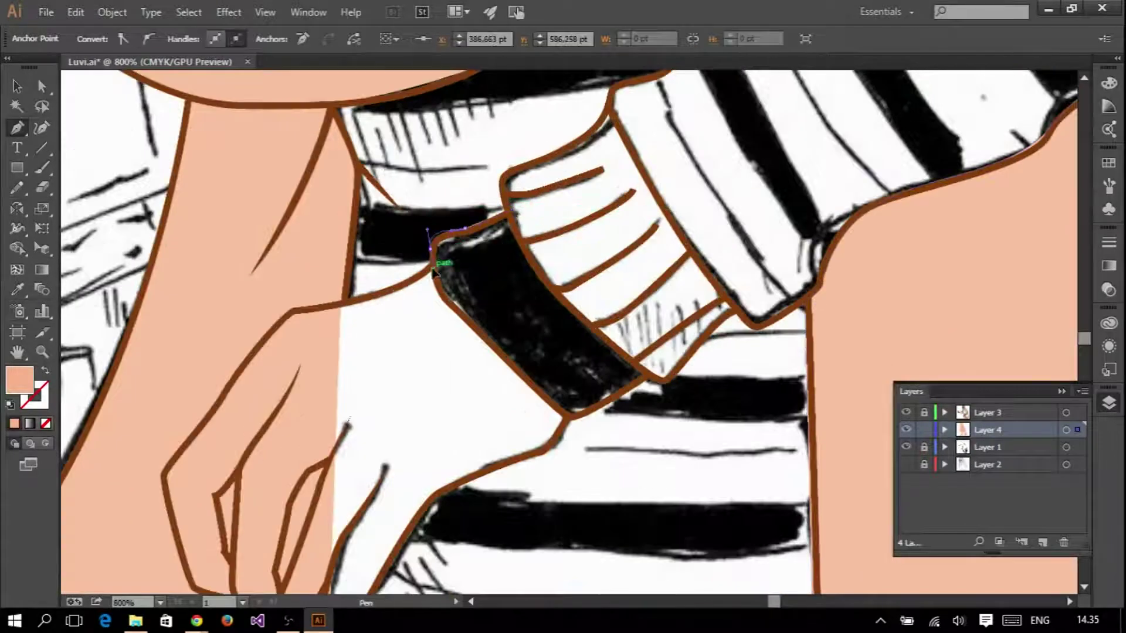
pyautogui.click(570, 414)
pyautogui.click(645, 371)
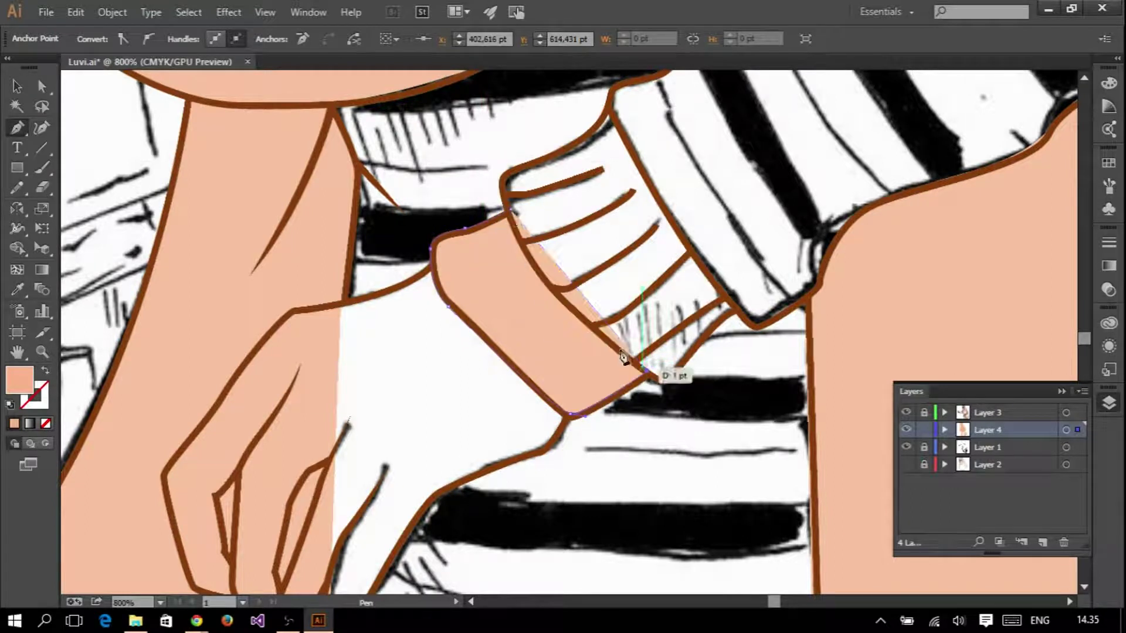
pyautogui.click(510, 208)
pyautogui.moveTo(416, 306); pyautogui.dragTo(502, 206)
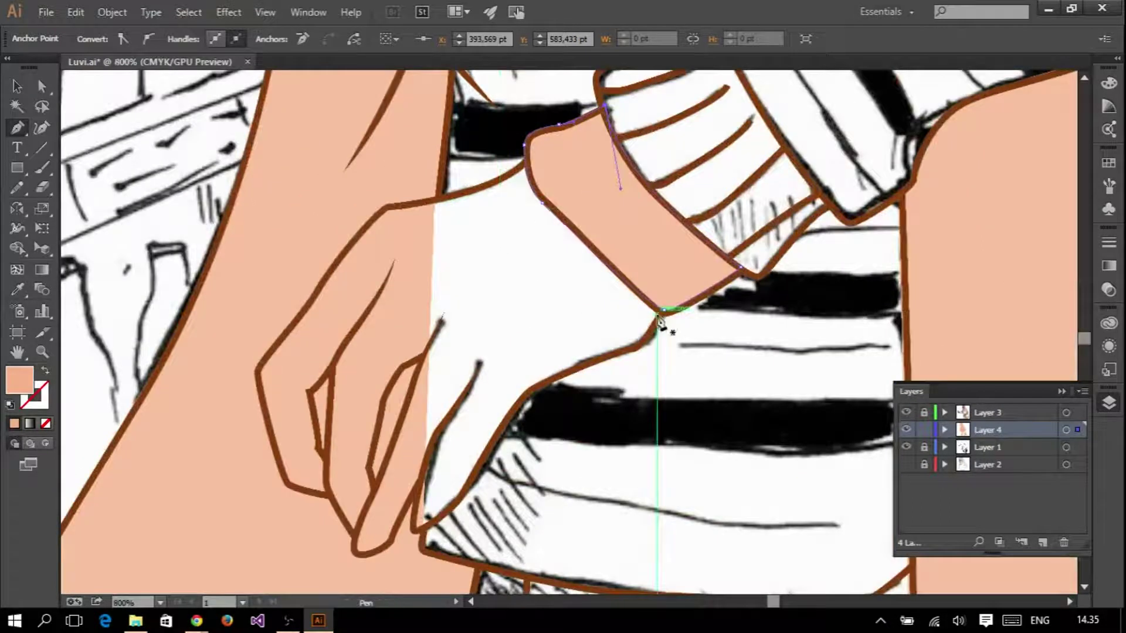
# - Outline the hand around its fingertips and knuckles as a peach shape
pyautogui.moveTo(504, 417); pyautogui.dragTo(493, 435)
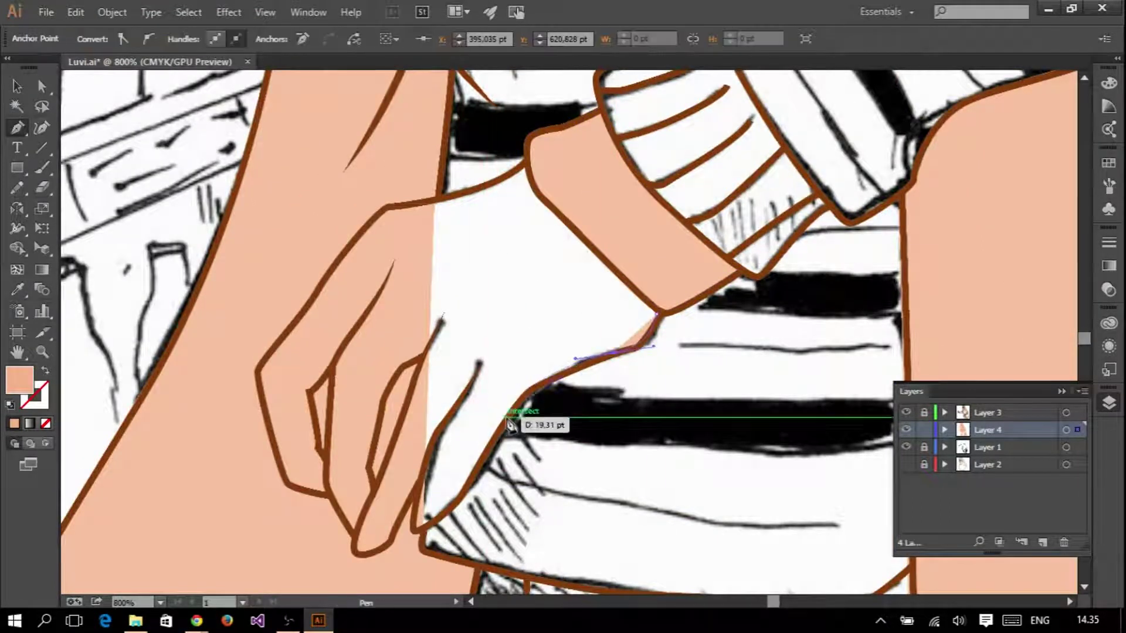
pyautogui.scroll(1, 466, 506)
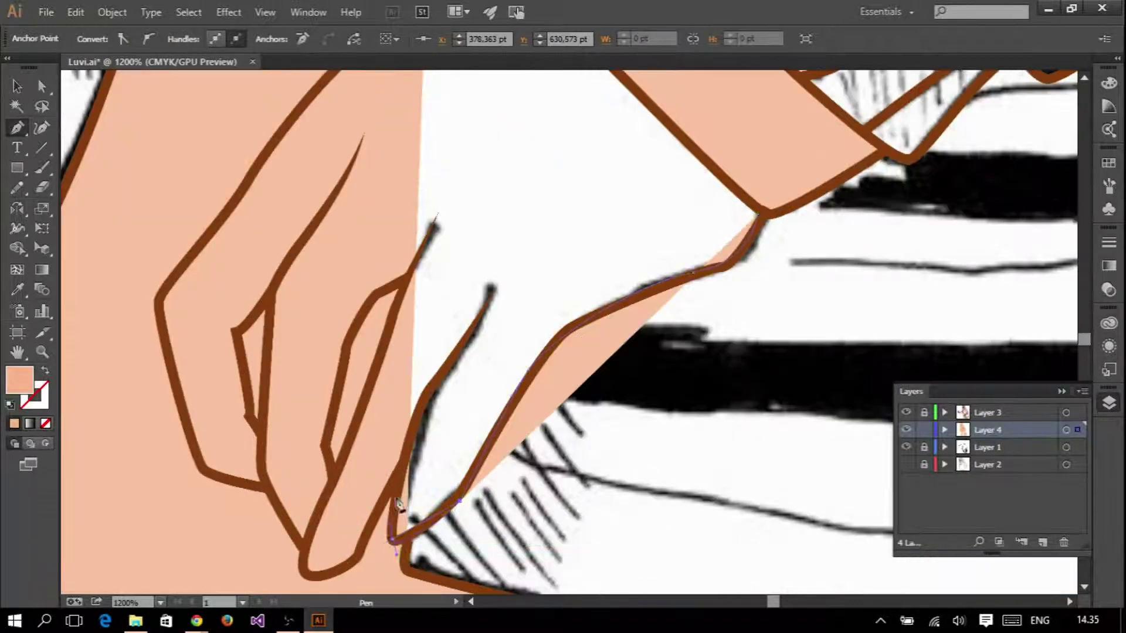
pyautogui.moveTo(360, 545); pyautogui.dragTo(311, 570)
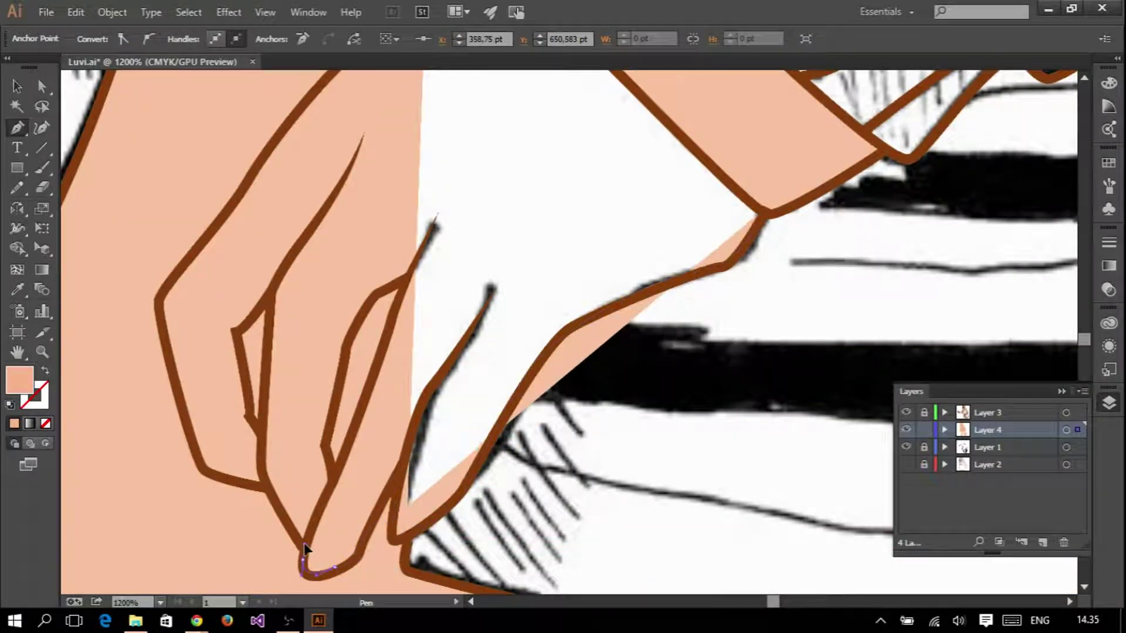
pyautogui.moveTo(267, 489); pyautogui.dragTo(172, 452)
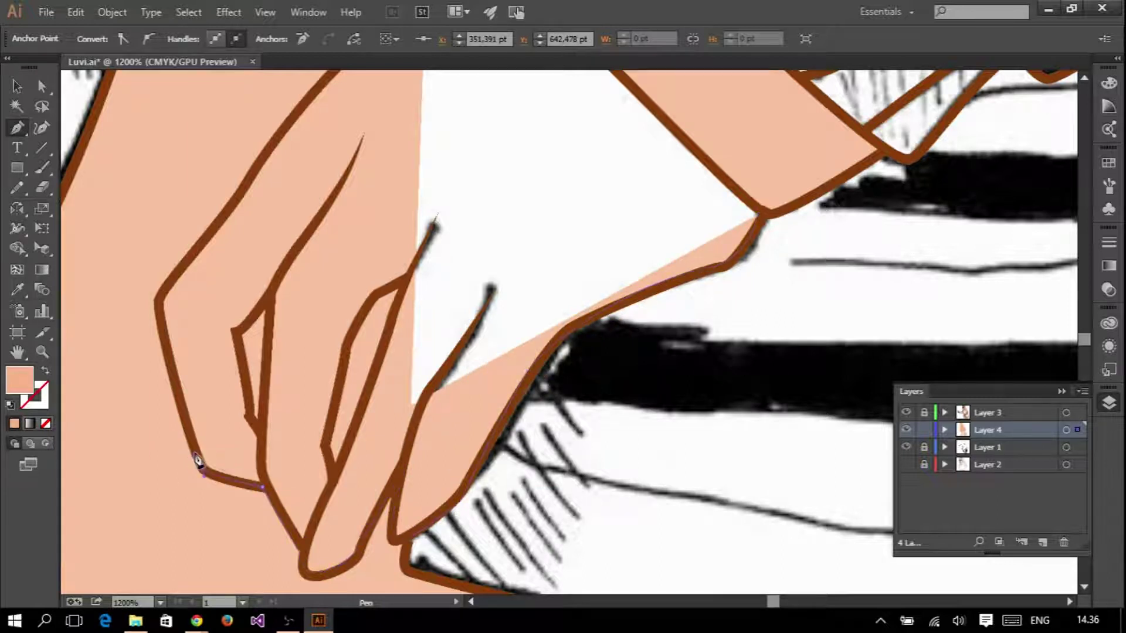
pyautogui.click(159, 302)
pyautogui.scroll(3, 294, 328)
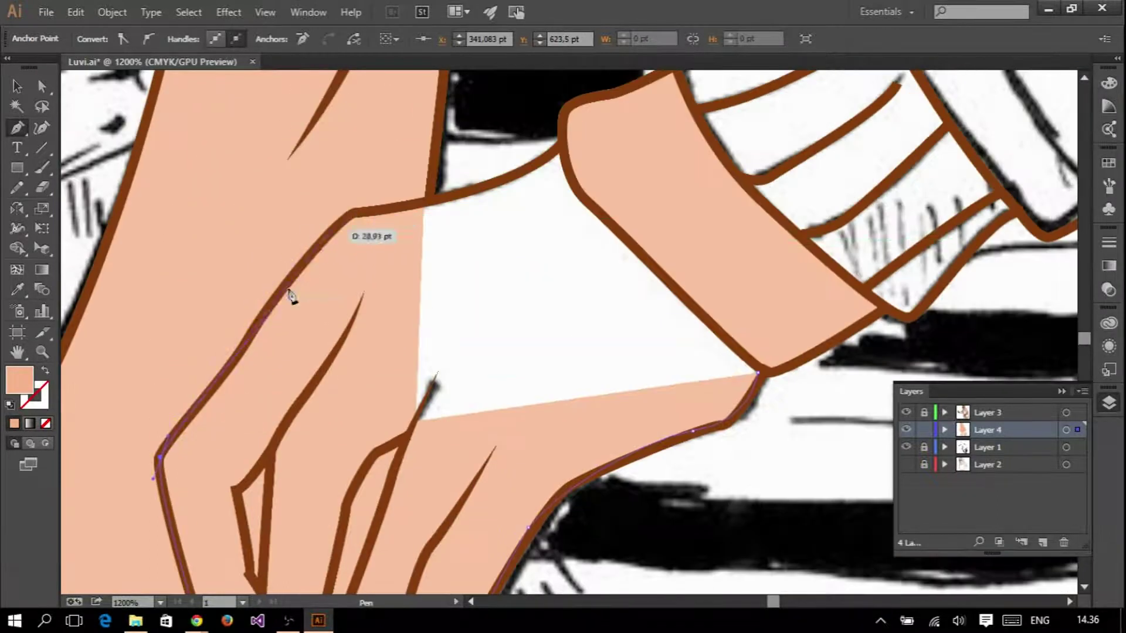
pyautogui.click(354, 214)
pyautogui.click(520, 180)
pyautogui.moveTo(564, 139); pyautogui.dragTo(567, 141)
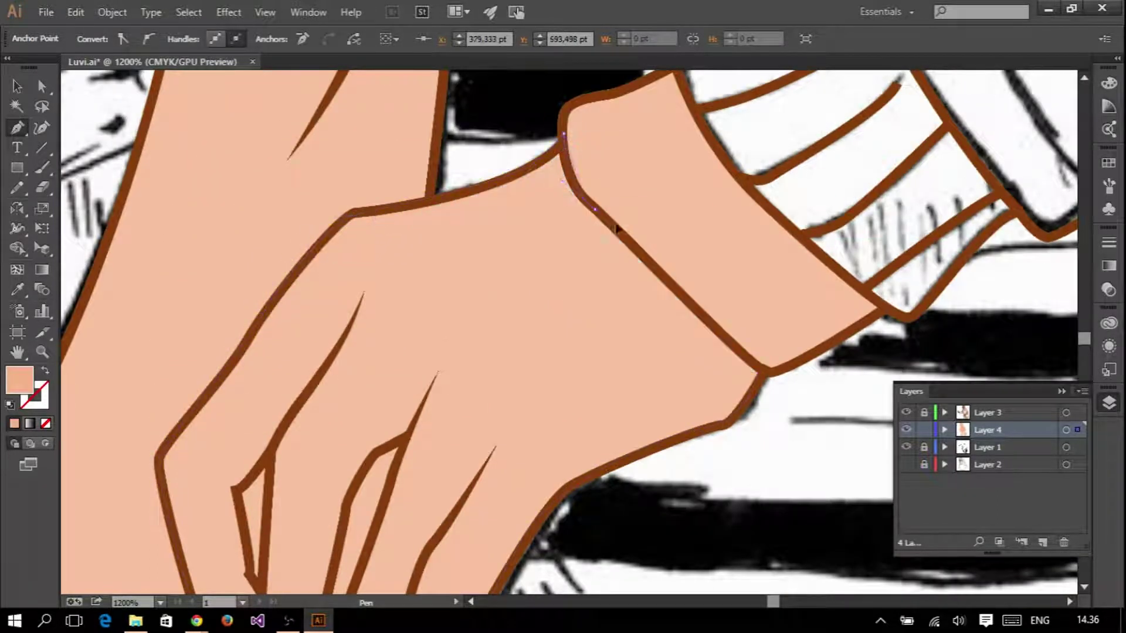
pyautogui.click(756, 376)
# - Draw a peach shape filling the gap between two fingers
pyautogui.click(505, 334)
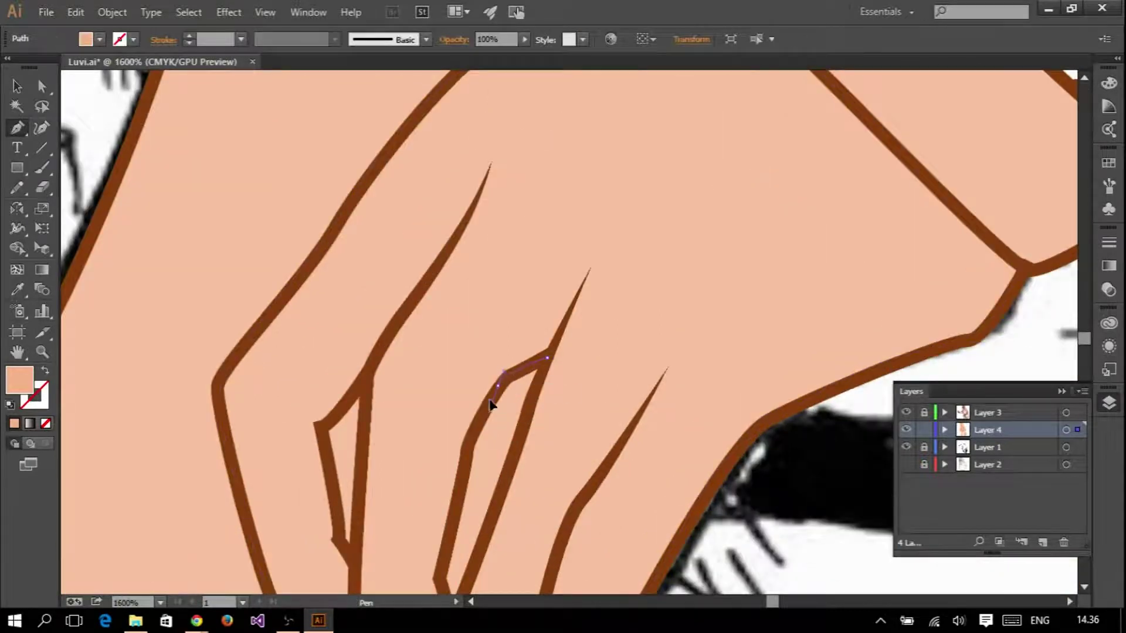
pyautogui.click(466, 414)
pyautogui.scroll(-3, 466, 419)
pyautogui.click(438, 380)
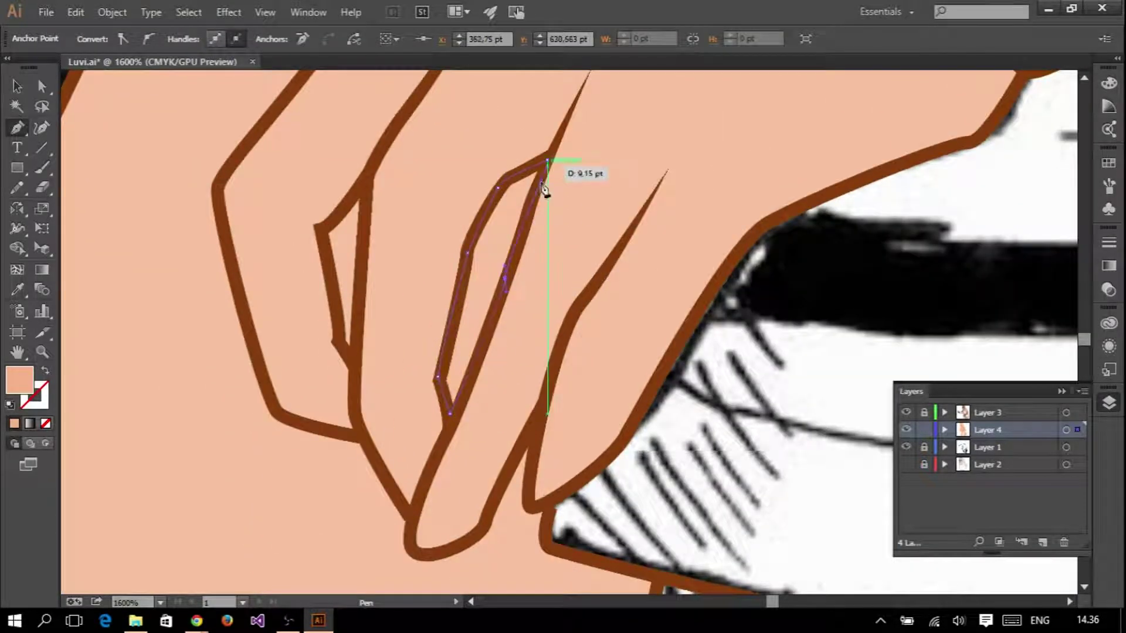
# - Select the hand shape and look through the Graphic Styles, Transparency and Pathfinder panels
pyautogui.press('v')
pyautogui.hotkey('ctrl', '-')
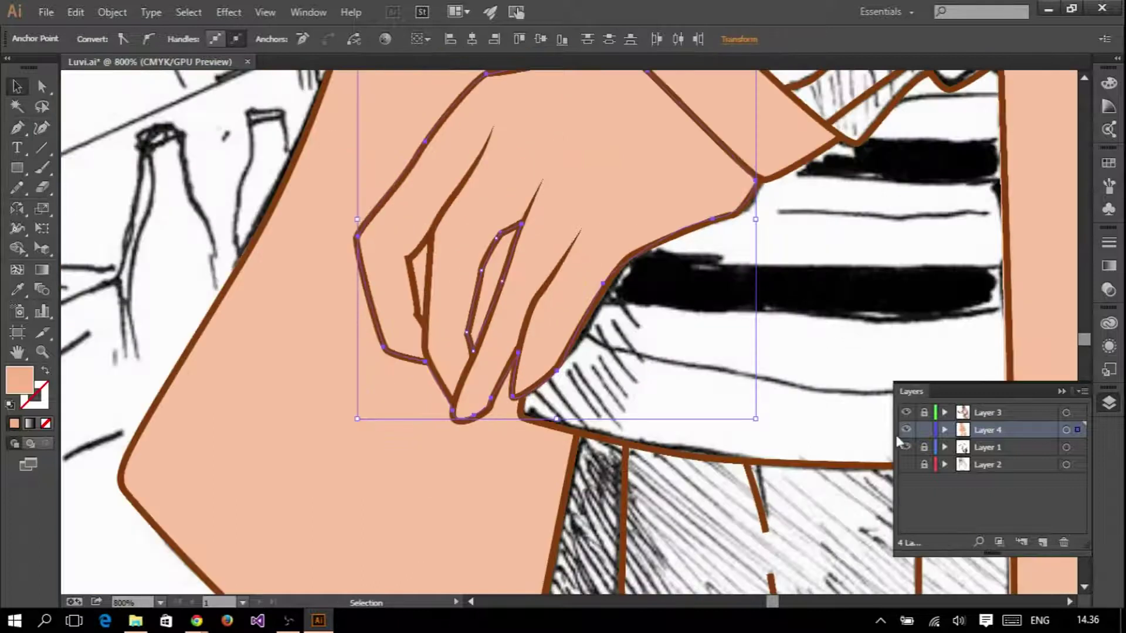
pyautogui.click(186, 13)
pyautogui.moveTo(131, 343)
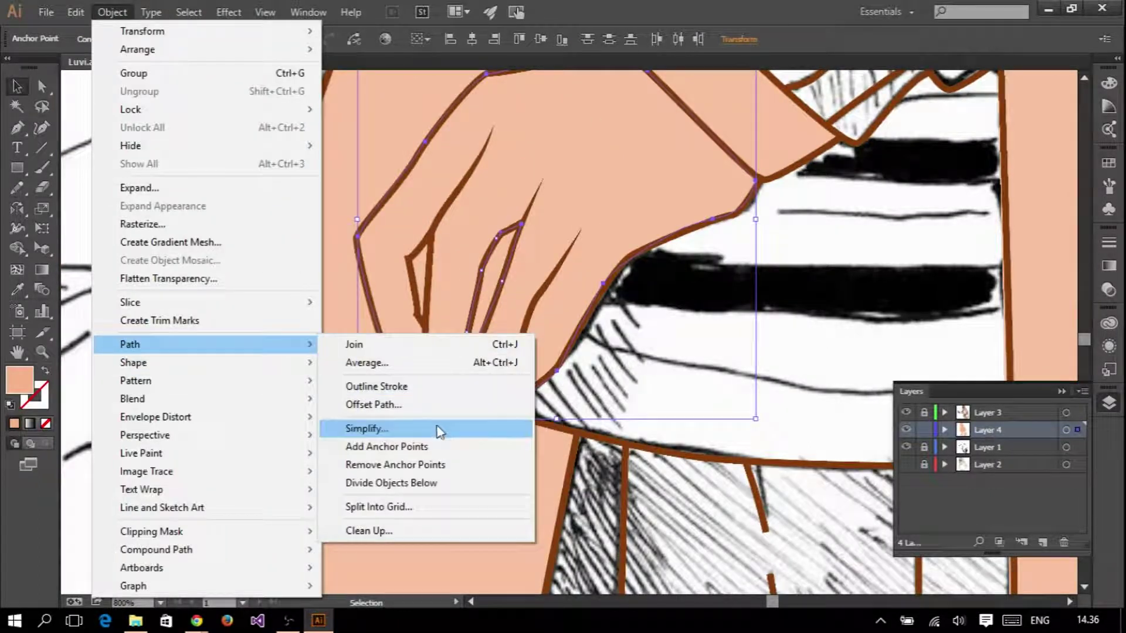
pyautogui.click(1109, 369)
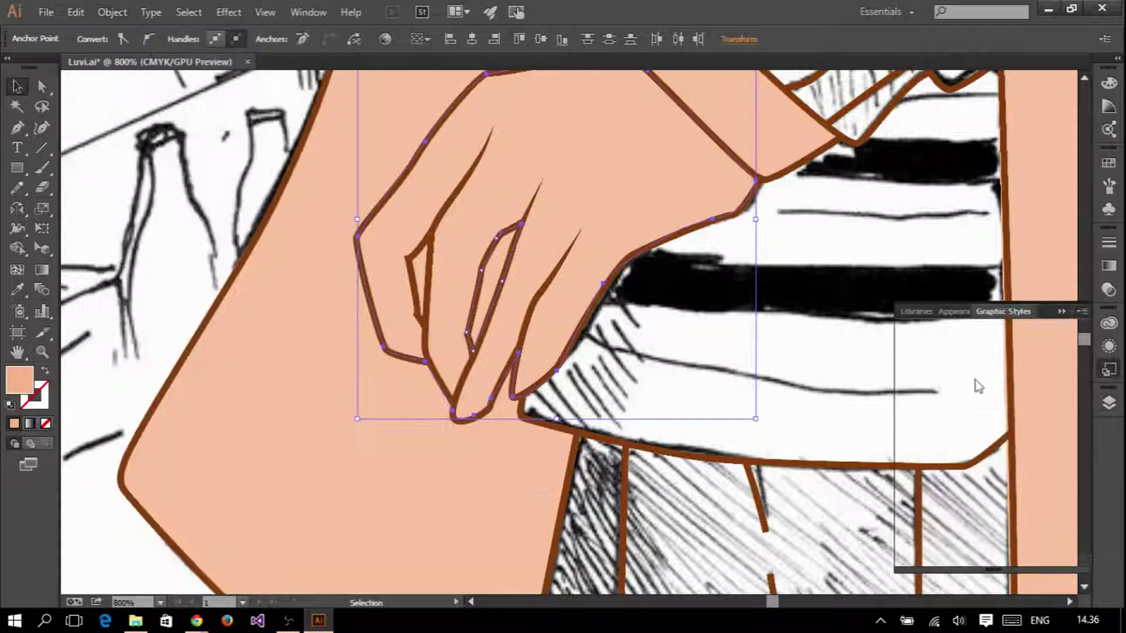
pyautogui.click(1109, 289)
pyautogui.click(1109, 369)
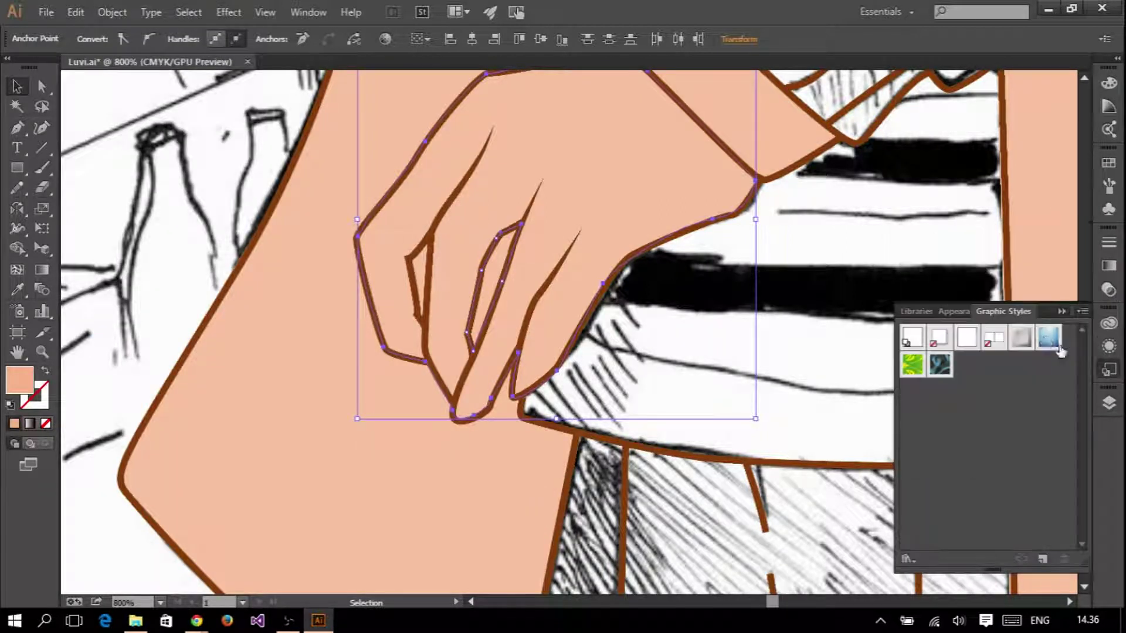
pyautogui.click(1109, 290)
pyautogui.click(308, 11)
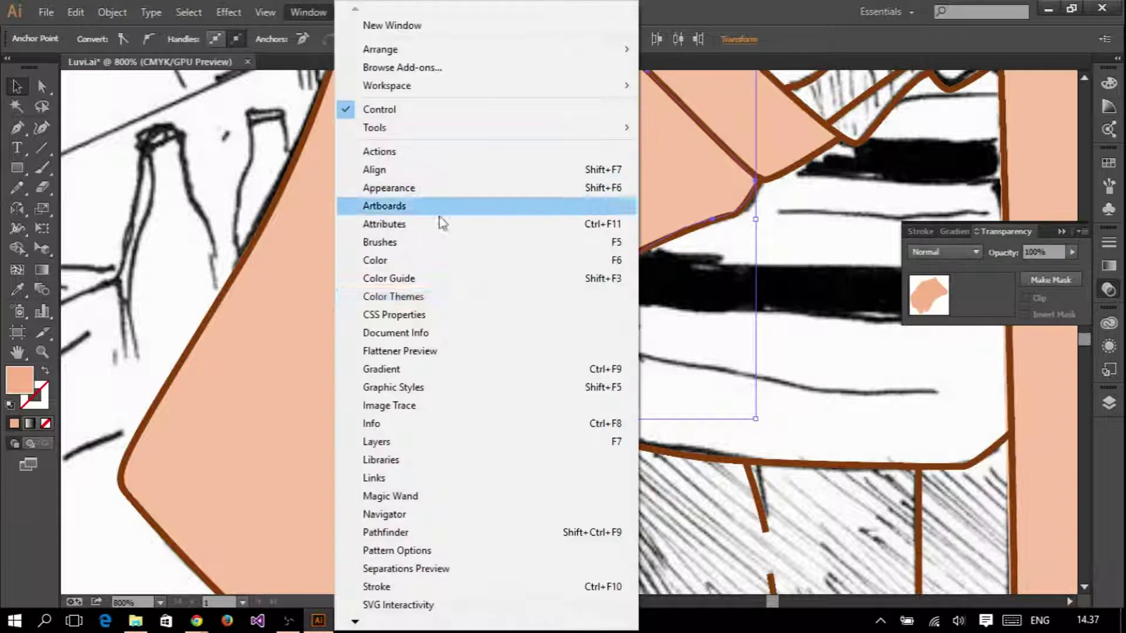
pyautogui.click(422, 533)
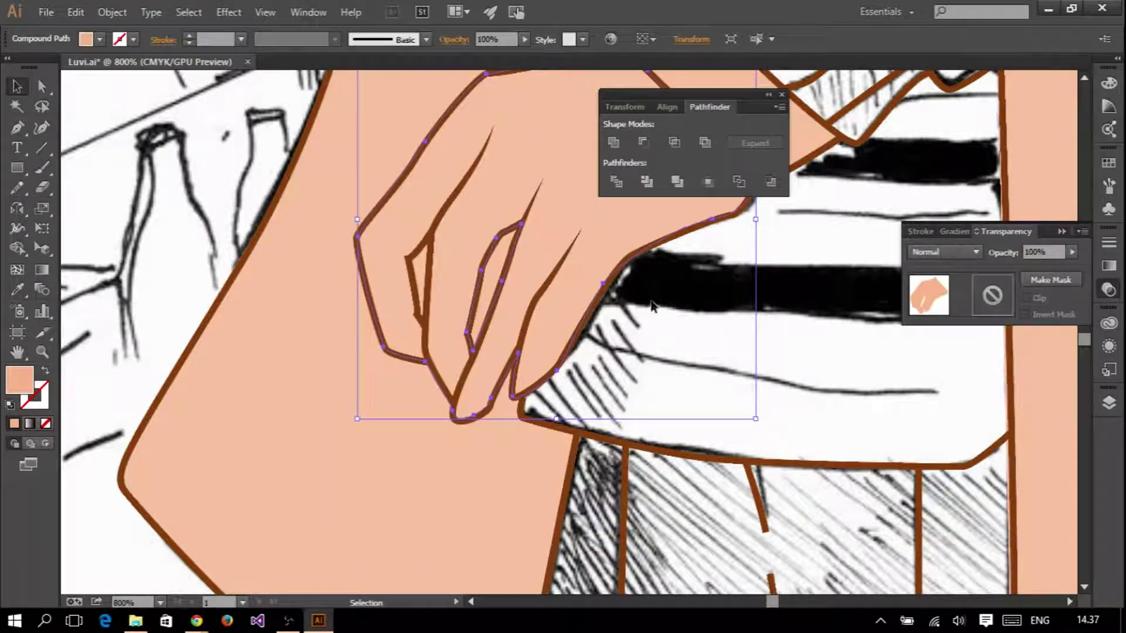
# - Change the hand's fill to pale yellow in the Color Picker, then deselect everything
pyautogui.doubleClick(26, 385)
pyautogui.click(583, 382)
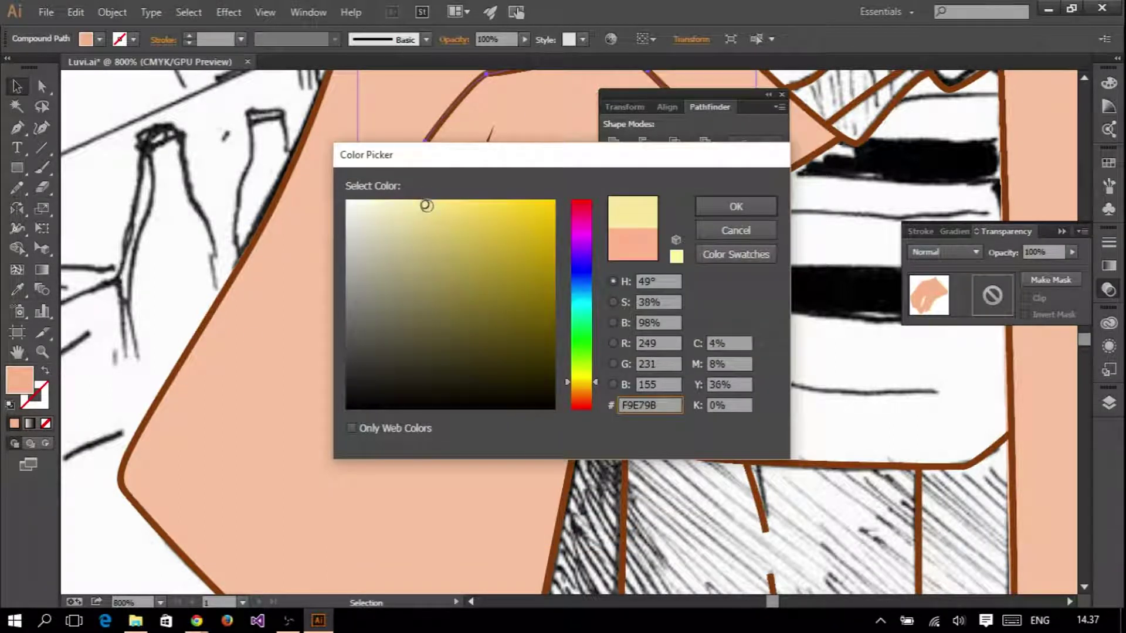
pyautogui.click(736, 207)
pyautogui.click(782, 94)
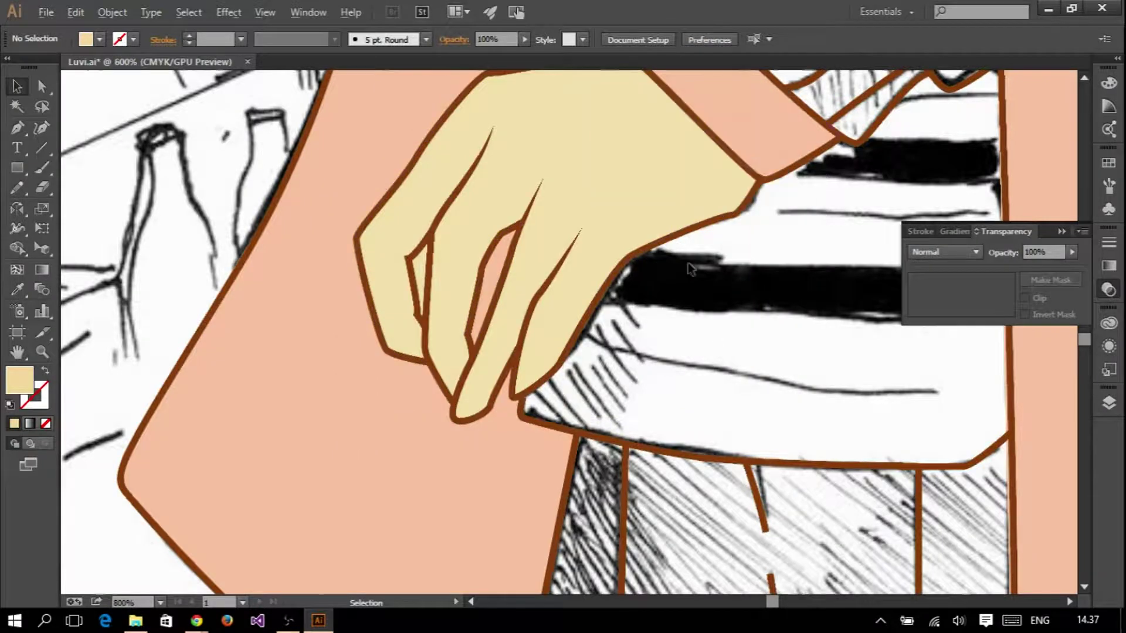
pyautogui.hotkey('ctrl', '-')
pyautogui.hotkey('ctrl', '-')
pyautogui.hotkey('ctrl', '-')
pyautogui.hotkey('ctrl', '-')
pyautogui.hotkey('ctrl', '-')
pyautogui.hotkey('ctrl', '+')
pyautogui.click(508, 121)
pyautogui.hotkey('ctrl', 'shift', 'a')
pyautogui.hotkey('ctrl', '-')
pyautogui.hotkey('ctrl', '+')
pyautogui.hotkey('ctrl', '+')
pyautogui.hotkey('ctrl', '+')
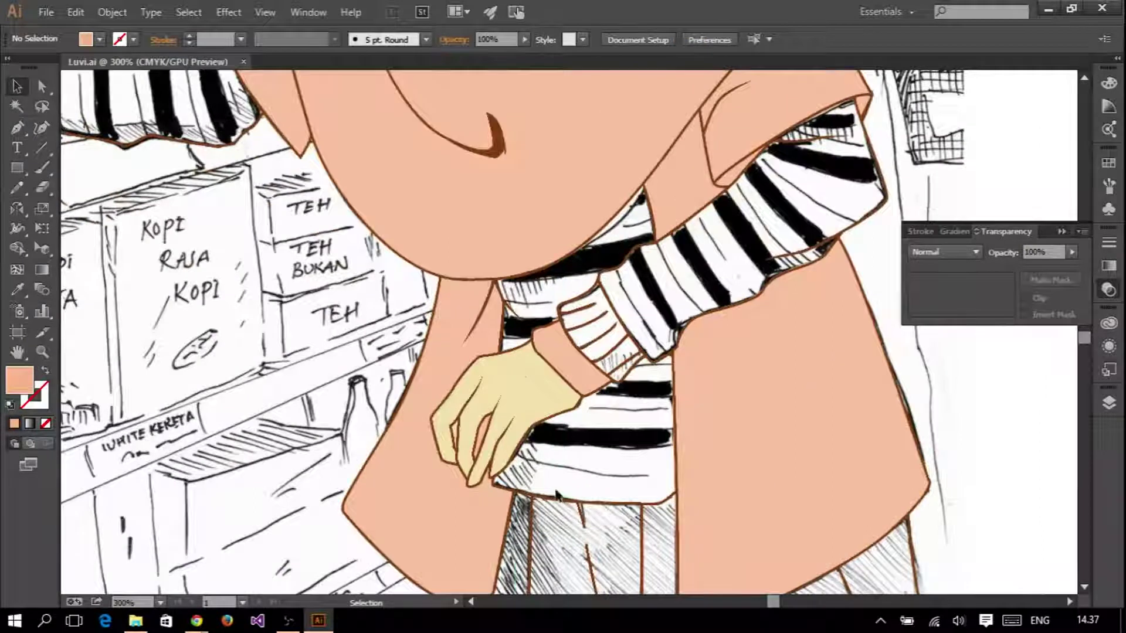
pyautogui.press('p')
pyautogui.hotkey('ctrl', '+')
pyautogui.hotkey('ctrl', '+')
# - Trace the new patch from the forearm edge down past the hand and across to the right
pyautogui.click(469, 191)
pyautogui.click(490, 235)
pyautogui.click(485, 335)
pyautogui.scroll(-3, 485, 361)
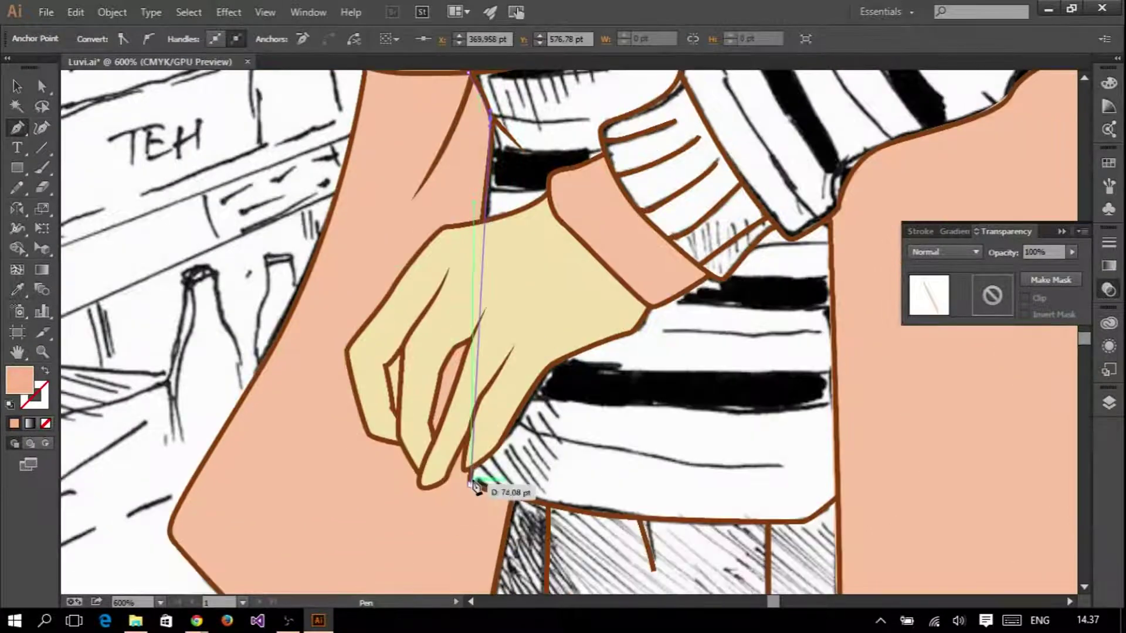
pyautogui.click(471, 485)
pyautogui.click(723, 519)
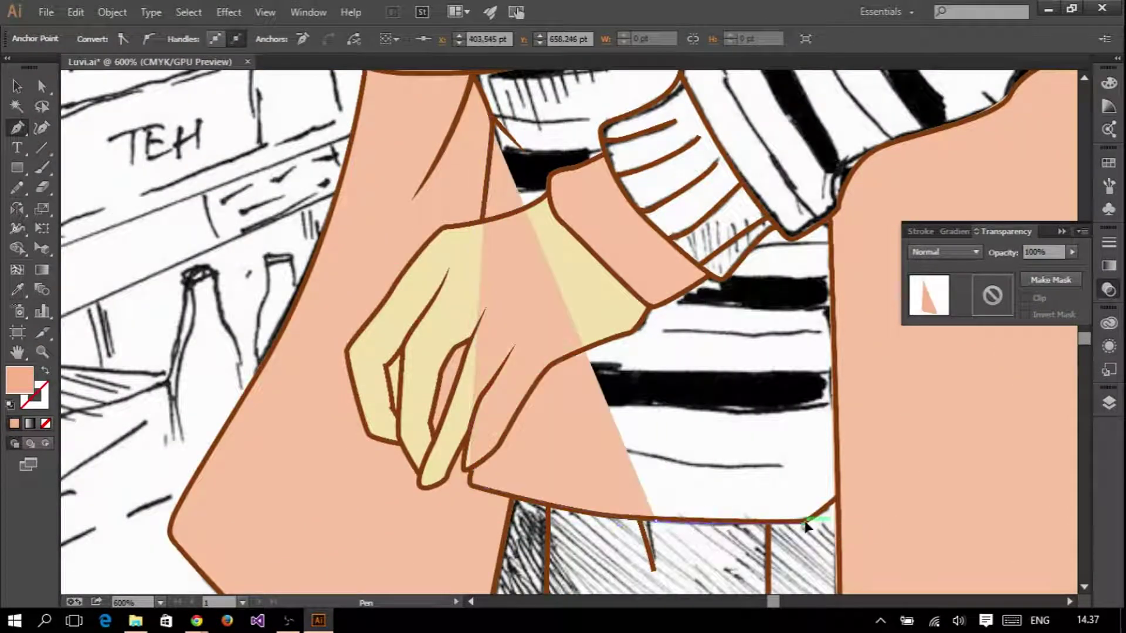
# - Close the patch up the right side and along the chin curve, then deselect it
pyautogui.hotkey('ctrl', '-')
pyautogui.hotkey('ctrl', '-')
pyautogui.click(829, 228)
pyautogui.hotkey('ctrl', '-')
pyautogui.hotkey('ctrl', '-')
pyautogui.scroll(3, 805, 240)
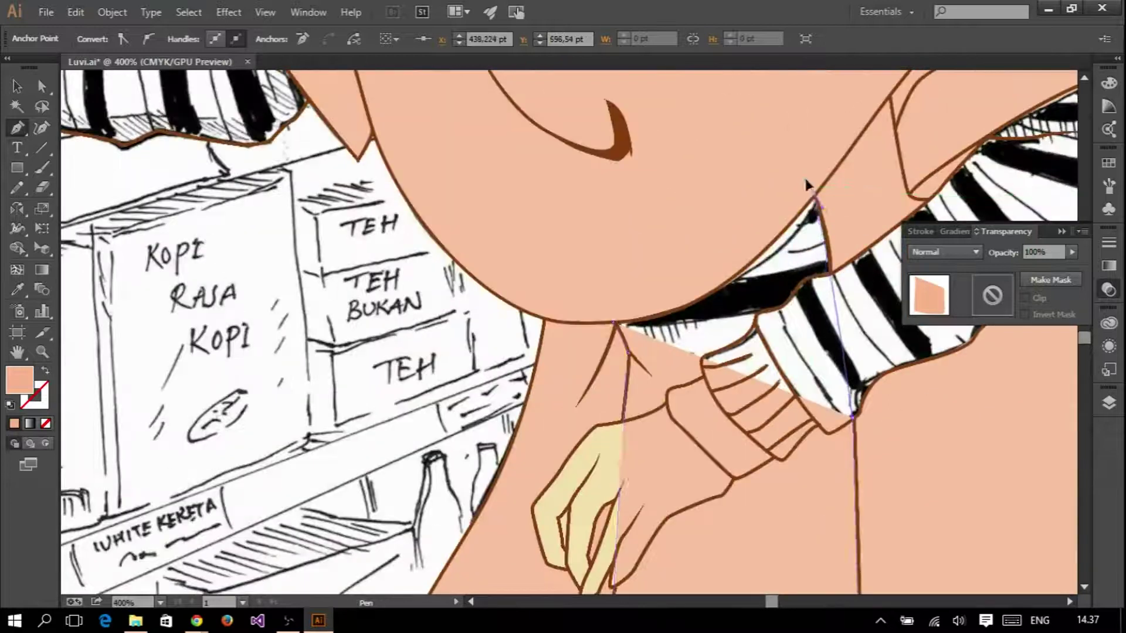
pyautogui.moveTo(678, 310); pyautogui.dragTo(654, 318)
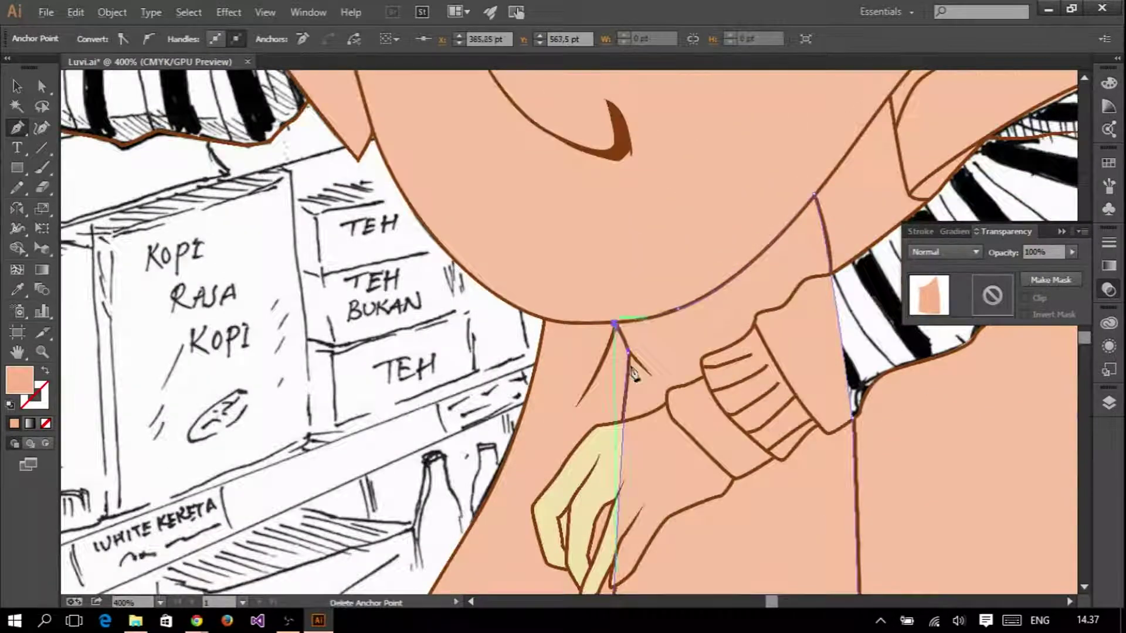
pyautogui.scroll(2, 617, 321)
pyautogui.hotkey('ctrl', '-')
pyautogui.hotkey('ctrl', '-')
pyautogui.hotkey('ctrl', '-')
pyautogui.press('v')
pyautogui.hotkey('ctrl', '-')
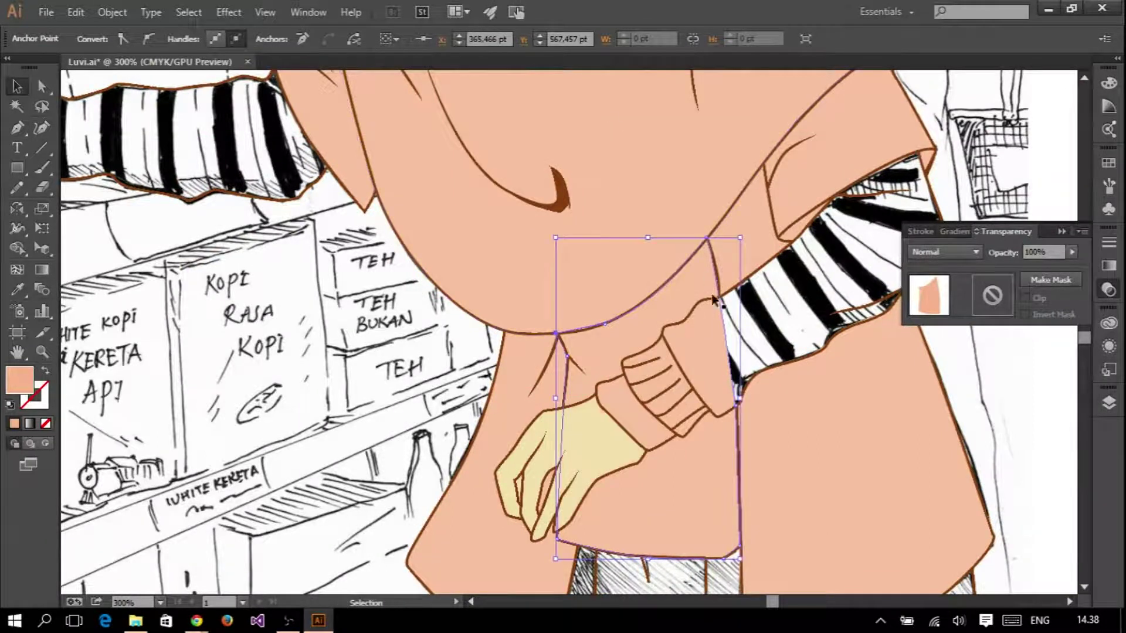
pyautogui.hotkey('ctrl', 'shift', 'a')
# - Start a peach shape over the striped sleeve, tracing the arm edge and cuff corners
pyautogui.press('p')
pyautogui.scroll(2, 638, 384)
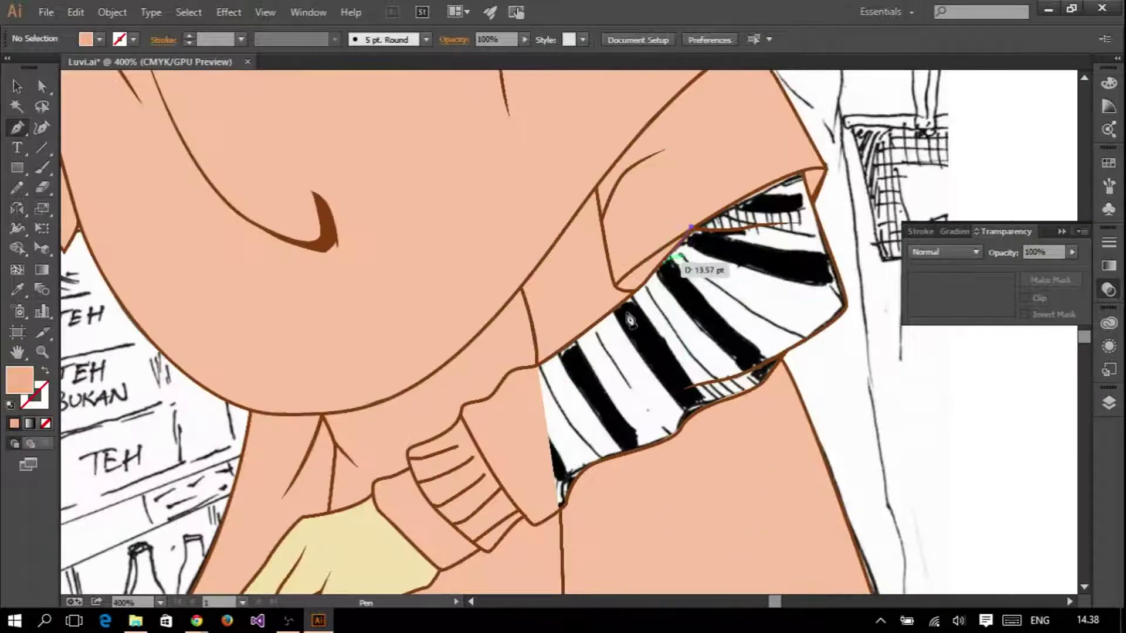
pyautogui.click(691, 251)
pyautogui.scroll(1, 636, 287)
pyautogui.click(503, 390)
pyautogui.moveTo(458, 401); pyautogui.dragTo(452, 418)
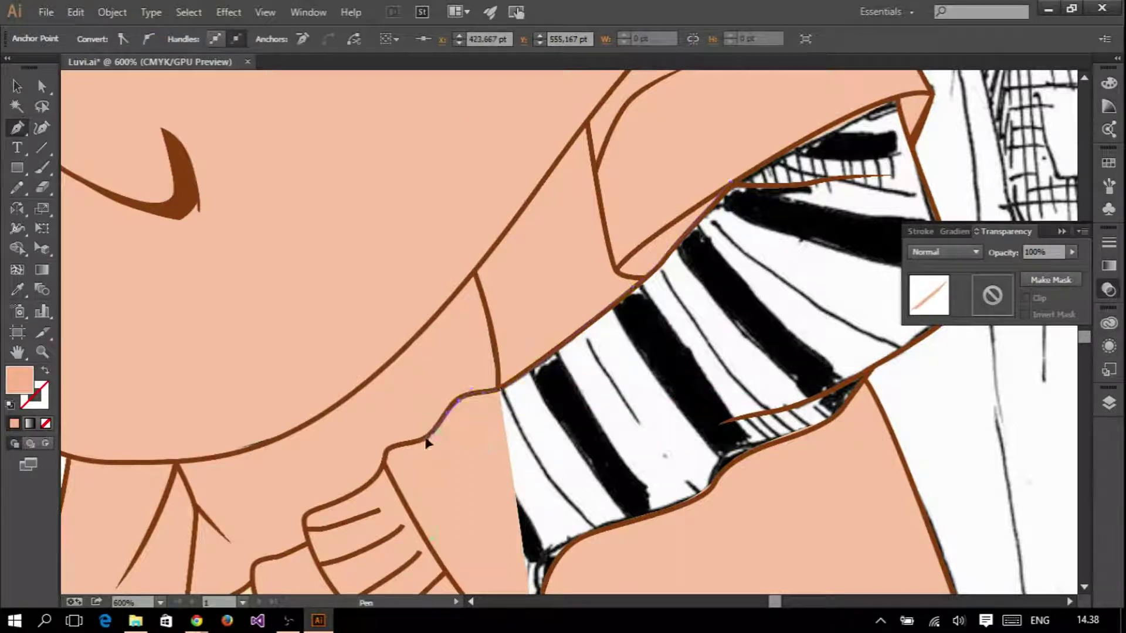
pyautogui.scroll(-1, 385, 469)
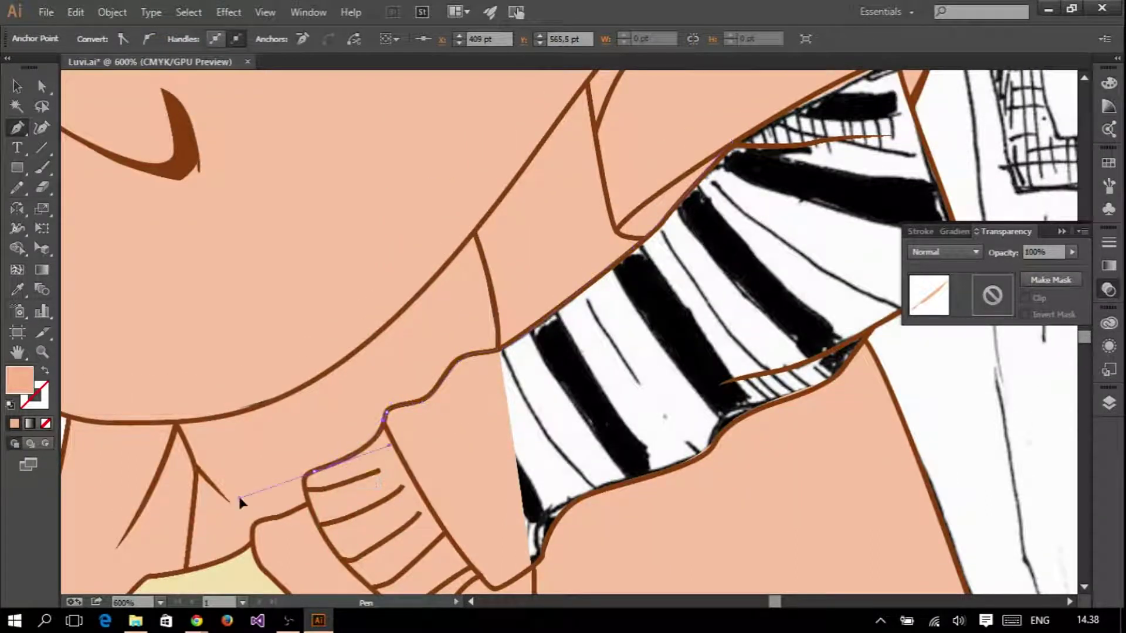
pyautogui.scroll(-4, 309, 503)
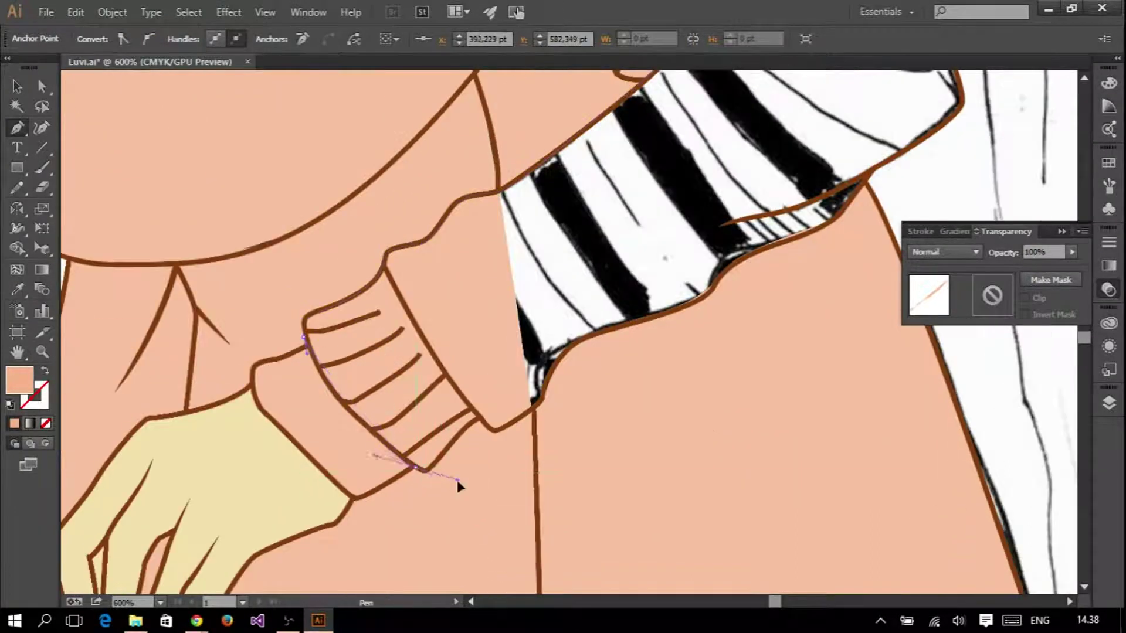
pyautogui.click(304, 339)
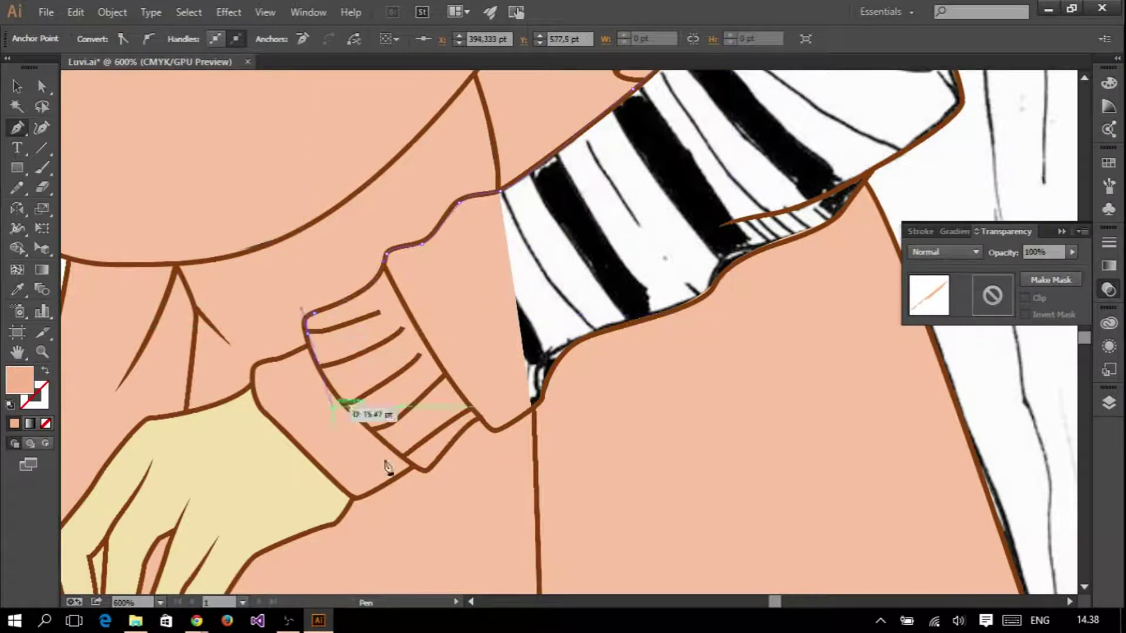
pyautogui.moveTo(424, 469); pyautogui.dragTo(436, 461)
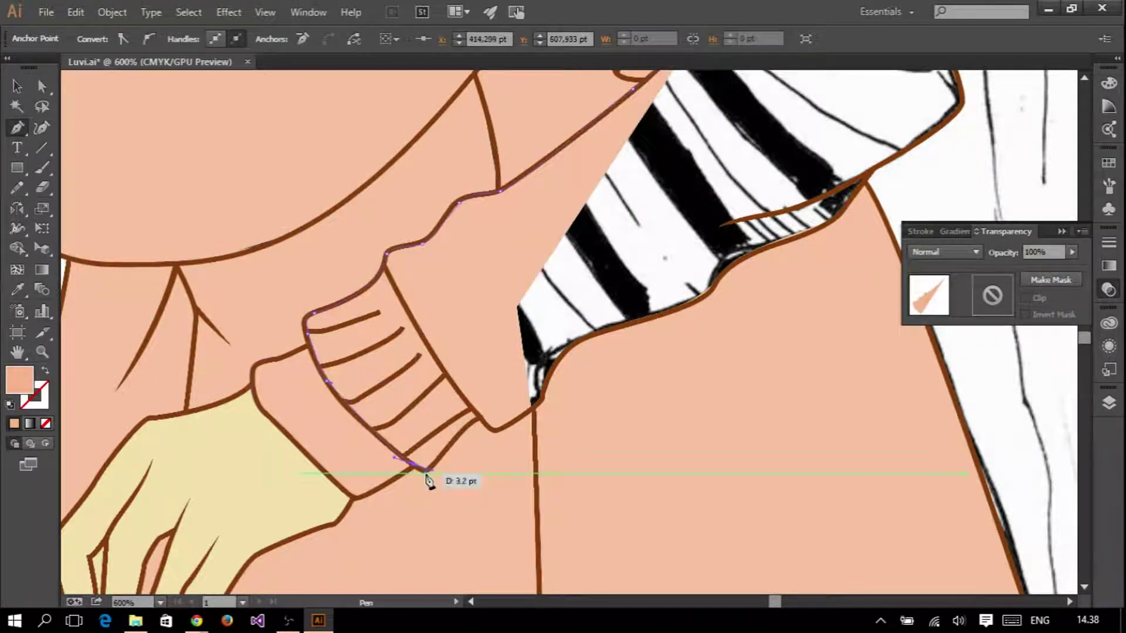
# - Extend the peach shape along the brown curve and outer sleeve edge up to the hijab corner
pyautogui.scroll(2, 427, 472)
pyautogui.click(560, 389)
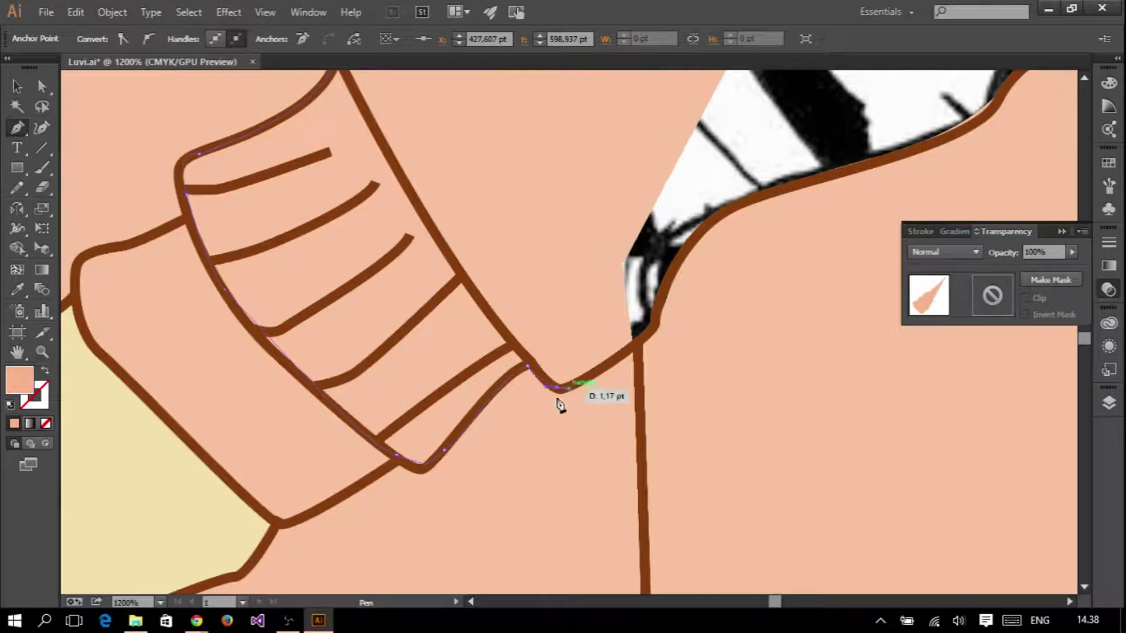
pyautogui.scroll(2, 569, 399)
pyautogui.hscroll(2, 568, 398)
pyautogui.click(588, 403)
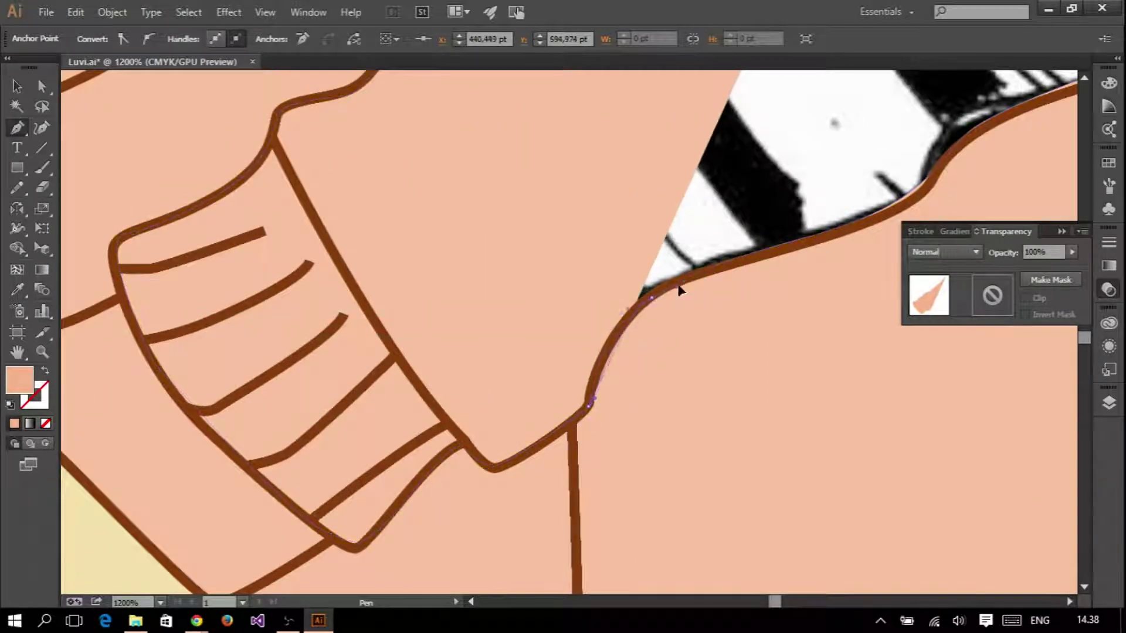
pyautogui.scroll(-4, 678, 290)
pyautogui.scroll(2, 558, 352)
pyautogui.click(559, 327)
pyautogui.scroll(-2, 648, 265)
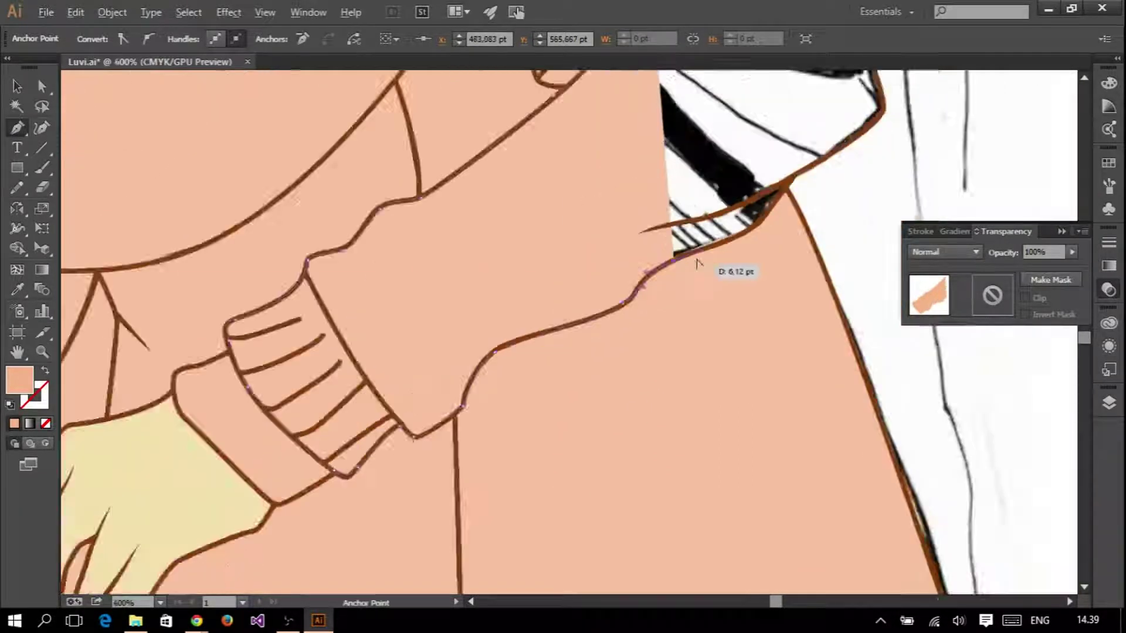
pyautogui.scroll(2, 697, 264)
pyautogui.scroll(-2, 670, 302)
pyautogui.scroll(-2, 722, 234)
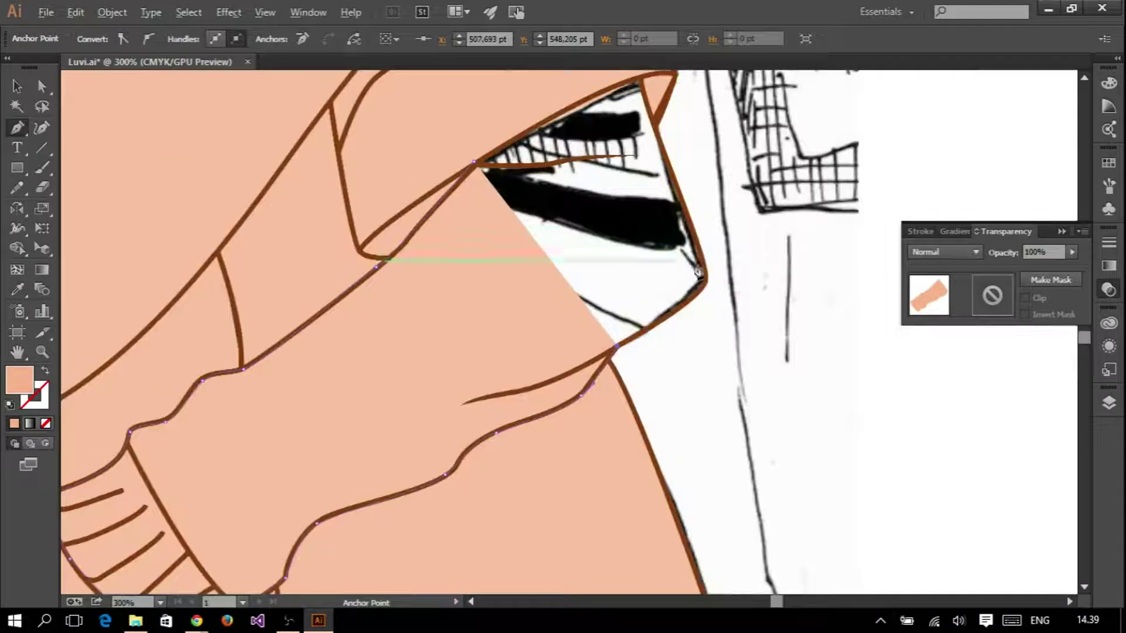
pyautogui.scroll(2, 700, 291)
pyautogui.scroll(-3, 691, 307)
pyautogui.scroll(2, 648, 319)
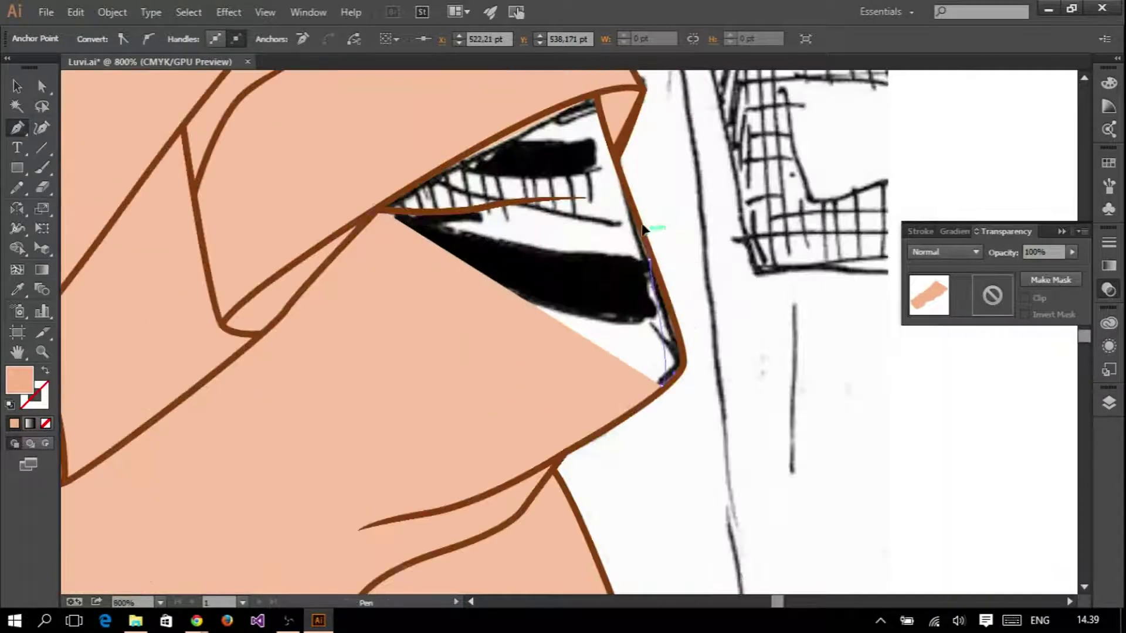
pyautogui.click(682, 348)
pyautogui.scroll(2, 668, 321)
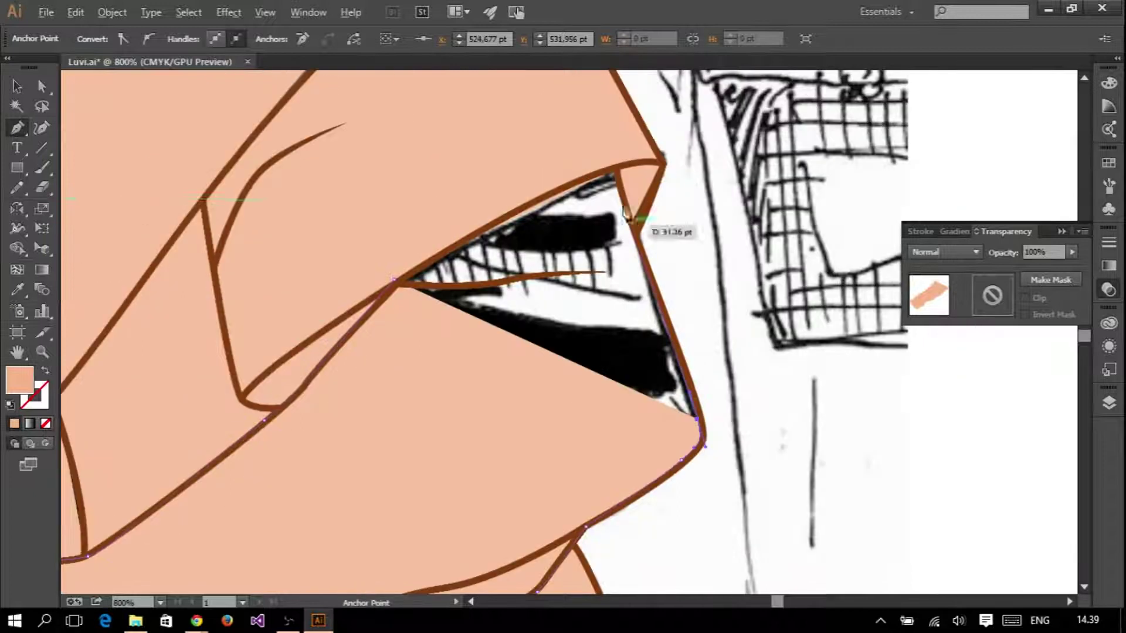
pyautogui.click(613, 166)
pyautogui.scroll(-3, 678, 280)
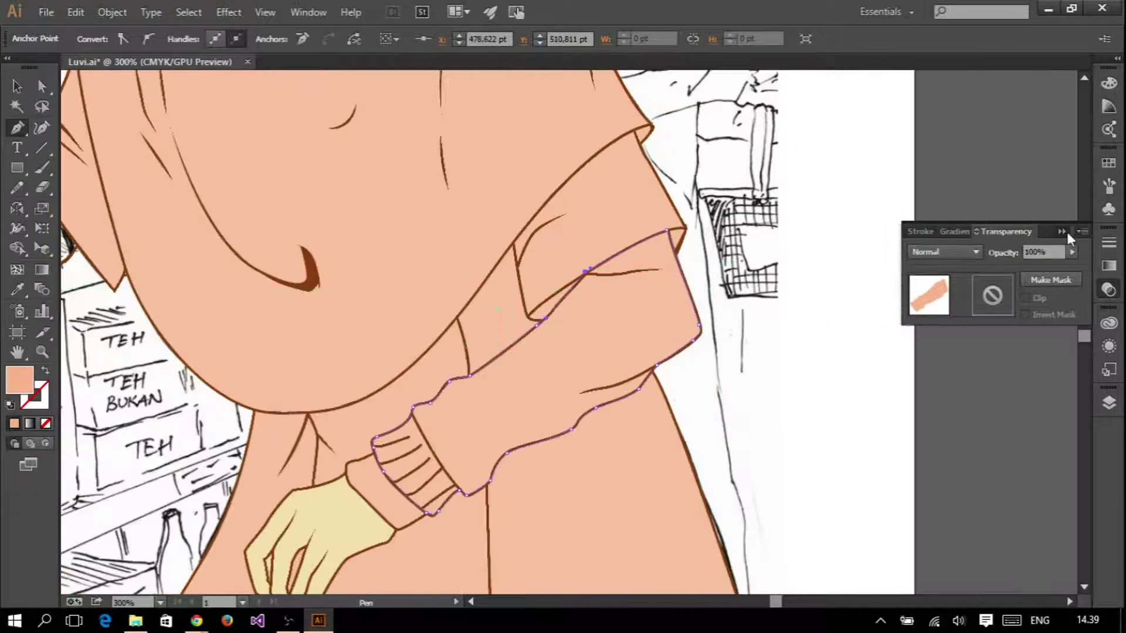
pyautogui.click(1061, 231)
# - Trace a peach shape along the second sleeve's cuff and upper edge up toward the shoulder
pyautogui.scroll(4, 280, 390)
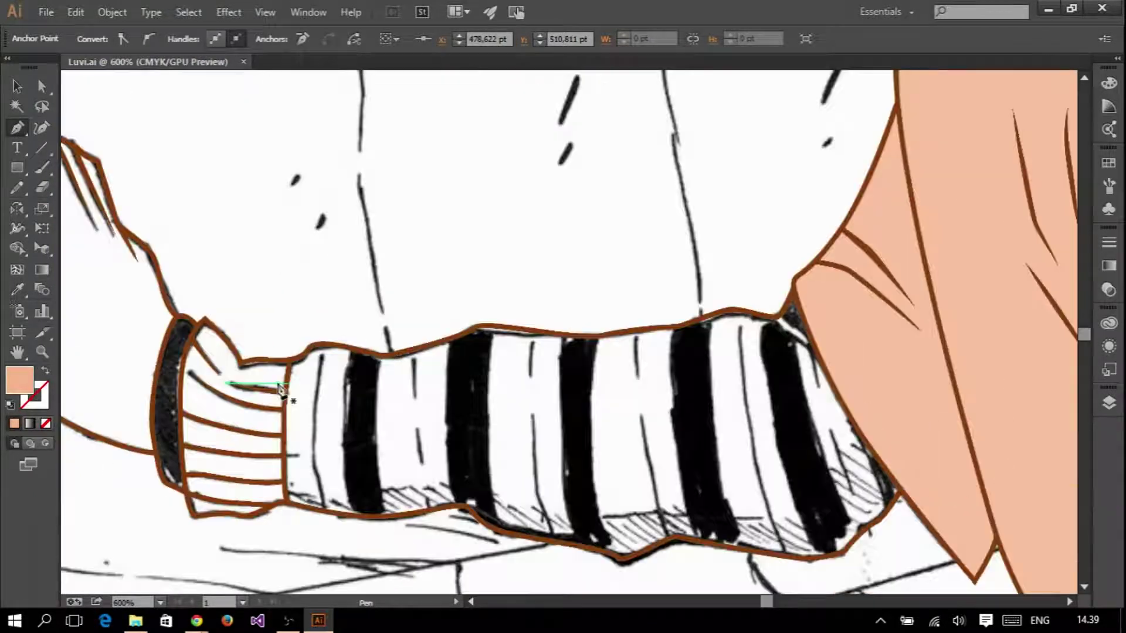
pyautogui.scroll(2, 280, 390)
pyautogui.click(215, 312)
pyautogui.click(287, 397)
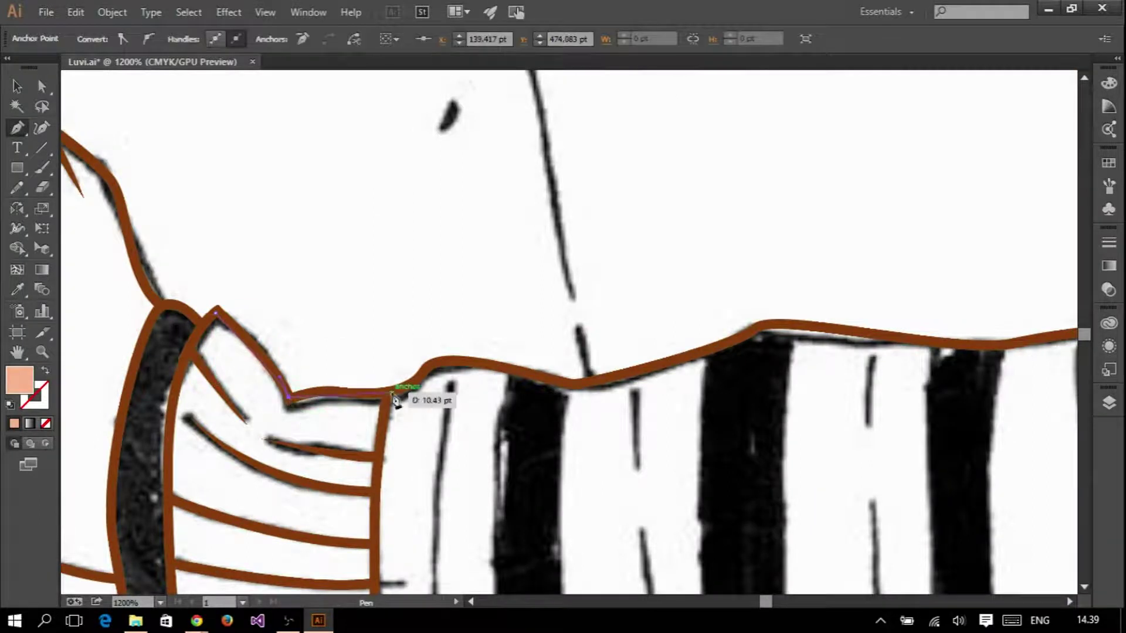
pyautogui.click(392, 395)
pyautogui.click(434, 364)
pyautogui.click(532, 379)
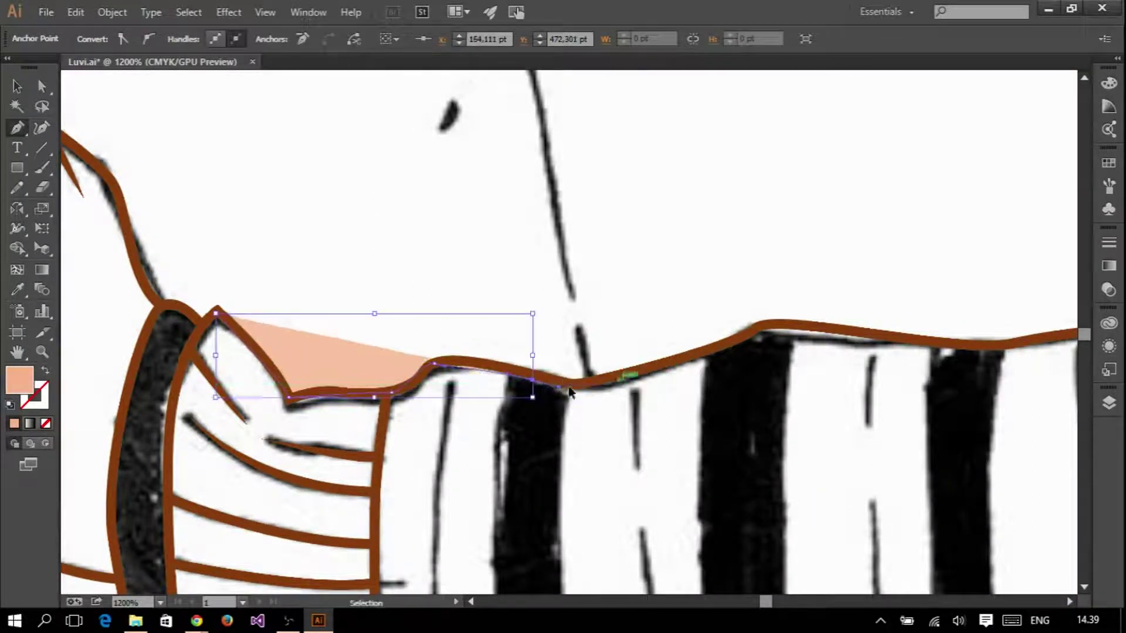
pyautogui.moveTo(568, 385); pyautogui.dragTo(570, 387)
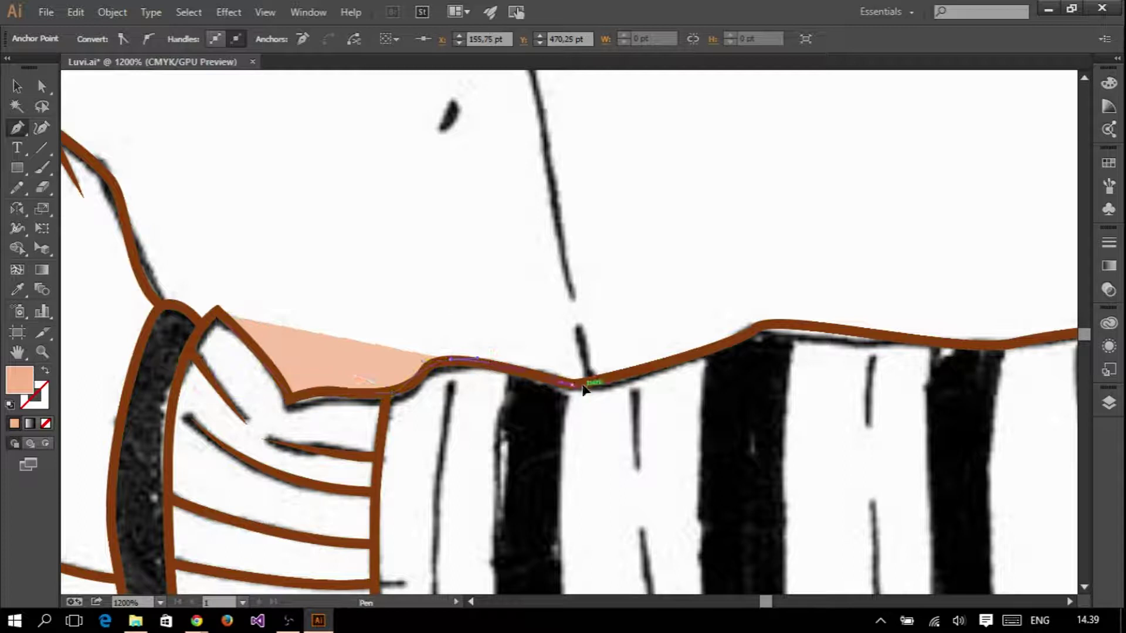
pyautogui.click(742, 331)
pyautogui.click(792, 324)
pyautogui.hscroll(5, 799, 326)
pyautogui.click(662, 346)
pyautogui.click(809, 326)
pyautogui.click(936, 293)
pyautogui.hscroll(8, 674, 327)
pyautogui.click(548, 307)
pyautogui.click(568, 260)
# - Continue the sleeve shape down its right edge and back along the bottom to the cuff corner
pyautogui.scroll(-4, 567, 259)
pyautogui.click(779, 412)
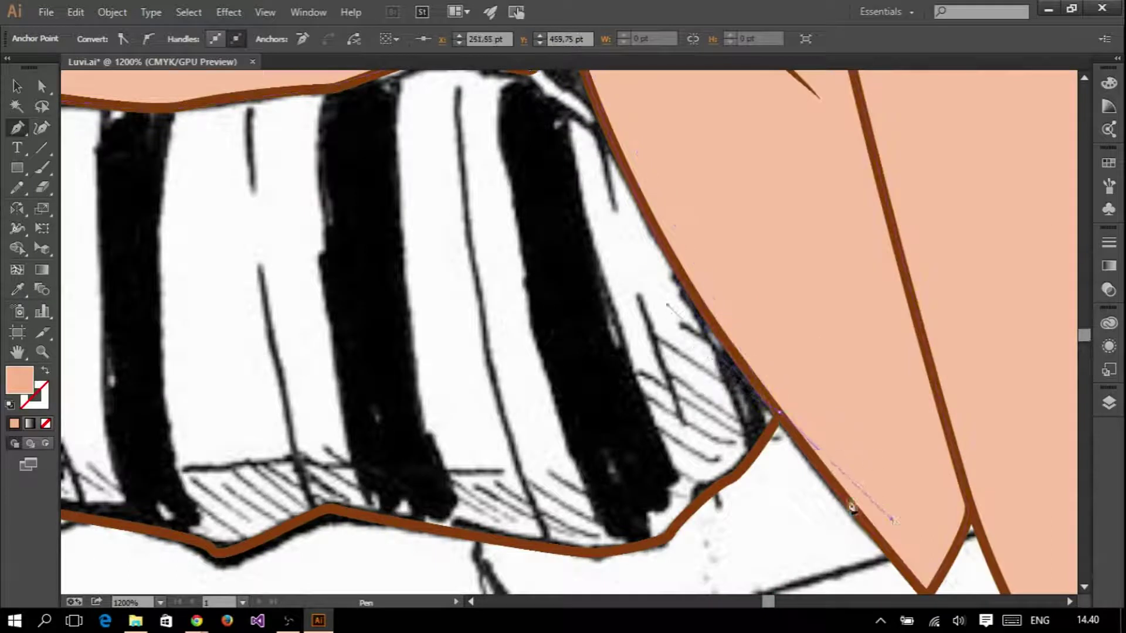
pyautogui.click(733, 469)
pyautogui.click(656, 542)
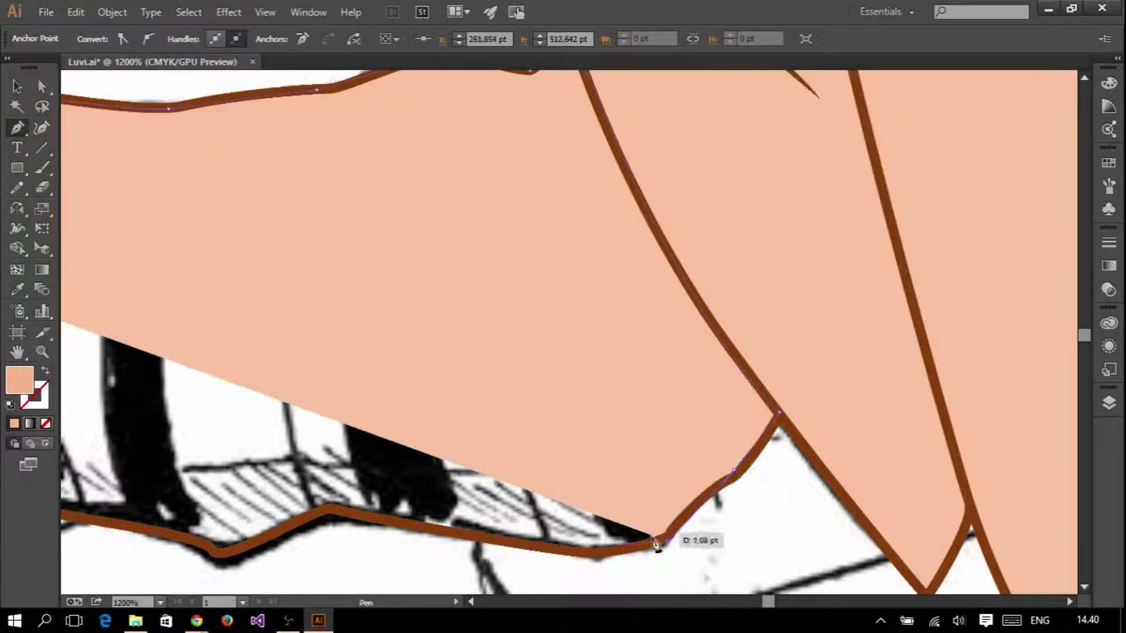
pyautogui.click(205, 540)
pyautogui.scroll(-8, 216, 389)
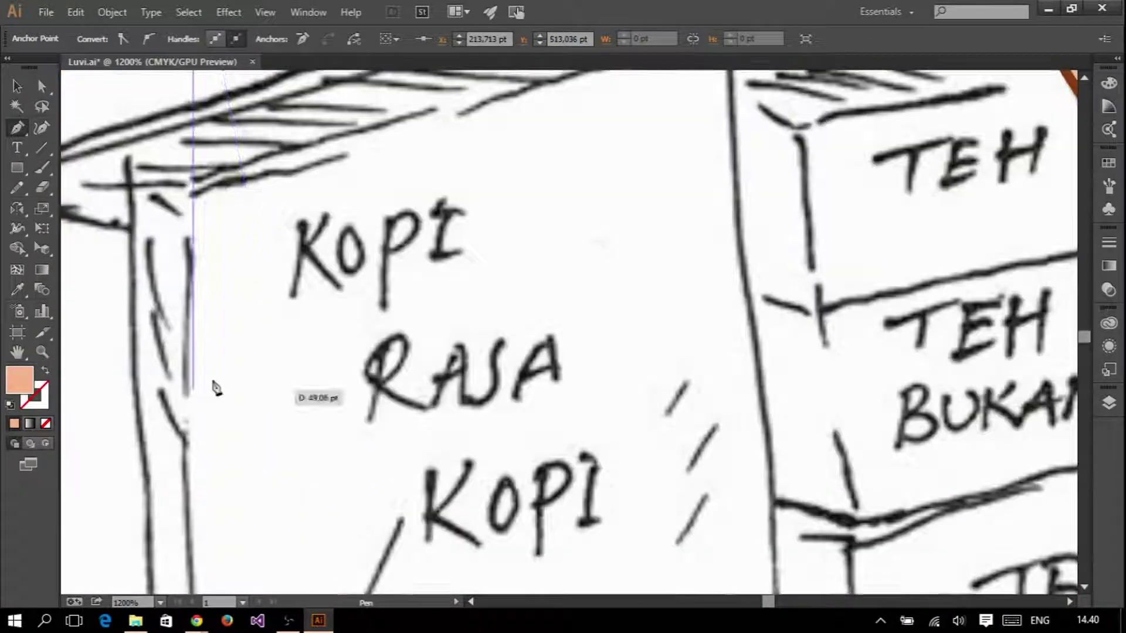
pyautogui.scroll(5, 328, 393)
pyautogui.scroll(4, 317, 299)
pyautogui.hscroll(-2, 410, 293)
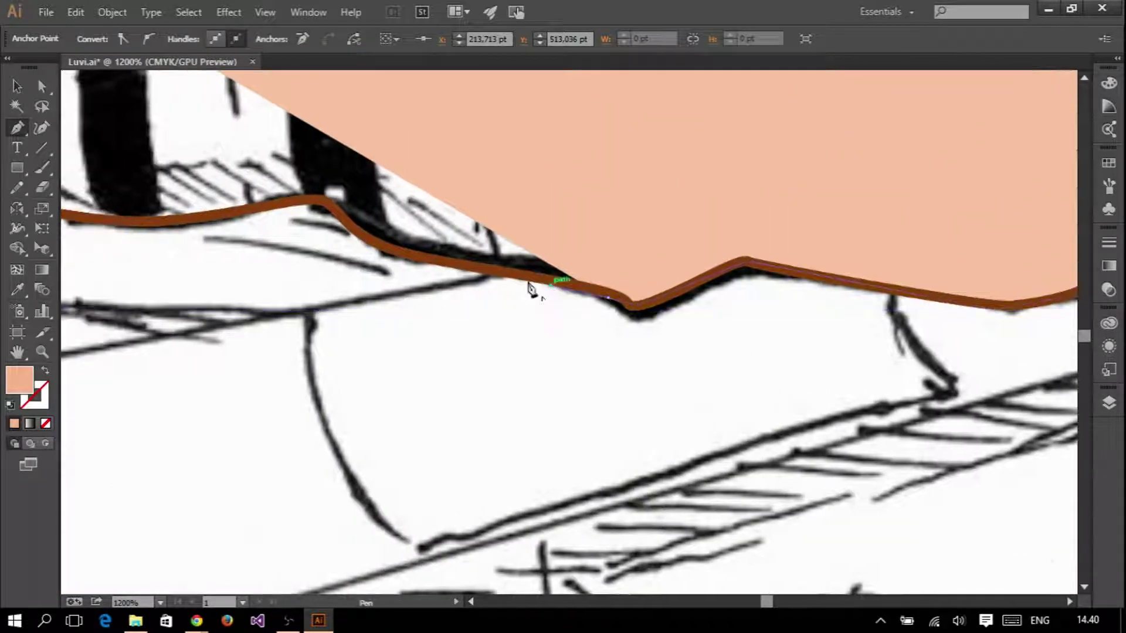
pyautogui.click(329, 211)
pyautogui.hscroll(-5, 463, 234)
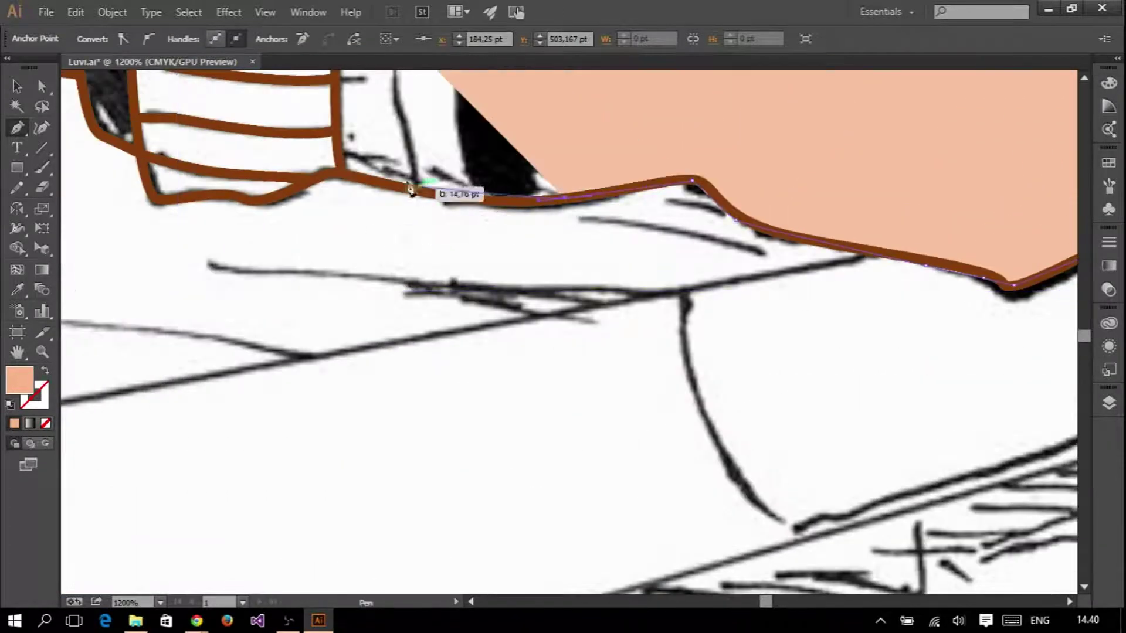
pyautogui.click(334, 172)
pyautogui.scroll(5, 345, 246)
pyautogui.click(336, 350)
pyautogui.click(268, 376)
pyautogui.click(211, 369)
pyautogui.click(147, 369)
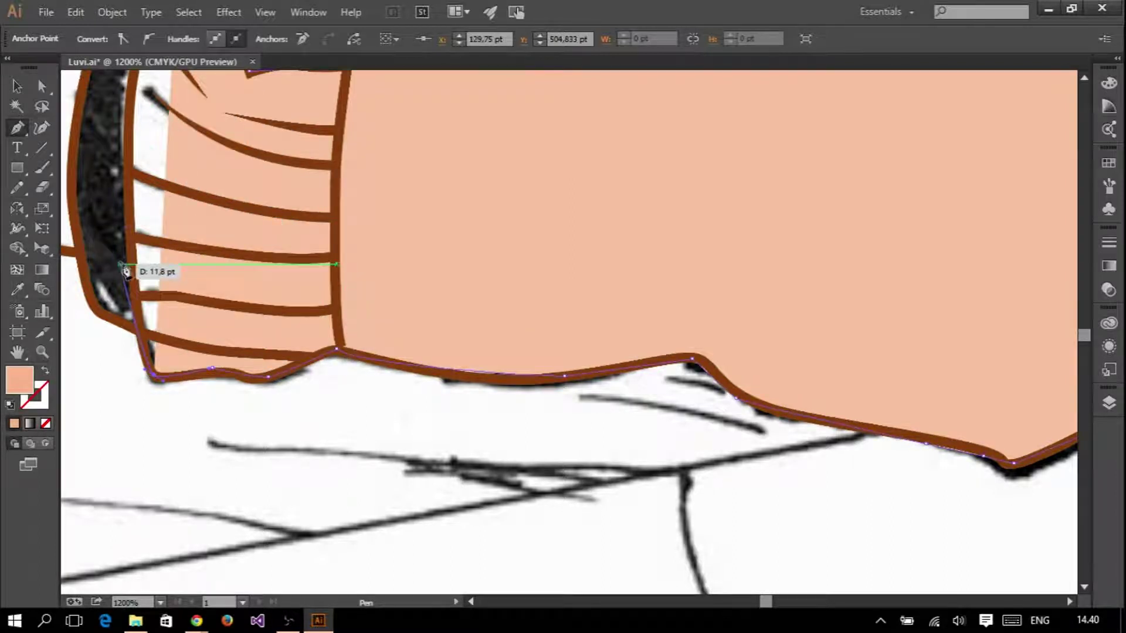
# - Draw a closed peach shape covering the cuff's black opening along its inner edge
pyautogui.scroll(-4, 133, 157)
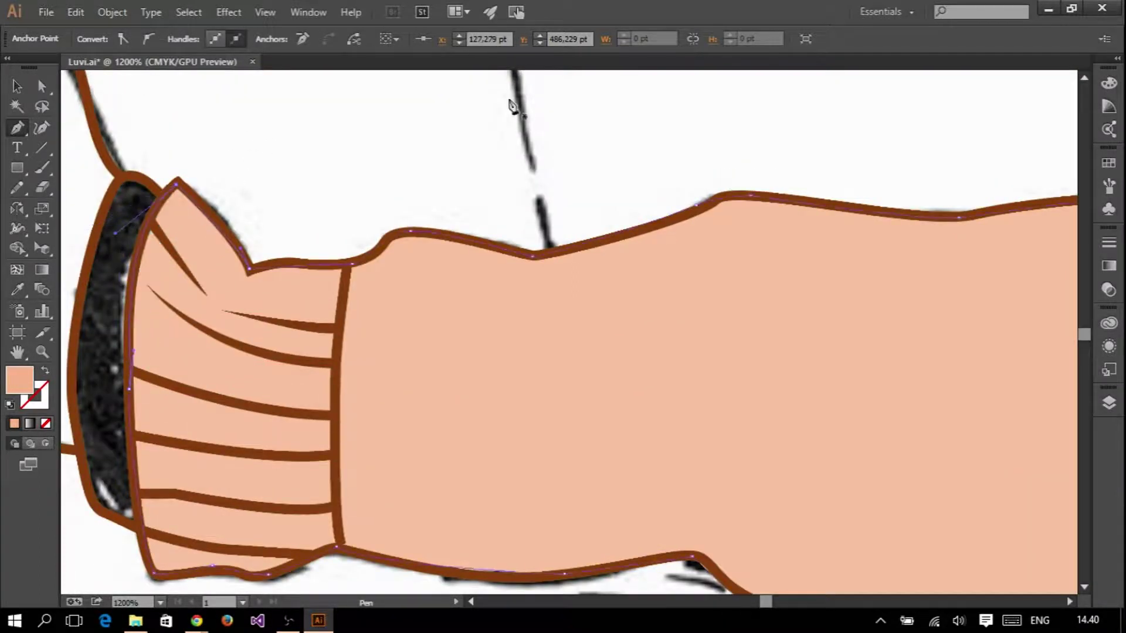
pyautogui.scroll(5, 231, 354)
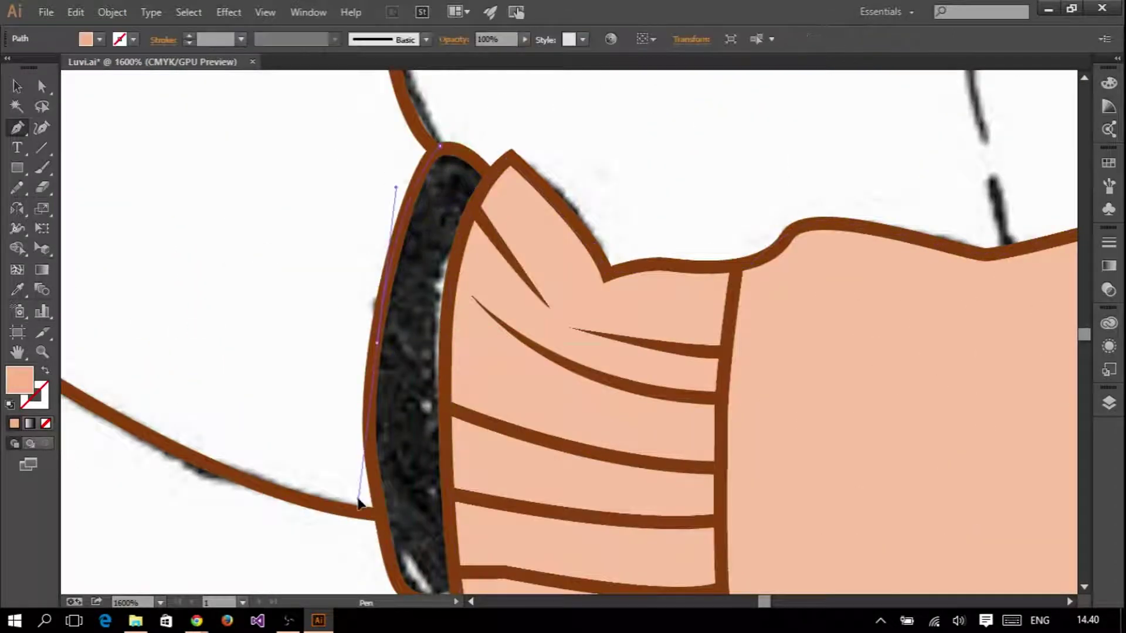
pyautogui.click(396, 102)
pyautogui.click(405, 499)
pyautogui.click(455, 536)
pyautogui.click(472, 139)
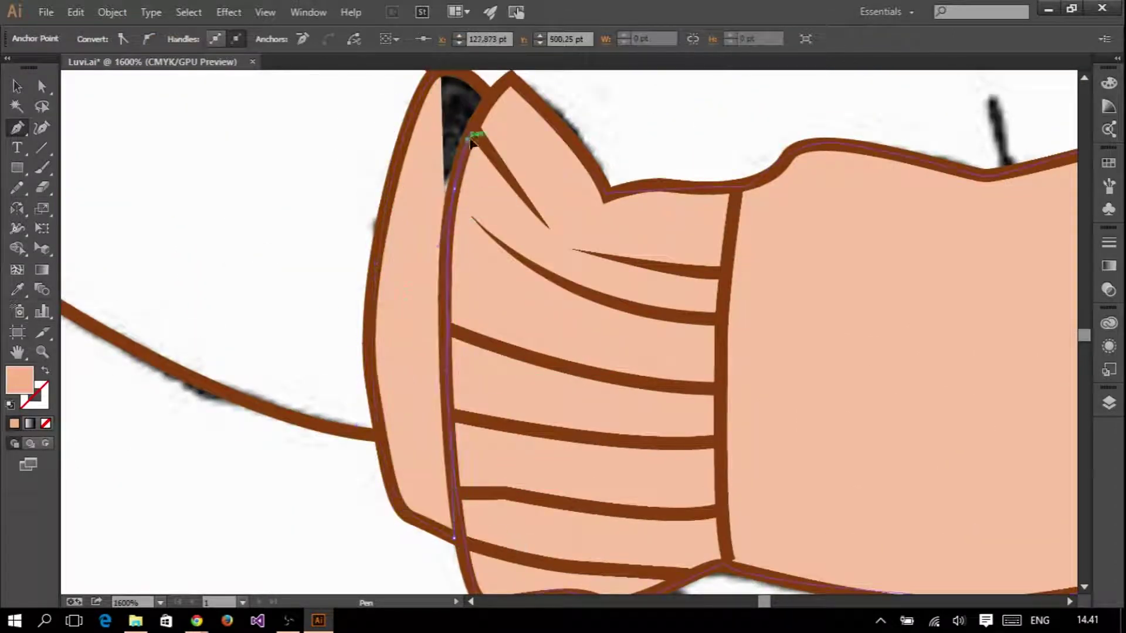
pyautogui.click(492, 102)
pyautogui.scroll(-2, 493, 103)
pyautogui.scroll(-2, 411, 234)
# - Start the hand shape at the thumb tip, undoing misplaced anchors, down to the cuff's lower corner
pyautogui.scroll(2, 355, 351)
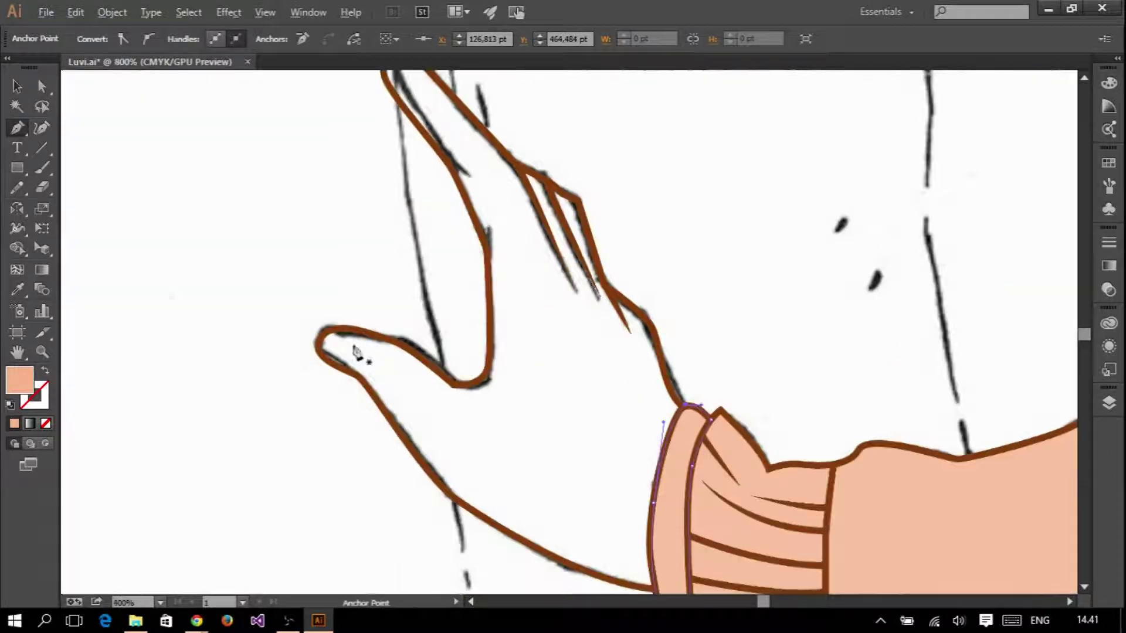
pyautogui.moveTo(309, 362); pyautogui.dragTo(346, 327)
pyautogui.click(348, 378)
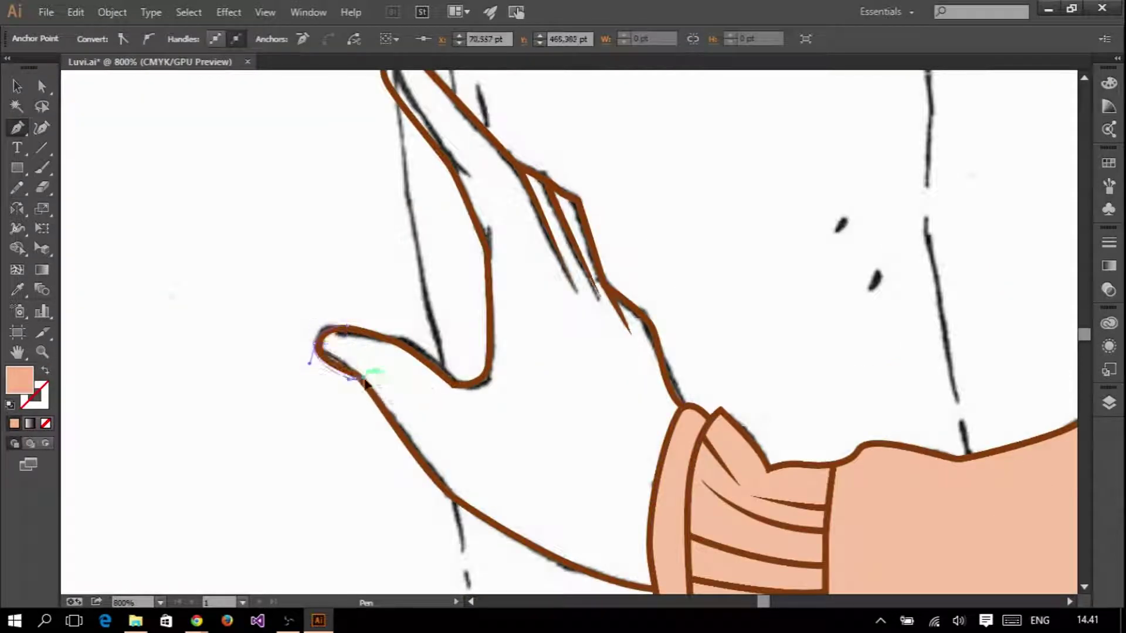
pyautogui.scroll(-3, 365, 387)
pyautogui.moveTo(487, 398); pyautogui.dragTo(556, 432)
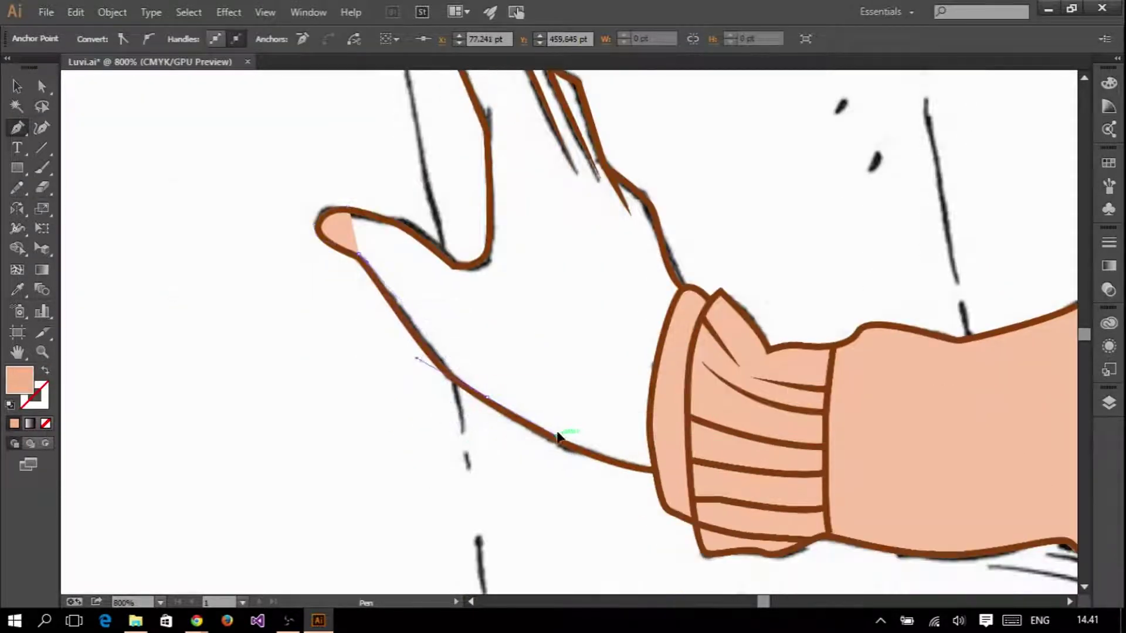
pyautogui.moveTo(653, 467); pyautogui.dragTo(717, 478)
pyautogui.hotkey('ctrl', 'z')
pyautogui.hotkey('ctrl', 'z')
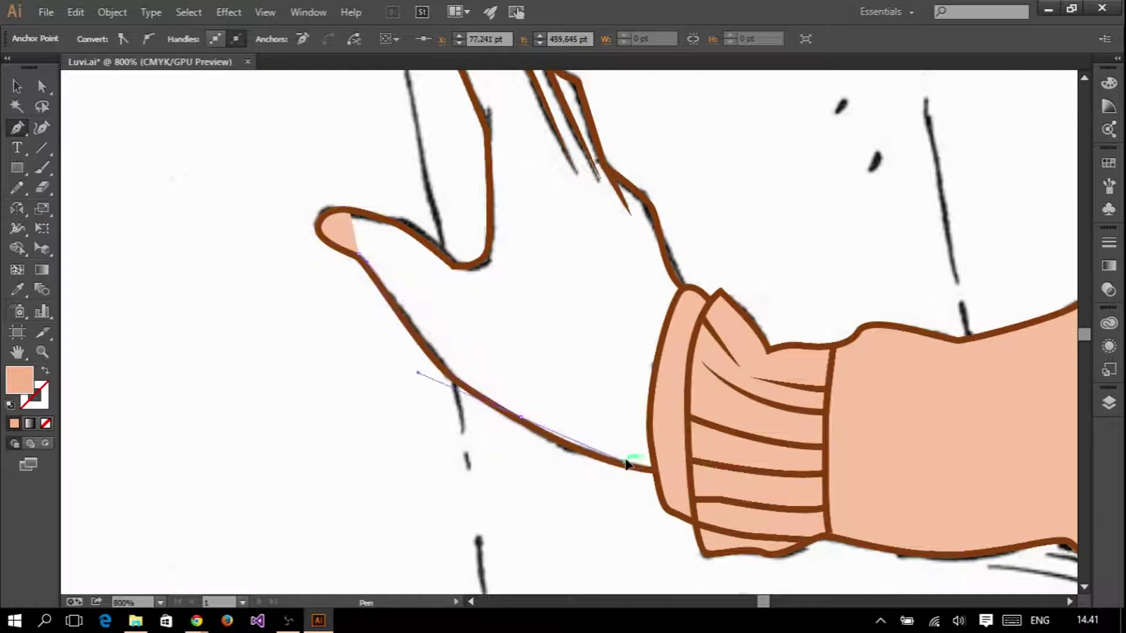
pyautogui.click(626, 463)
pyautogui.hotkey('ctrl', 'z')
pyautogui.click(654, 467)
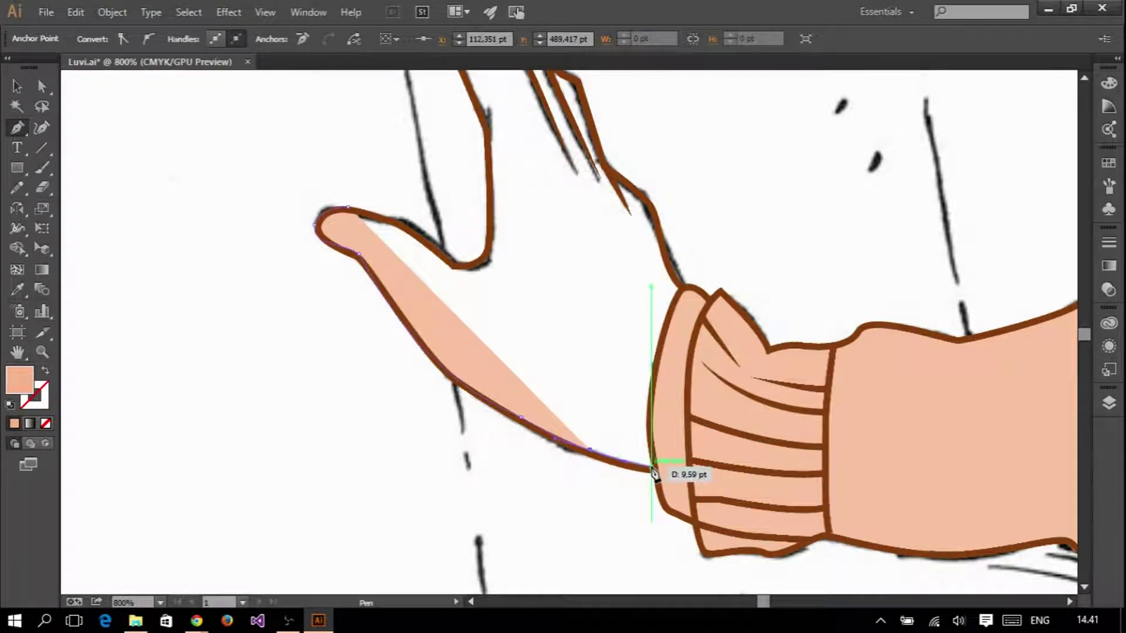
# - Trace the hand along the cuff edge, back of the hand and raised finger, curving back toward the thumb
pyautogui.moveTo(681, 285); pyautogui.dragTo(711, 176)
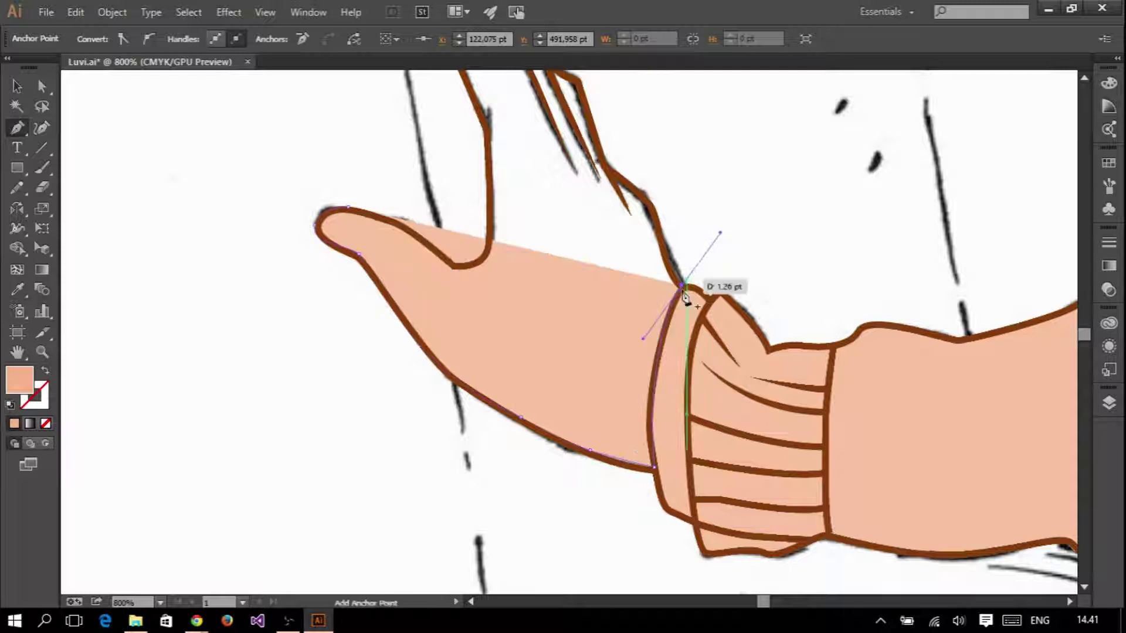
pyautogui.scroll(3, 653, 359)
pyautogui.moveTo(650, 349); pyautogui.dragTo(622, 320)
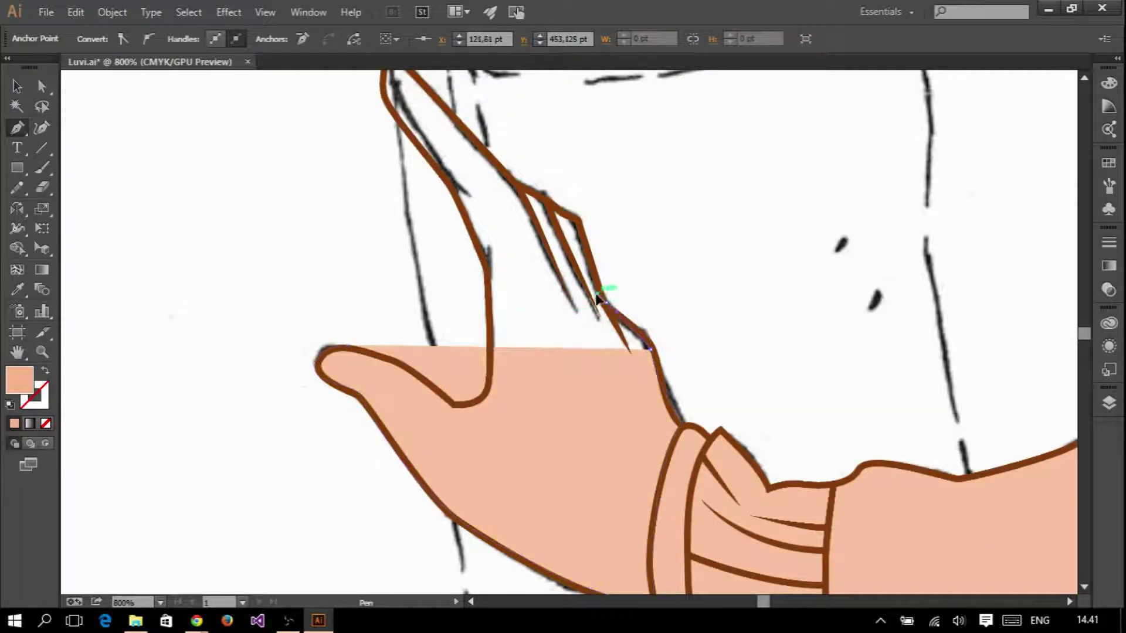
pyautogui.click(604, 302)
pyautogui.scroll(2, 604, 303)
pyautogui.click(519, 265)
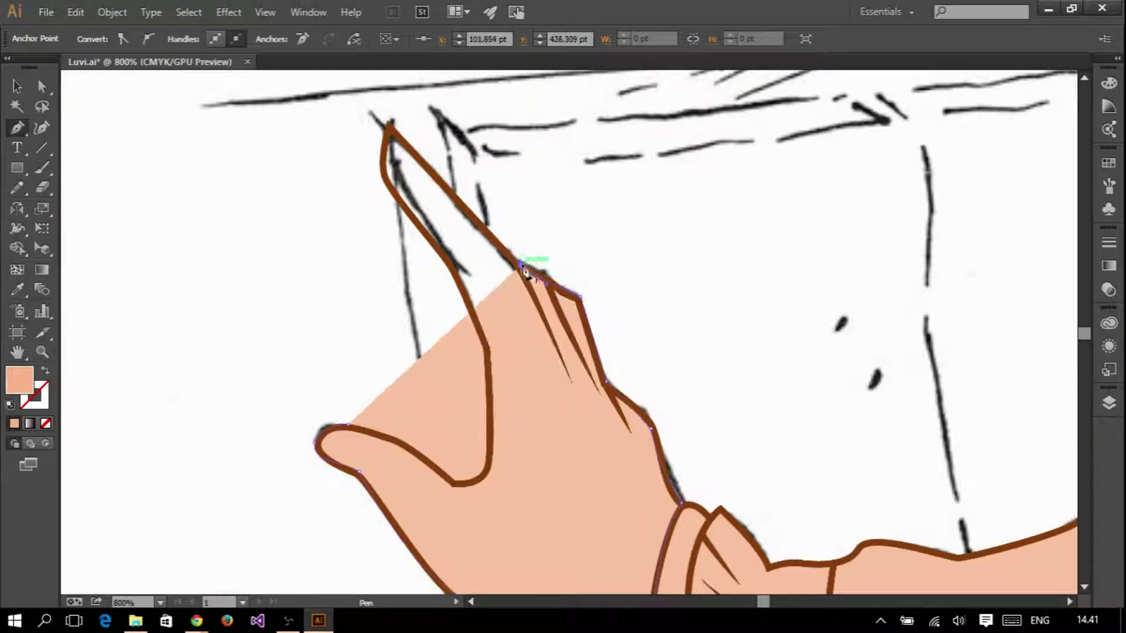
pyautogui.scroll(2, 510, 264)
pyautogui.click(390, 207)
pyautogui.moveTo(389, 265); pyautogui.dragTo(390, 267)
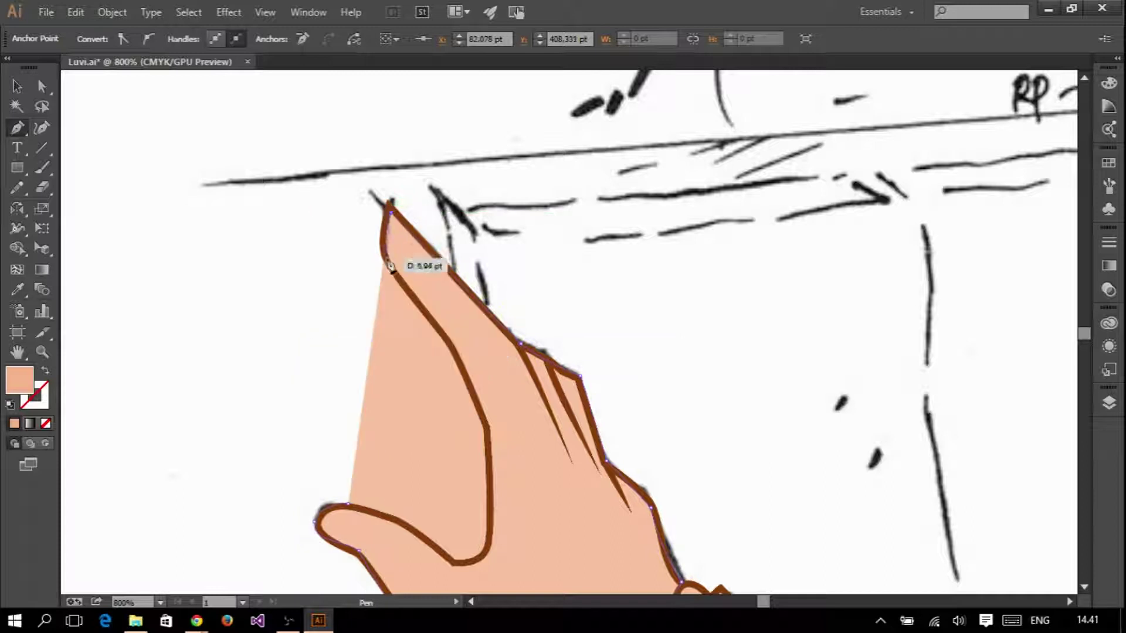
pyautogui.click(485, 428)
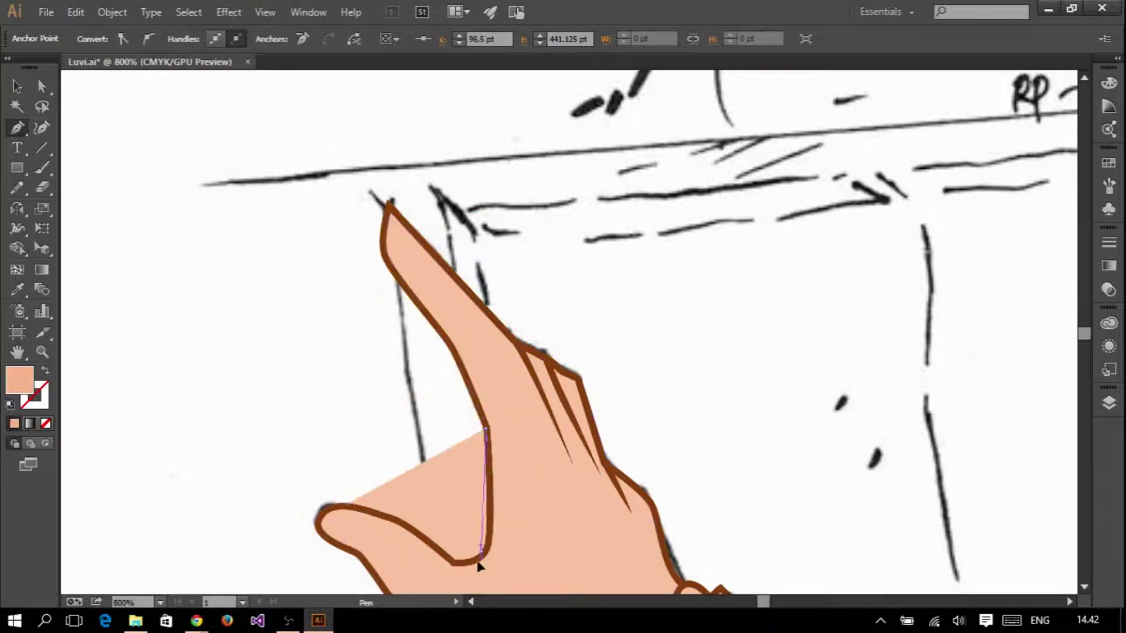
pyautogui.moveTo(465, 572); pyautogui.dragTo(370, 508)
# - Zoom out and begin the face path along the hijab's inner forehead edge
pyautogui.hotkey('ctrl', '-')
pyautogui.hotkey('ctrl', '-')
pyautogui.hotkey('ctrl', '-')
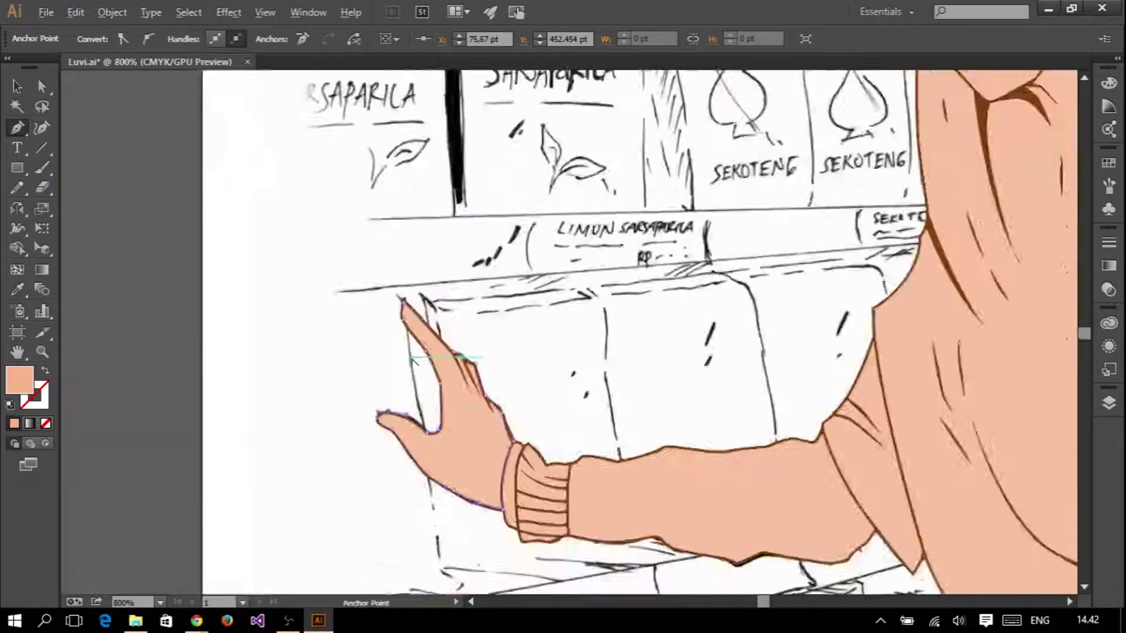
pyautogui.hotkey('ctrl', '-')
pyautogui.hotkey('ctrl', '-')
pyautogui.hotkey('ctrl', '-')
pyautogui.scroll(2, 521, 248)
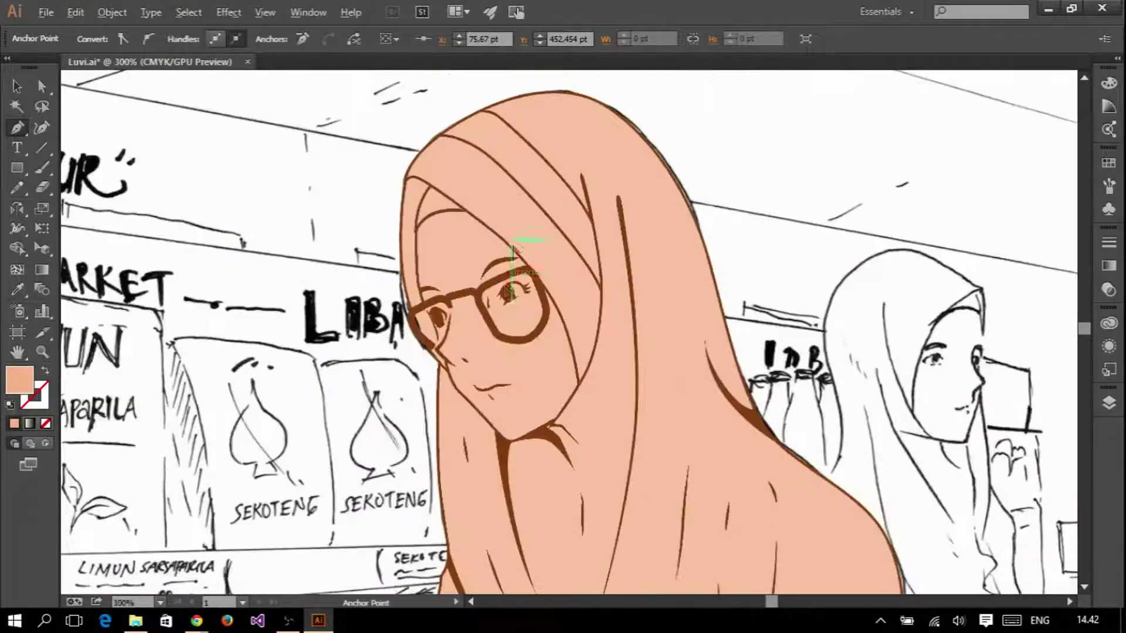
pyautogui.scroll(2, 469, 229)
pyautogui.scroll(1, 375, 194)
pyautogui.click(366, 174)
pyautogui.scroll(5, 366, 174)
pyautogui.moveTo(398, 241); pyautogui.dragTo(402, 249)
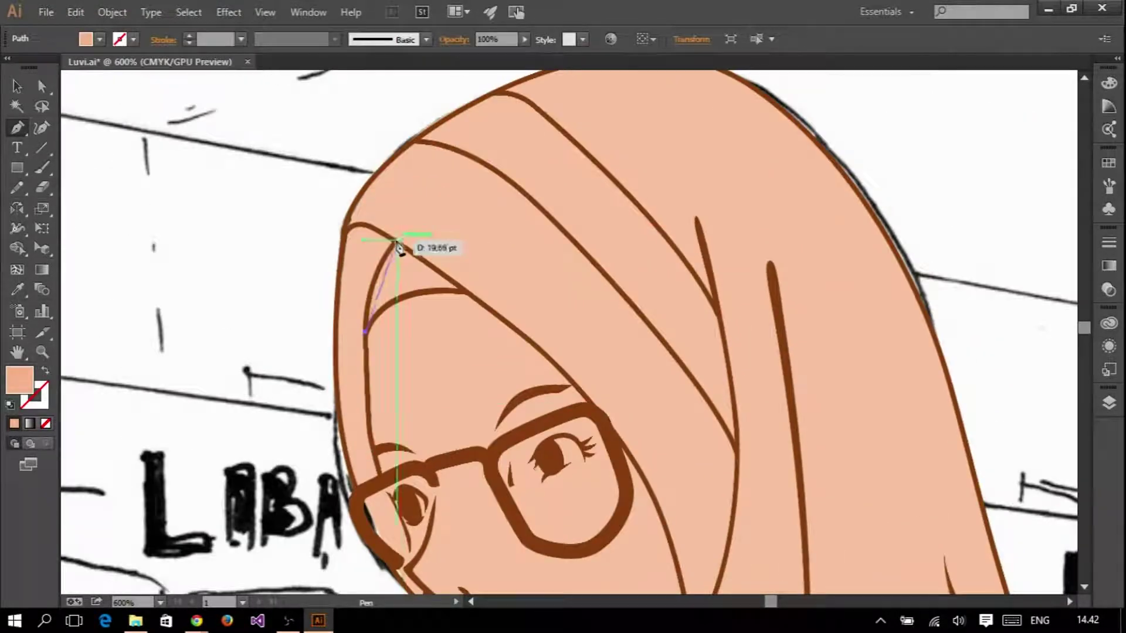
pyautogui.scroll(2, 467, 296)
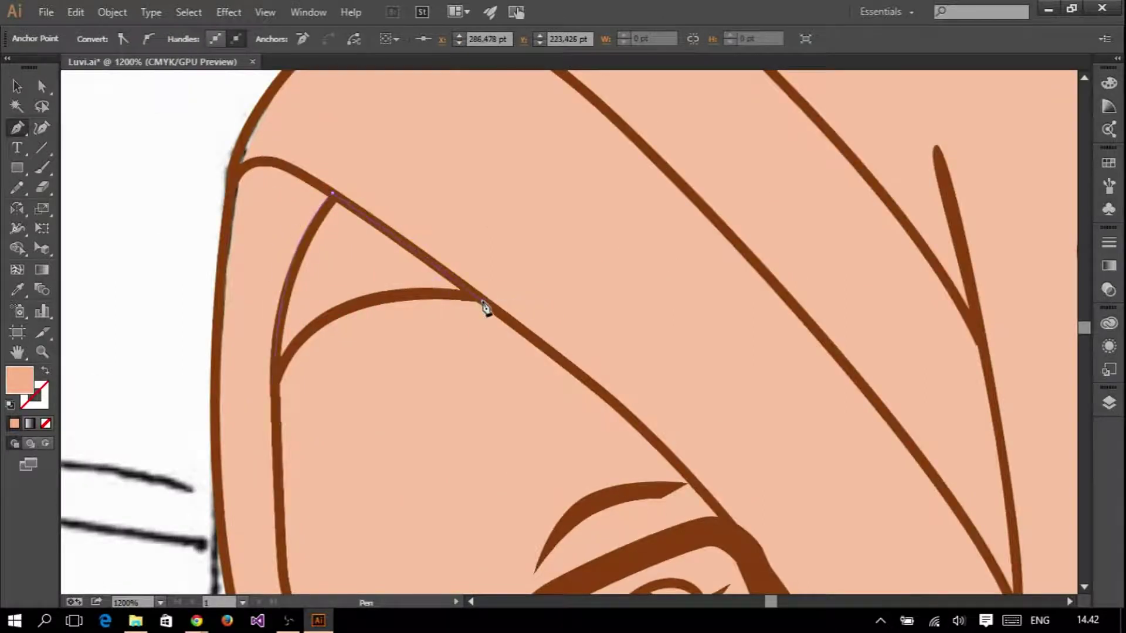
pyautogui.scroll(-4, 264, 271)
# - Reshape the top of the hijab outline by dragging its anchors with Direct Selection
pyautogui.press('a')
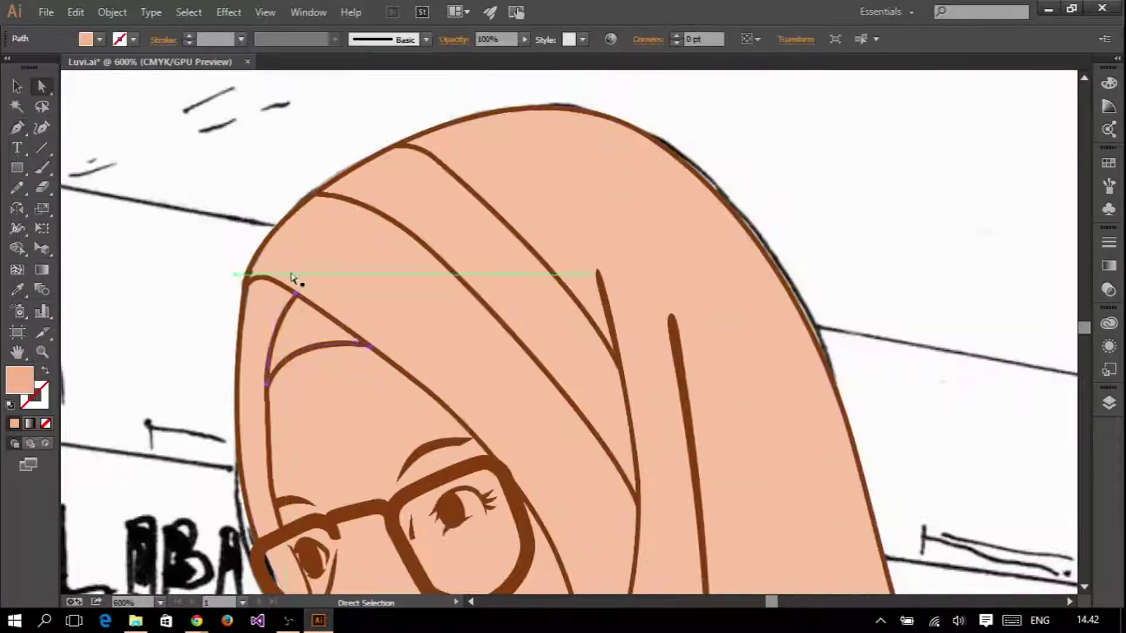
pyautogui.scroll(4, 244, 284)
pyautogui.moveTo(245, 282); pyautogui.dragTo(235, 281)
pyautogui.scroll(-4, 233, 283)
pyautogui.scroll(2, 276, 194)
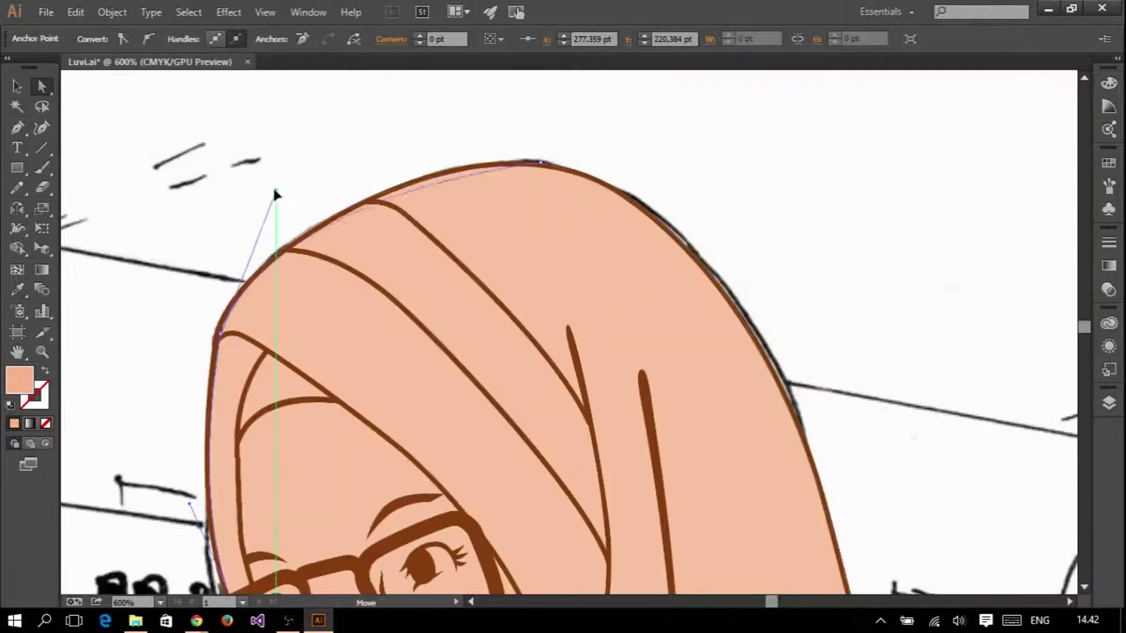
pyautogui.moveTo(543, 171); pyautogui.dragTo(545, 170)
pyautogui.scroll(2, 235, 305)
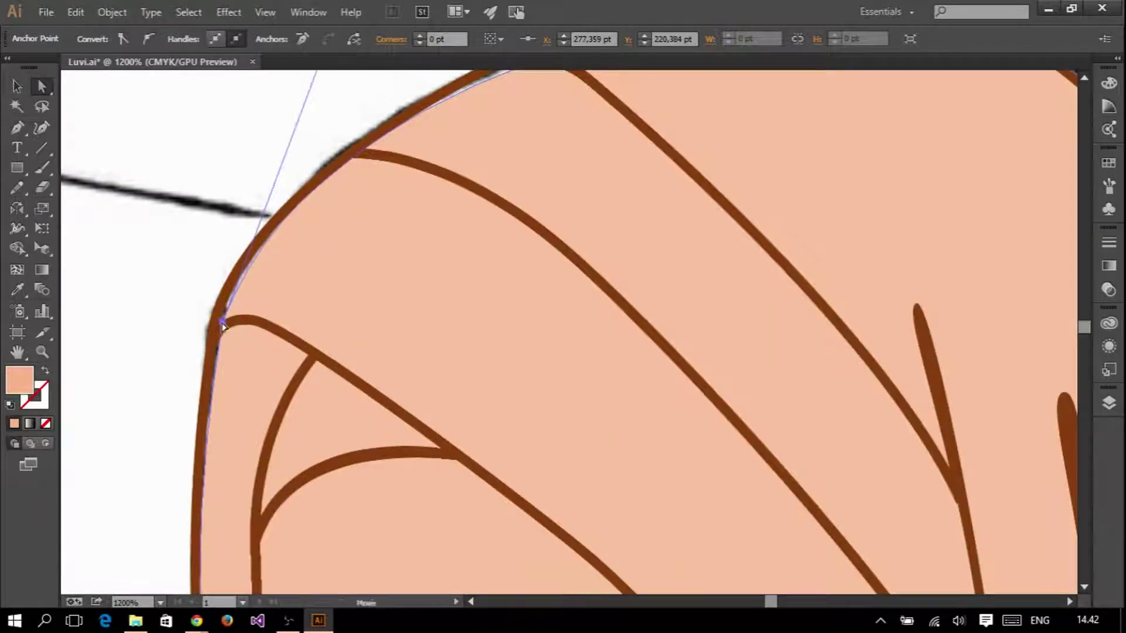
pyautogui.scroll(-4, 235, 305)
pyautogui.scroll(3, 501, 267)
pyautogui.moveTo(477, 244); pyautogui.dragTo(470, 226)
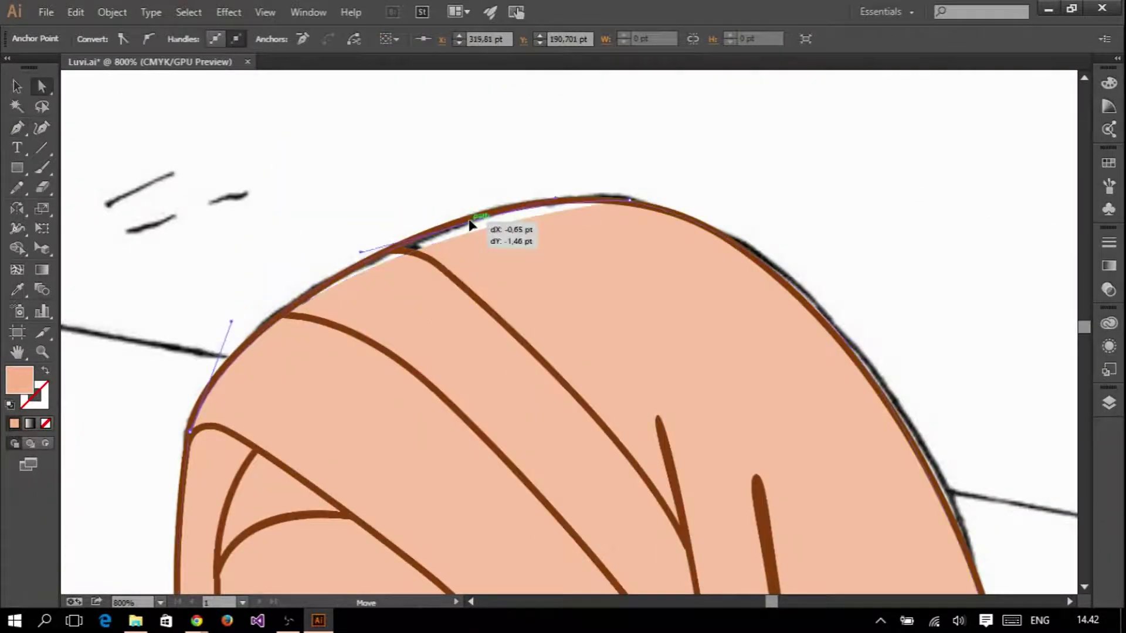
pyautogui.click(440, 219)
pyautogui.scroll(-1, 439, 219)
pyautogui.click(321, 299)
pyautogui.scroll(-2, 322, 299)
# - Complete the face path via cheek, chin and forehead, then fill it pale yellow with the Eyedropper
pyautogui.press('p')
pyautogui.scroll(2, 284, 390)
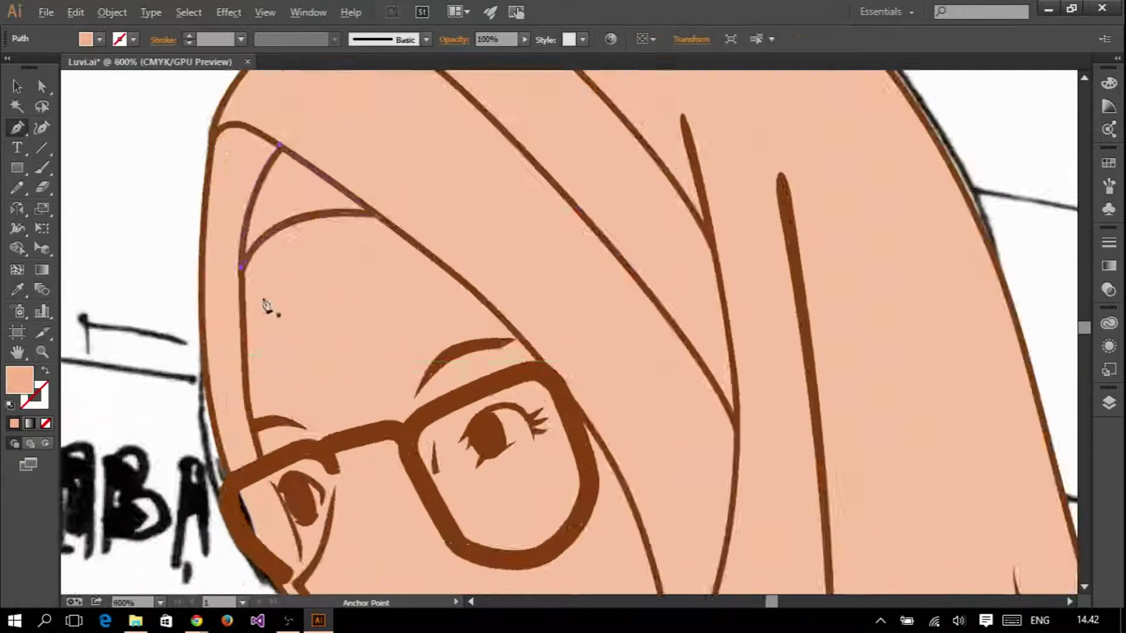
pyautogui.scroll(-3, 269, 307)
pyautogui.scroll(-2, 322, 284)
pyautogui.scroll(1, 503, 469)
pyautogui.click(479, 453)
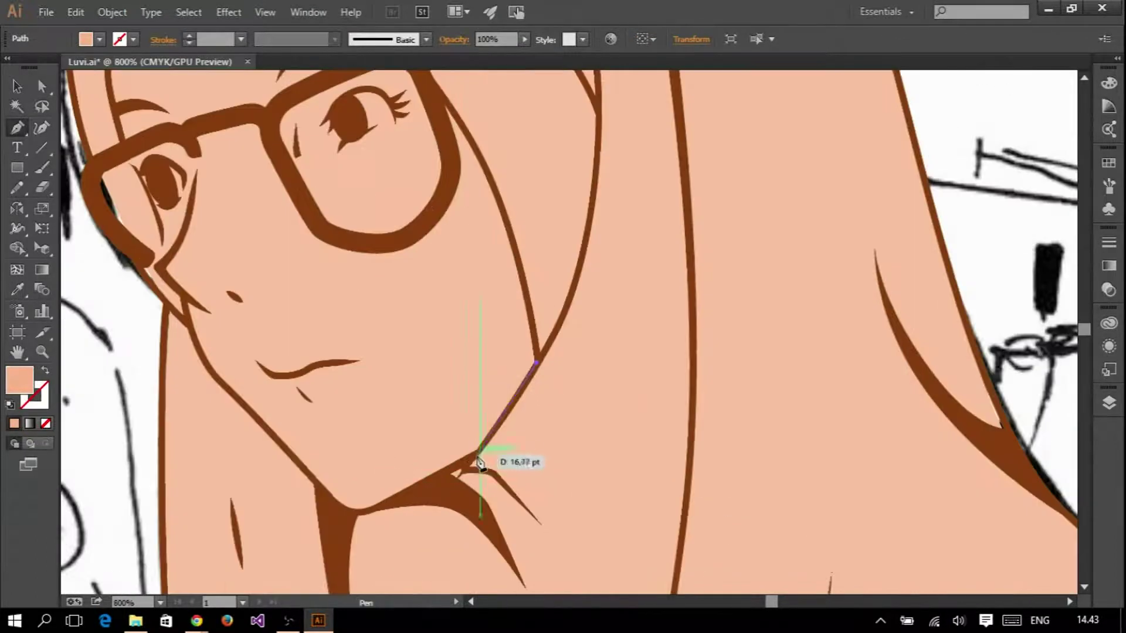
pyautogui.click(356, 509)
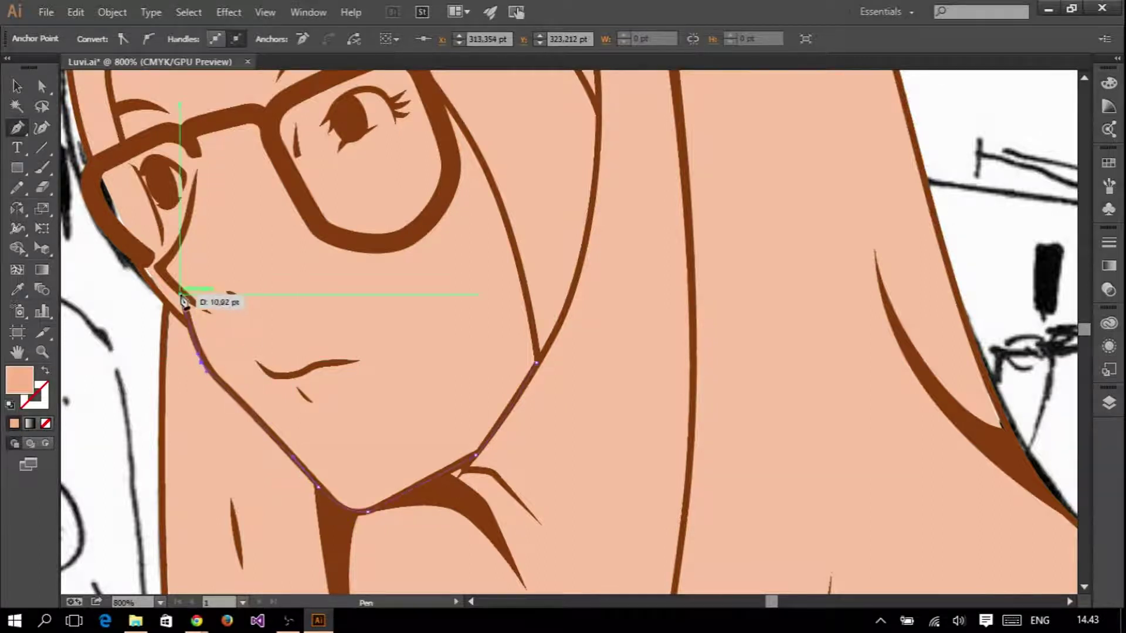
pyautogui.scroll(1, 192, 248)
pyautogui.scroll(-2, 313, 275)
pyautogui.scroll(-1, 288, 252)
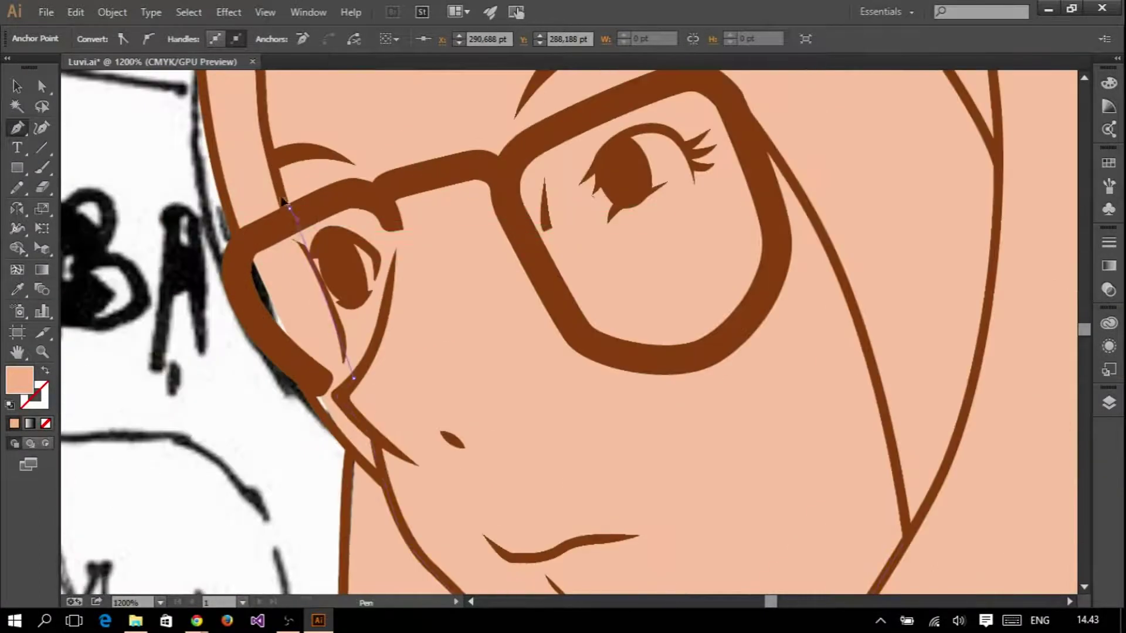
pyautogui.scroll(1, 343, 143)
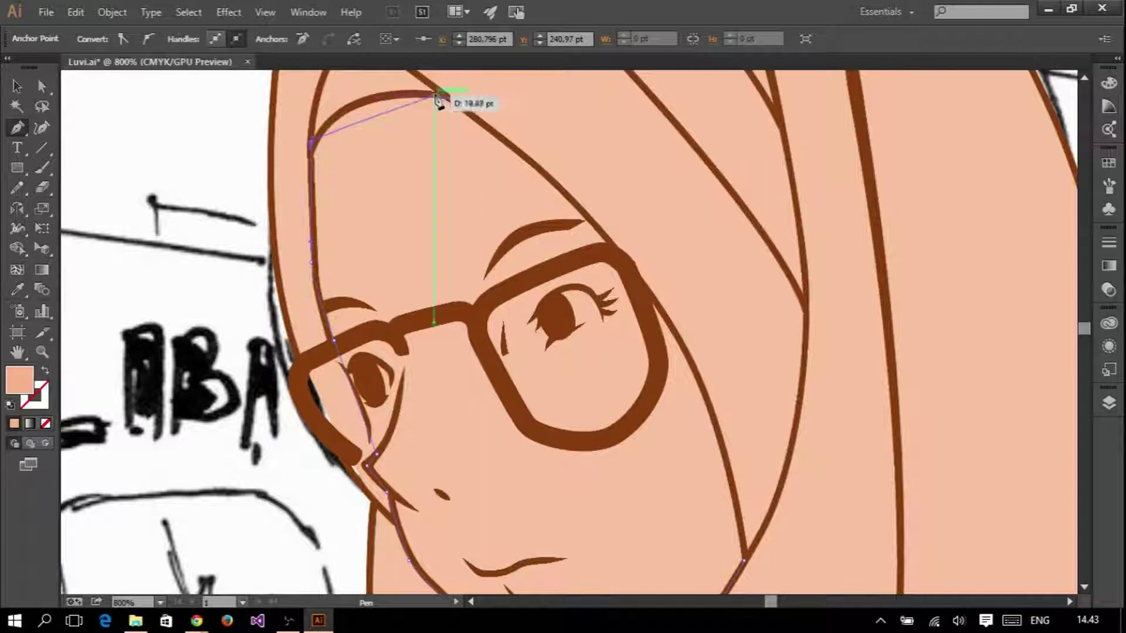
pyautogui.moveTo(538, 115); pyautogui.dragTo(440, 105)
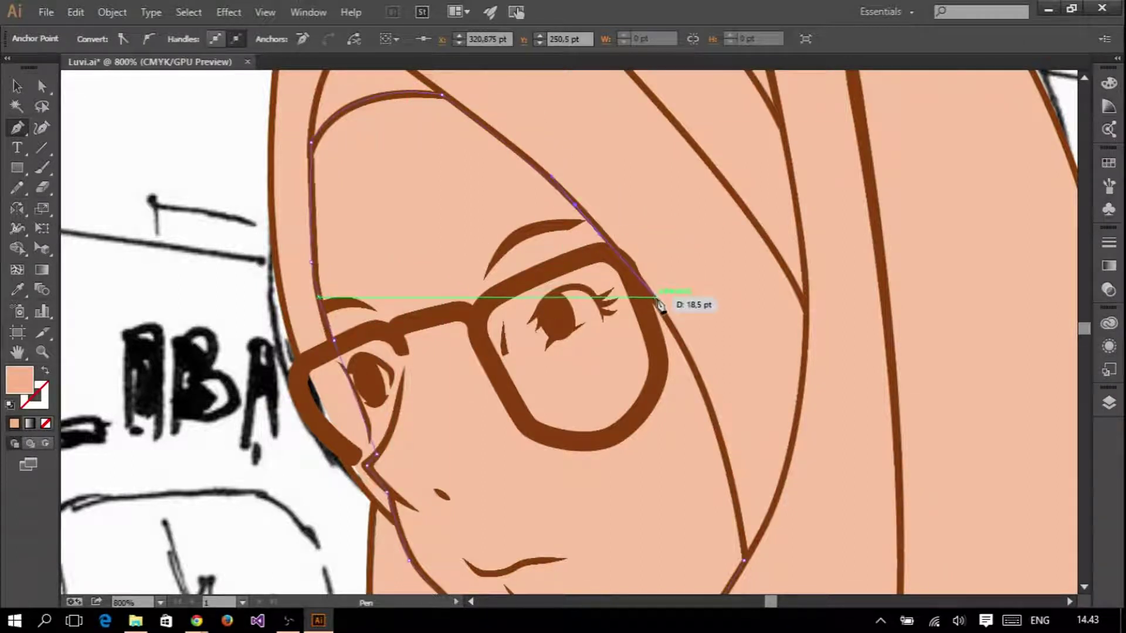
pyautogui.scroll(-2, 645, 246)
pyautogui.scroll(-2, 674, 252)
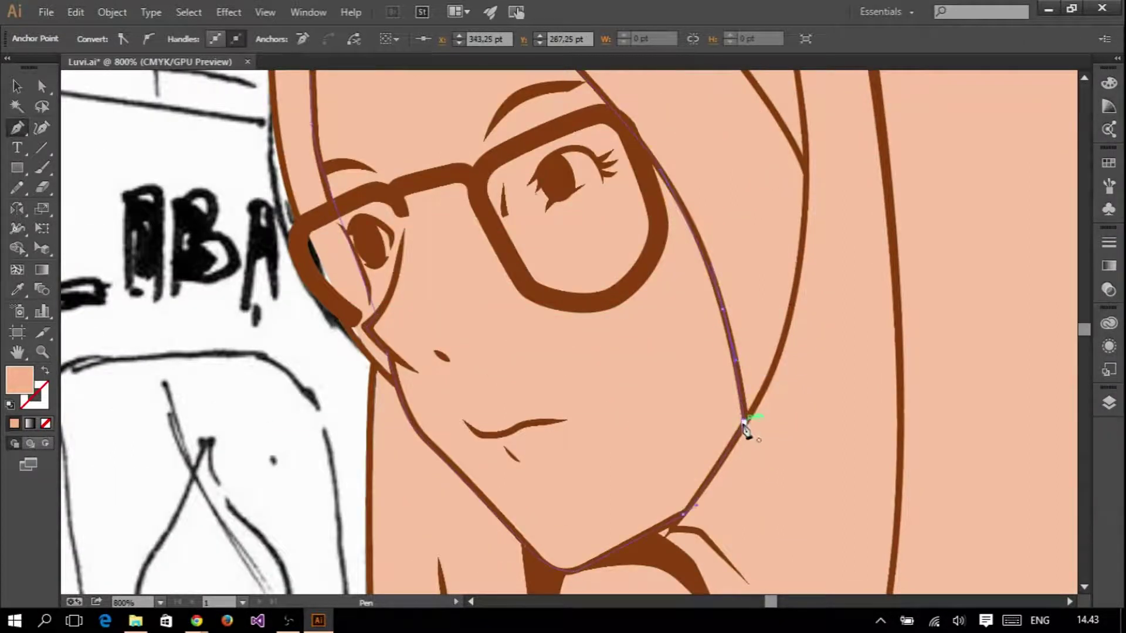
pyautogui.click(746, 431)
pyautogui.hotkey('ctrl', '-')
pyautogui.hotkey('ctrl', '-')
pyautogui.hotkey('ctrl', '-')
pyautogui.press('i')
pyautogui.scroll(-3, 580, 352)
# - Eyedropper the face's pale yellow onto the outstretched hand
pyautogui.click(580, 522)
pyautogui.scroll(1, 410, 293)
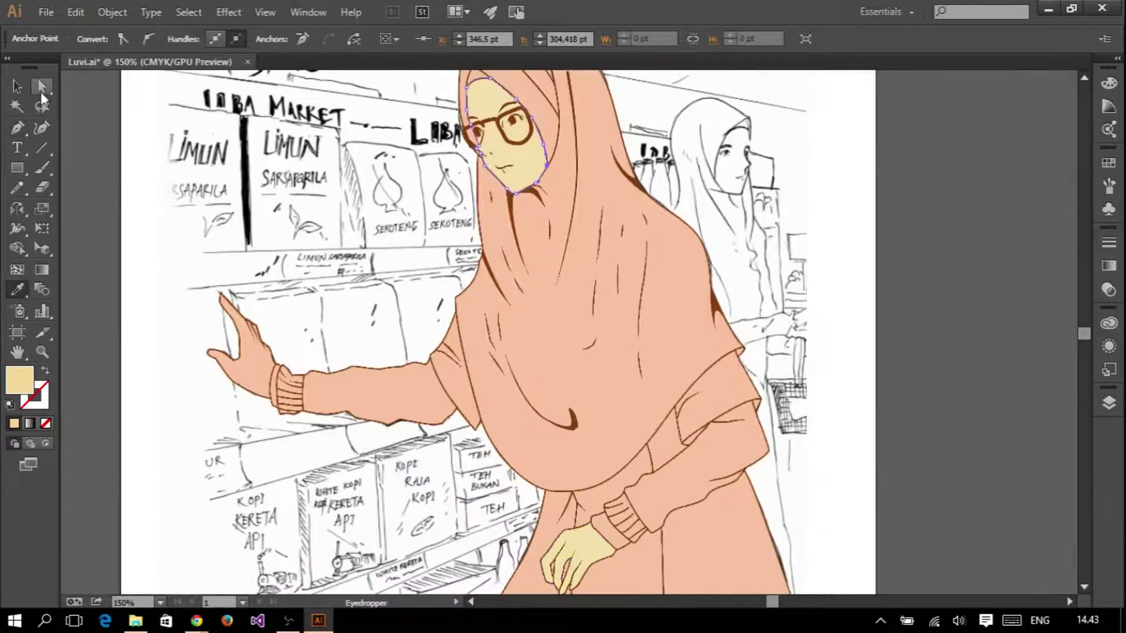
pyautogui.click(228, 340)
pyautogui.press('i')
pyautogui.click(504, 152)
pyautogui.press('v')
pyautogui.hotkey('ctrl', '1')
pyautogui.hotkey('ctrl', 'shift', 'a')
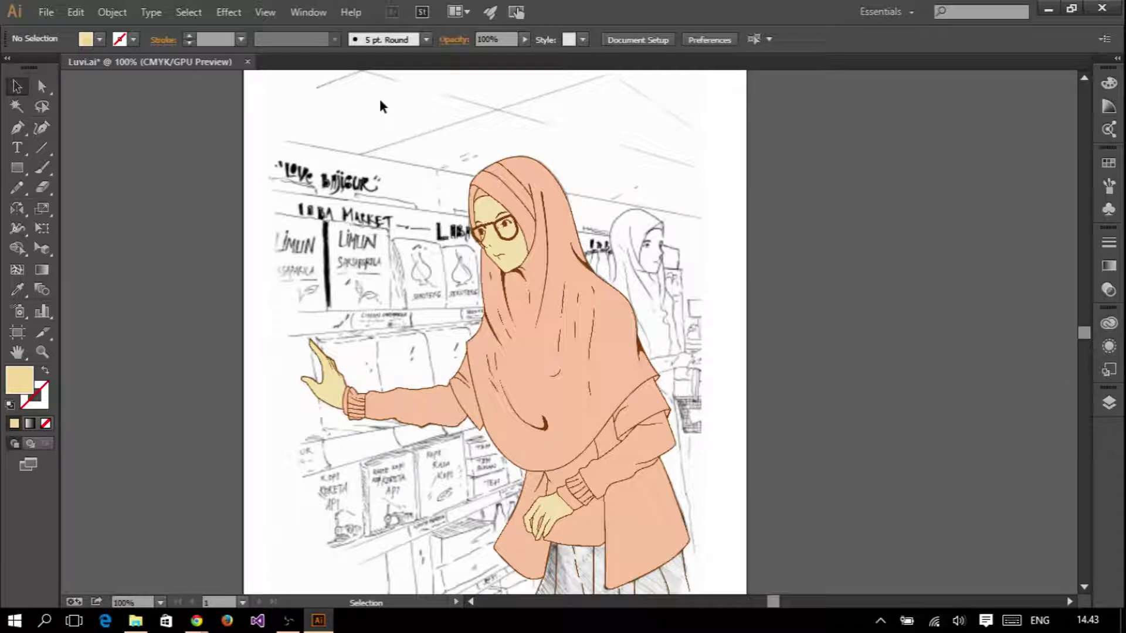
# - Fill the hijab light green, the jacket dark green, and the bag shape green
pyautogui.click(528, 187)
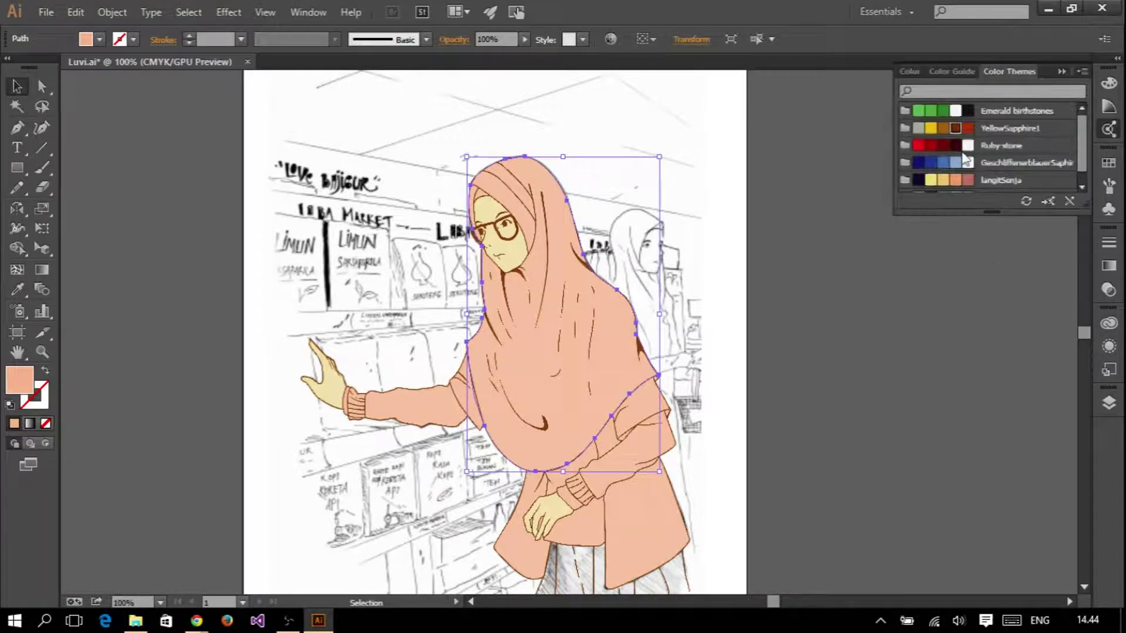
pyautogui.click(930, 110)
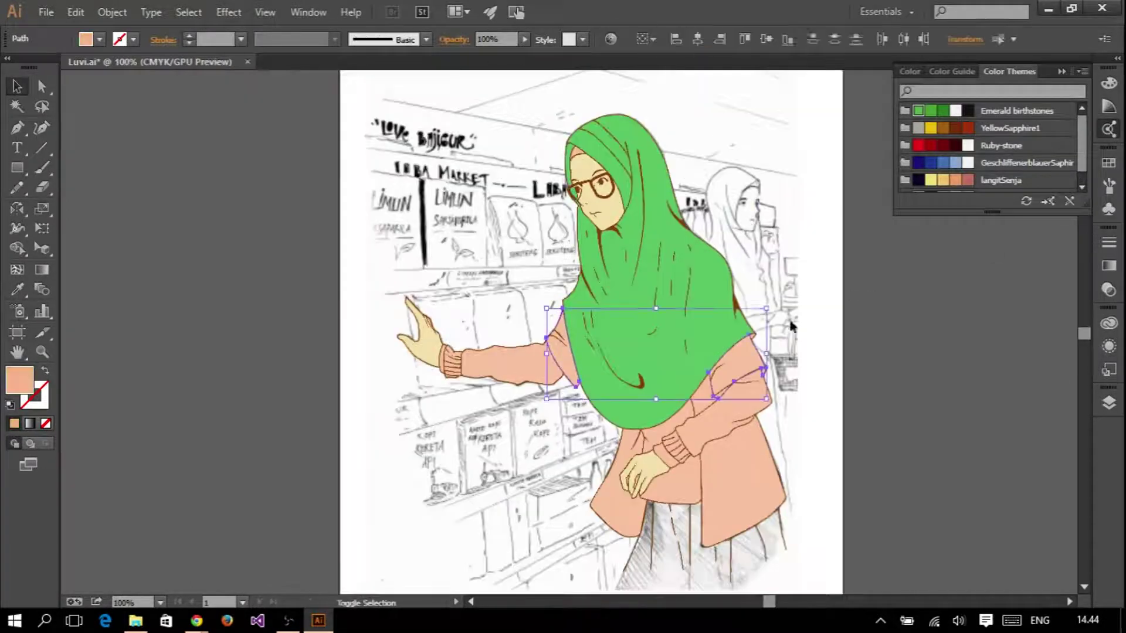
pyautogui.click(744, 410)
pyautogui.click(942, 110)
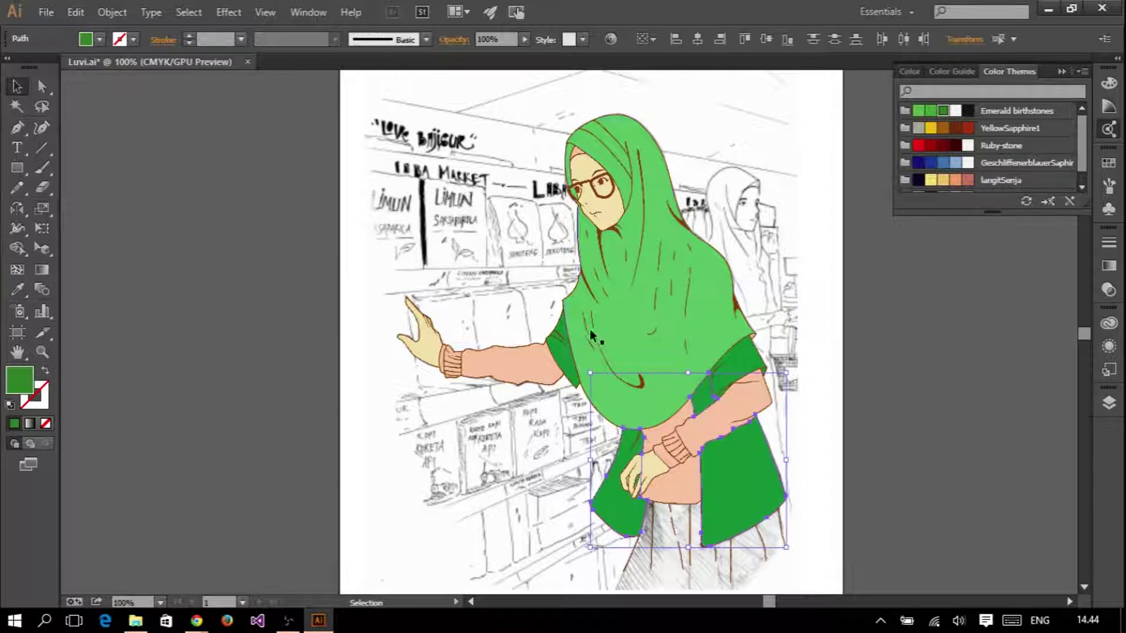
pyautogui.click(777, 375)
pyautogui.click(674, 495)
pyautogui.click(931, 110)
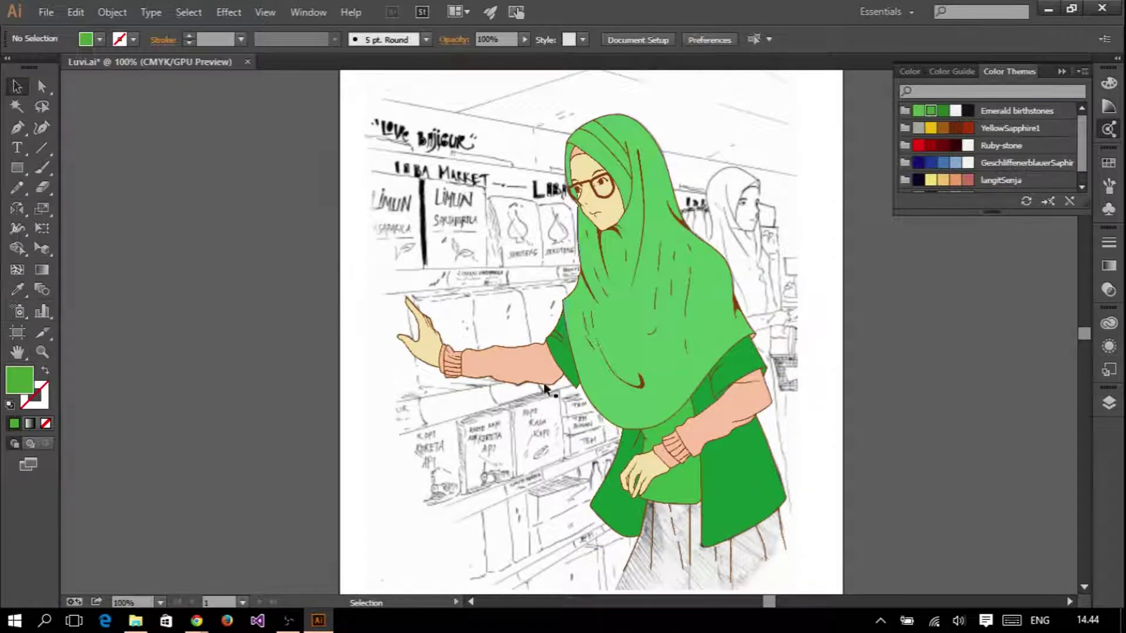
# - Fill both the left and right sleeves with green
pyautogui.hotkey('ctrl', '+')
pyautogui.click(780, 431)
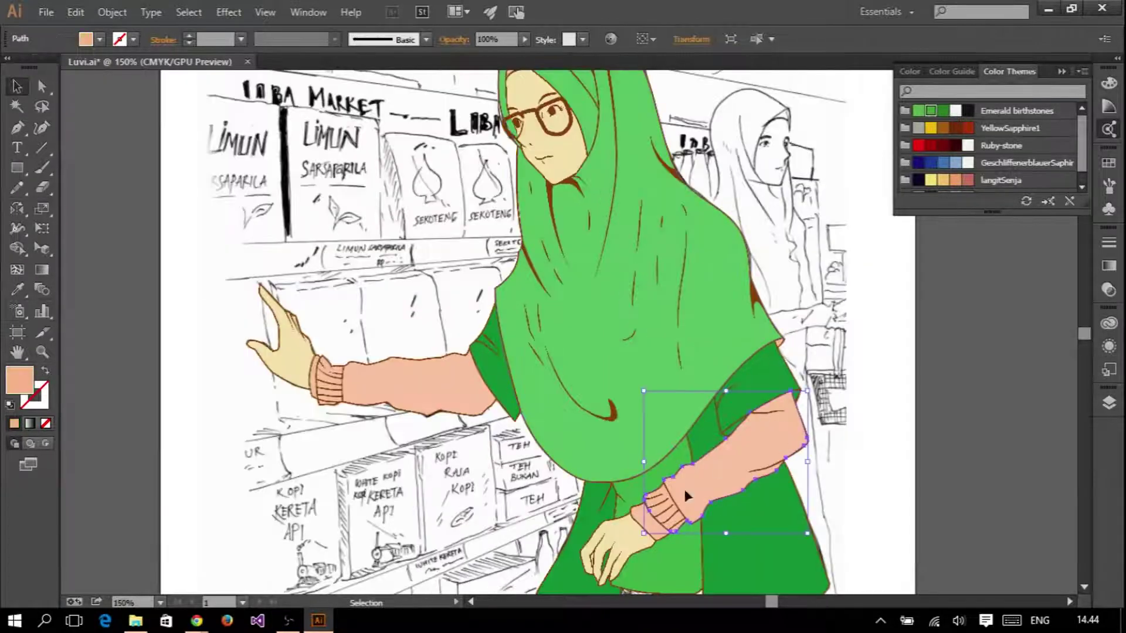
pyautogui.keyDown('shift'); pyautogui.click(442, 391); pyautogui.keyUp('shift')
pyautogui.click(930, 110)
pyautogui.click(880, 246)
pyautogui.scroll(-2, 781, 389)
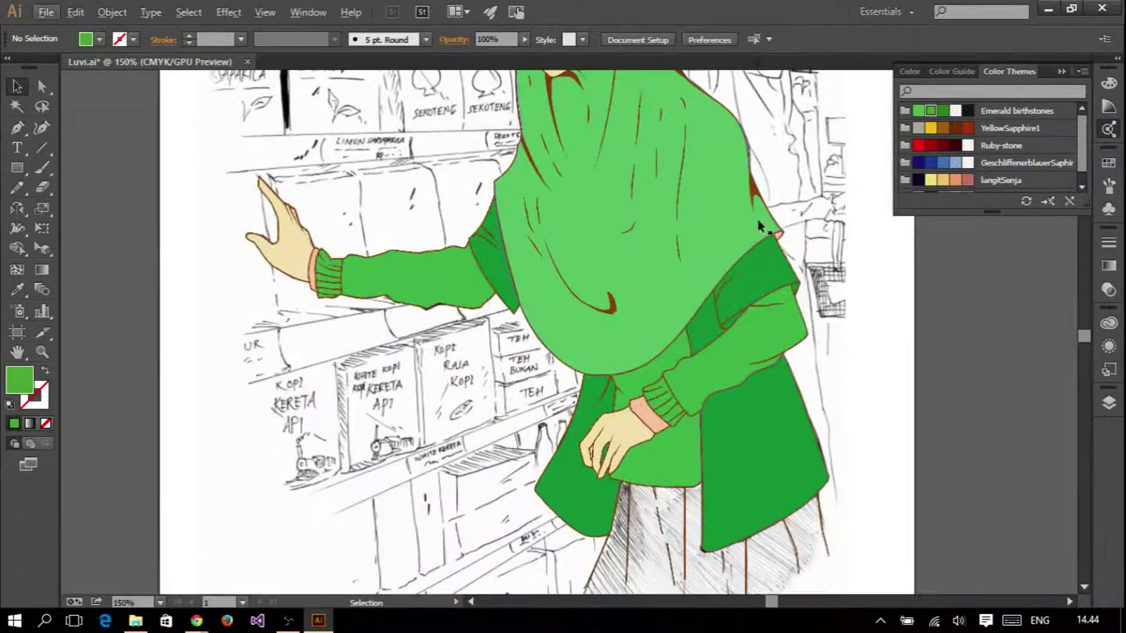
pyautogui.hscroll(-3, 530, 283)
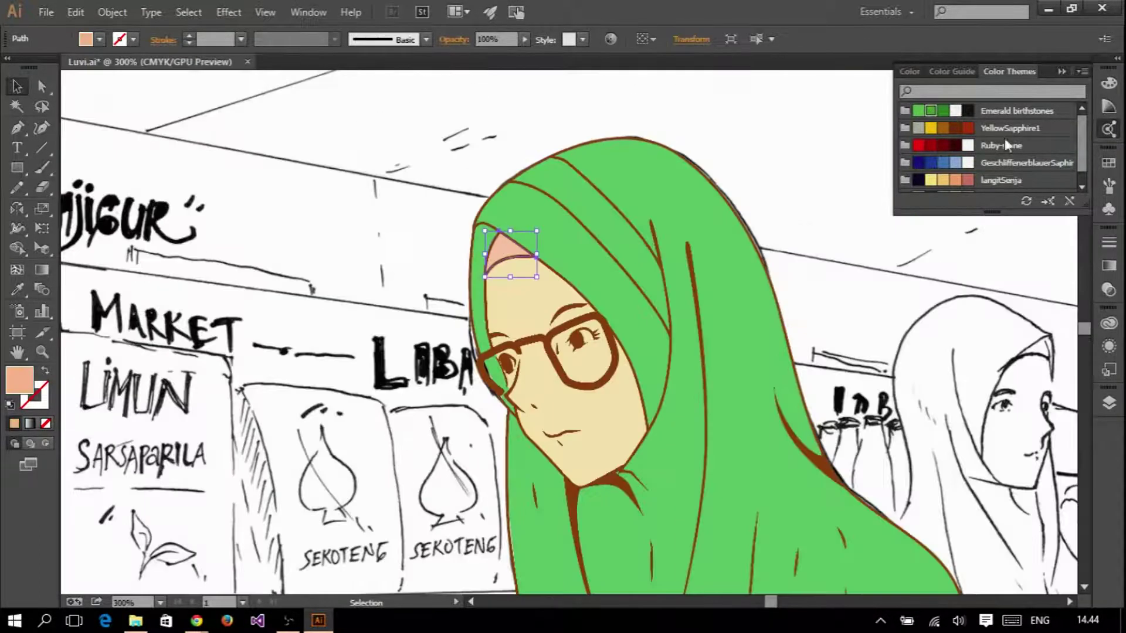
# - Begin a Pen path curving around the top of the girl's eye
pyautogui.scroll(3, 657, 346)
pyautogui.scroll(3, 618, 305)
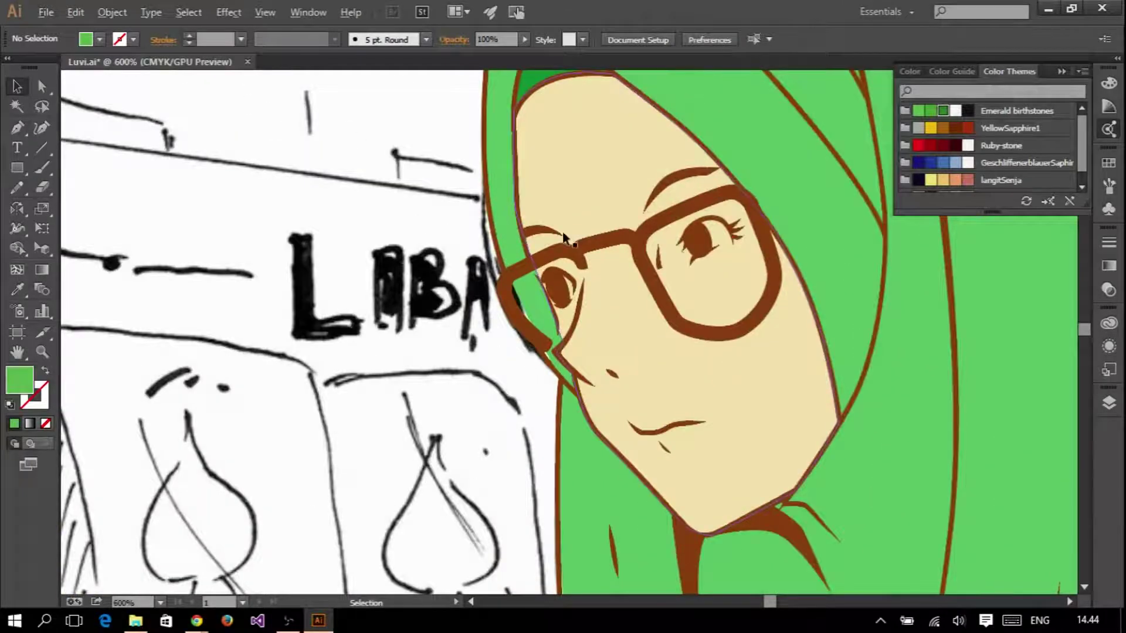
pyautogui.scroll(2, 618, 305)
pyautogui.press('p')
pyautogui.scroll(2, 545, 320)
pyautogui.click(526, 258)
pyautogui.click(564, 206)
pyautogui.moveTo(649, 259); pyautogui.dragTo(659, 277)
pyautogui.click(611, 364)
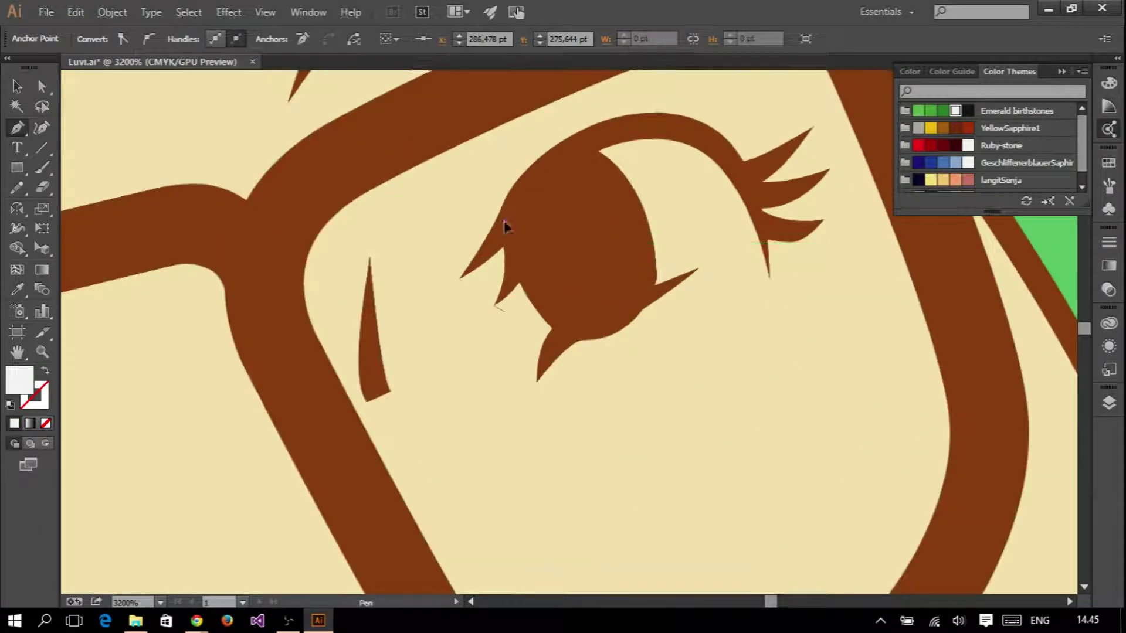
# - Trace and close the eye-white outline inside the glasses
pyautogui.click(603, 139)
pyautogui.click(723, 158)
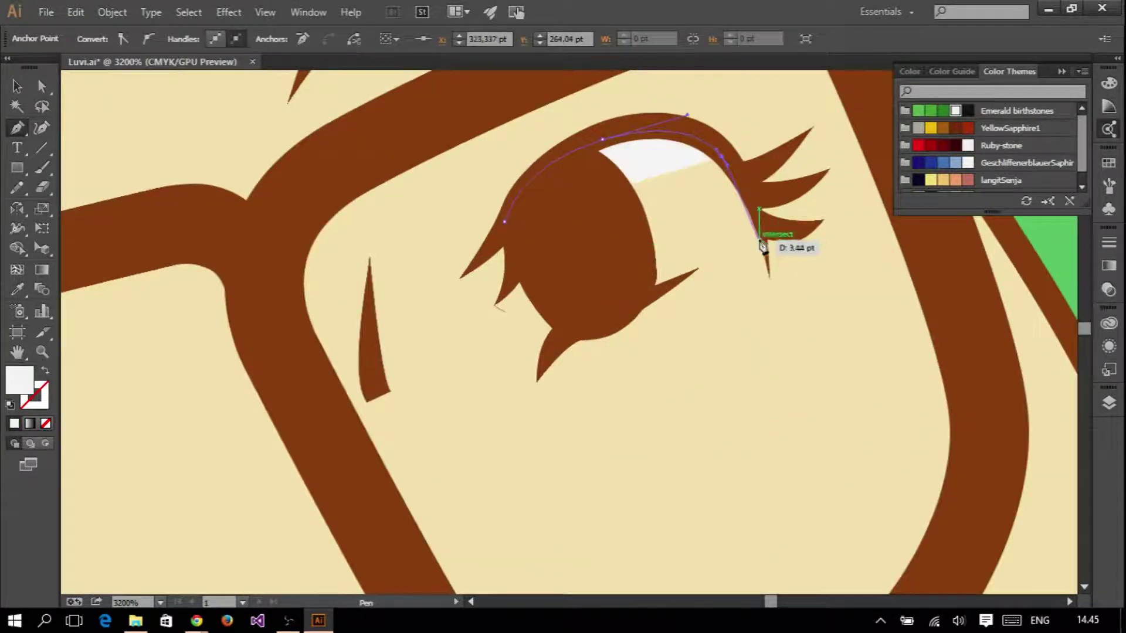
pyautogui.click(764, 239)
pyautogui.moveTo(579, 324); pyautogui.dragTo(549, 329)
pyautogui.click(503, 223)
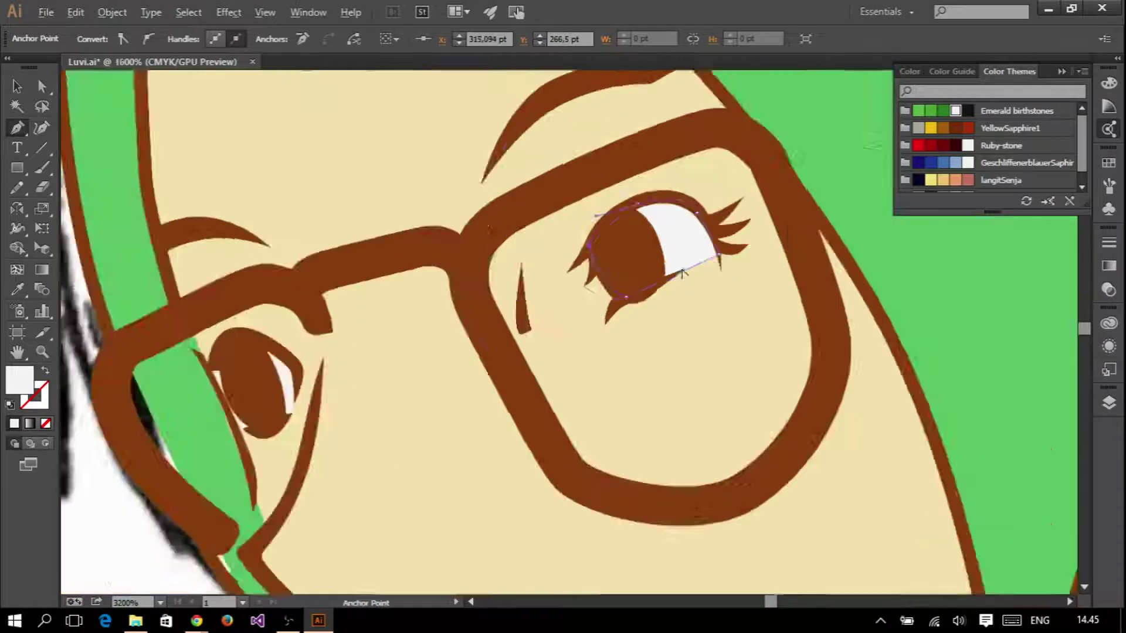
pyautogui.click(20, 88)
pyautogui.hotkey('ctrl', '-')
pyautogui.hotkey('ctrl', '-')
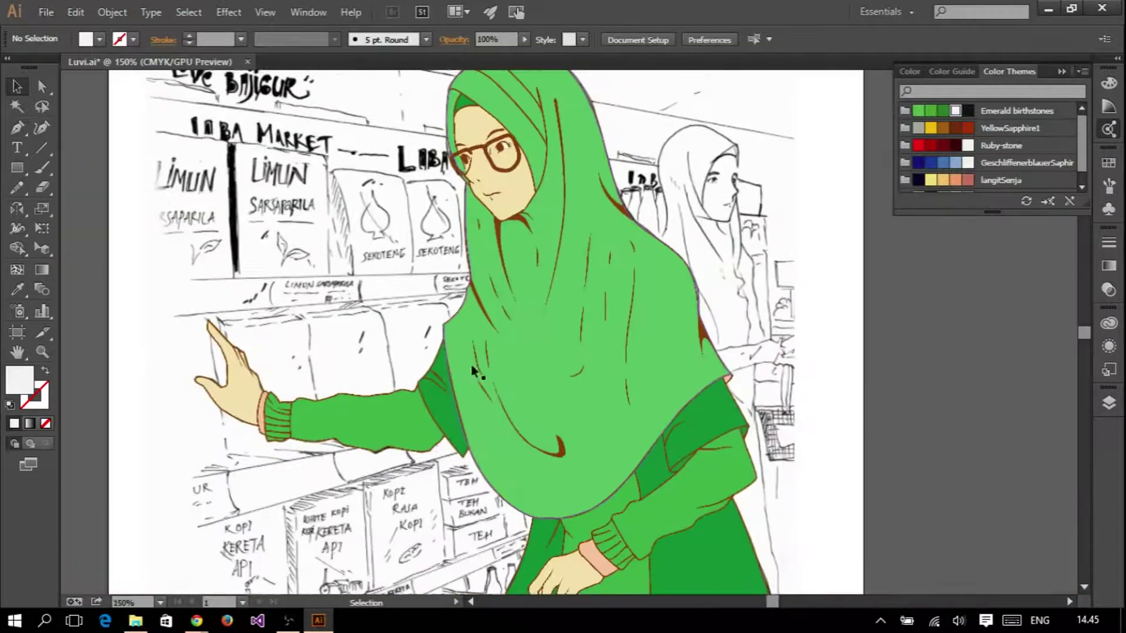
# - Base Color Guide tints on the shirt green, test a tan on the shirt, then undo it
pyautogui.click(1112, 111)
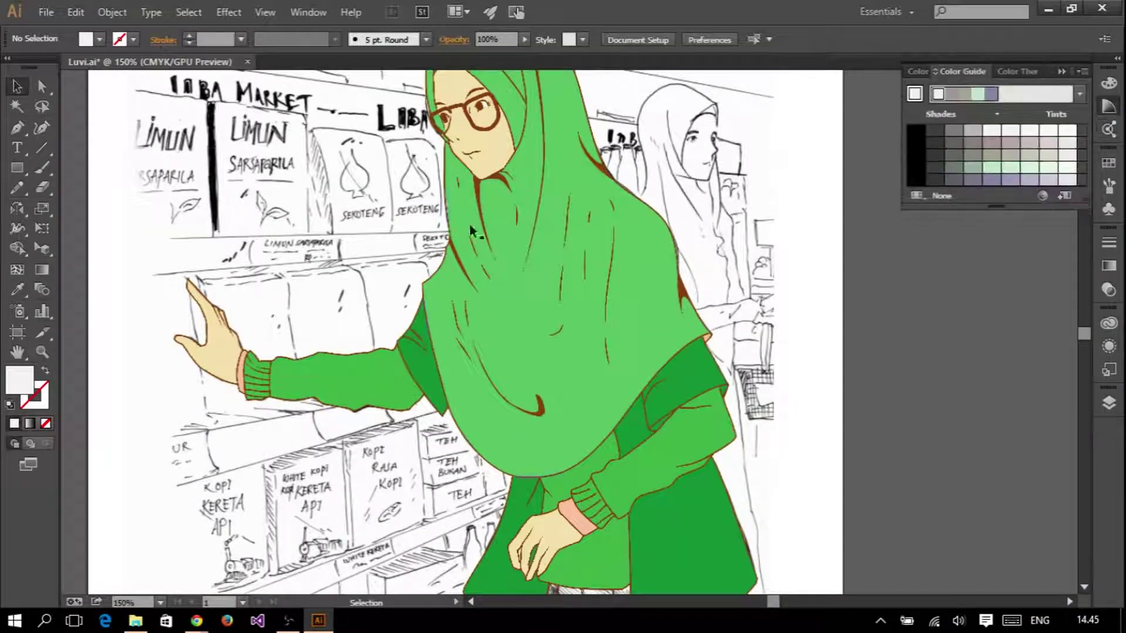
pyautogui.click(408, 371)
pyautogui.scroll(-3, 667, 339)
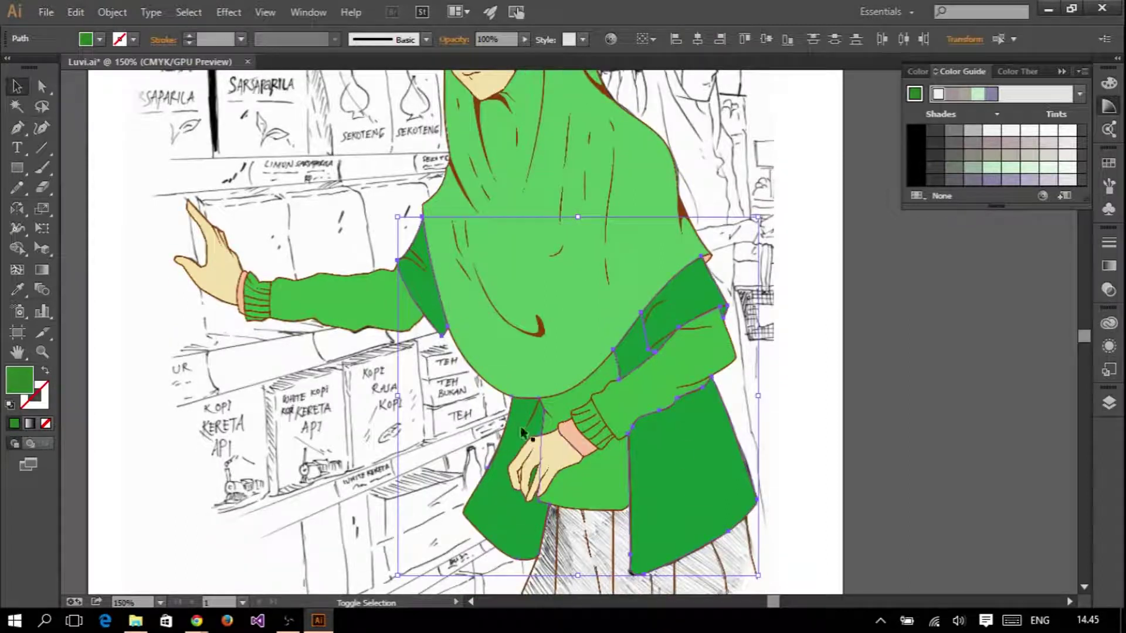
pyautogui.click(895, 217)
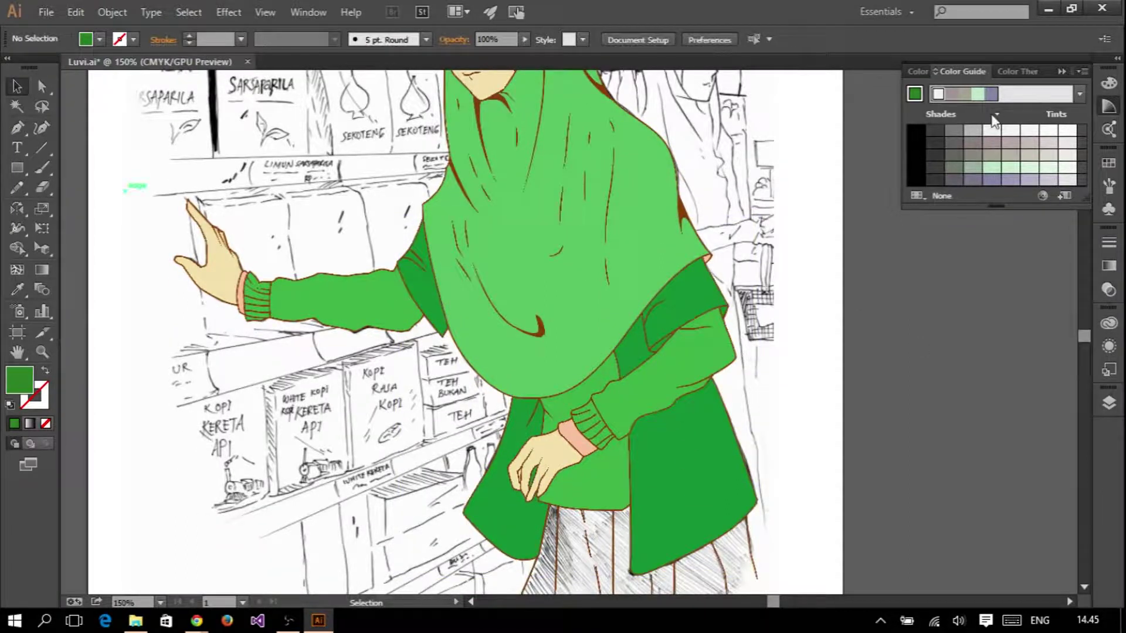
pyautogui.click(692, 435)
pyautogui.click(916, 94)
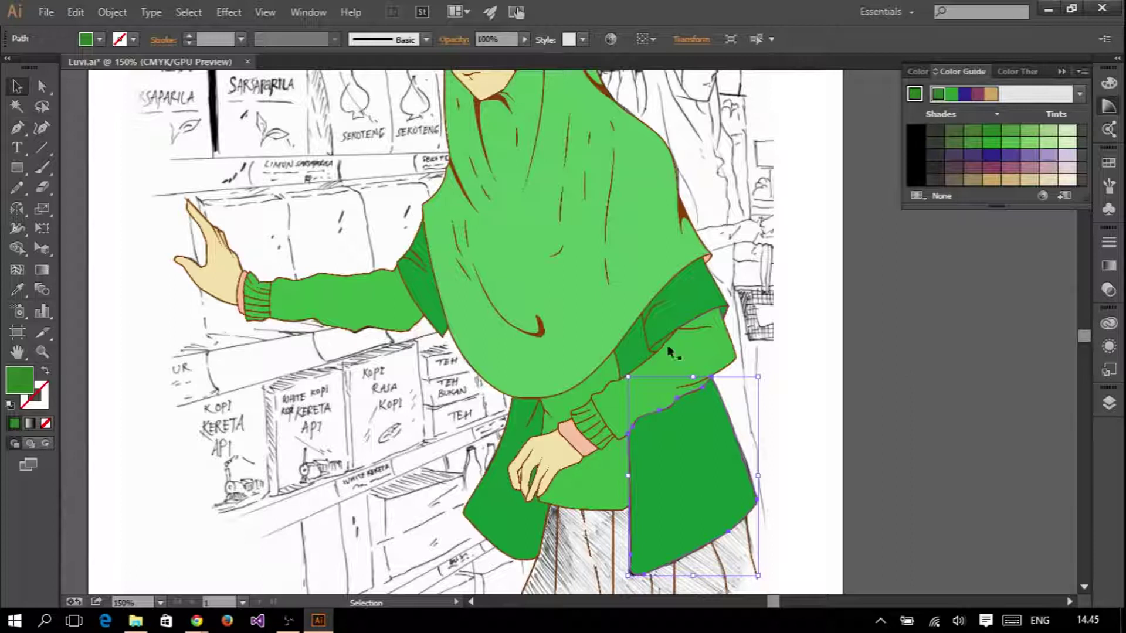
pyautogui.keyDown('shift'); pyautogui.click(671, 352); pyautogui.keyUp('shift')
pyautogui.click(999, 185)
pyautogui.hotkey('ctrl', 'z')
pyautogui.scroll(-1, 709, 299)
# - Recolour both sleeves a pale green tint
pyautogui.keyDown('shift'); pyautogui.click(662, 368); pyautogui.keyUp('shift')
pyautogui.keyDown('shift'); pyautogui.click(463, 296); pyautogui.keyUp('shift')
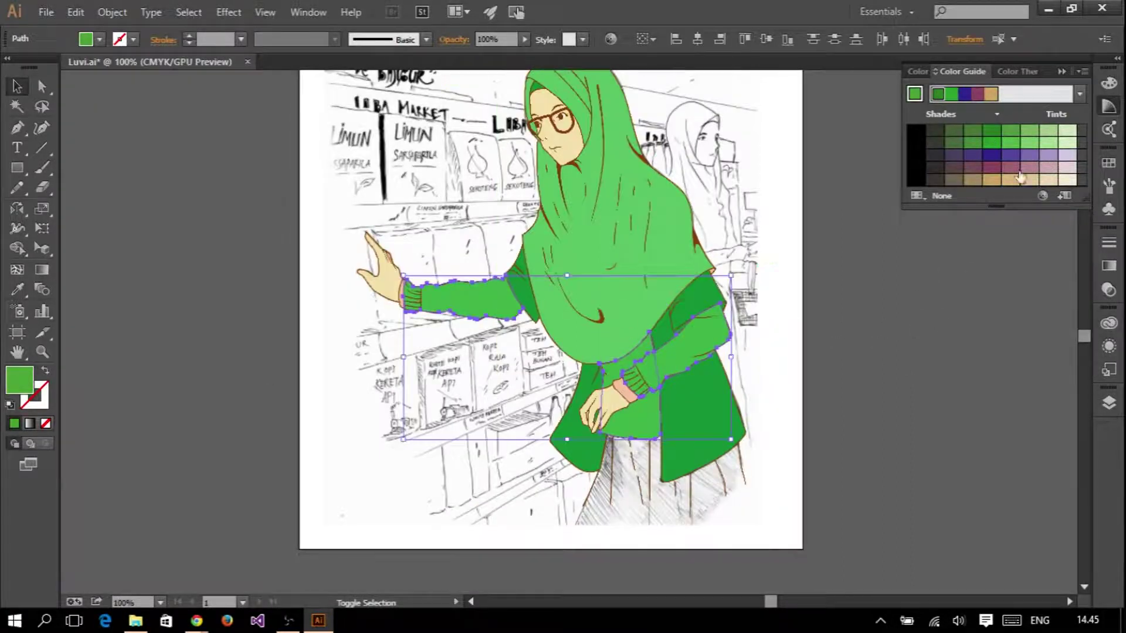
pyautogui.click(1010, 154)
pyautogui.click(991, 143)
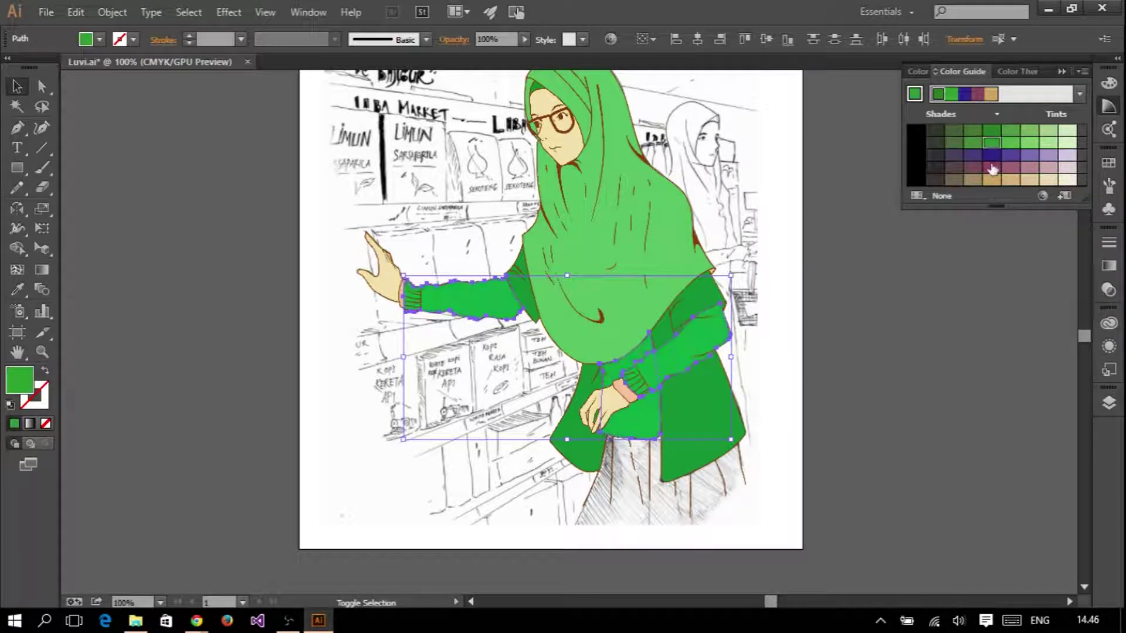
pyautogui.click(1067, 143)
pyautogui.click(900, 301)
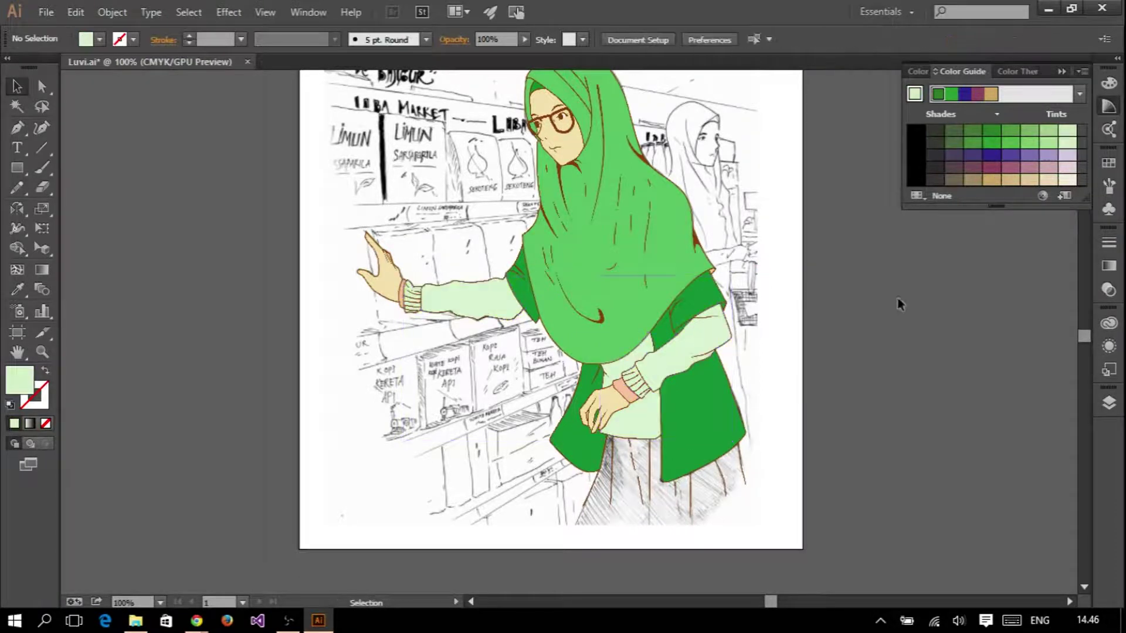
# - Recolour both pink wrist cuffs pale green
pyautogui.hotkey('ctrl', '+')
pyautogui.scroll(2, 434, 368)
pyautogui.click(363, 319)
pyautogui.keyDown('shift'); pyautogui.click(698, 447); pyautogui.keyUp('shift')
pyautogui.click(1009, 142)
pyautogui.click(1050, 144)
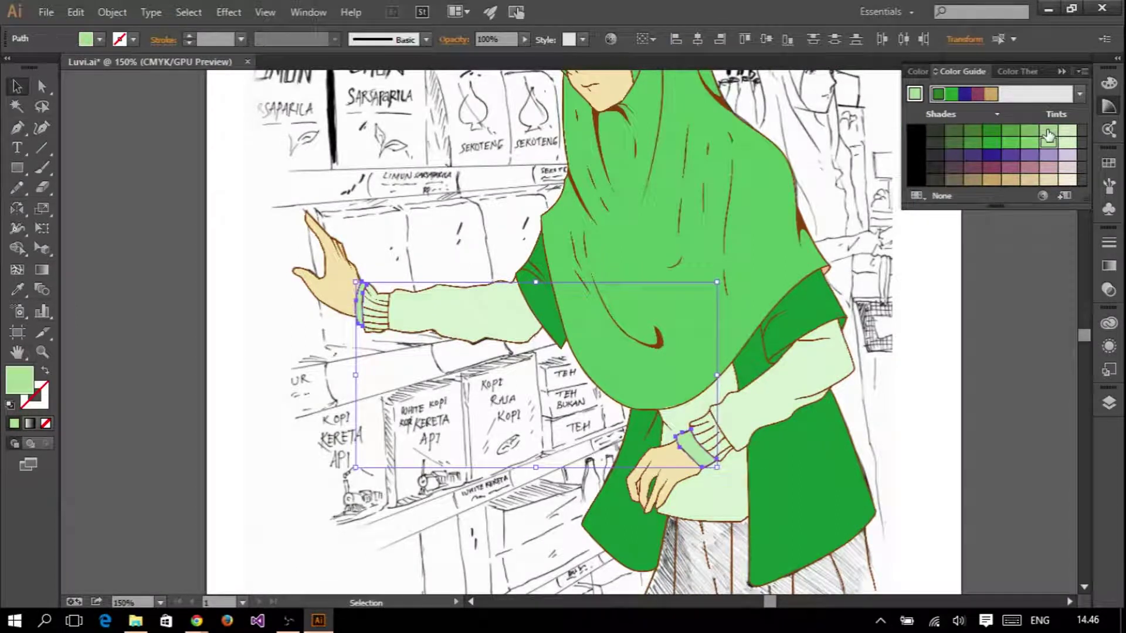
pyautogui.hotkey('ctrl', 'shift', 'a')
pyautogui.hotkey('ctrl', '-')
# - Fill the small peach patch at the hijab edge with the clothing green
pyautogui.scroll(3, 773, 277)
pyautogui.click(736, 303)
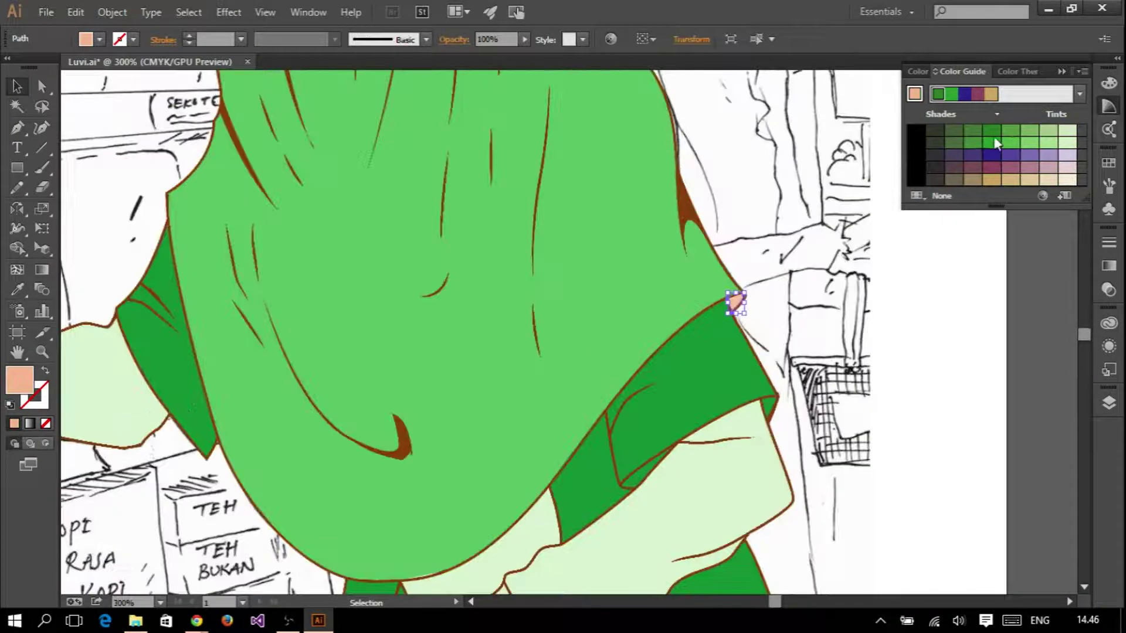
pyautogui.click(325, 324)
pyautogui.press('v')
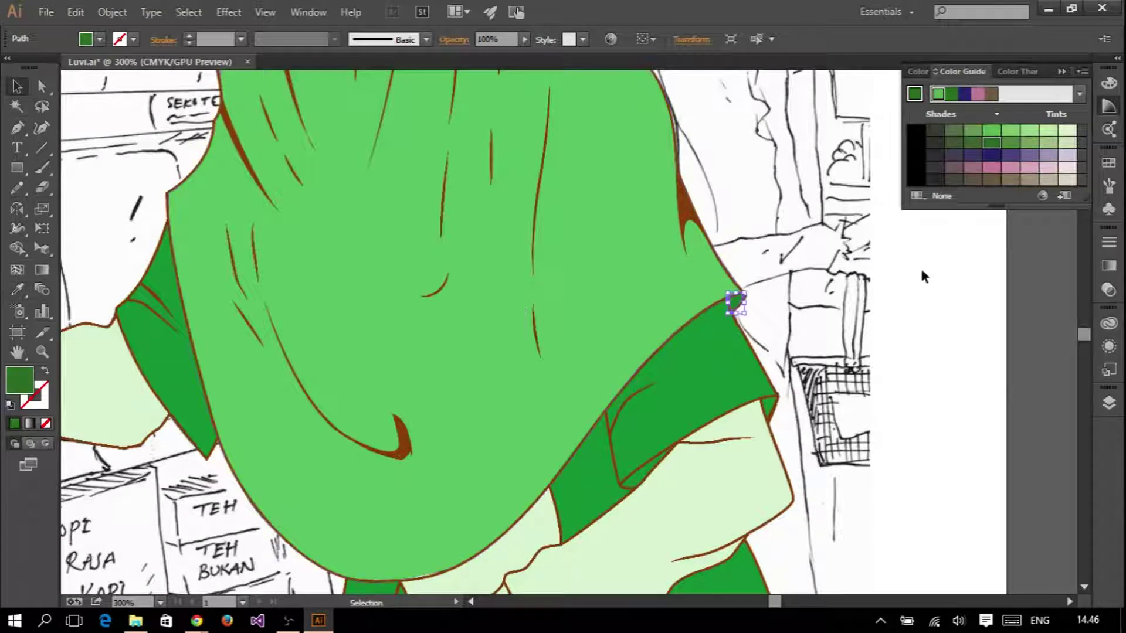
pyautogui.hotkey('ctrl', 'shift', 'a')
pyautogui.scroll(-2, 758, 311)
pyautogui.scroll(2, 792, 370)
pyautogui.scroll(2, 762, 351)
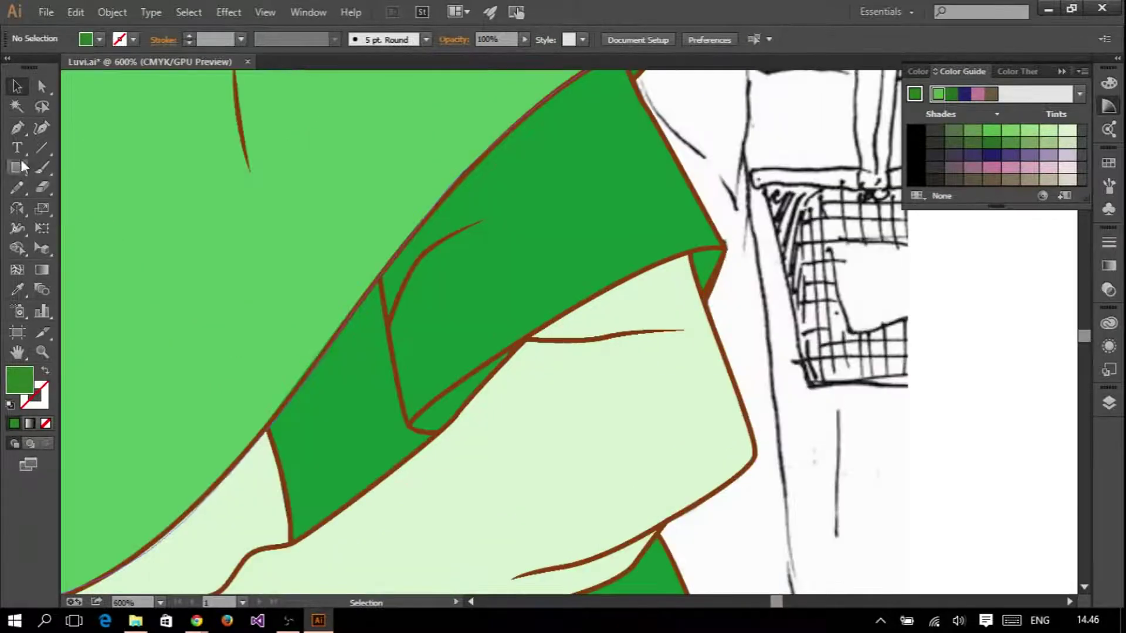
# - Draw a Pen shape in the sleeve fold gap and fill it green
pyautogui.press('p')
pyautogui.scroll(1, 527, 317)
pyautogui.click(521, 307)
pyautogui.click(376, 419)
pyautogui.click(416, 429)
pyautogui.click(521, 307)
pyautogui.click(991, 143)
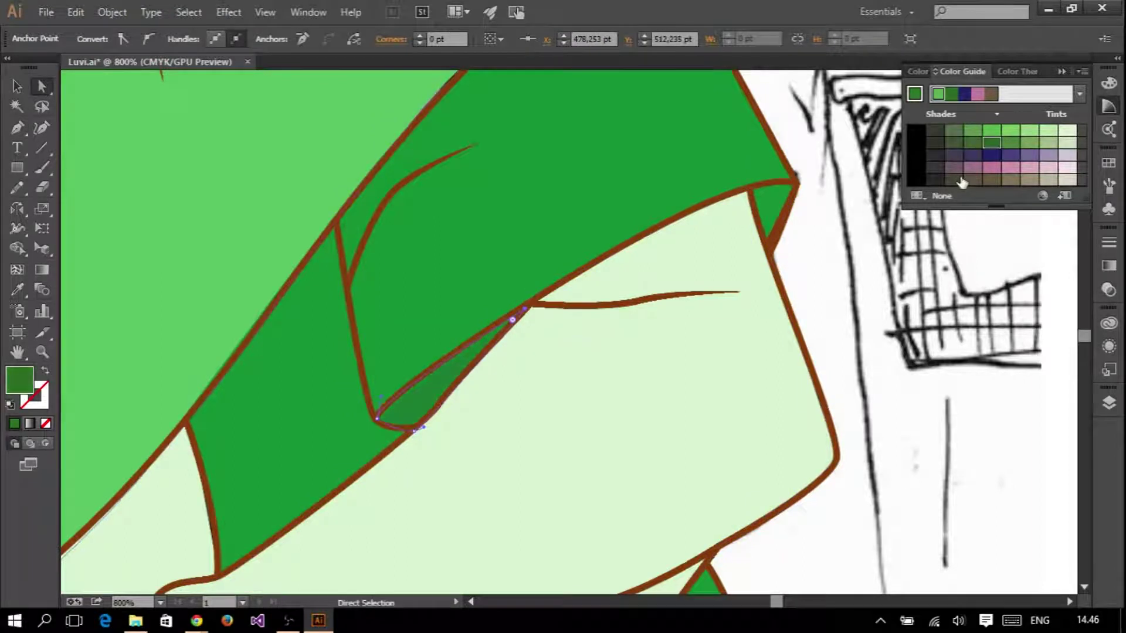
pyautogui.moveTo(889, 204); pyautogui.dragTo(844, 218)
pyautogui.click(990, 144)
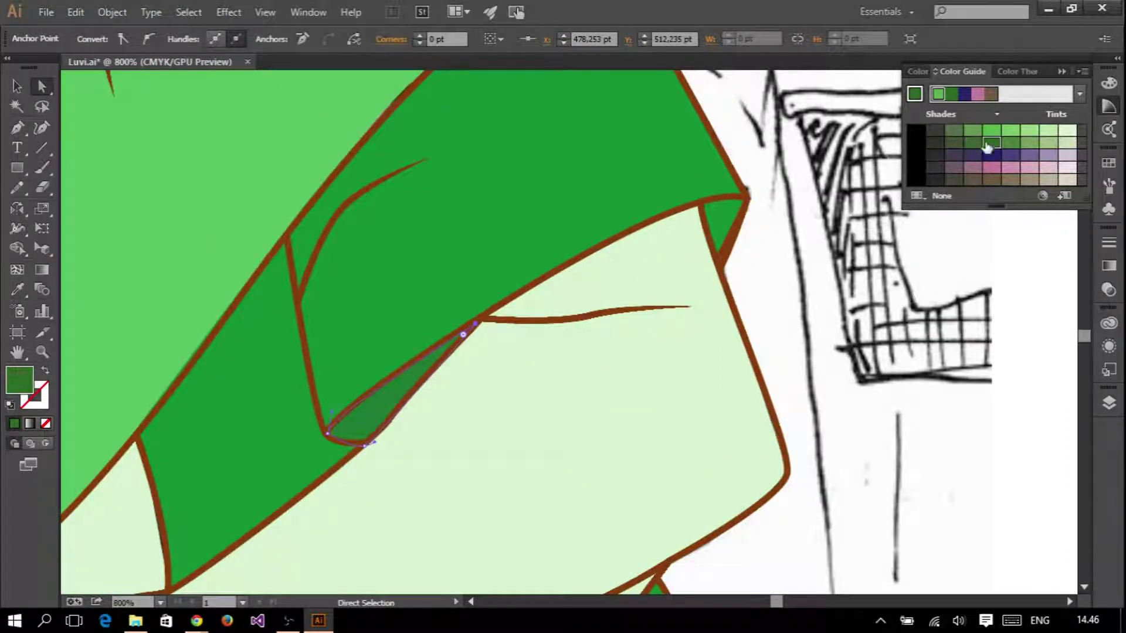
# - Draw a small triangle shape filling the gap at the sleeve's right corner
pyautogui.click(18, 128)
pyautogui.click(720, 284)
pyautogui.click(742, 217)
pyautogui.hotkey('ctrl', '-')
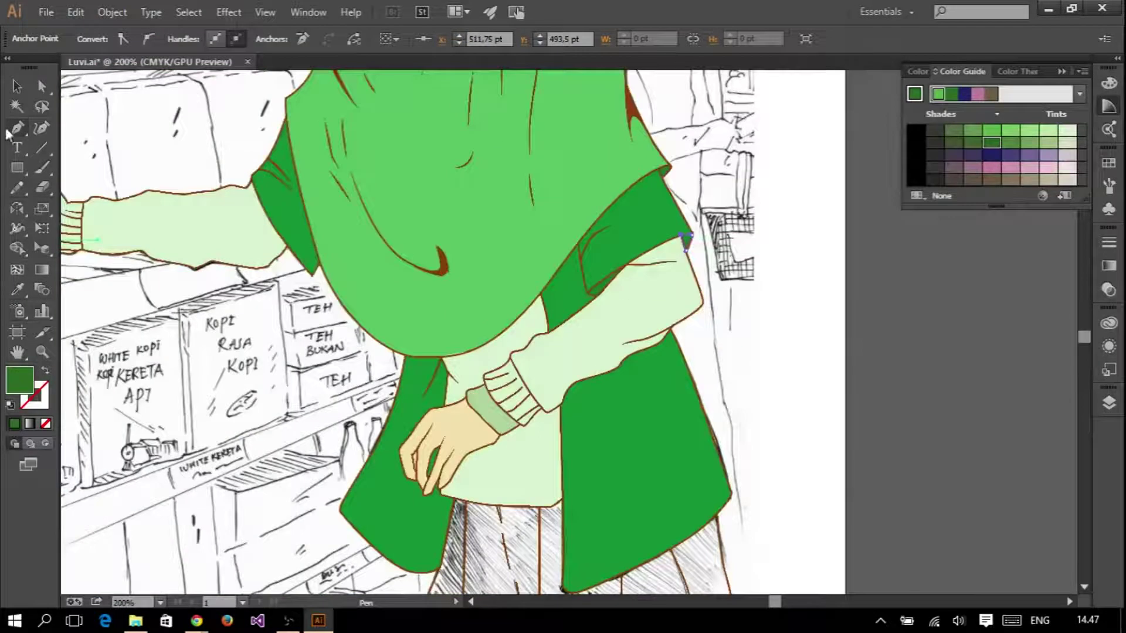
pyautogui.press('v')
pyautogui.hotkey('ctrl', '0')
pyautogui.hotkey('ctrl', '+')
pyautogui.hotkey('ctrl', '+')
# - Fill the gap shapes darker green using a green-only colour harmony
pyautogui.keyDown('shift'); pyautogui.click(745, 256); pyautogui.keyUp('shift')
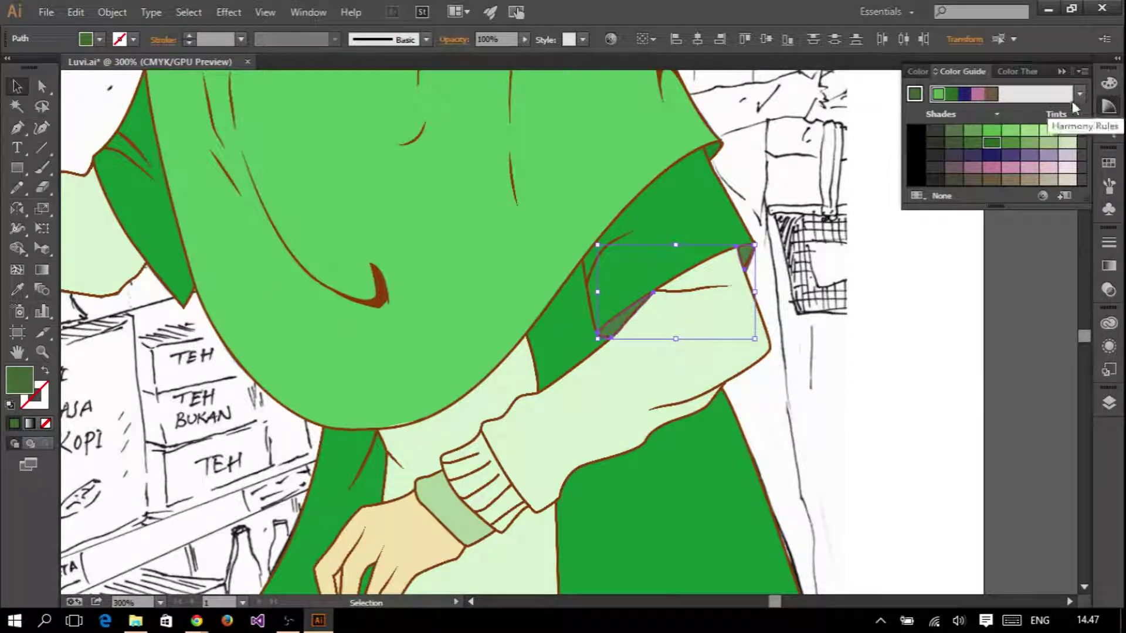
pyautogui.click(1079, 94)
pyautogui.scroll(3, 997, 217)
pyautogui.click(997, 219)
pyautogui.click(997, 143)
pyautogui.hotkey('ctrl', 'shift', 'a')
pyautogui.hotkey('ctrl', '-')
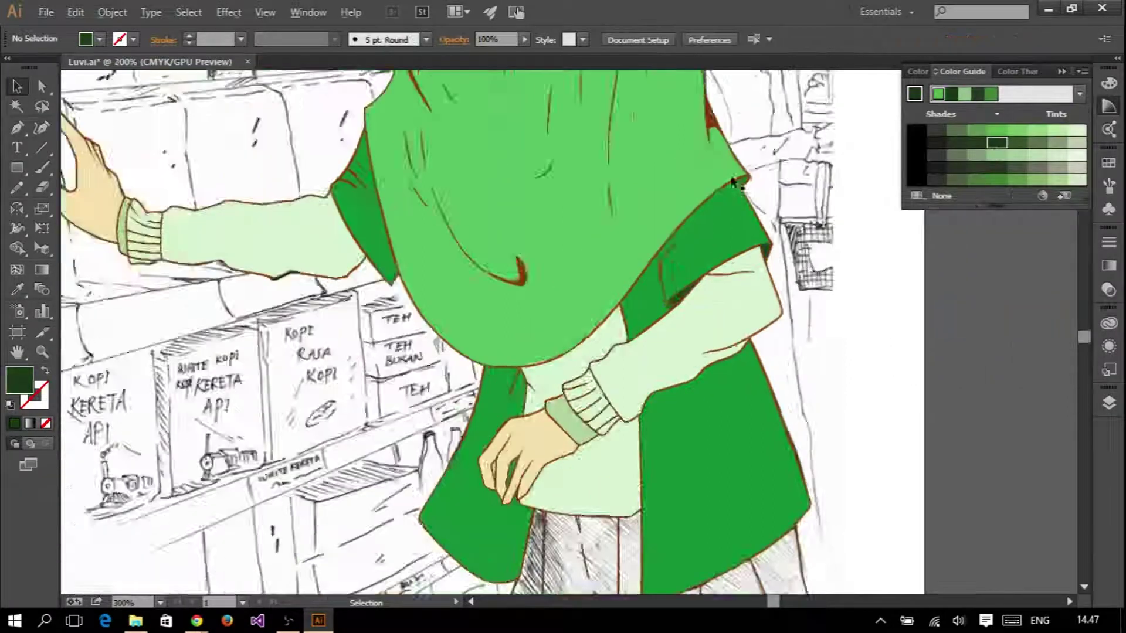
pyautogui.hotkey('ctrl', '-')
pyautogui.hotkey('ctrl', '-')
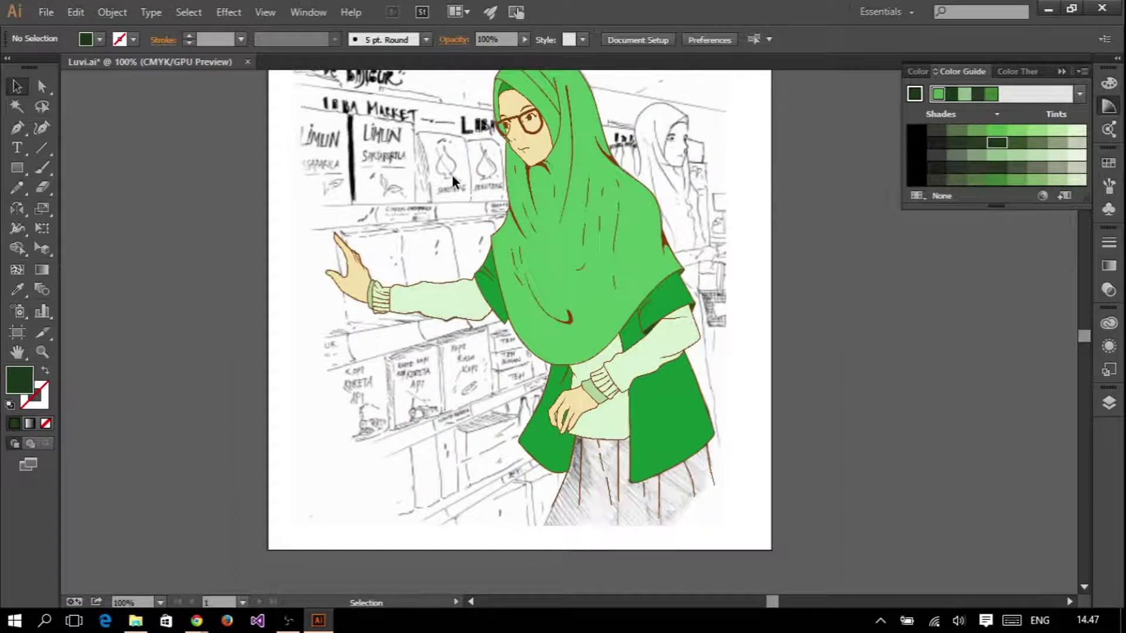
pyautogui.scroll(2, 791, 258)
# - Hide the background sketch layer, toggling it briefly to compare
pyautogui.click(1116, 406)
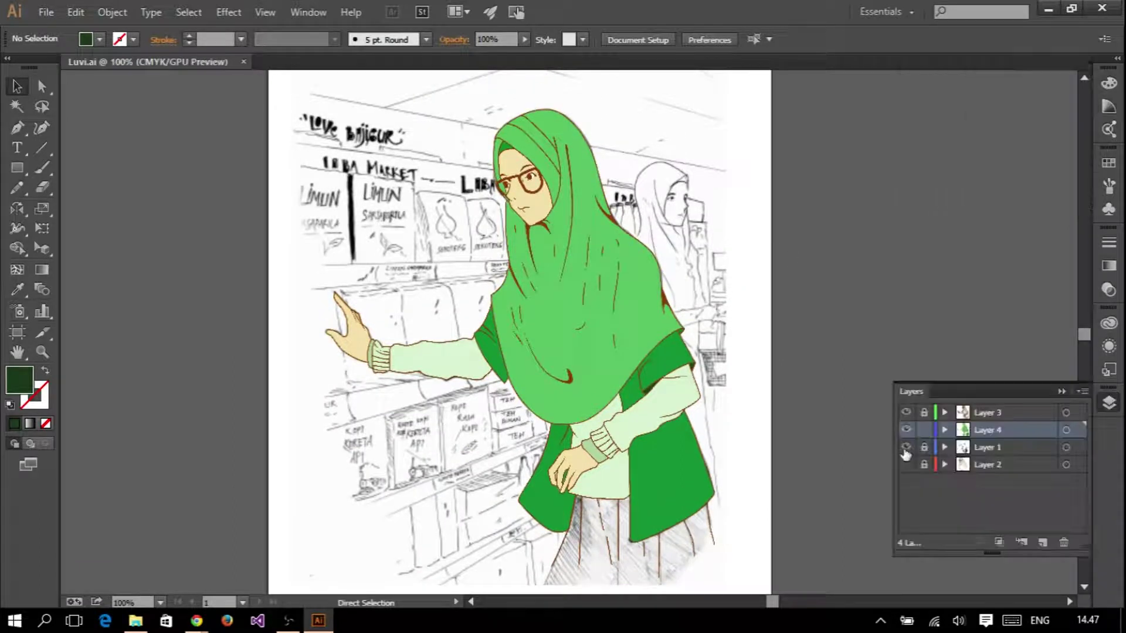
pyautogui.click(906, 456)
pyautogui.click(1104, 407)
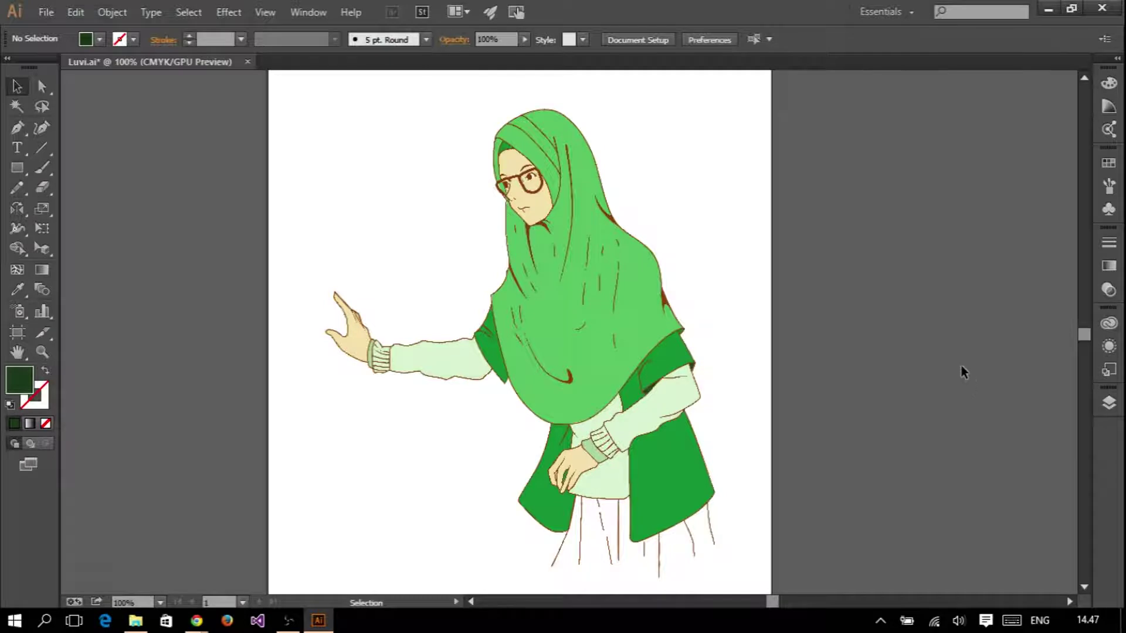
pyautogui.scroll(5, 660, 272)
pyautogui.hscroll(-3, 397, 203)
pyautogui.scroll(1, 398, 203)
pyautogui.scroll(1, 531, 246)
pyautogui.scroll(-1, 531, 246)
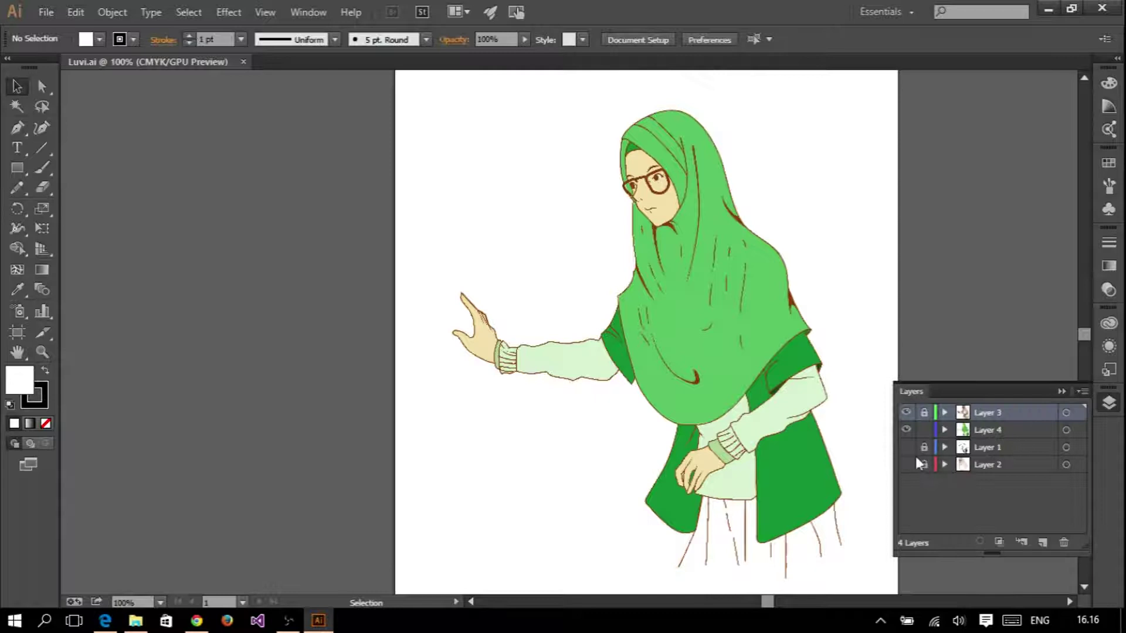
pyautogui.click(906, 447)
pyautogui.hotkey('ctrl', '1')
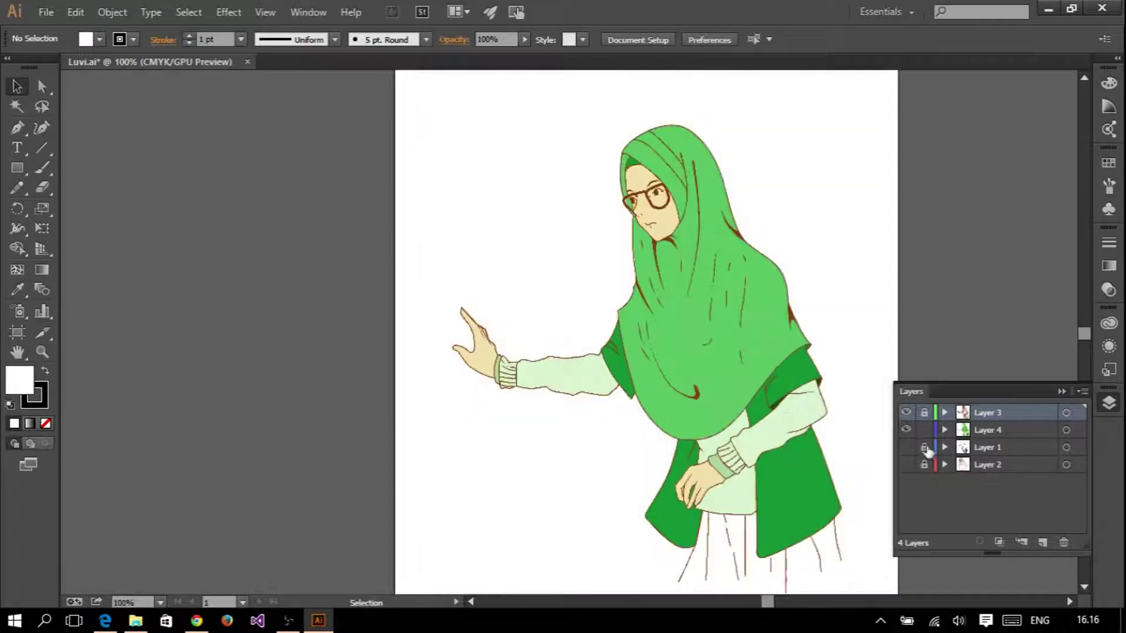
pyautogui.click(906, 447)
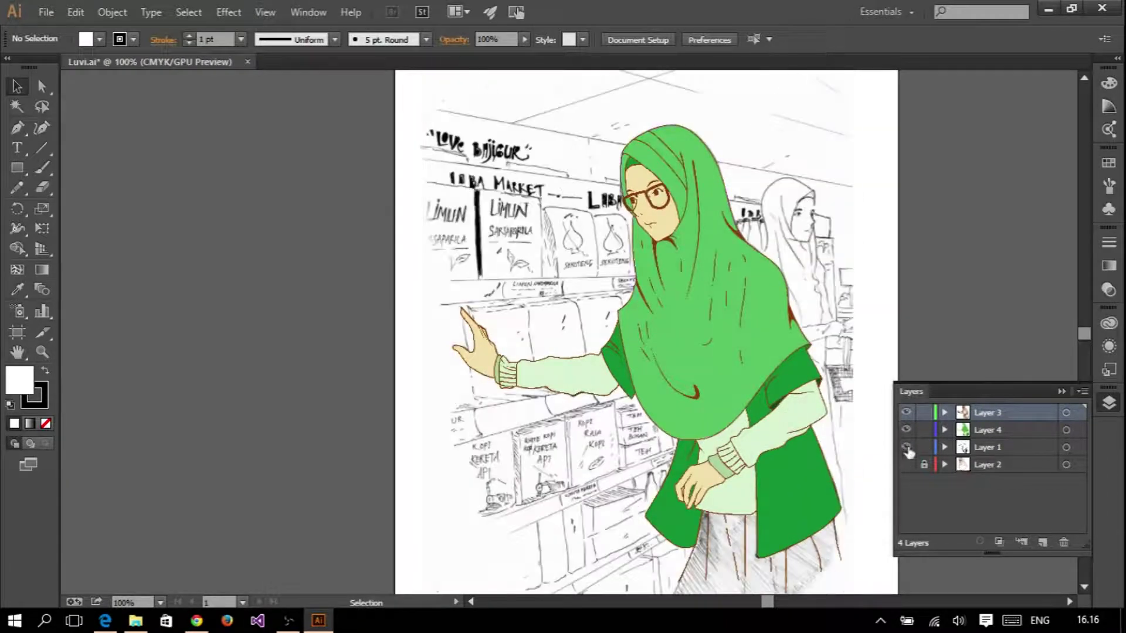
pyautogui.click(906, 447)
# - Delete Layer 2, then hide and lock the sketch layer
pyautogui.moveTo(982, 464); pyautogui.dragTo(1064, 542)
pyautogui.click(608, 329)
pyautogui.click(906, 447)
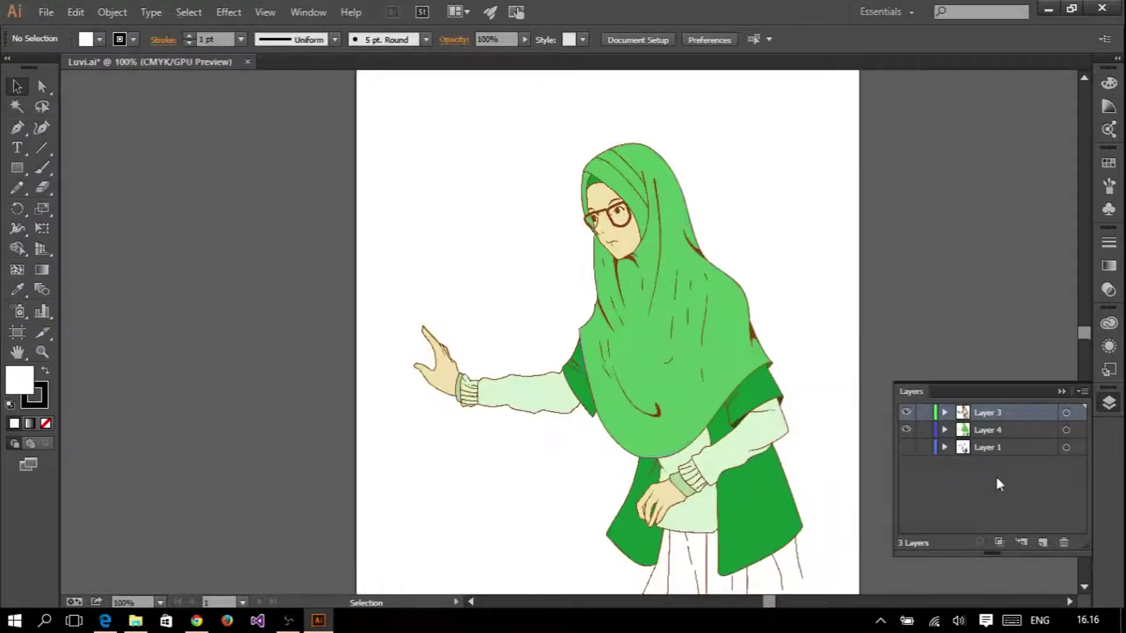
pyautogui.click(925, 448)
pyautogui.hotkey('ctrl', '-')
# - Try a square over the figure, undo it, and select all the artwork
pyautogui.moveTo(326, 171); pyautogui.dragTo(774, 535)
pyautogui.click(796, 316)
pyautogui.click(17, 169)
pyautogui.moveTo(460, 208)
pyautogui.mouseDown()
pyautogui.moveTo(722, 434)
pyautogui.moveTo(720, 467)
pyautogui.mouseUp()
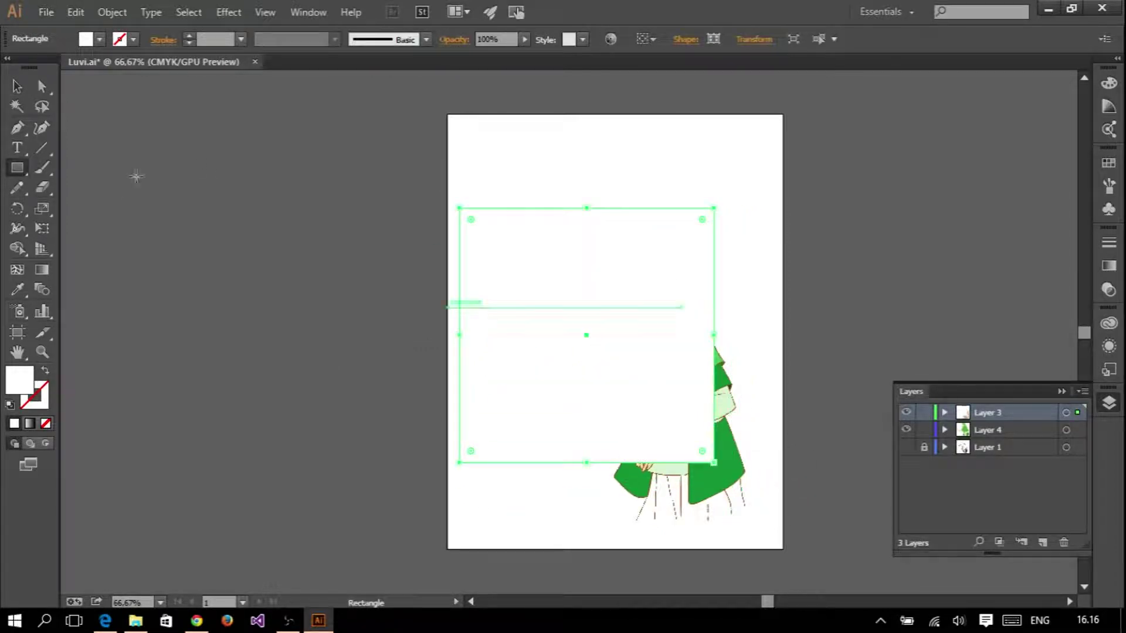
pyautogui.hotkey('ctrl', 'z')
pyautogui.hotkey('ctrl', '+')
pyautogui.moveTo(497, 236); pyautogui.dragTo(516, 237)
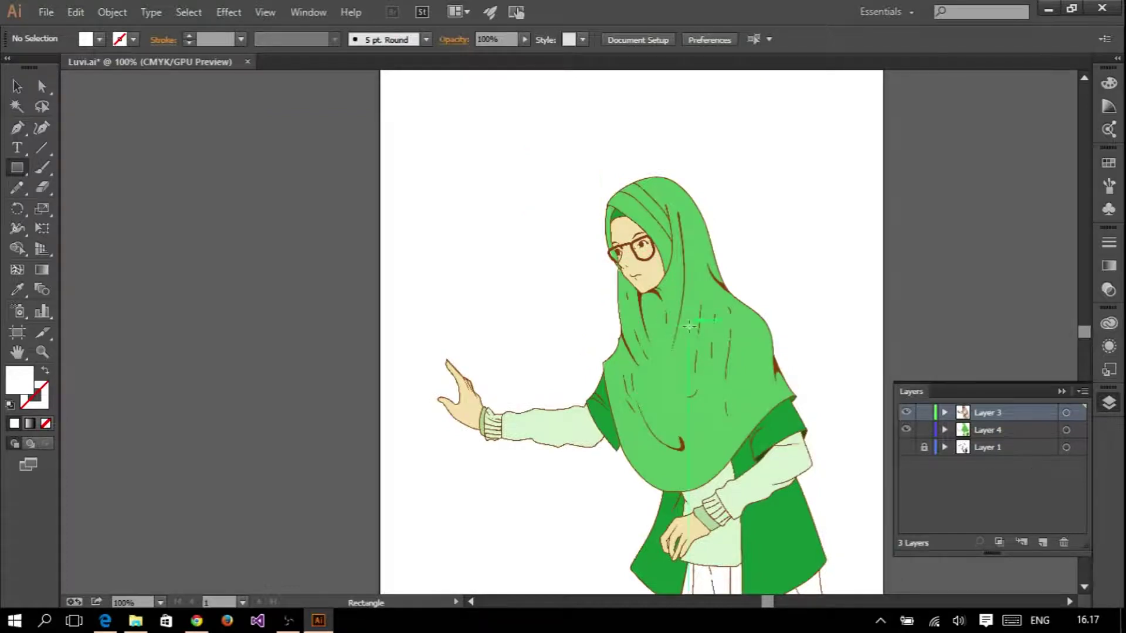
pyautogui.press('v')
pyautogui.hotkey('ctrl', '-')
pyautogui.hotkey('ctrl', 'a')
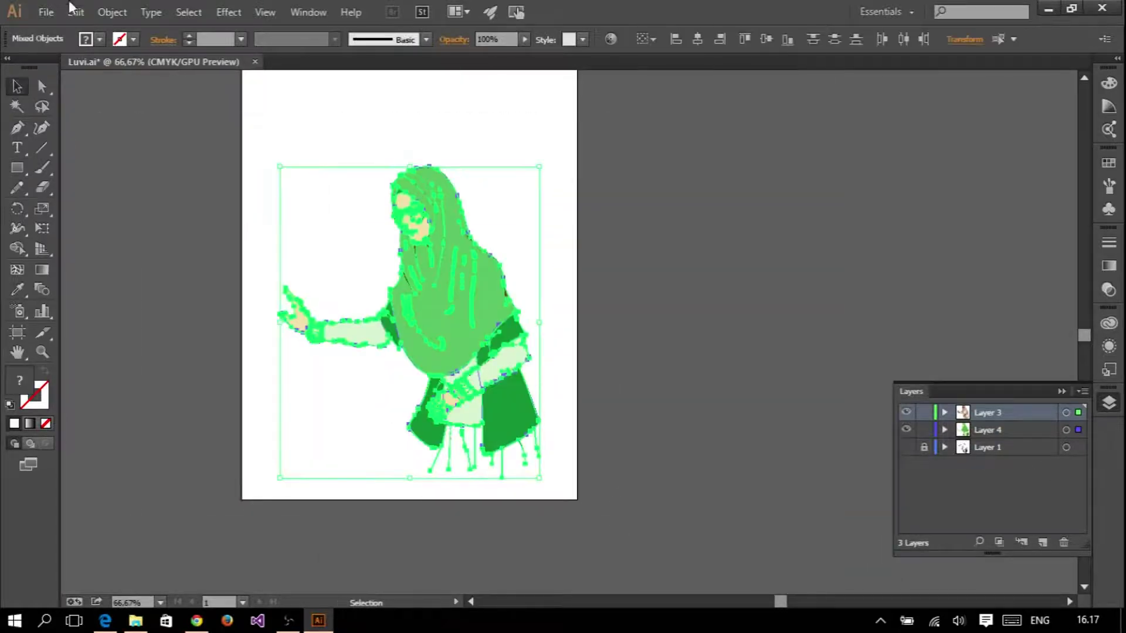
# - Create a new 600×600 pt square document
pyautogui.click(46, 12)
pyautogui.click(58, 26)
pyautogui.click(496, 298)
pyautogui.write('600')
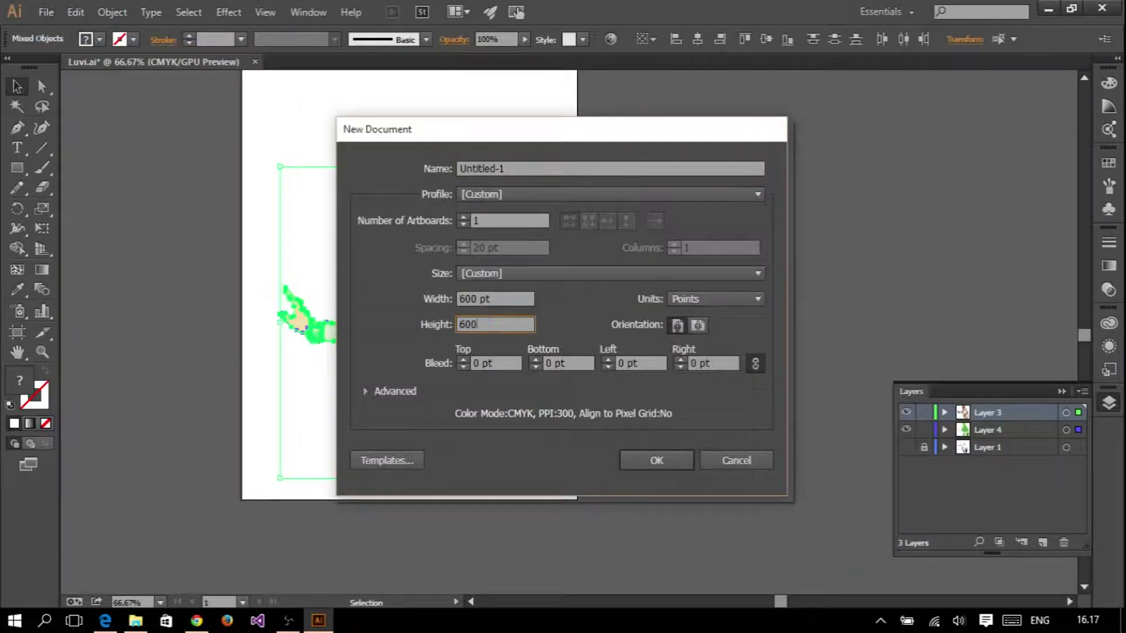
pyautogui.press('Return')
# - Paste the girl artwork and scale it up to fill the artboard
pyautogui.hotkey('ctrl', 'v')
pyautogui.moveTo(668, 217)
pyautogui.mouseDown()
pyautogui.moveTo(622, 264)
pyautogui.moveTo(669, 206)
pyautogui.mouseUp()
pyautogui.moveTo(587, 324); pyautogui.dragTo(572, 351)
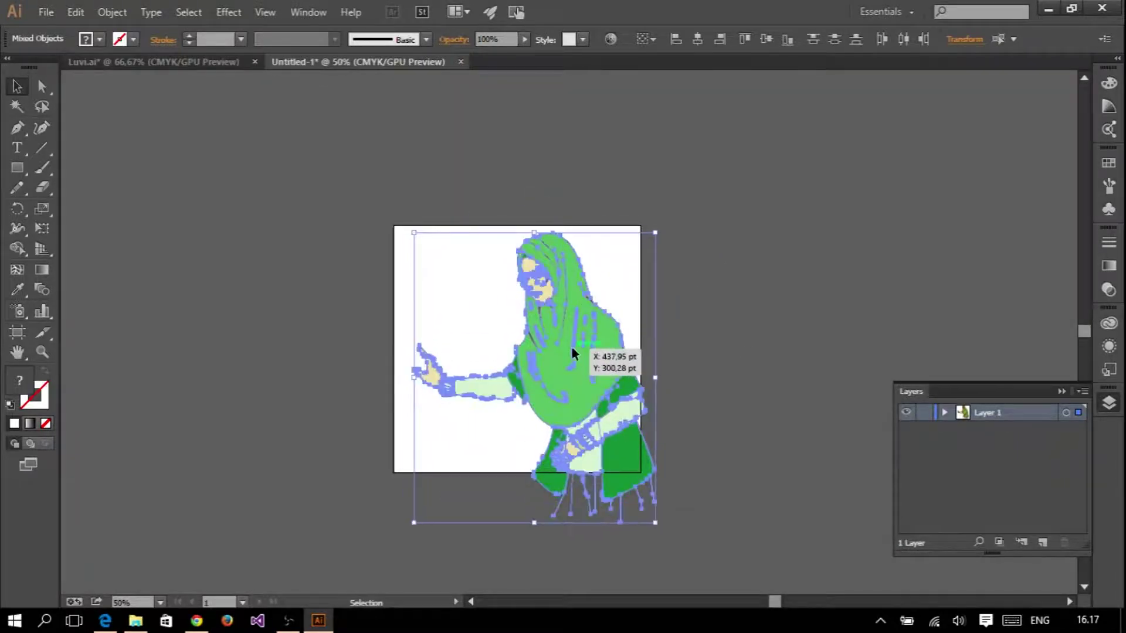
pyautogui.hotkey('ctrl', 'shift', 'a')
pyautogui.hotkey('ctrl', '=')
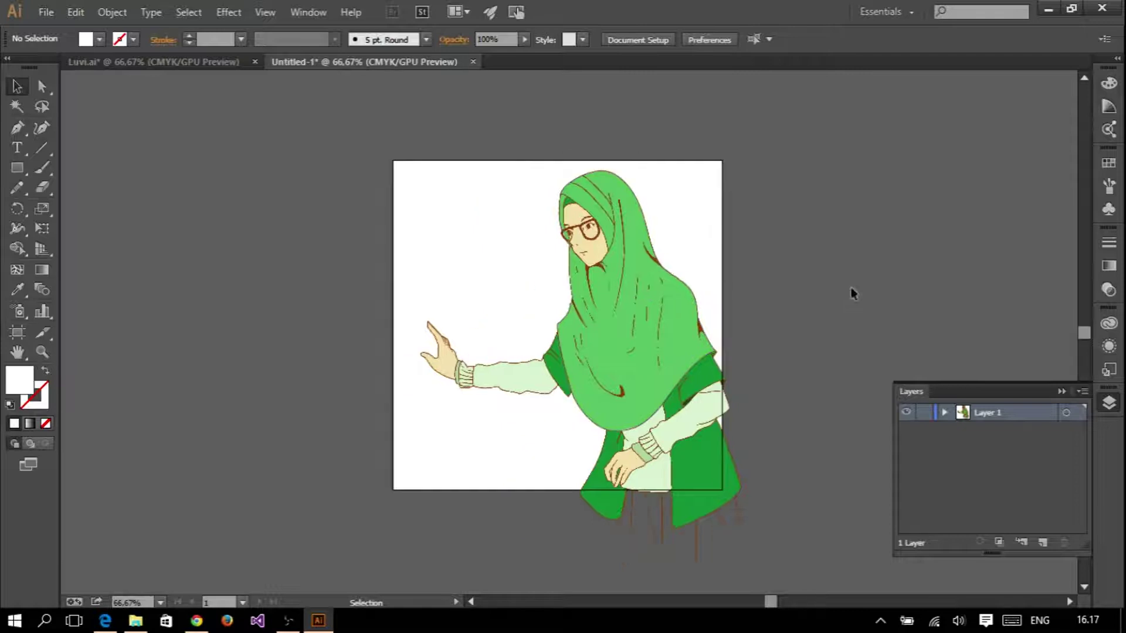
pyautogui.hotkey('ctrl', '=')
# - Add Layer 2 and draw an artboard-sized rectangle filled green
pyautogui.click(1042, 543)
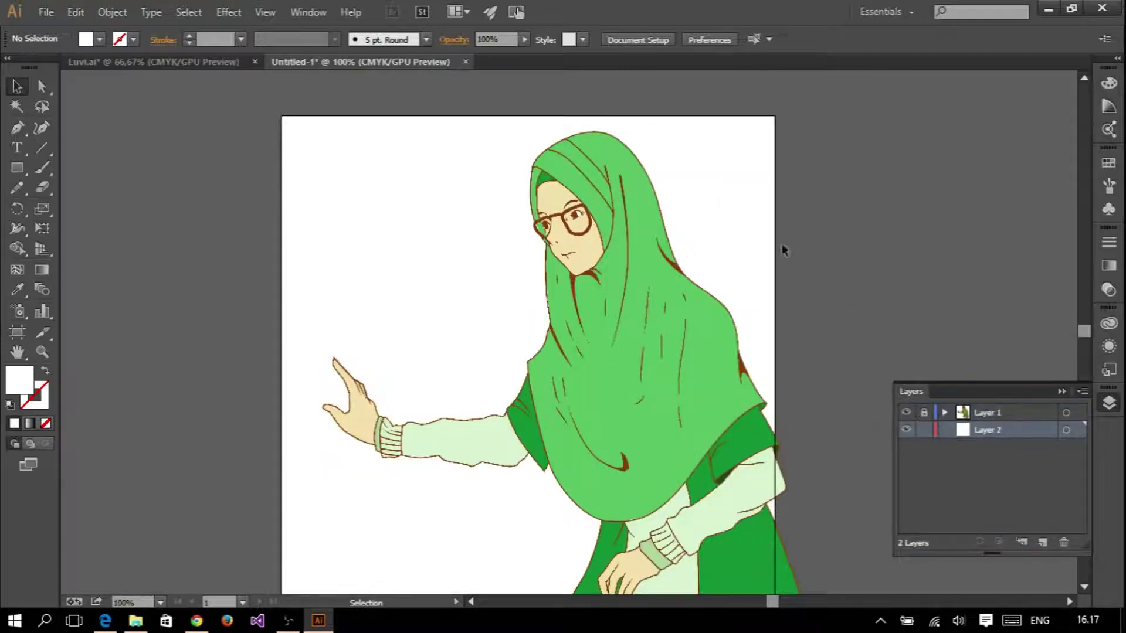
pyautogui.click(17, 168)
pyautogui.moveTo(263, 94); pyautogui.dragTo(758, 589)
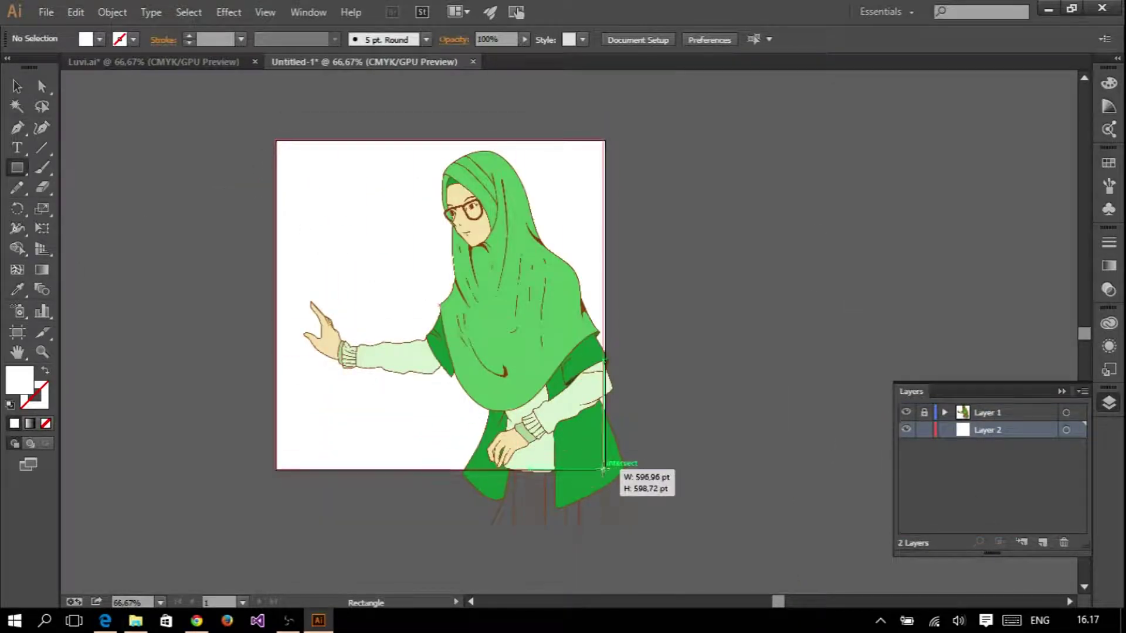
pyautogui.click(1108, 163)
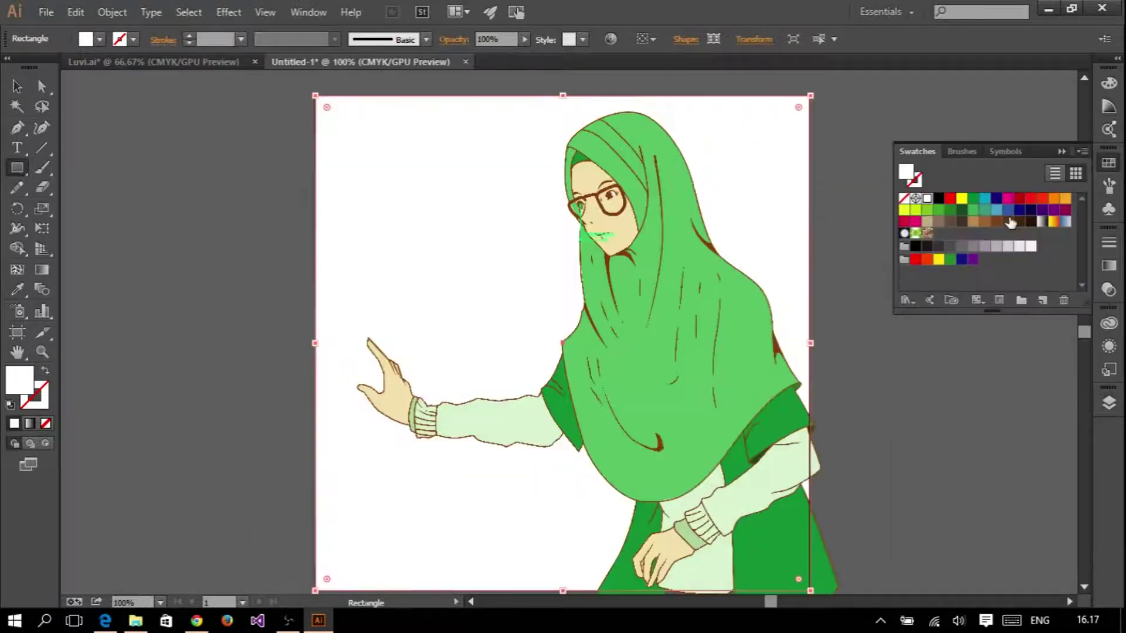
pyautogui.click(939, 209)
# - Change the background rectangle to a light green tint from the Color Guide
pyautogui.click(1109, 107)
pyautogui.click(1067, 132)
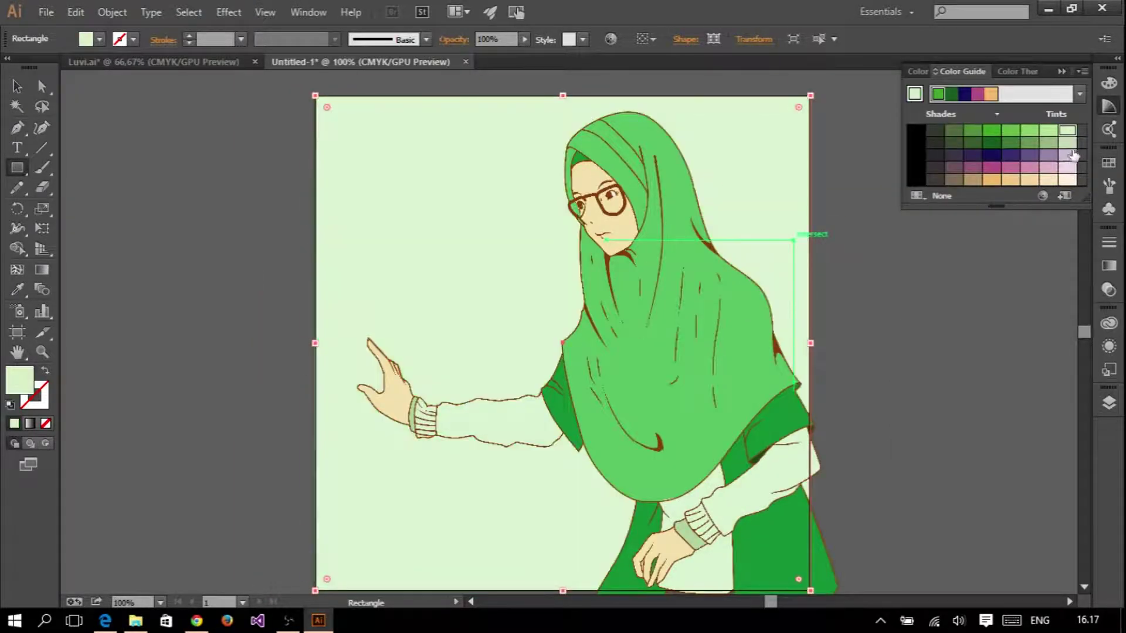
pyautogui.click(953, 142)
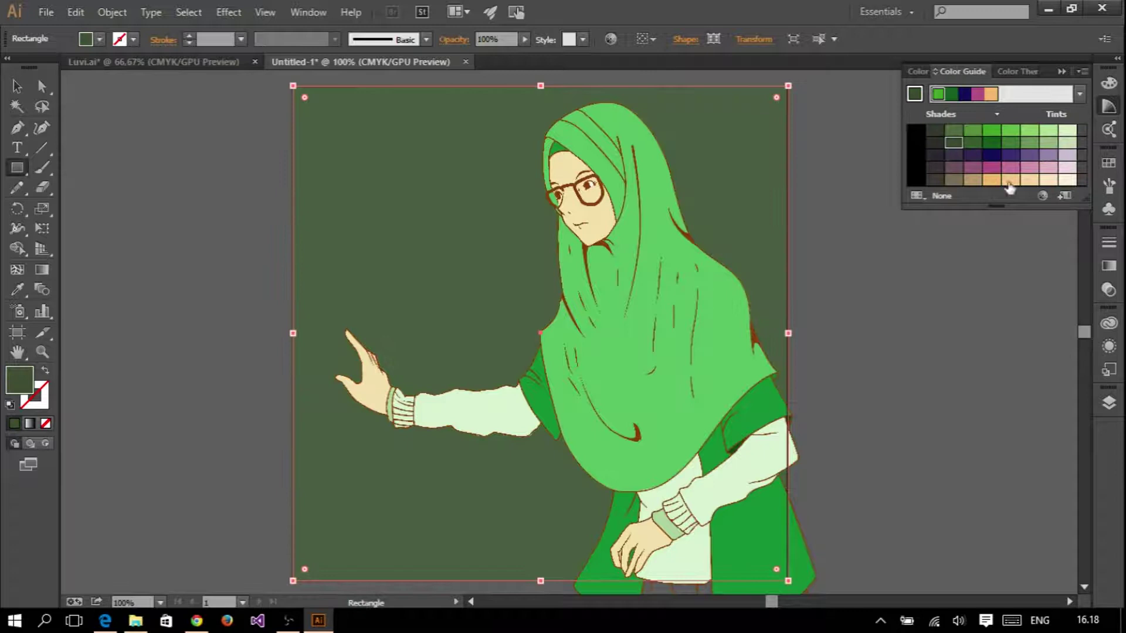
pyautogui.click(1068, 143)
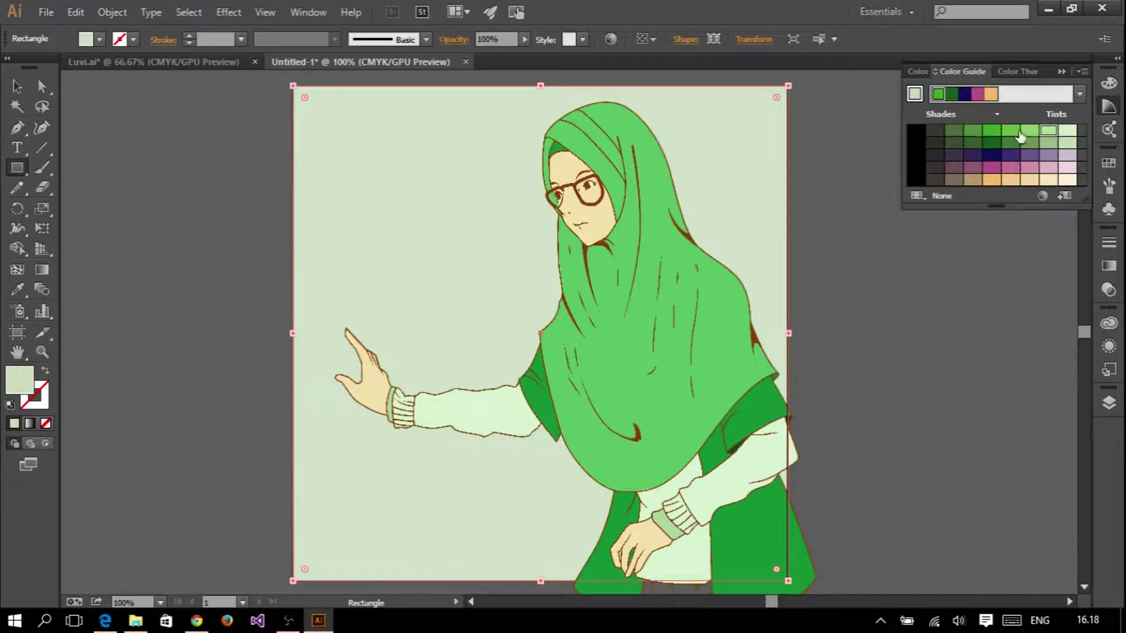
pyautogui.click(1030, 131)
# - Deselect the background, reset the view, and place a text cursor at upper left
pyautogui.press('v')
pyautogui.click(176, 193)
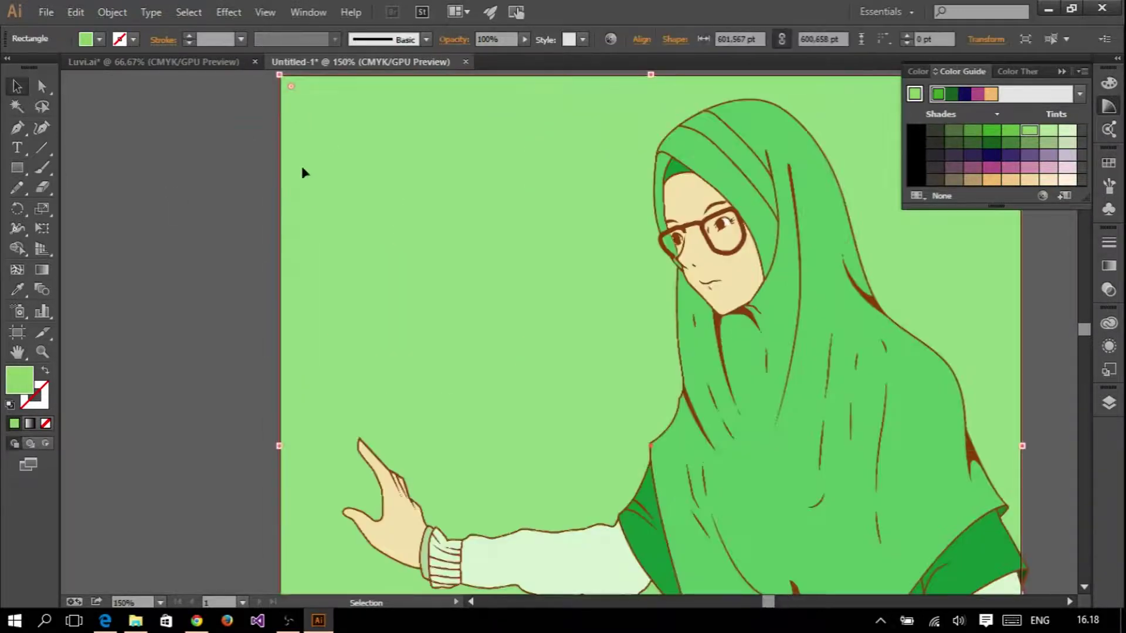
pyautogui.hotkey('ctrl', '-')
pyautogui.hotkey('ctrl', '+')
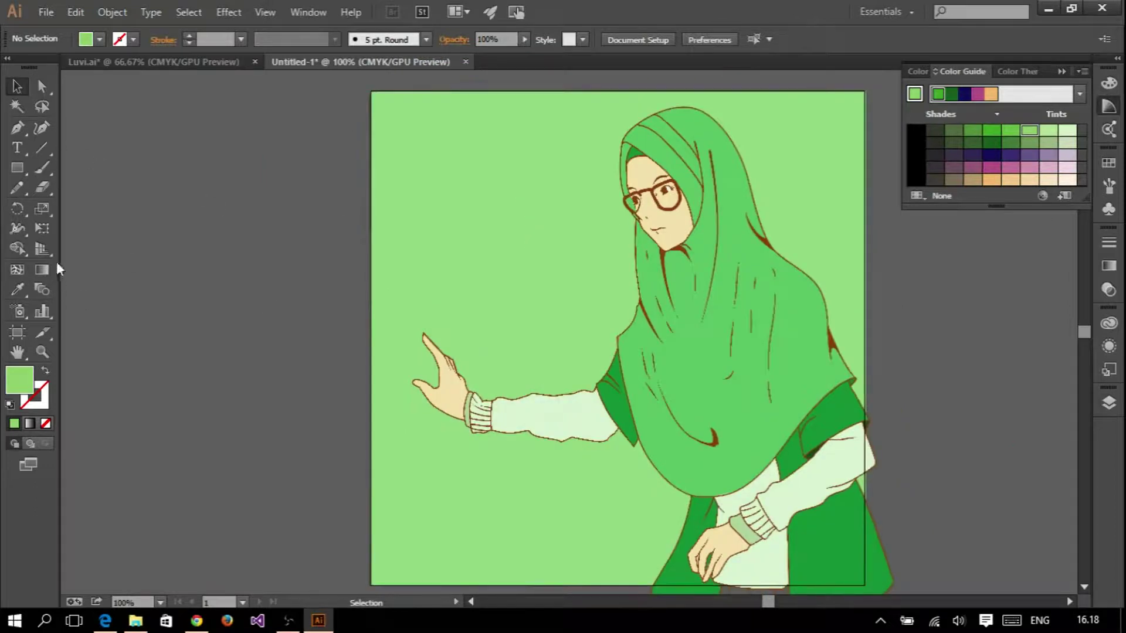
pyautogui.press('t')
pyautogui.click(420, 192)
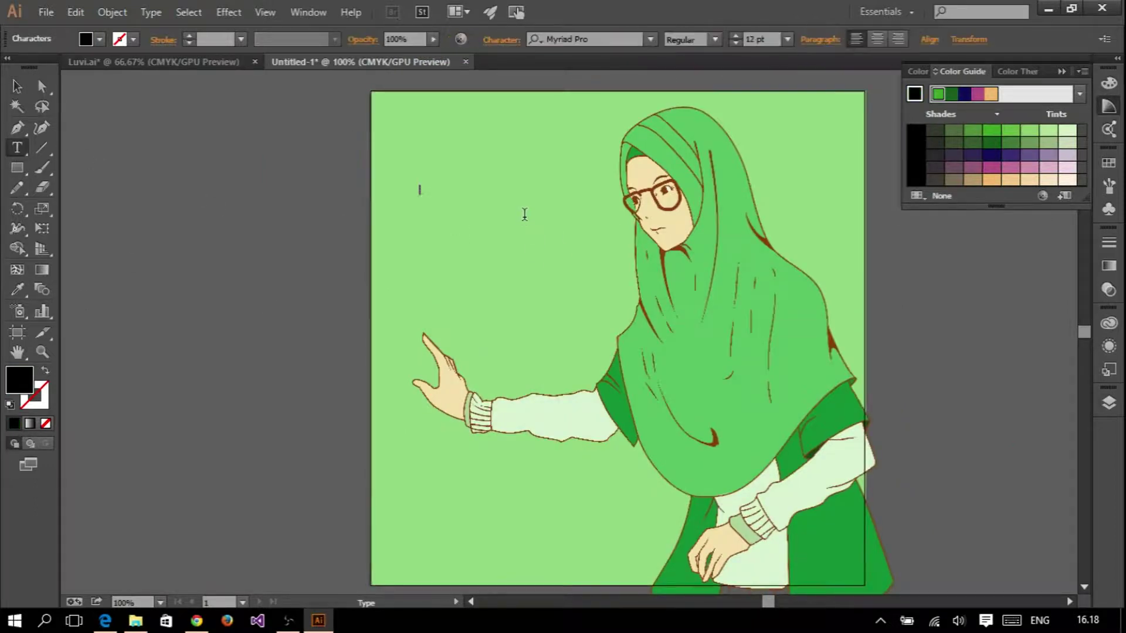
pyautogui.write('Luvi')
# - Enlarge the Luvi text and try the Pacifico font on it
pyautogui.click(17, 87)
pyautogui.moveTo(439, 196); pyautogui.dragTo(534, 259)
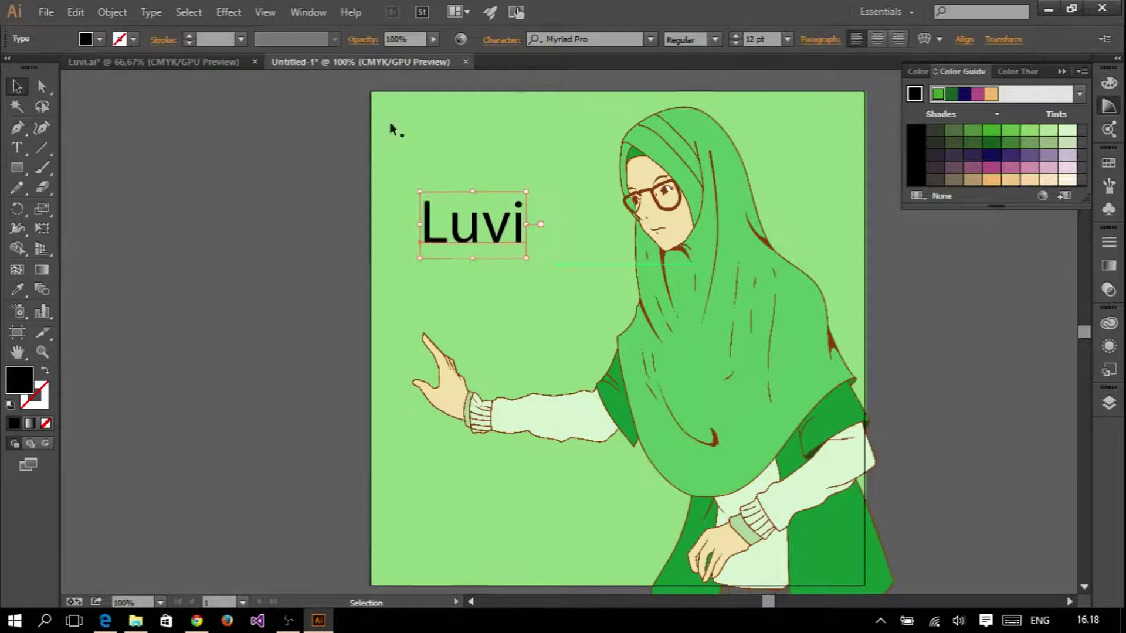
pyautogui.click(649, 39)
pyautogui.scroll(-3, 587, 264)
pyautogui.click(587, 414)
# - Switch Luvi to Lobster 1.4, enlarge it further, and colour it light cream
pyautogui.click(650, 39)
pyautogui.scroll(1, 616, 264)
pyautogui.scroll(5, 630, 358)
pyautogui.click(563, 207)
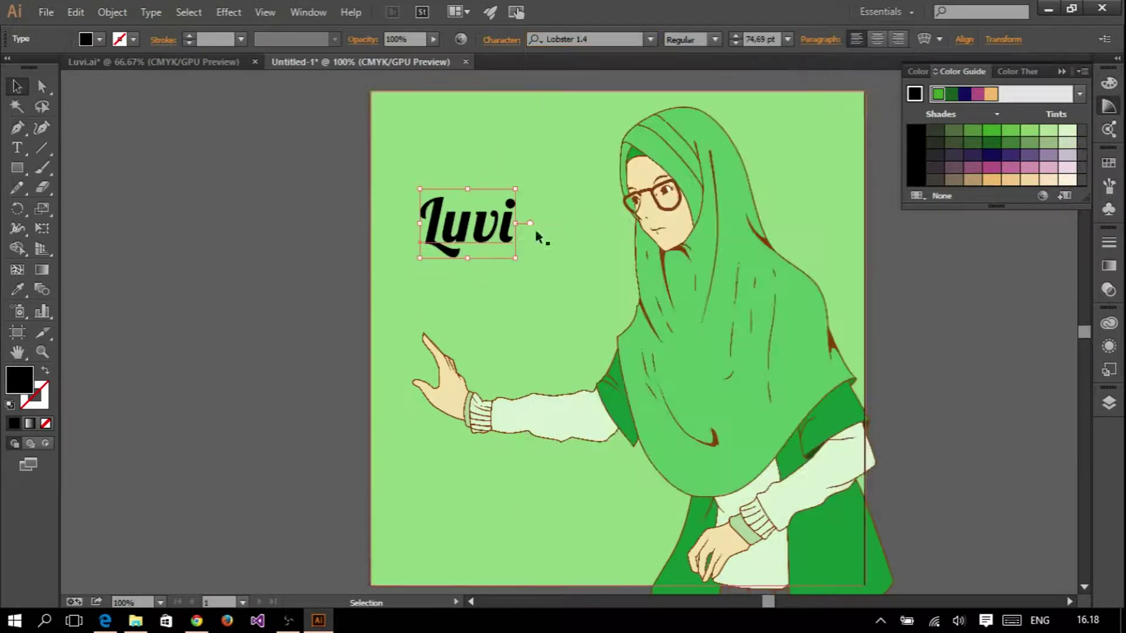
pyautogui.moveTo(528, 197)
pyautogui.mouseDown()
pyautogui.moveTo(546, 172)
pyautogui.moveTo(542, 149)
pyautogui.mouseUp()
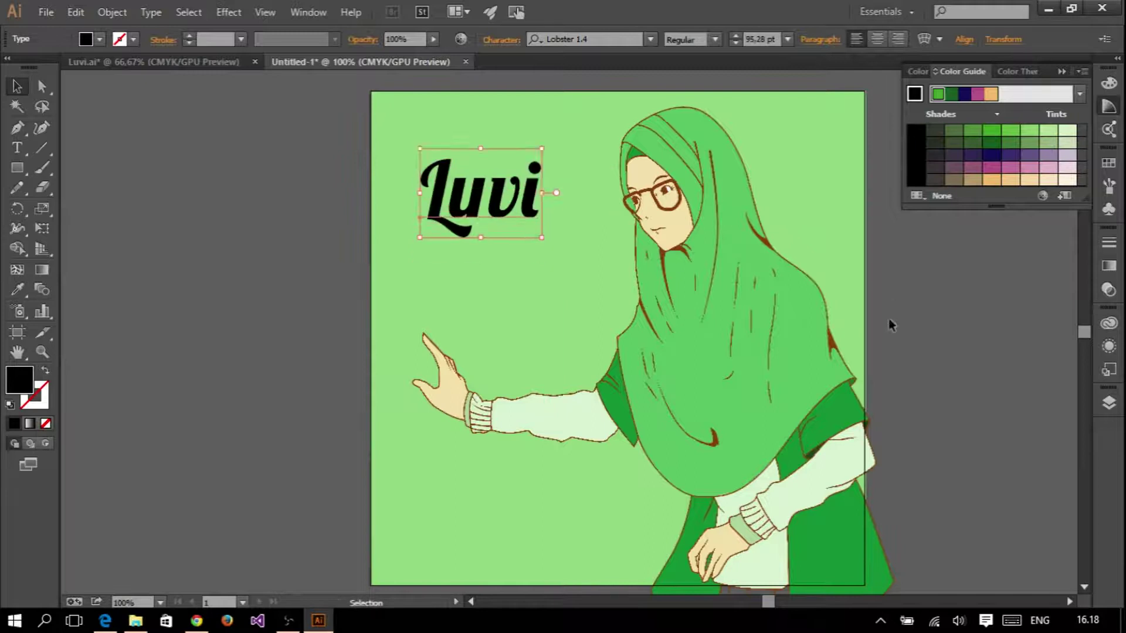
pyautogui.click(1071, 177)
pyautogui.click(327, 294)
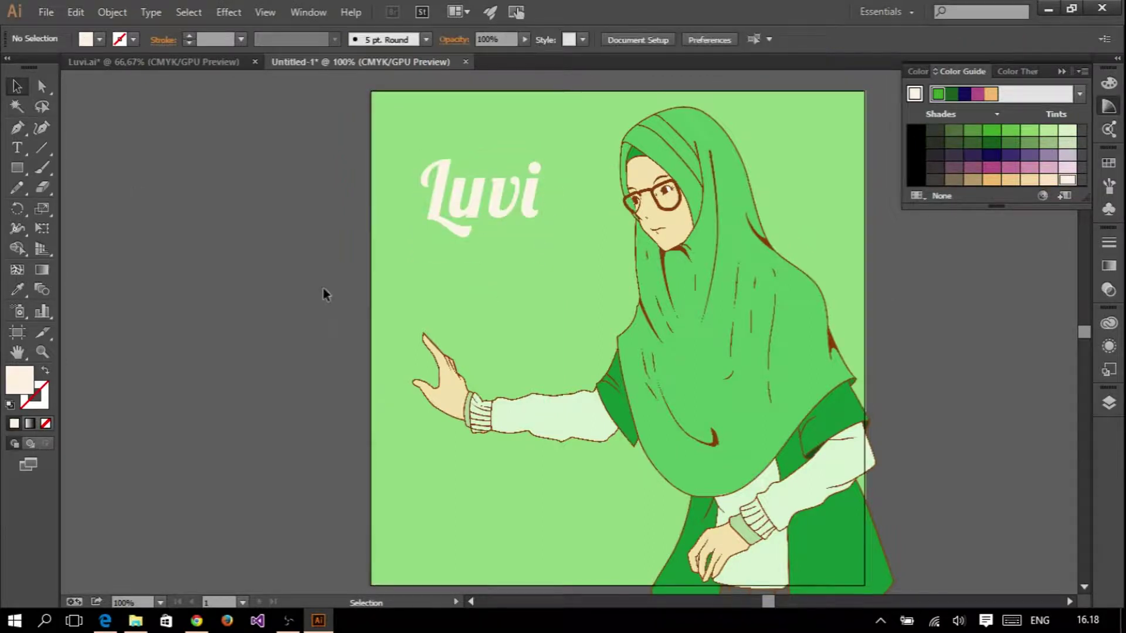
pyautogui.click(45, 12)
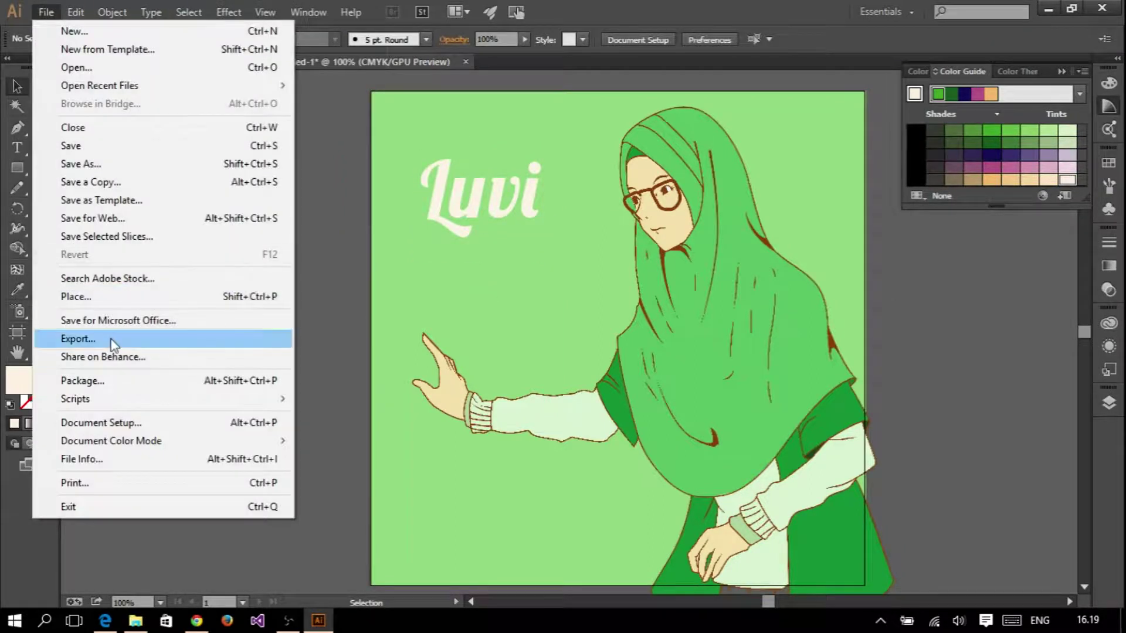
# - Create a new Trace folder under Pictures as the export destination
pyautogui.click(151, 334)
pyautogui.click(272, 219)
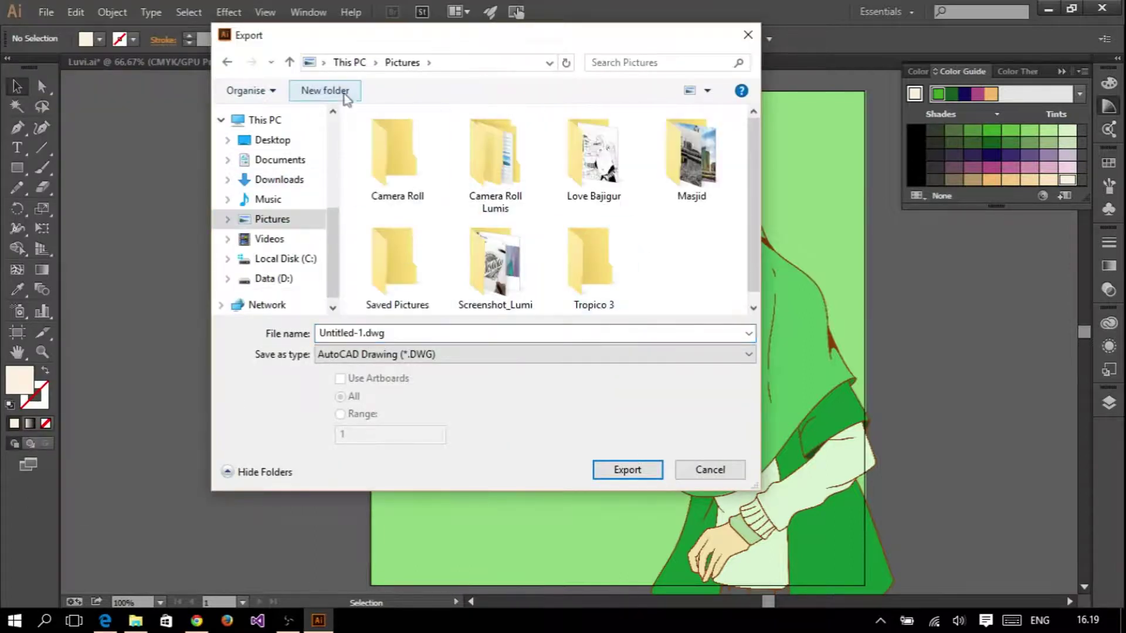
pyautogui.click(325, 90)
pyautogui.doubleClick(481, 149)
pyautogui.click(272, 218)
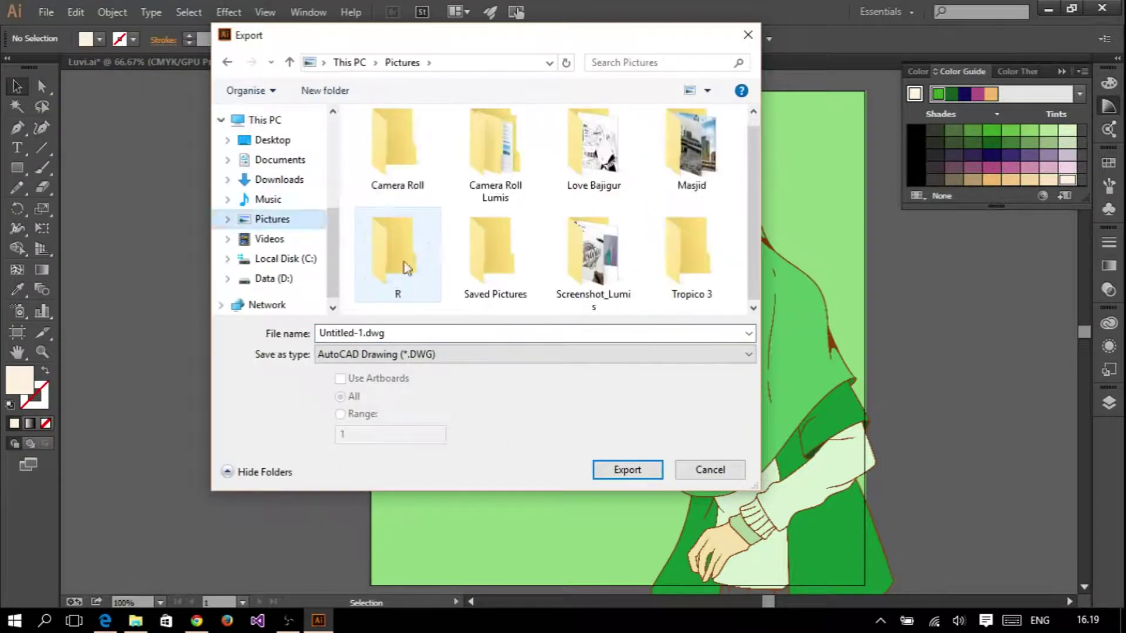
pyautogui.doubleClick(410, 272)
pyautogui.write('Luvi-Love Bajigur')
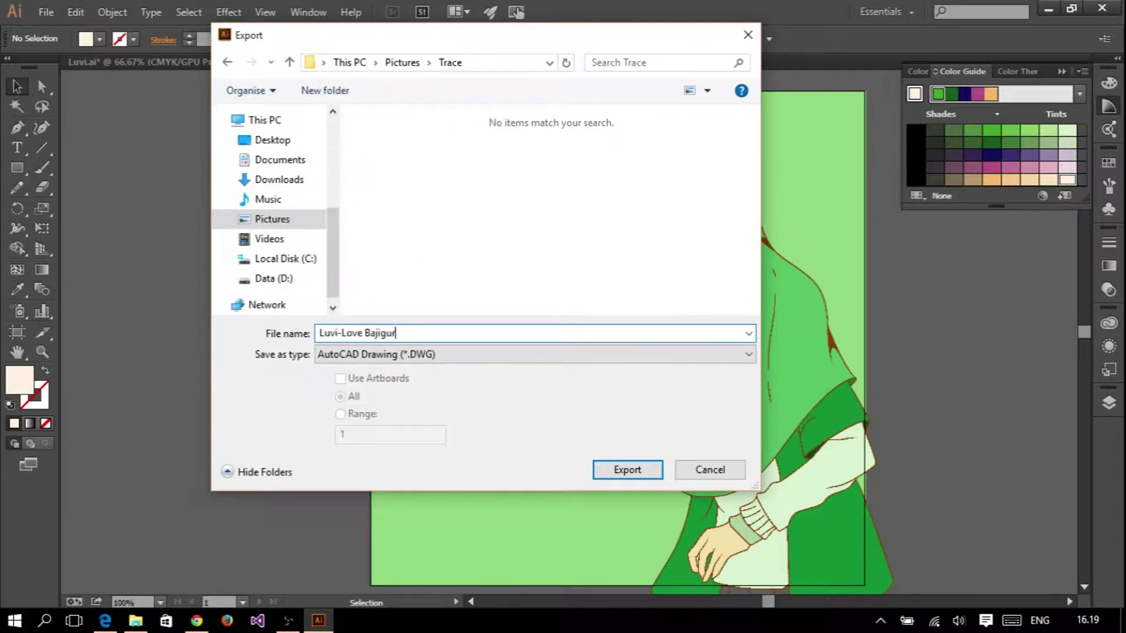
# - Export the artwork as a PNG into the Trace folder with default options
pyautogui.click(528, 355)
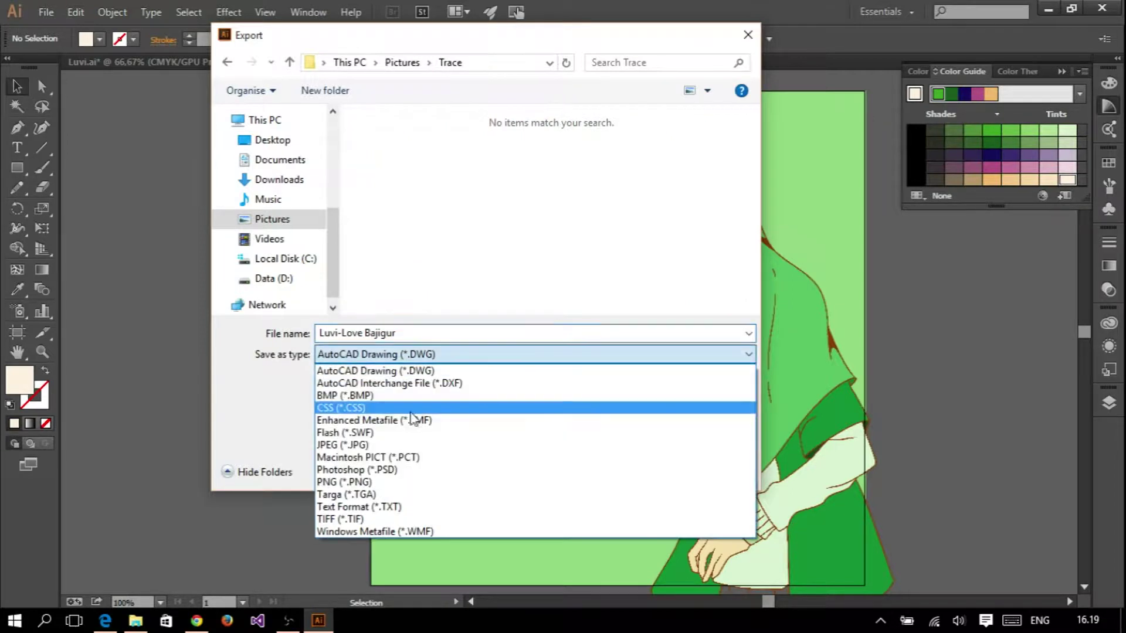
pyautogui.click(505, 490)
pyautogui.click(627, 470)
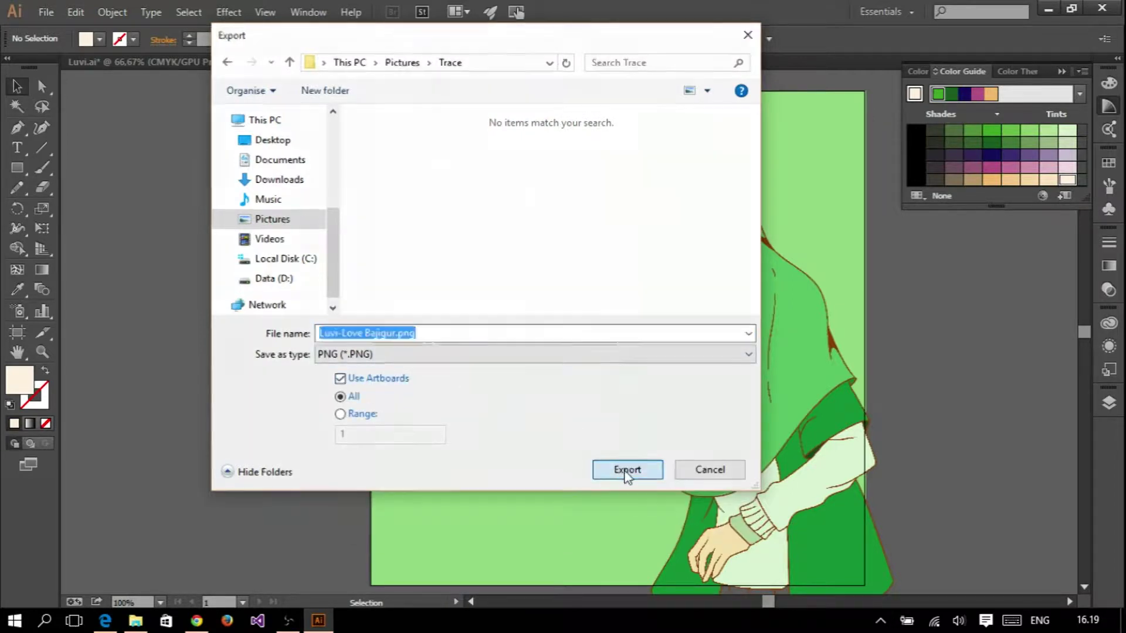
pyautogui.click(573, 444)
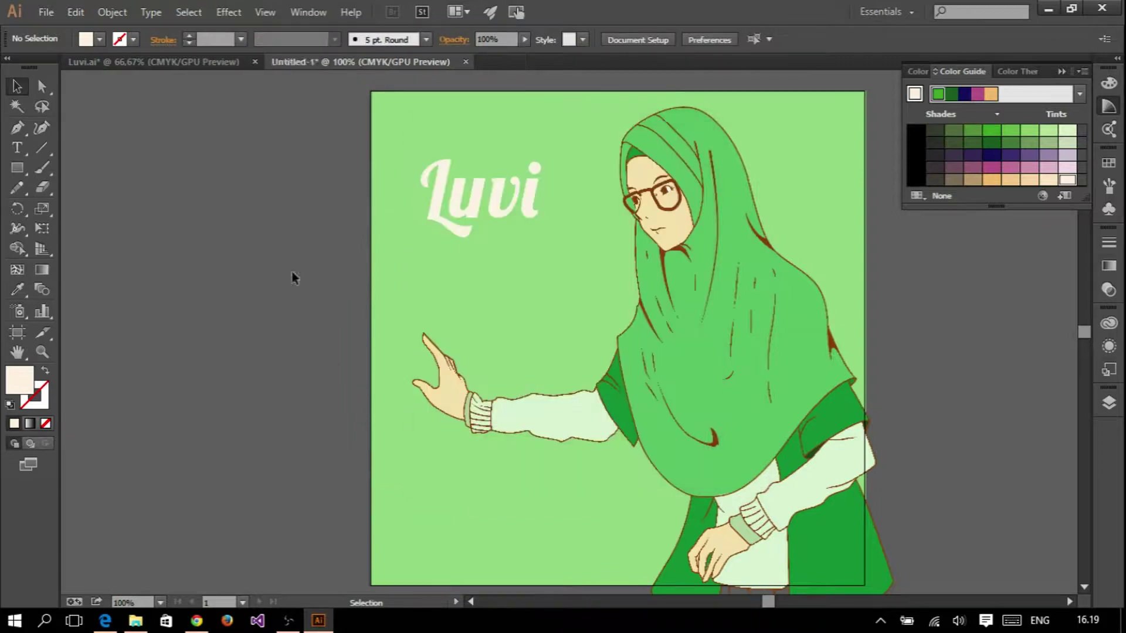
# - Open the exported PNG from Pictures > Trace in Photos
pyautogui.hotkey('alt', 'Tab')
pyautogui.click(60, 471)
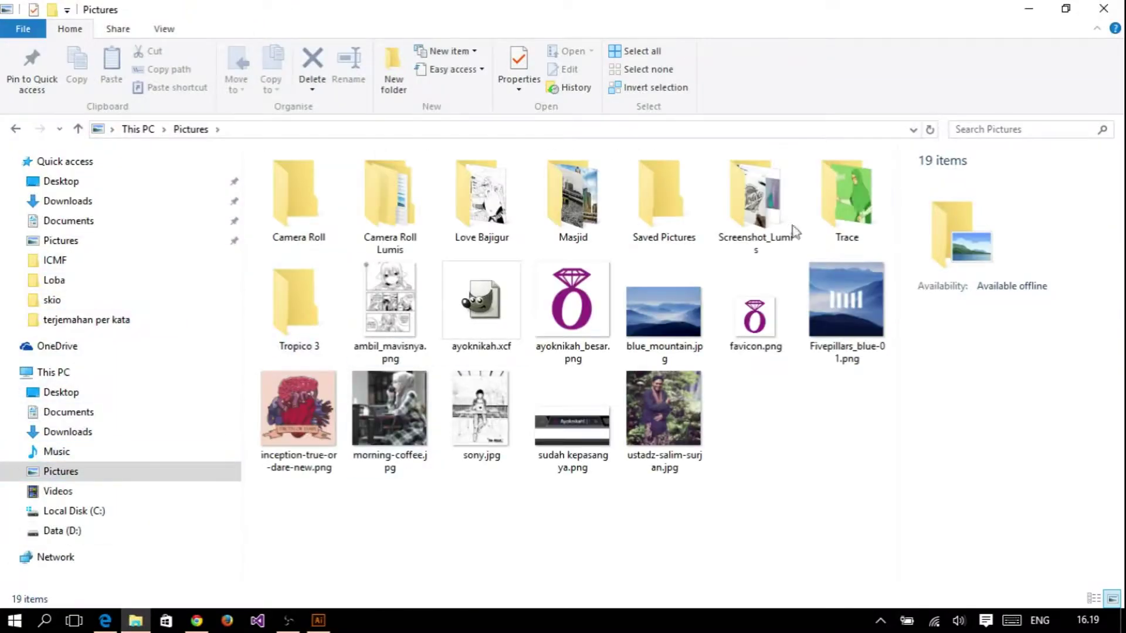
pyautogui.doubleClick(844, 199)
pyautogui.doubleClick(296, 196)
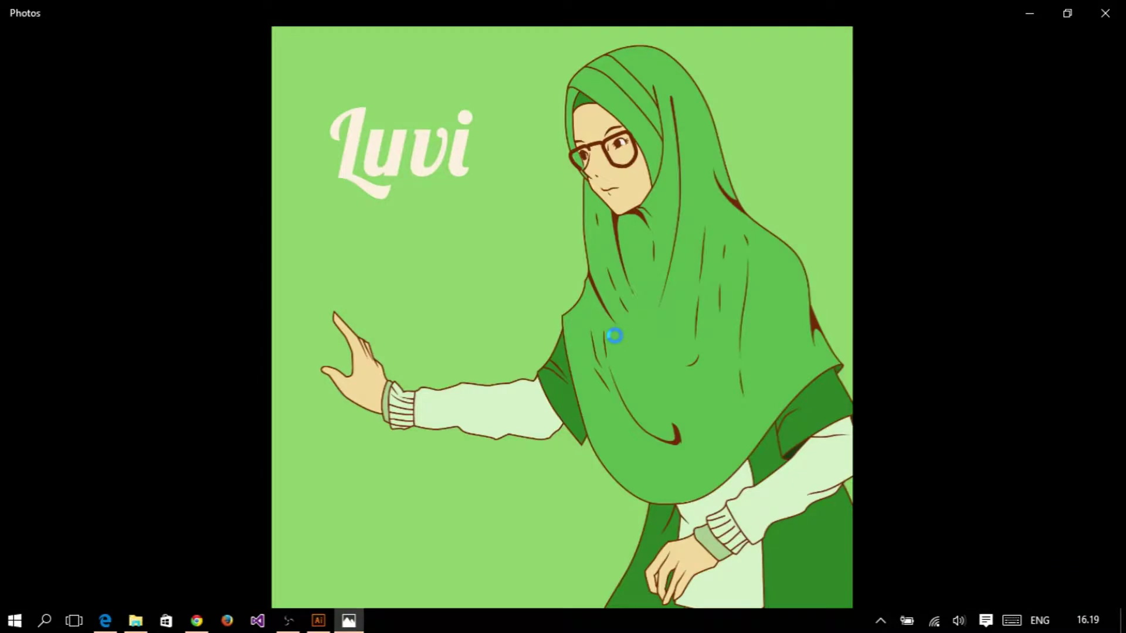